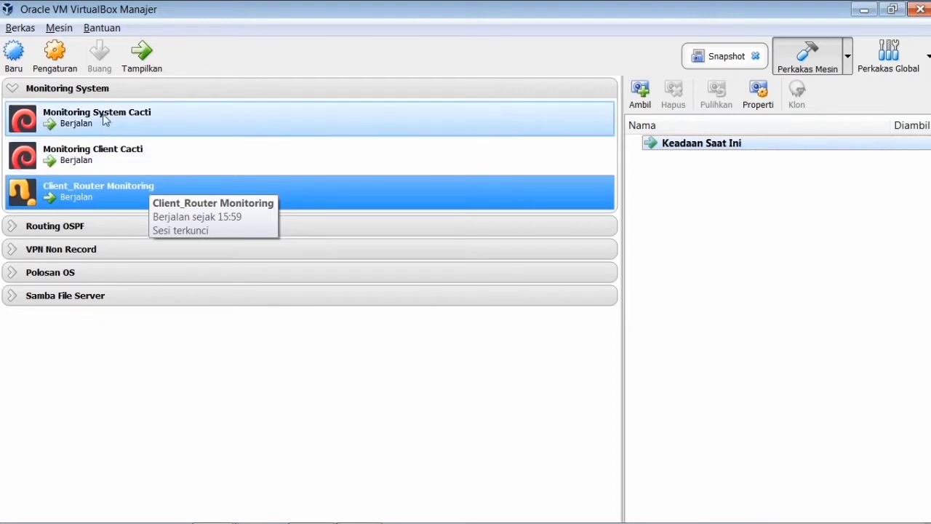
Set Adaptor 1 of the Monitoring System Cacti machine to Adaptor Ter-bridge with promiscuous mode Ijinkan Semua.
click(102, 115)
click(72, 63)
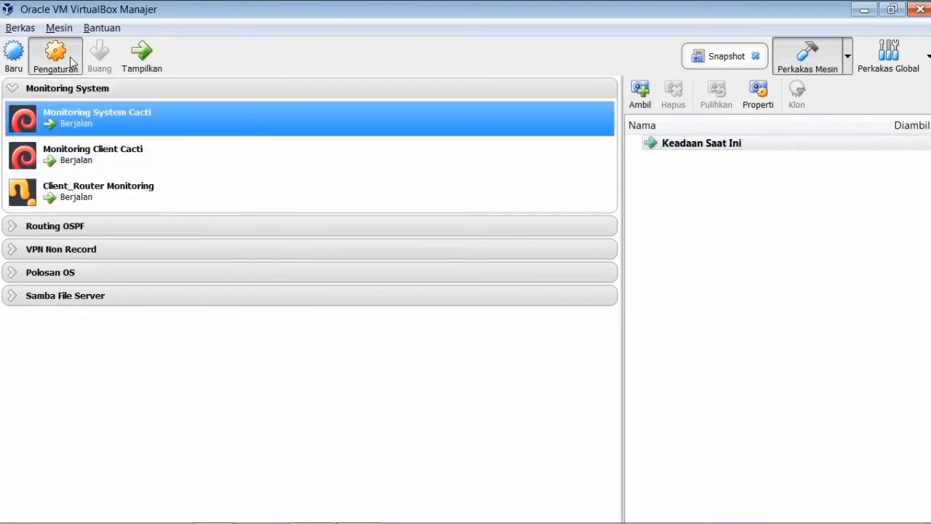
click(297, 263)
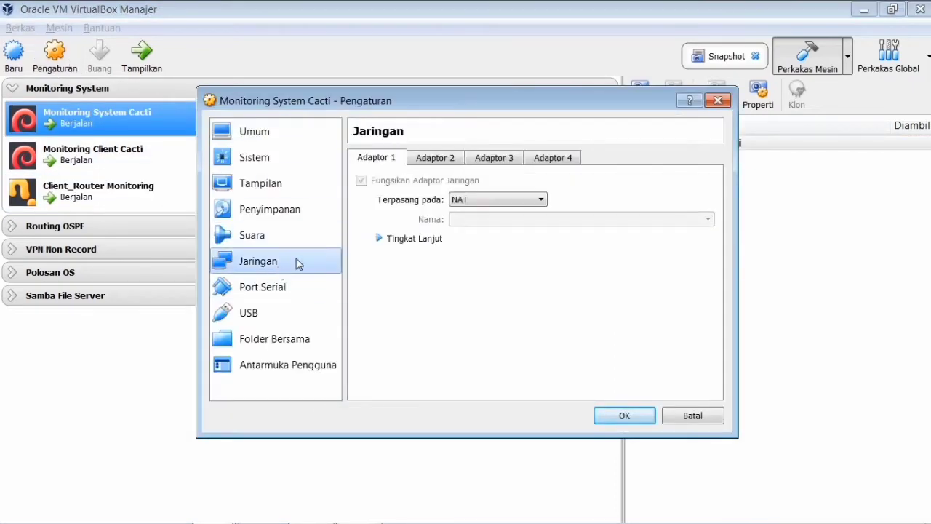
click(415, 239)
click(488, 202)
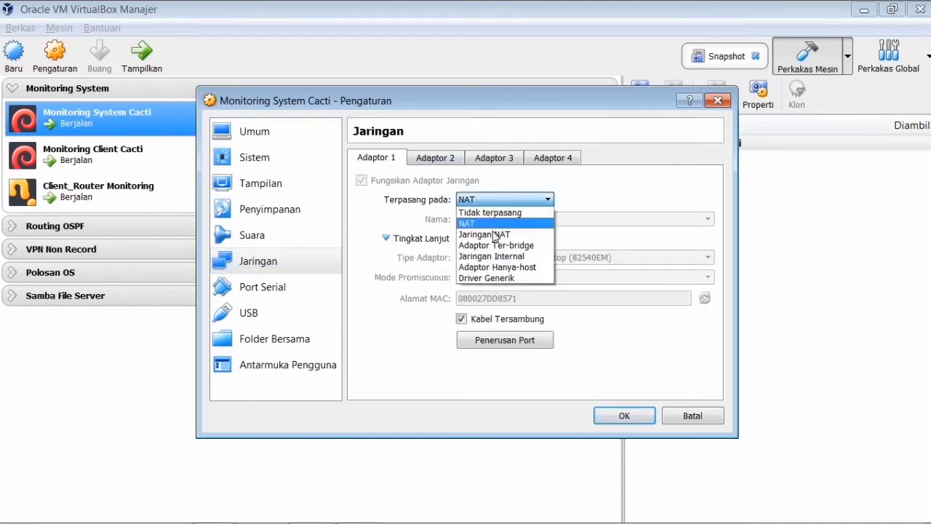
click(498, 246)
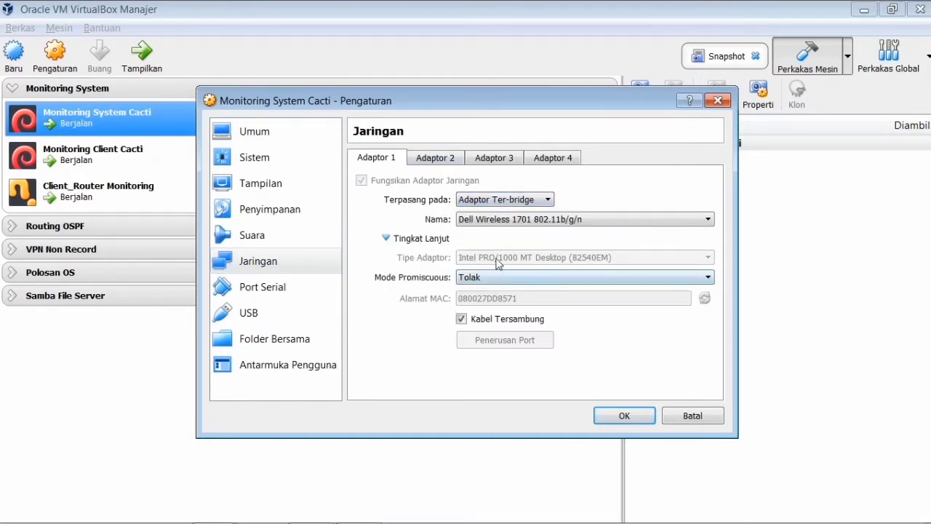
click(498, 281)
click(492, 314)
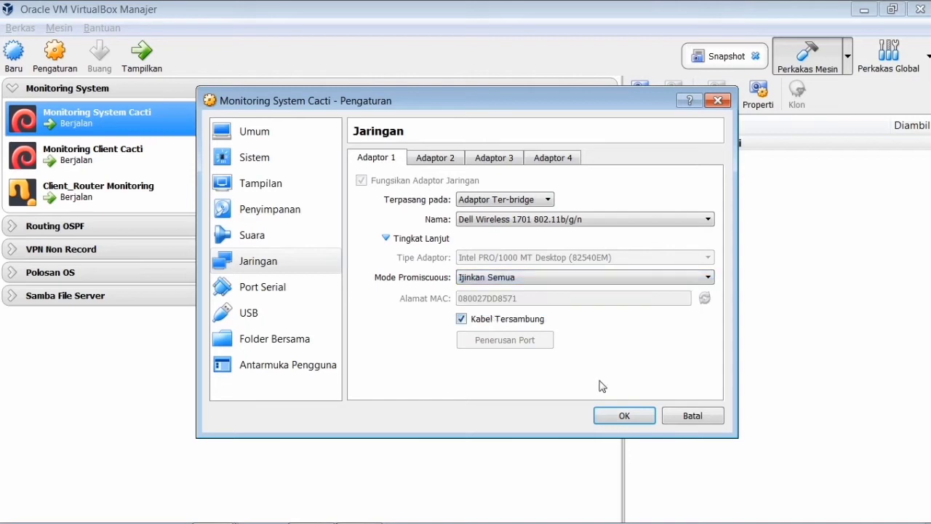
click(625, 416)
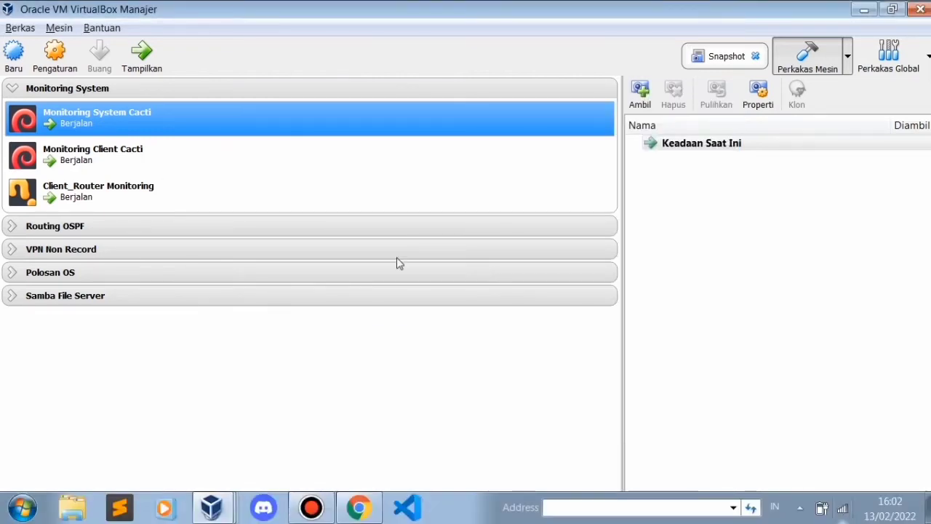
Set Adaptor 1 of the Monitoring Client Cacti machine to Adaptor Ter-bridge with promiscuous mode Ijinkan Semua.
click(93, 164)
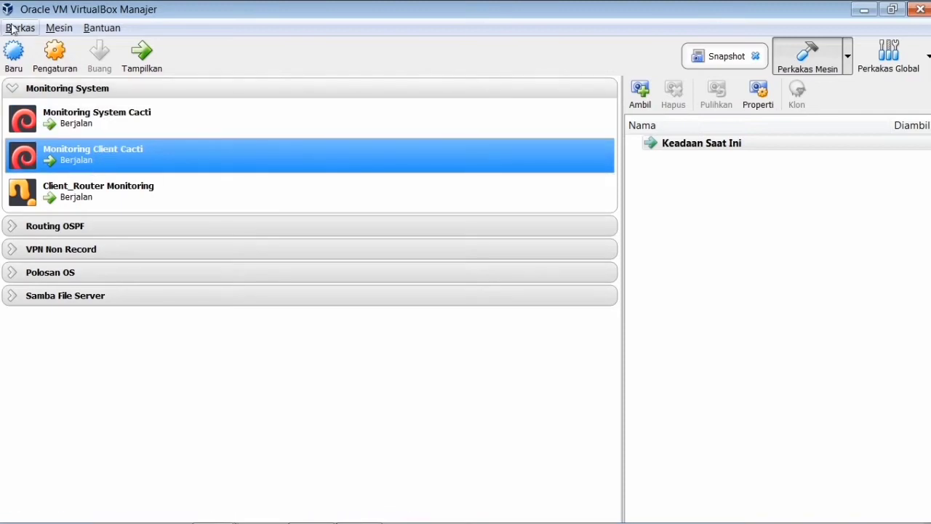
click(52, 55)
click(256, 260)
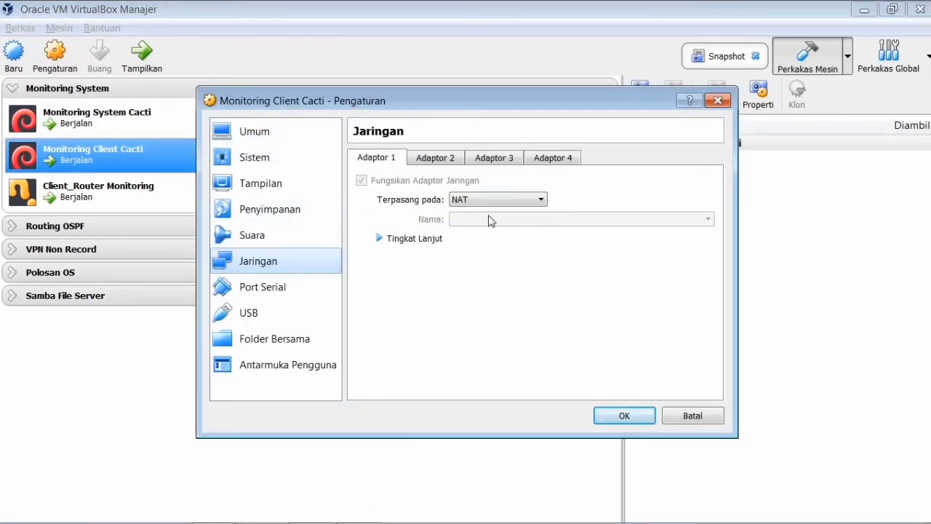
click(498, 200)
click(502, 233)
click(420, 239)
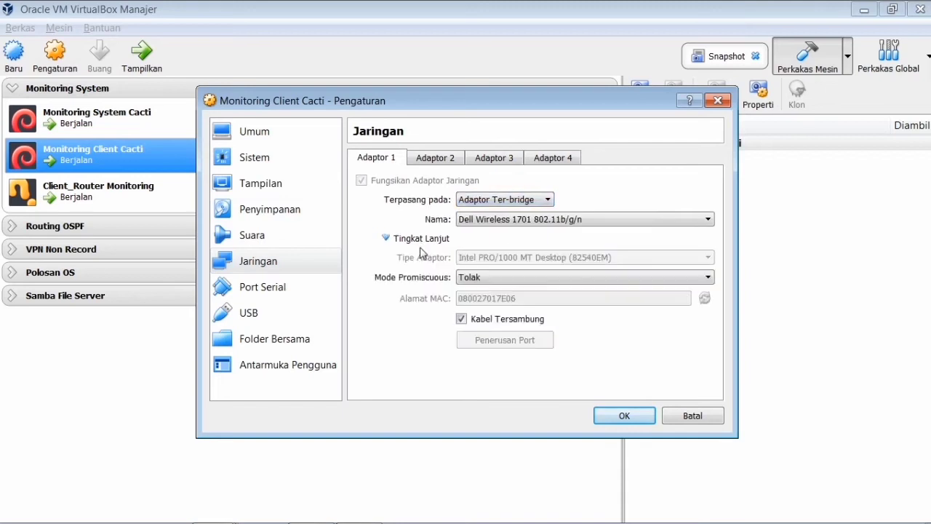
click(474, 279)
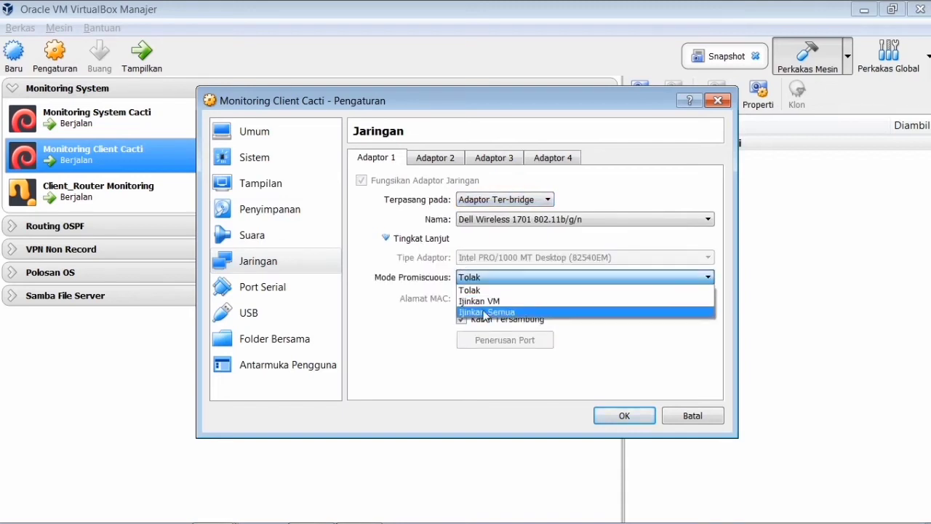
click(636, 422)
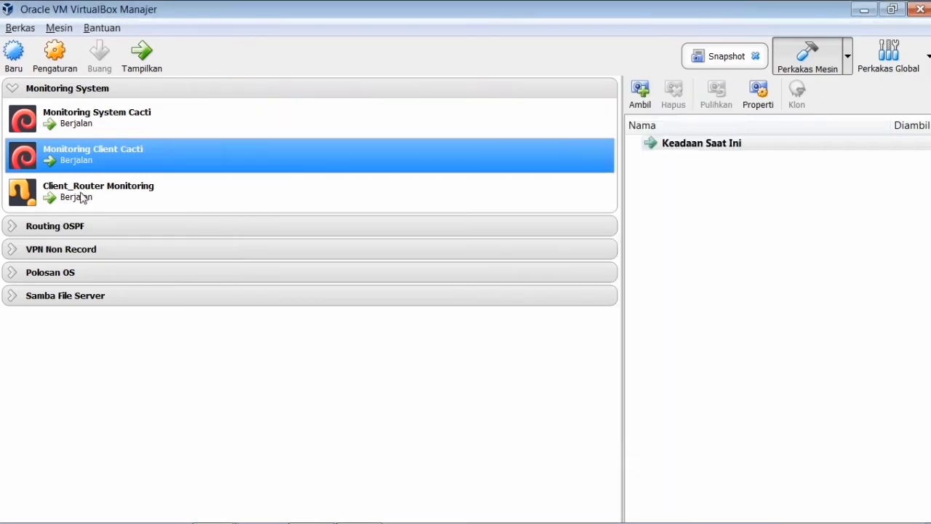
Set Adaptor 1 of the Client_Router Monitoring machine to Adaptor Ter-bridge with promiscuous mode Ijinkan Semua.
click(82, 198)
click(48, 58)
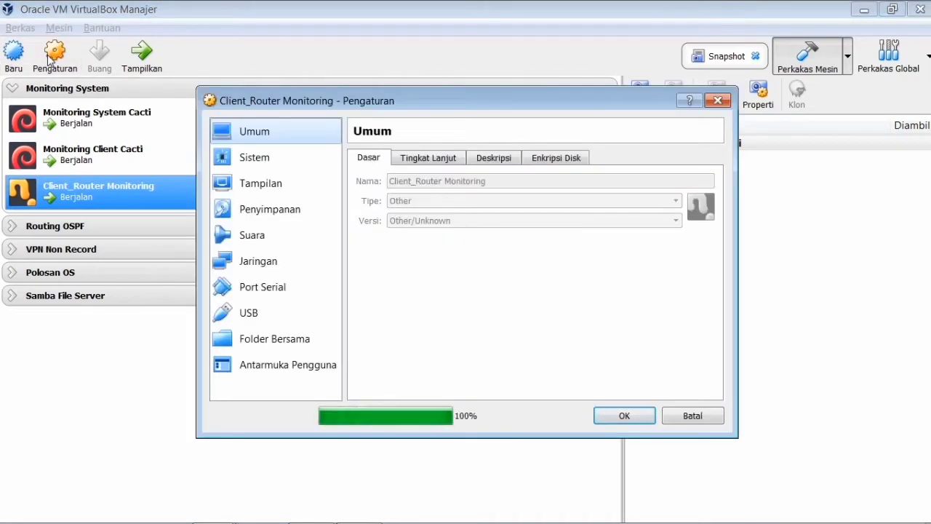
click(258, 260)
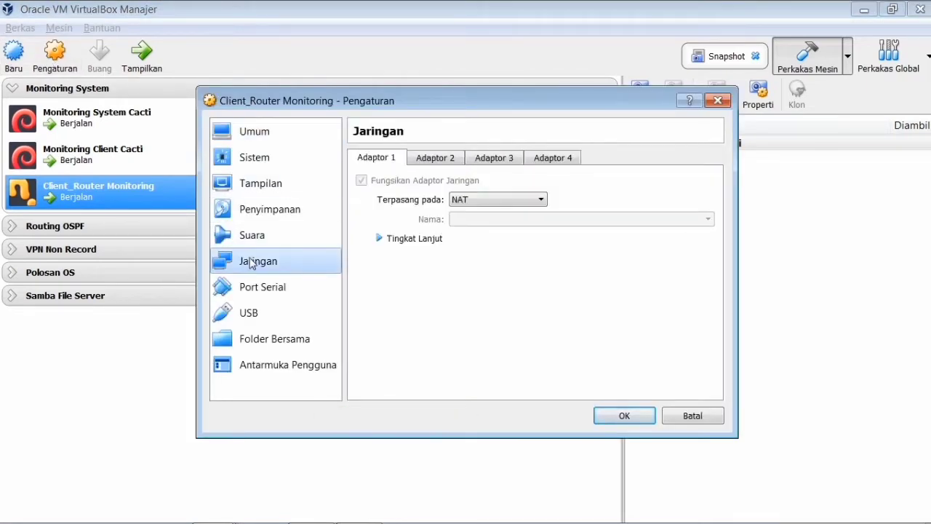
click(486, 199)
click(489, 245)
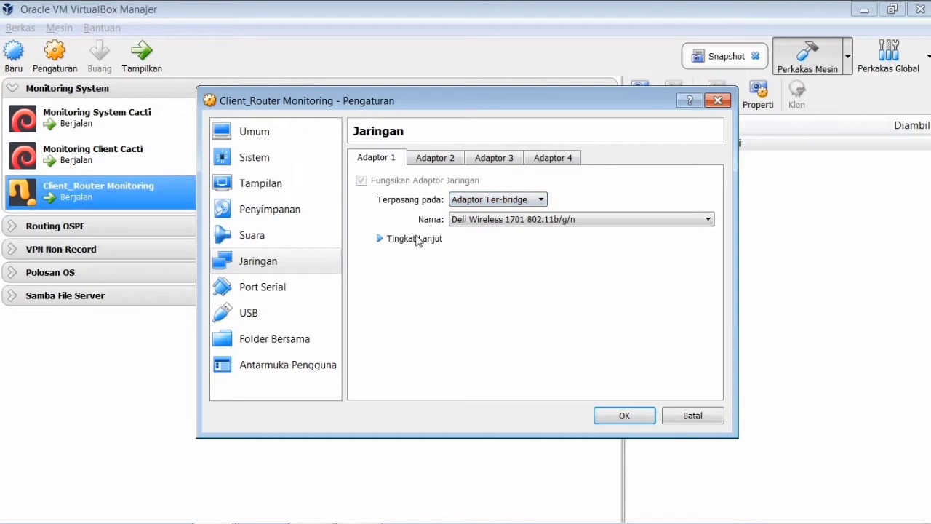
click(416, 239)
click(477, 278)
click(508, 310)
click(615, 419)
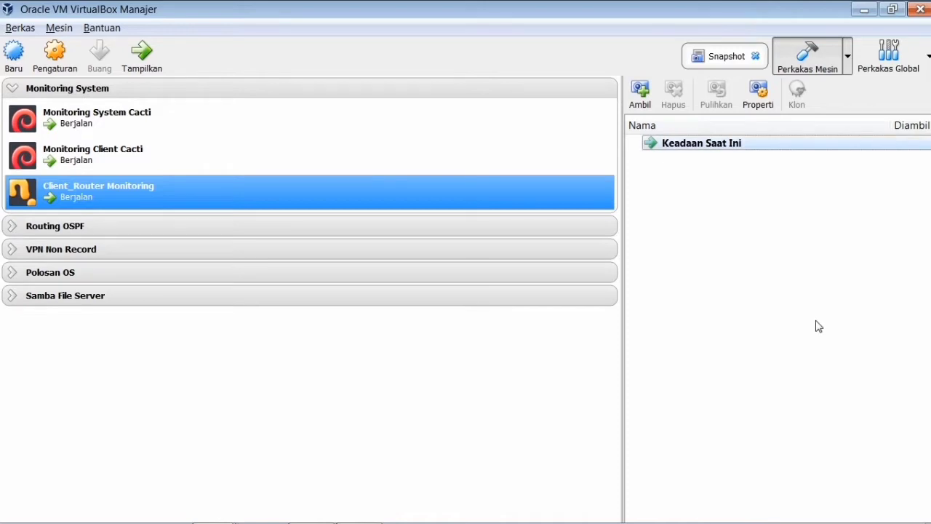
Show the Monitoring System Cacti machine and switch its graphical login screen to the tty1 text console.
click(265, 118)
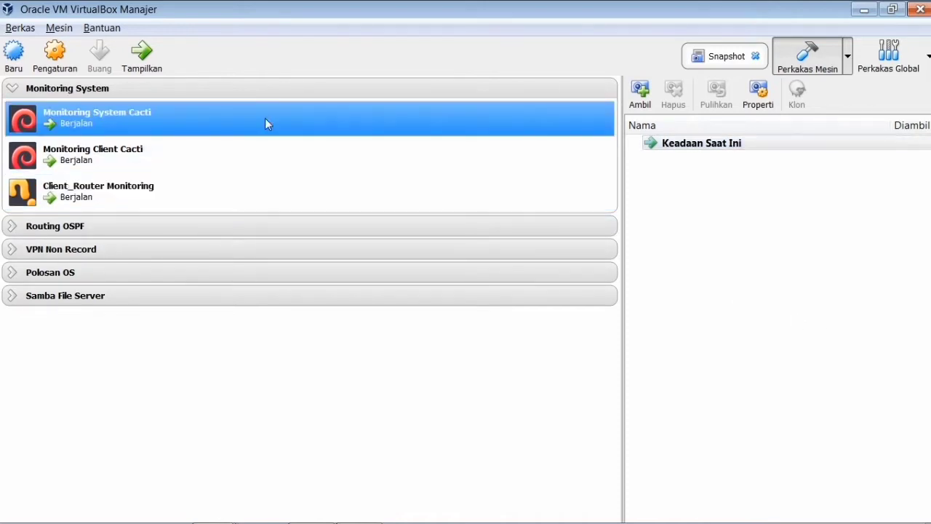
click(152, 56)
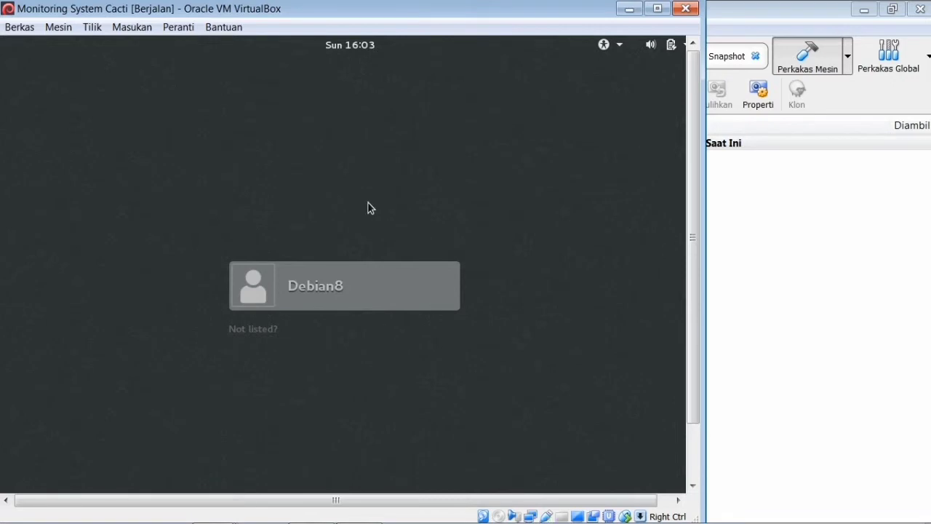
click(212, 507)
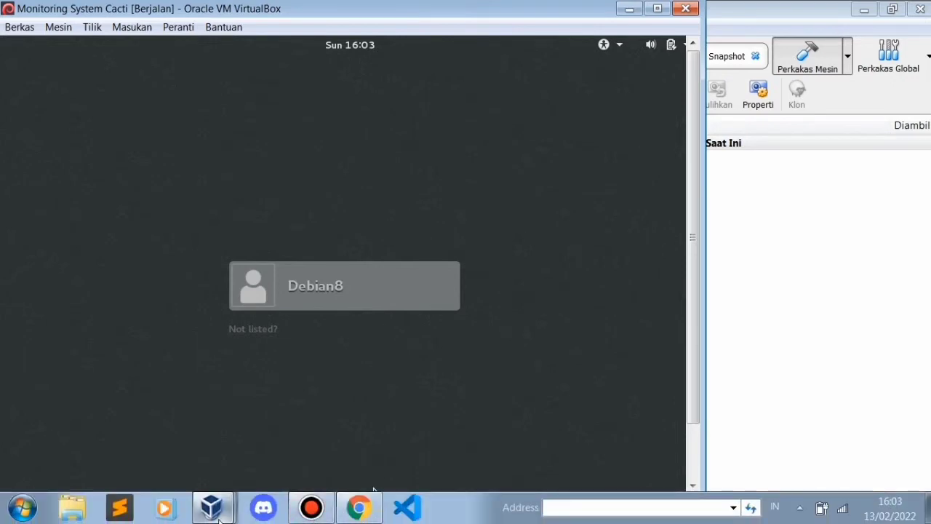
click(212, 445)
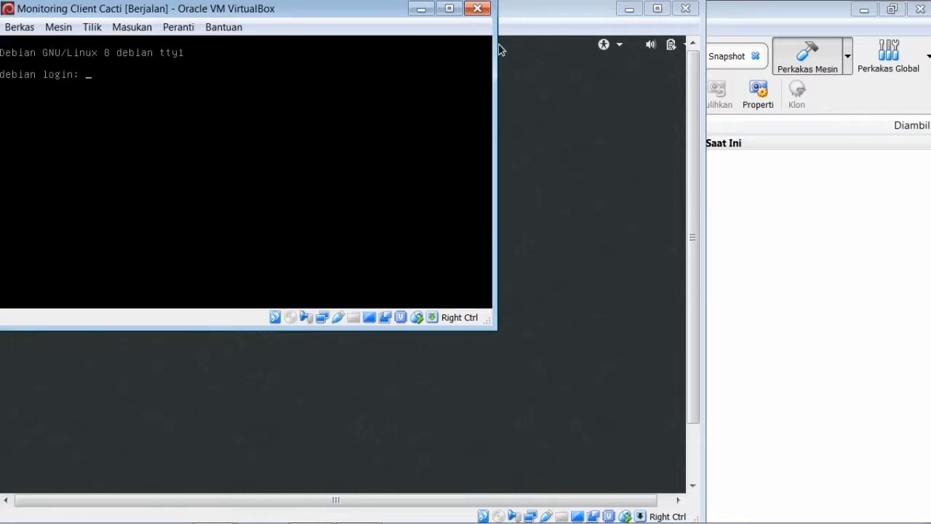
click(421, 8)
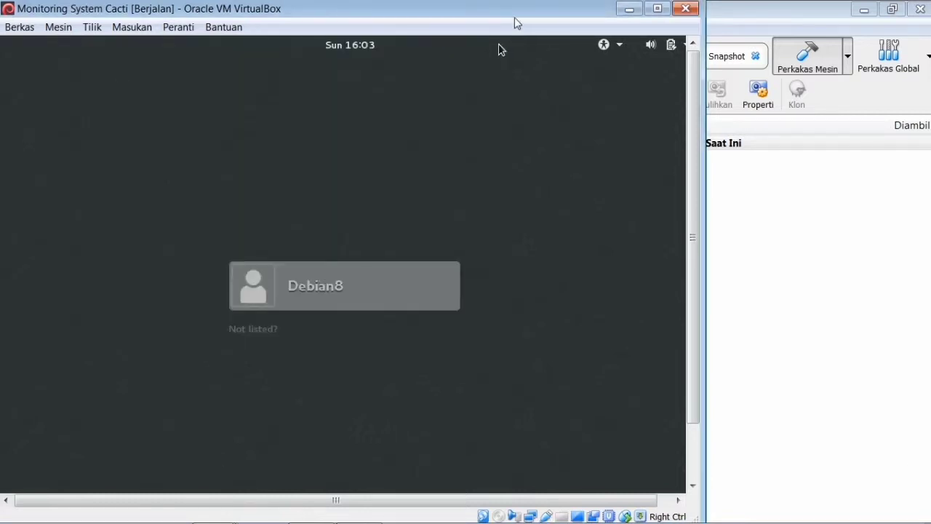
key(ctrl+F1)
drag(347, 16, 586, 98)
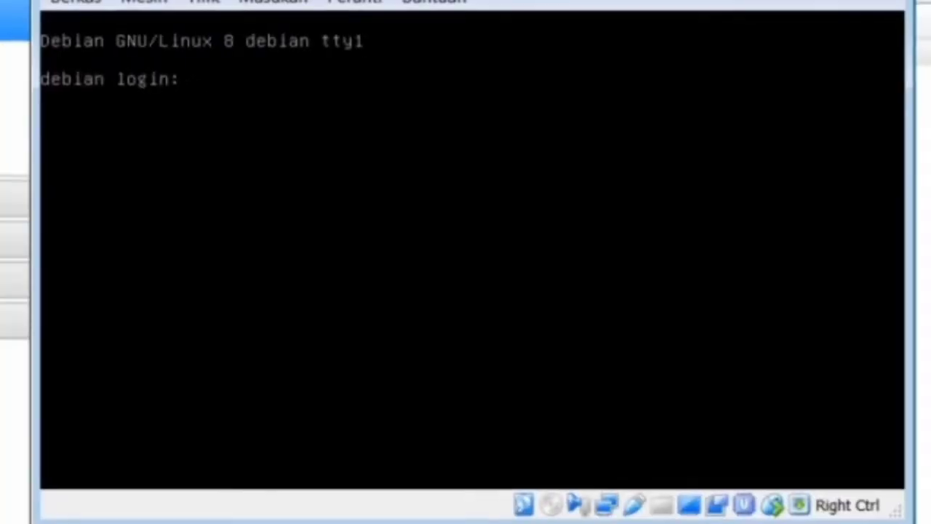
Log in to the Debian text console as root with the account password.
text(ro)
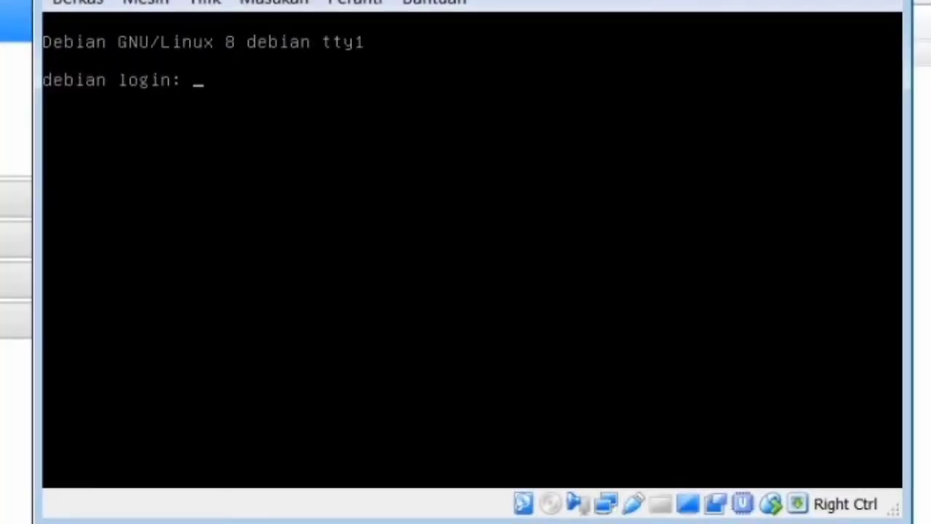
text(ot)
key(Return)
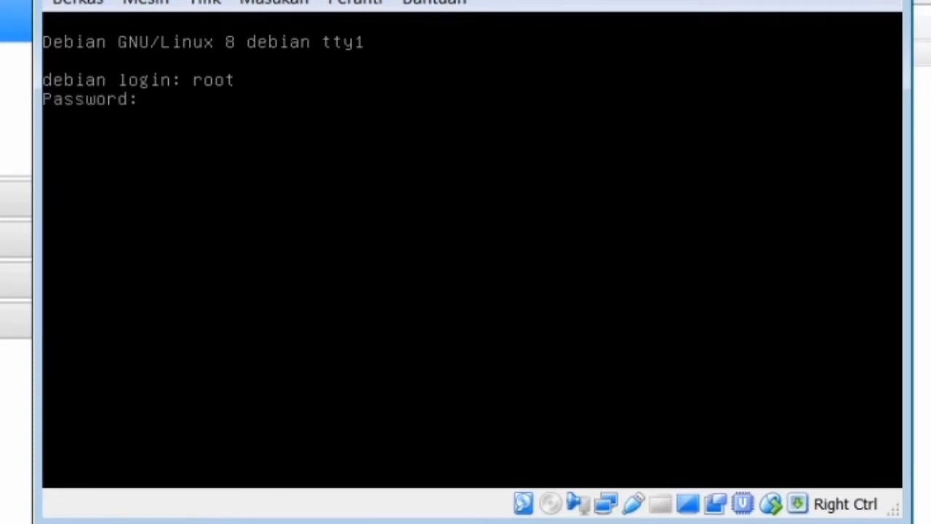
key(Return)
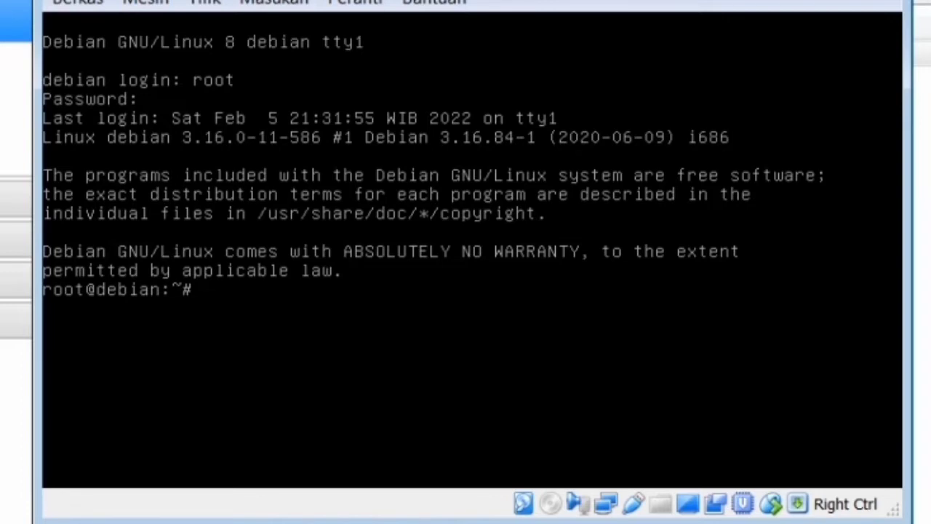
Open /etc/network/interfaces in nano, examine the eth0 configuration, and exit without editing.
text(nano /etc/network/interfaces)
key(Return)
key(Down)
key(Down)
key(Down)
key(Down)
key(Down)
key(Down)
key(Down)
key(Down)
key(Down)
key(Down)
key(Down)
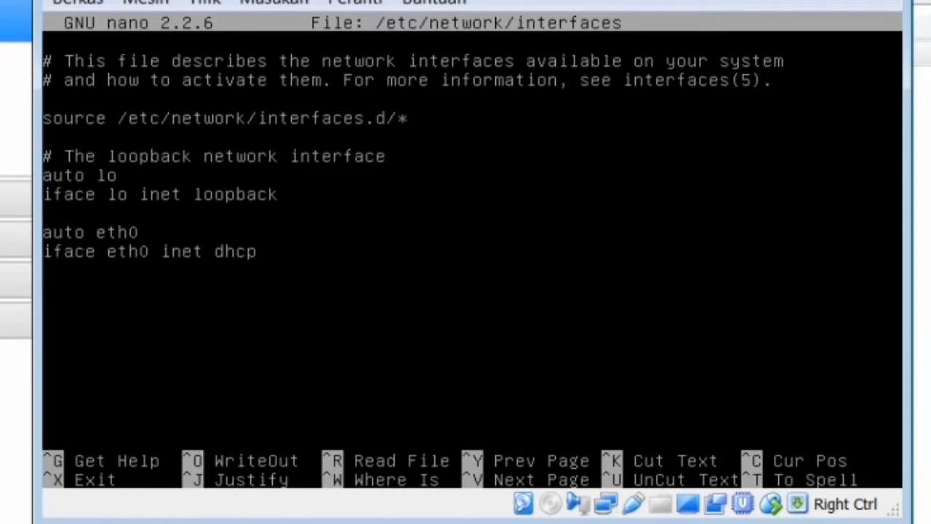
key(Up)
key(Up)
key(Up)
key(Down)
key(ctrl+x)
text(a)
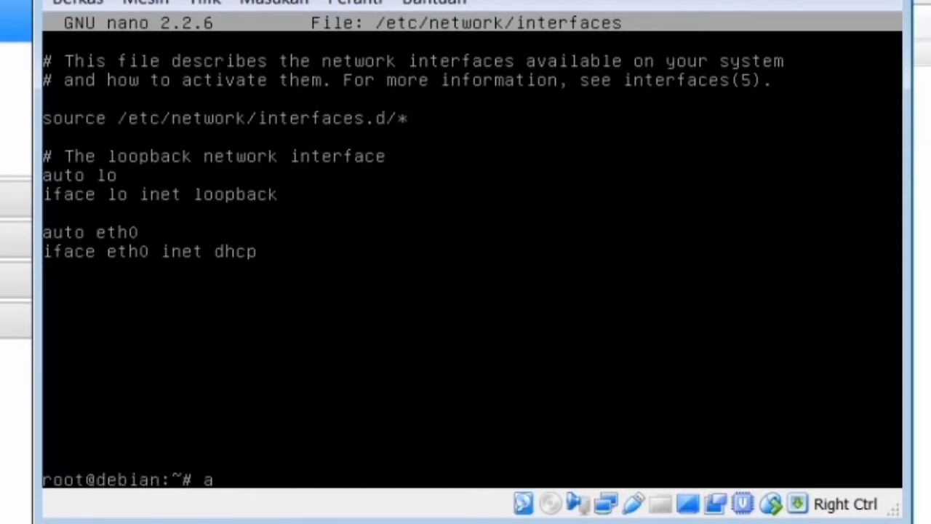
text(pt-get install )
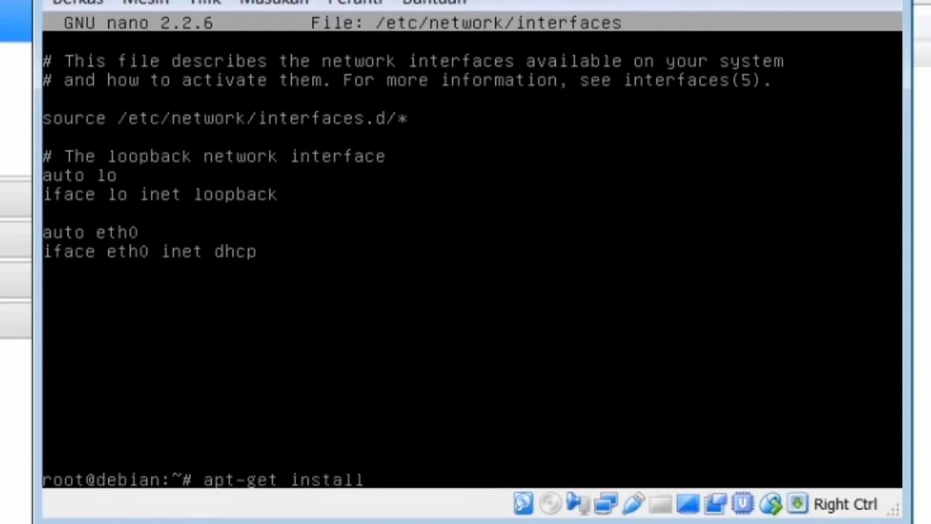
text(acac)
key(BackSpace)
key(BackSpace)
key(BackSpace)
key(BackSpace)
text(a)
key(BackSpace)
key(BackSpace)
key(BackSpace)
key(BackSpace)
key(BackSpace)
key(BackSpace)
key(BackSpace)
key(BackSpace)
key(BackSpace)
key(BackSpace)
key(BackSpace)
key(BackSpace)
key(BackSpace)
key(BackSpace)
key(BackSpace)
key(BackSpace)
key(BackSpace)
Ping google.com, stop the ping, and list the network interfaces with ip a.
text(ping google.com)
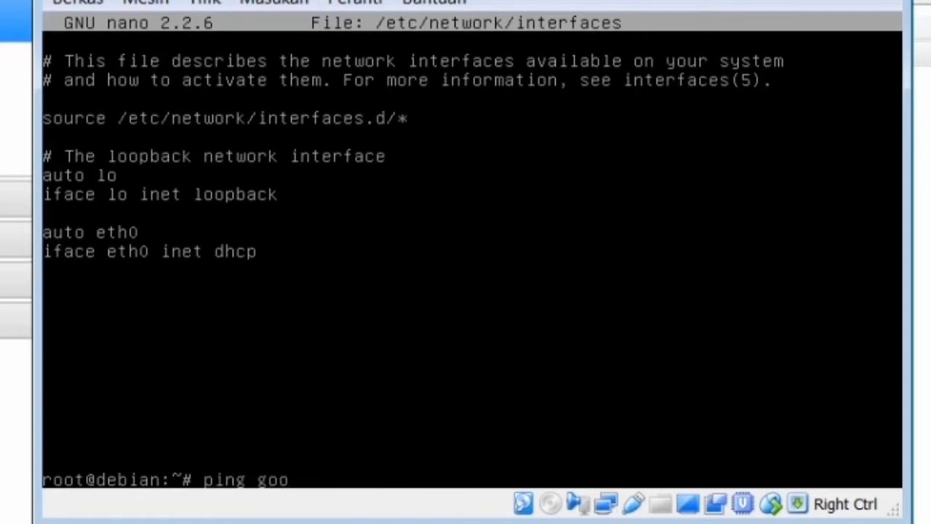
key(Return)
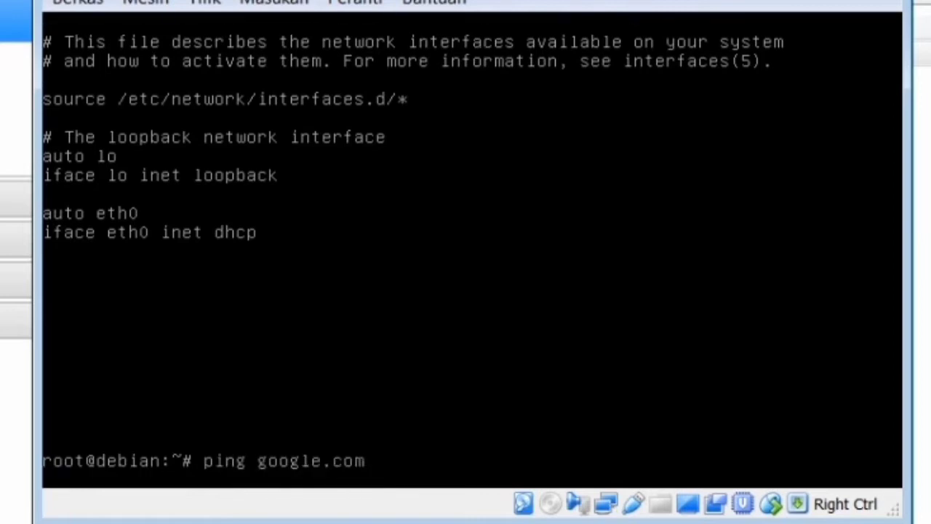
key(ctrl+c)
text(ip a)
key(Return)
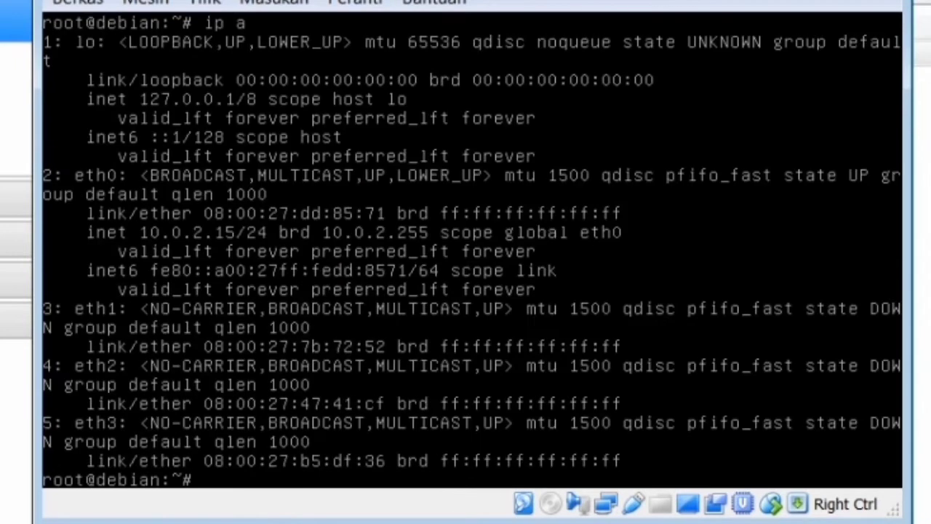
Restart the network service with /etc/init.d/networking restart.
text(/etc/init.d/network)
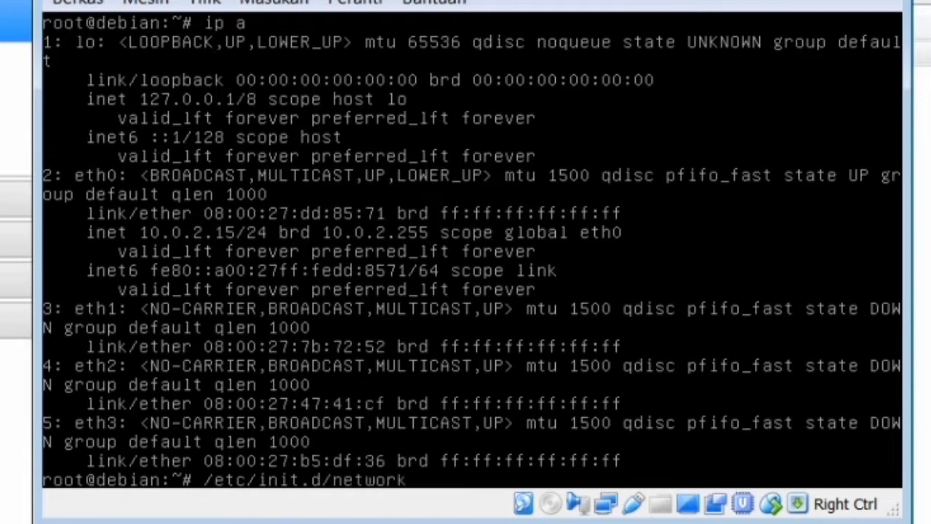
text(ing restart)
key(Return)
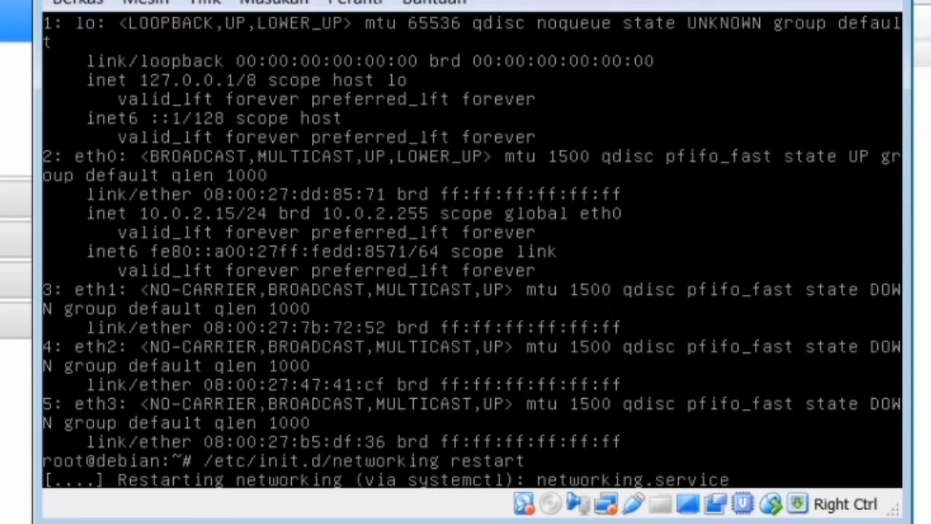
Retest internet connectivity by pinging google.com, and stop the ping after a reply.
text(ping google.com)
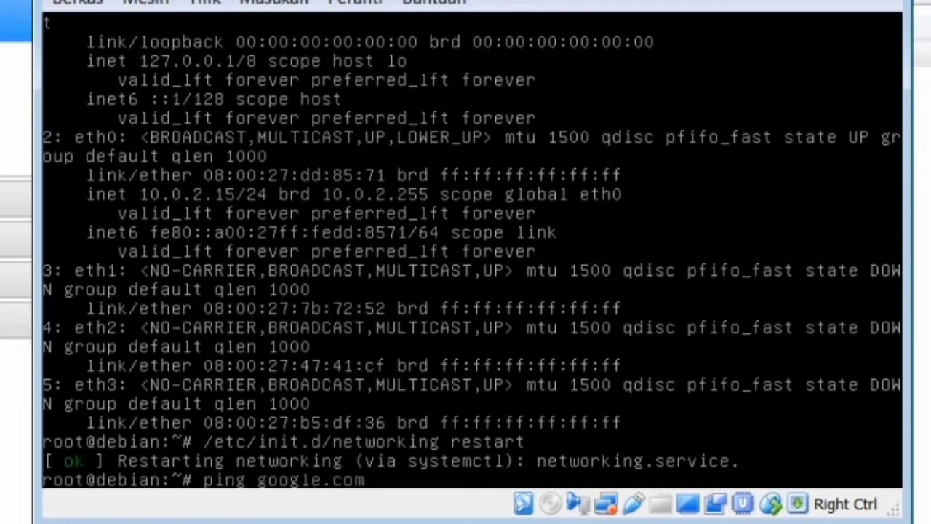
key(Return)
key(ctrl+c)
Start installing the cacti package with apt-get install cacti.
text(apt-get i)
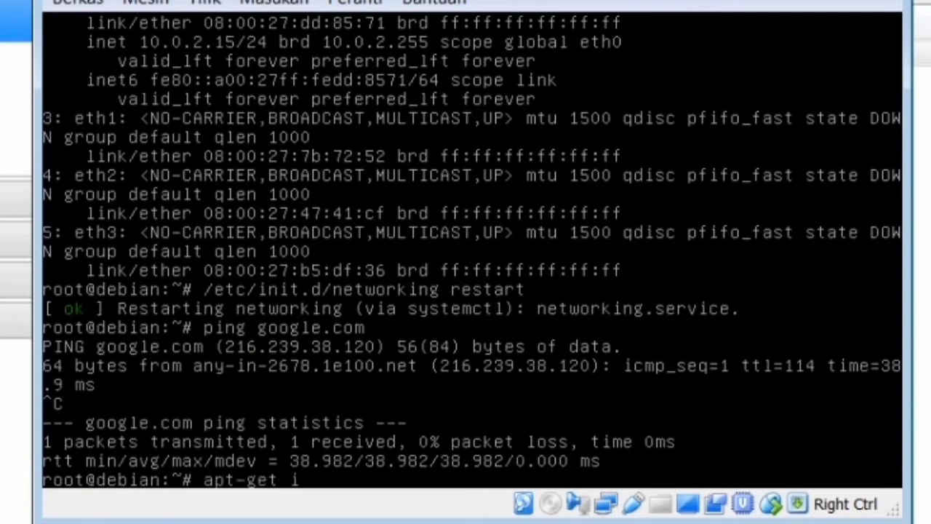
text(nstall cacti)
key(Return)
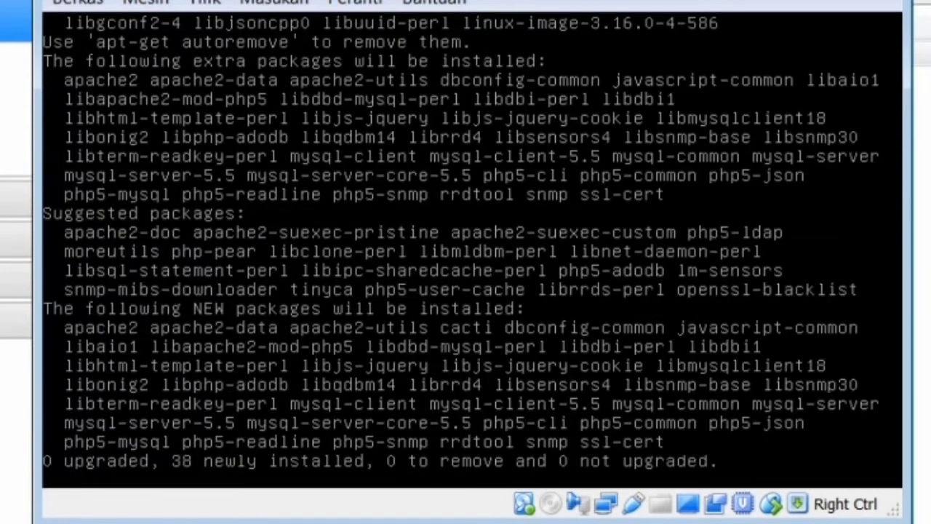
Confirm the installation of cacti and its additional packages.
text(y)
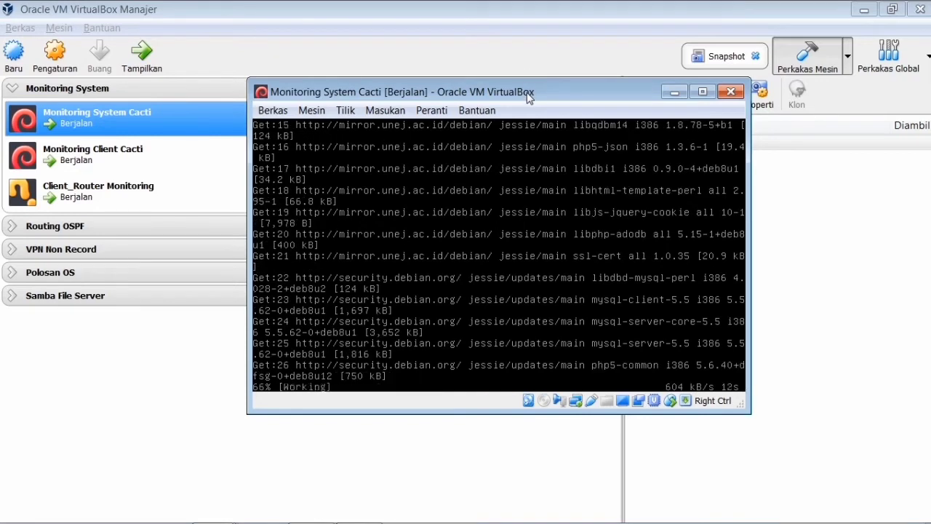
drag(531, 97, 413, 40)
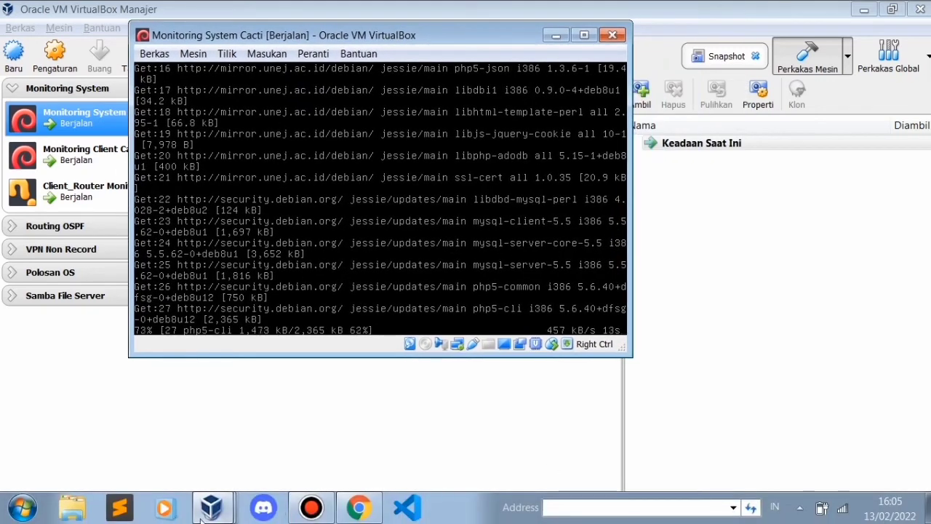
Switch to the Monitoring Client Cacti virtual machine and log in as root with the account password.
click(215, 508)
click(205, 448)
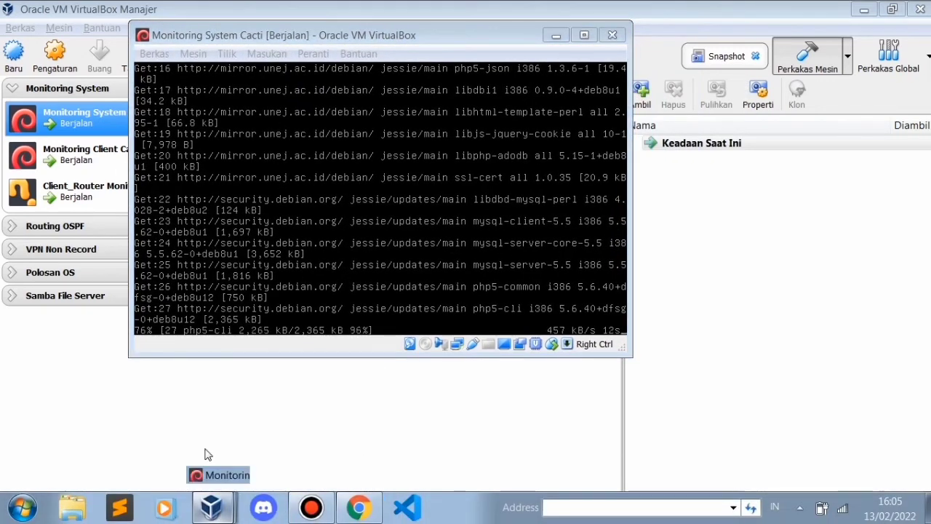
drag(266, 10, 604, 141)
text(root)
key(Return)
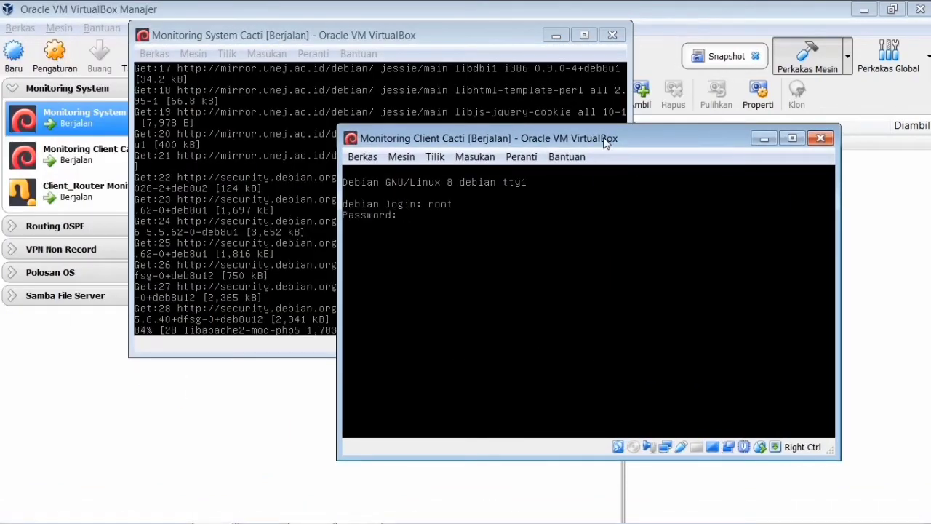
key(Return)
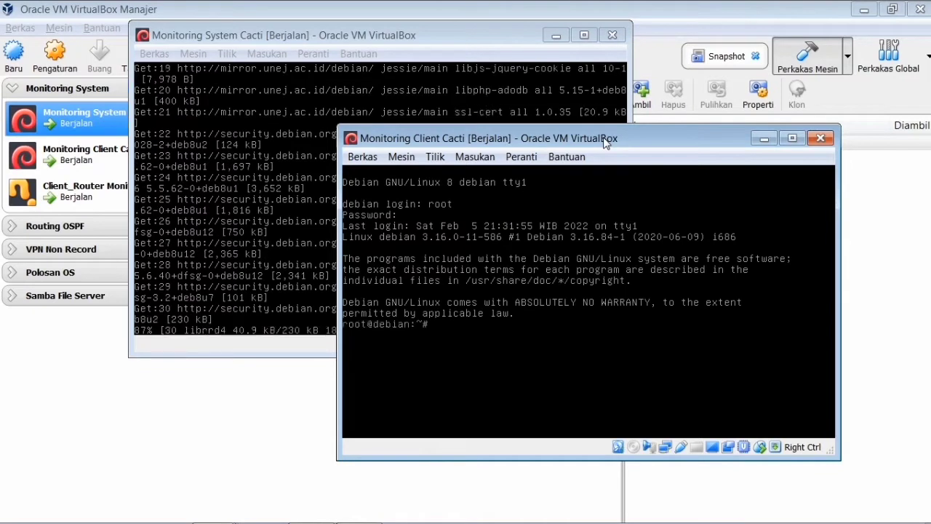
Restart the client's network service with /etc/init.d/networking restart.
text(apt-g)
key(BackSpace)
key(BackSpace)
key(BackSpace)
key(BackSpace)
key(BackSpace)
text(/etc/init.d/networking restrat)
key(Return)
key(Up)
key(BackSpace)
key(BackSpace)
key(BackSpace)
text(art)
key(Return)
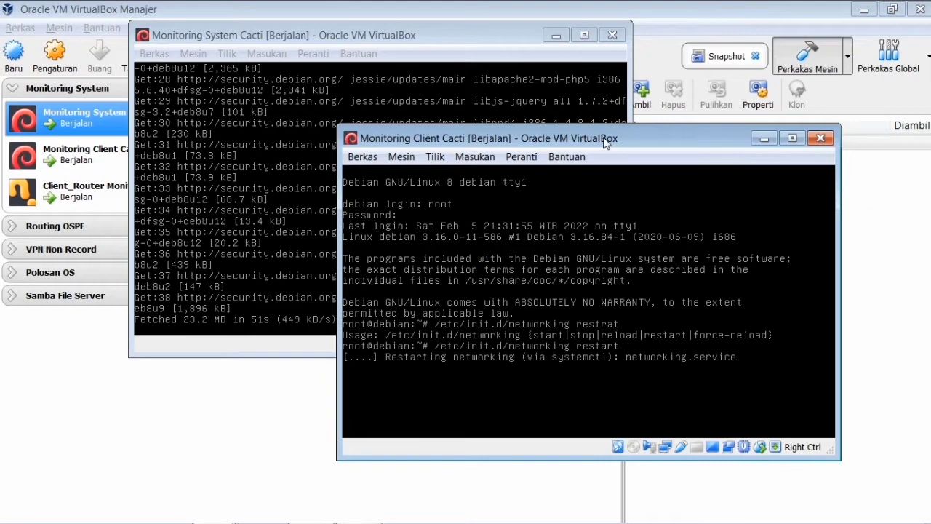
Return to the Monitoring System Cacti setup, leave the MySQL root password blank and select apache2 as the web server.
drag(623, 140, 695, 171)
drag(413, 36, 334, 30)
drag(689, 175, 692, 174)
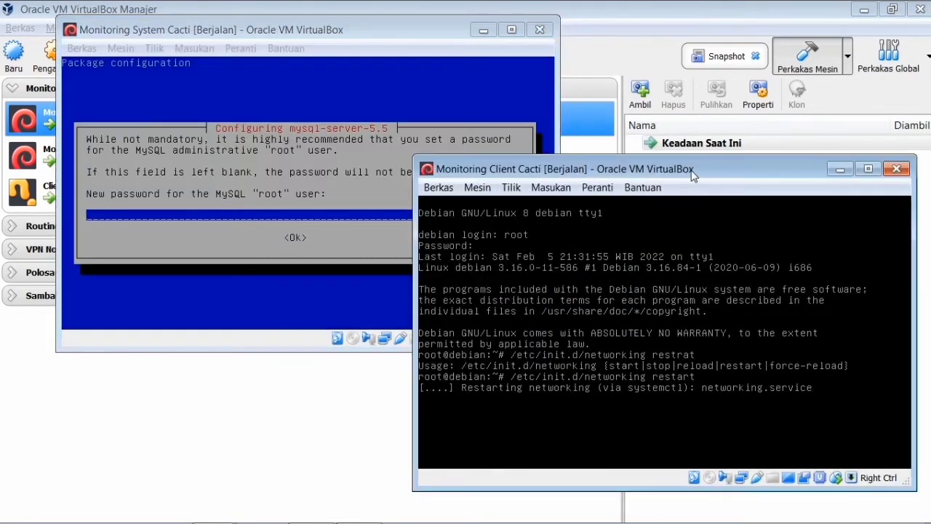
click(841, 169)
drag(347, 35, 555, 99)
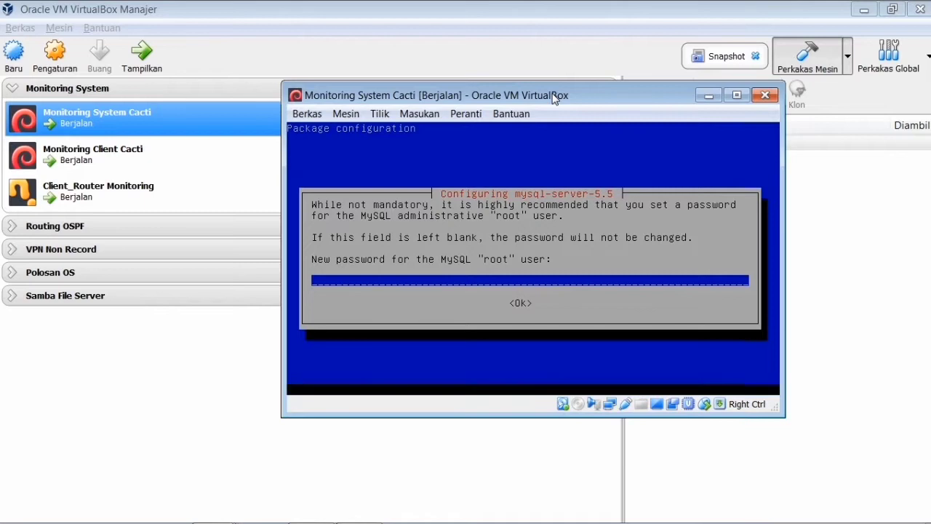
key(Return)
key(Return)
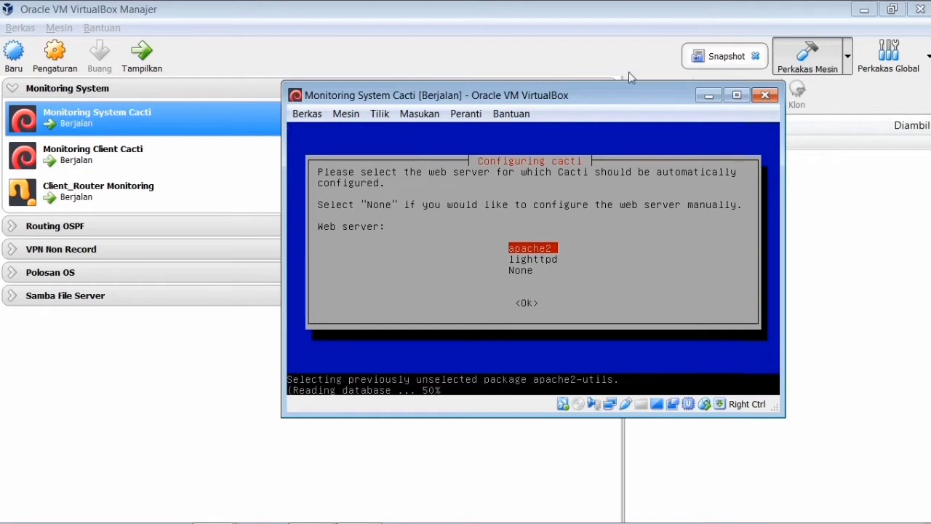
Bring the Monitoring Client Cacti virtual machine window back in front of the server window.
drag(597, 98, 424, 38)
click(212, 508)
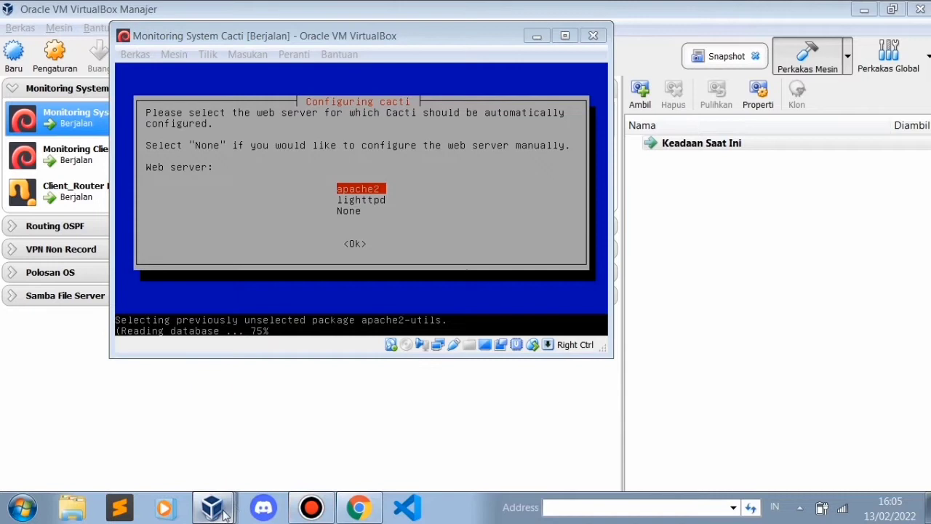
click(186, 451)
drag(630, 172, 494, 78)
Try to install the SNMP packages on the client with apt-get install snmp snmpd snmp-mibs-downloader.
text(apt-get install)
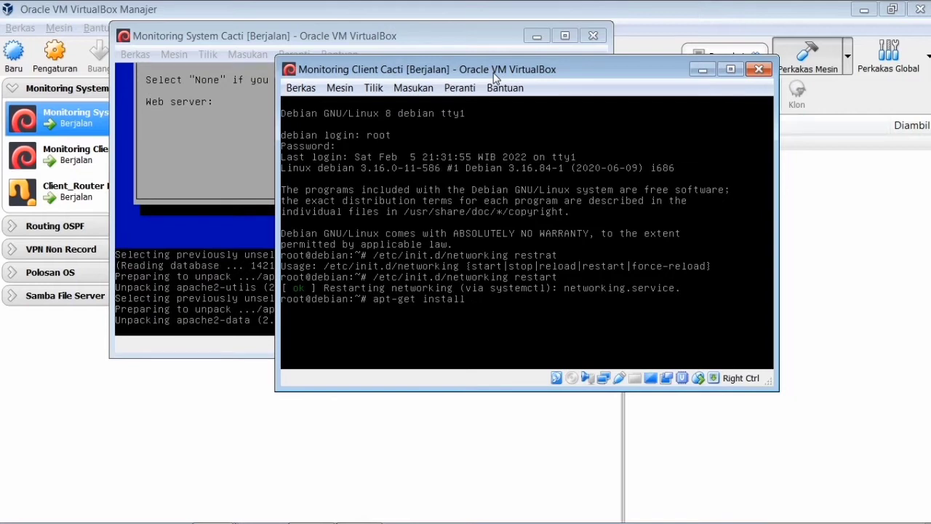
text(snm)
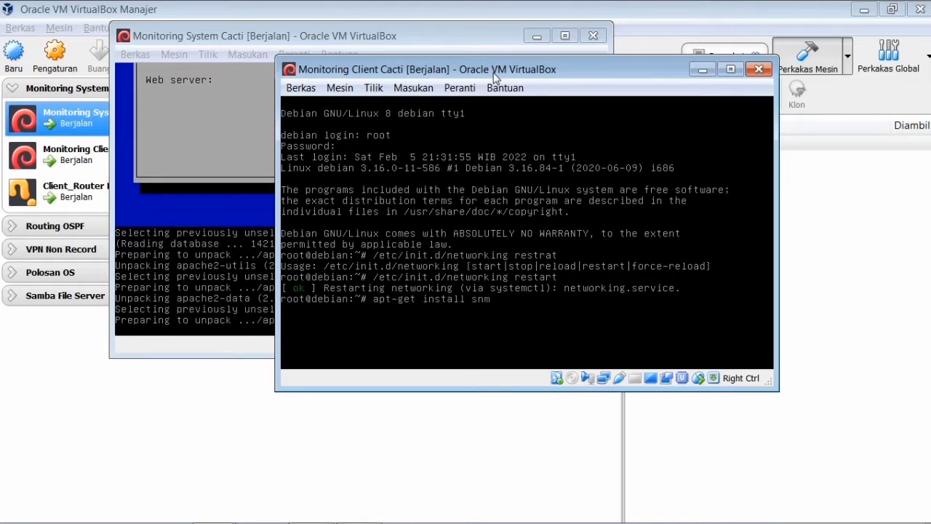
text(p snmpd snm)
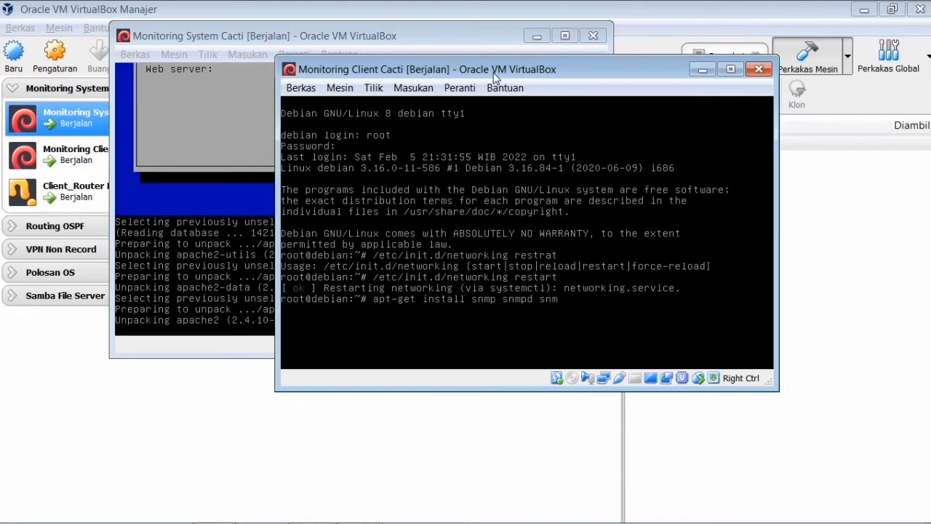
text(p-mibs-do)
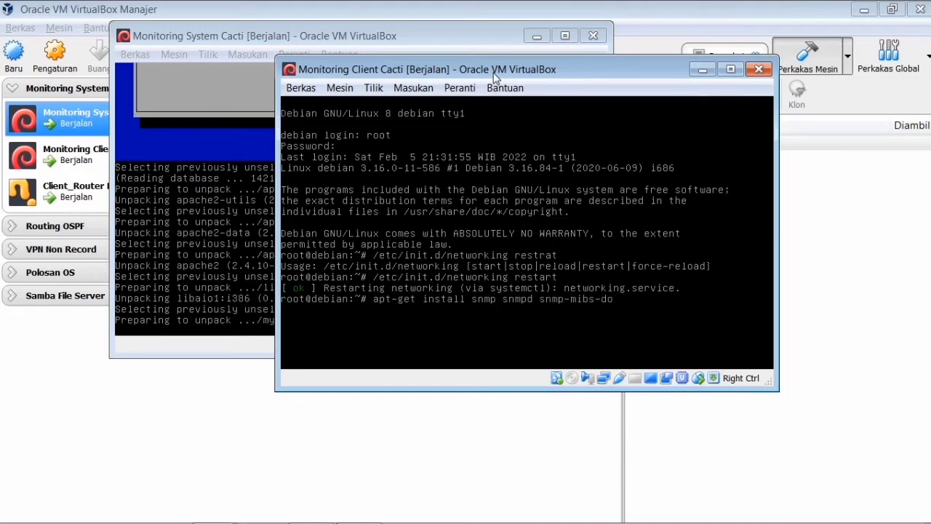
text(wnloader)
key(Return)
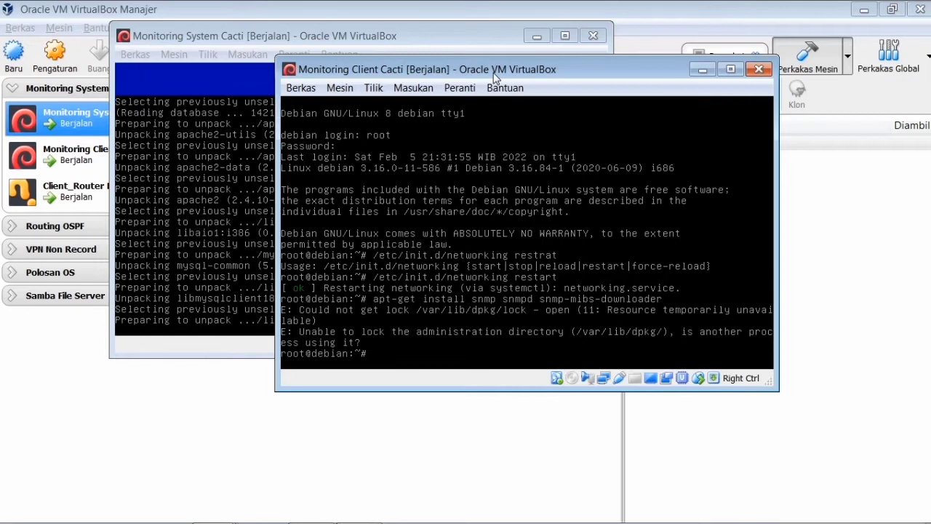
Install the SNMP packages on the client with apt install snmp snmpd snmp-mibs-downloader, and confirm the installation.
text(apt instal)
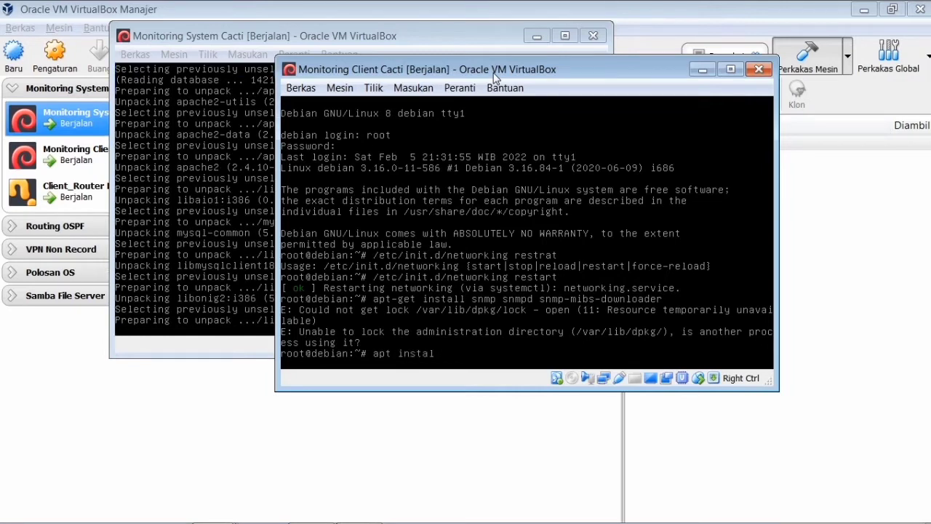
text(l snmp snmpd snmp)
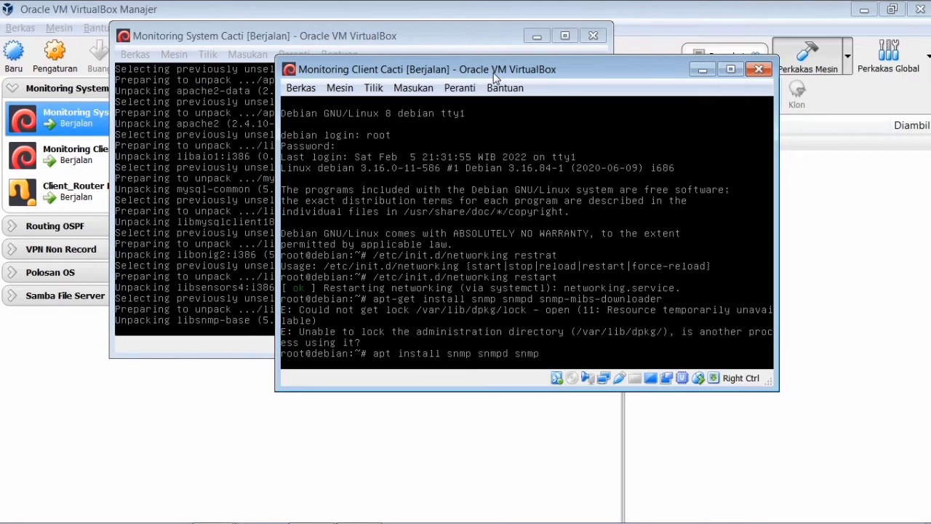
text(-mibs-downloader)
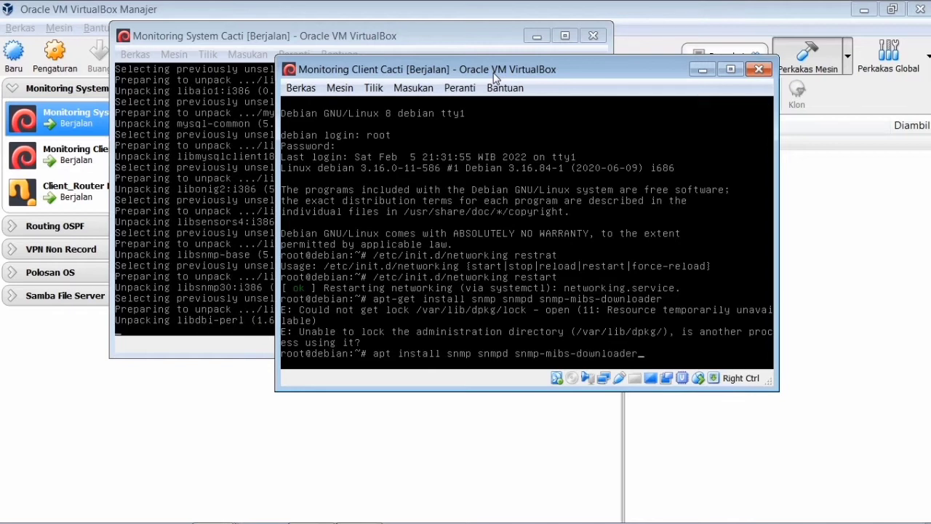
key(Return)
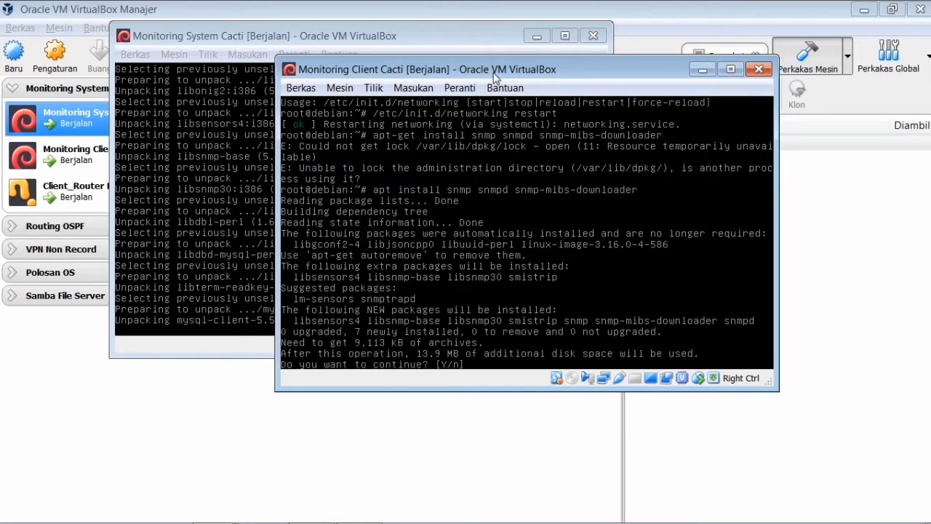
text(y)
key(Return)
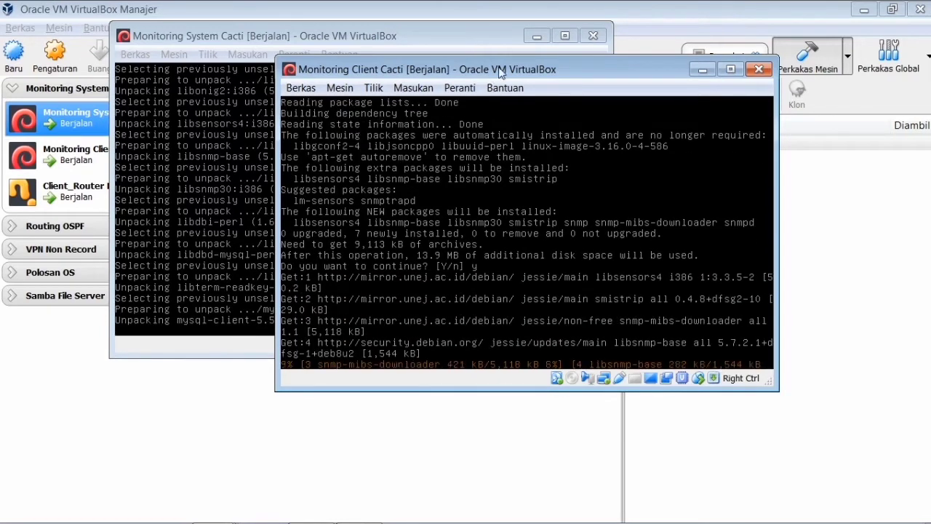
Return to the Monitoring System Cacti virtual machine and leave the new MySQL root password blank.
click(702, 70)
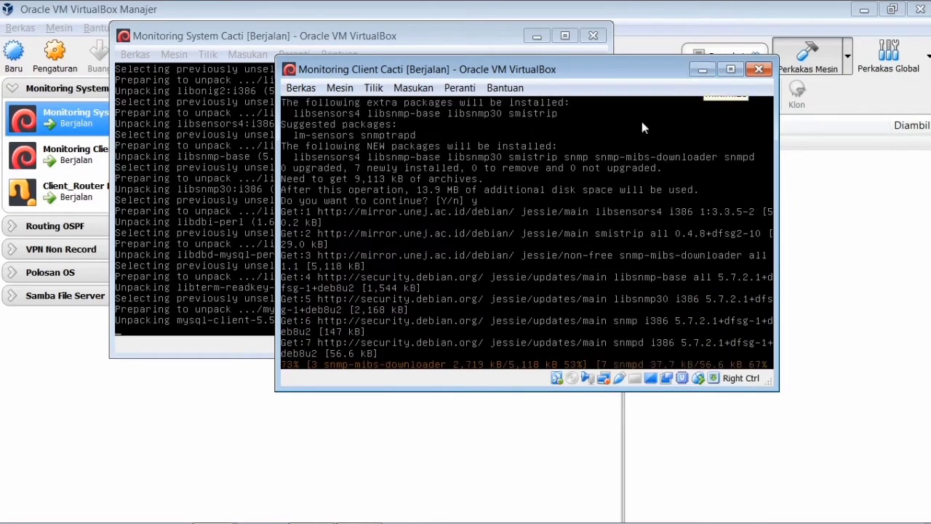
drag(377, 40, 522, 87)
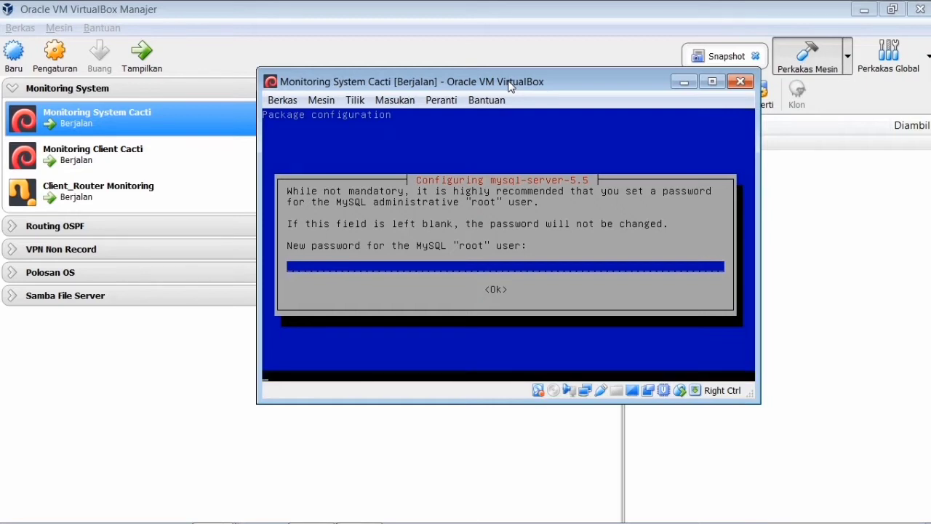
key(Return)
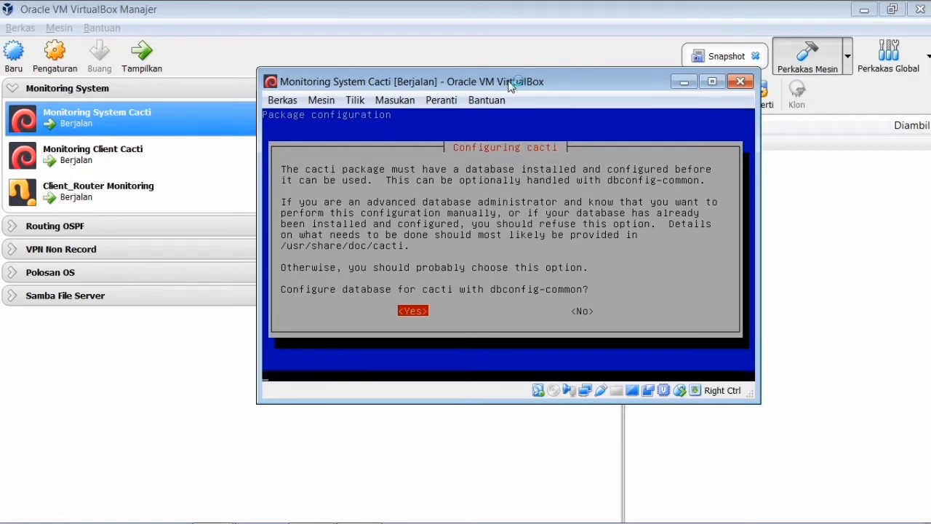
Configure the cacti database with dbconfig-common, leaving the administrative and MySQL application passwords blank.
key(Return)
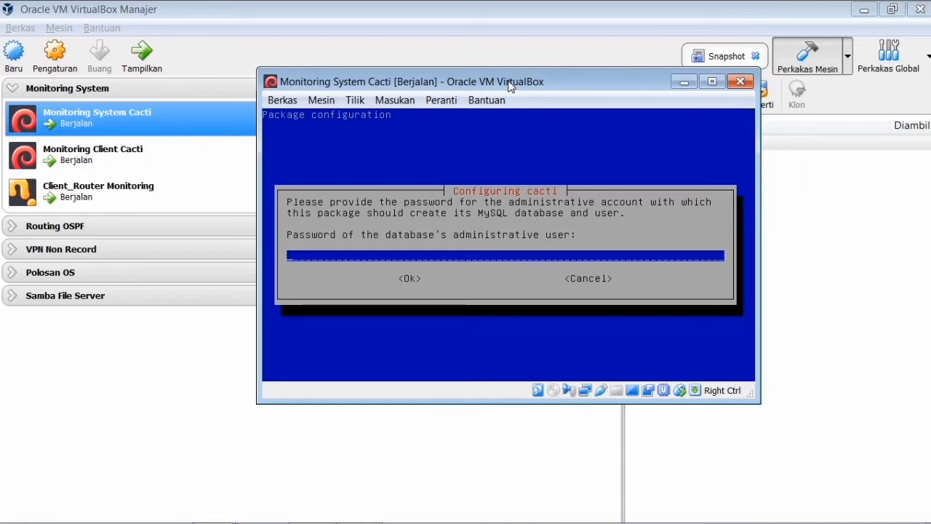
key(Return)
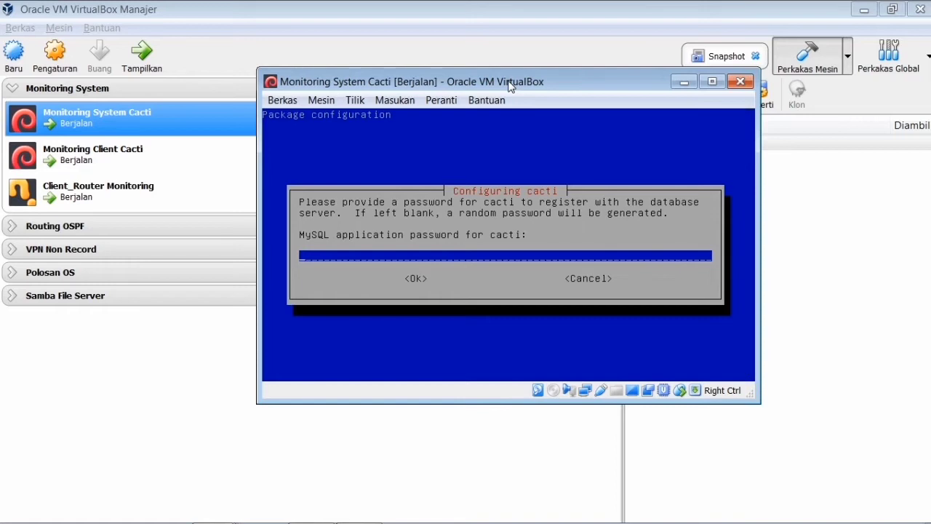
key(Return)
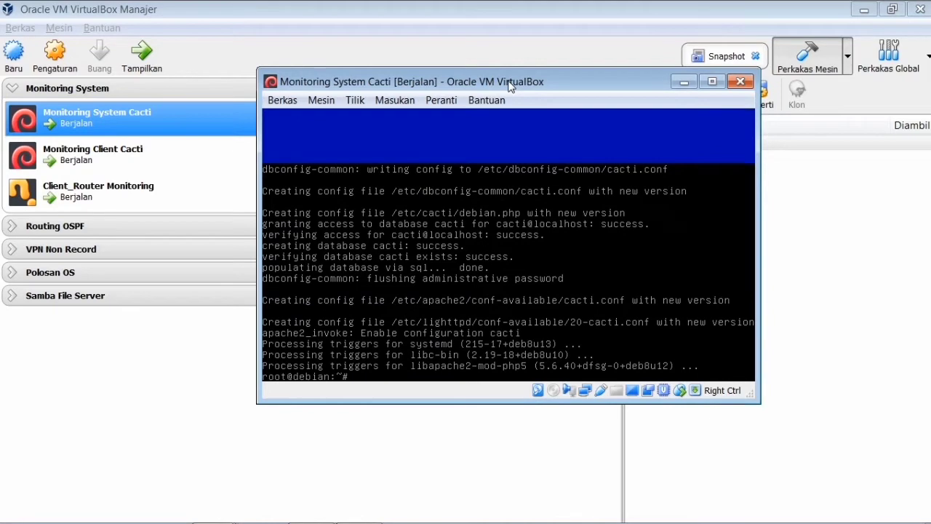
List the server's network interfaces with ip a, and minimize the virtual machine window.
text(ip a)
key(Return)
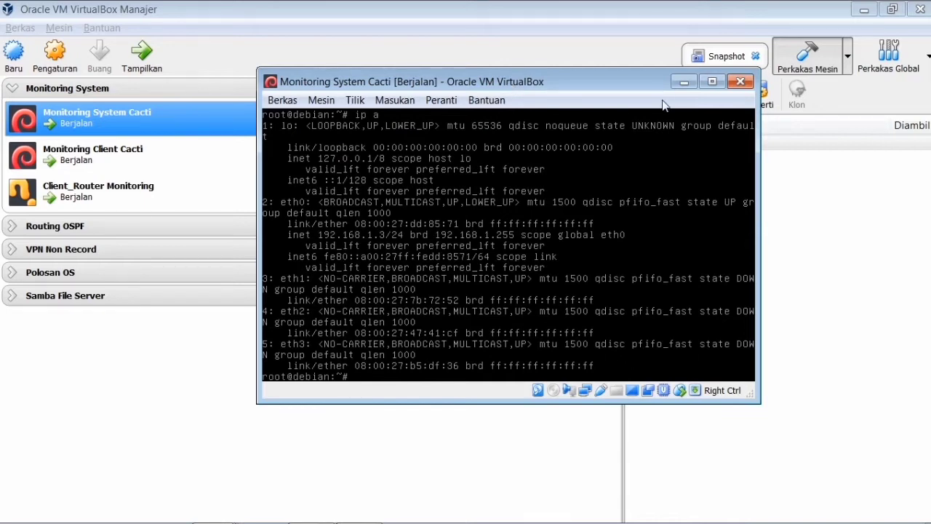
click(684, 81)
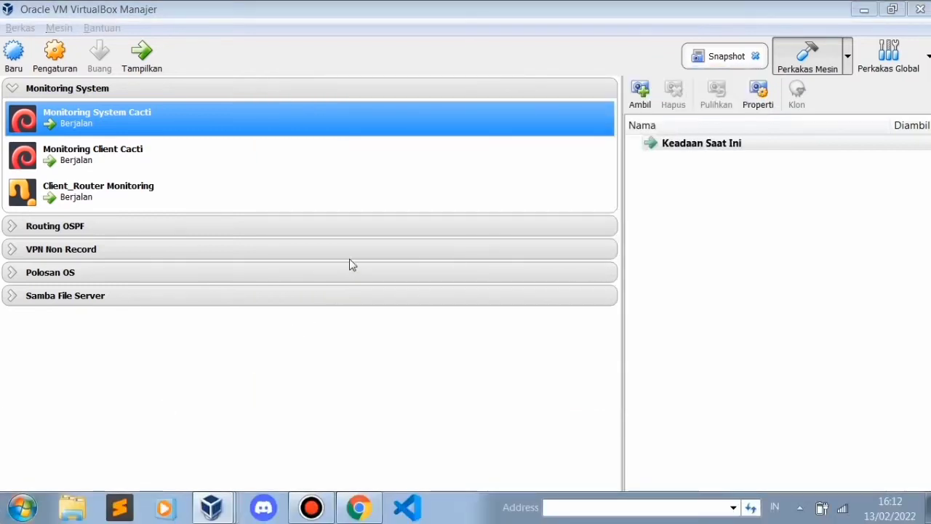
Open Windows Firewall in the host's Control Panel and turn the firewall off for private and public networks.
key(super)
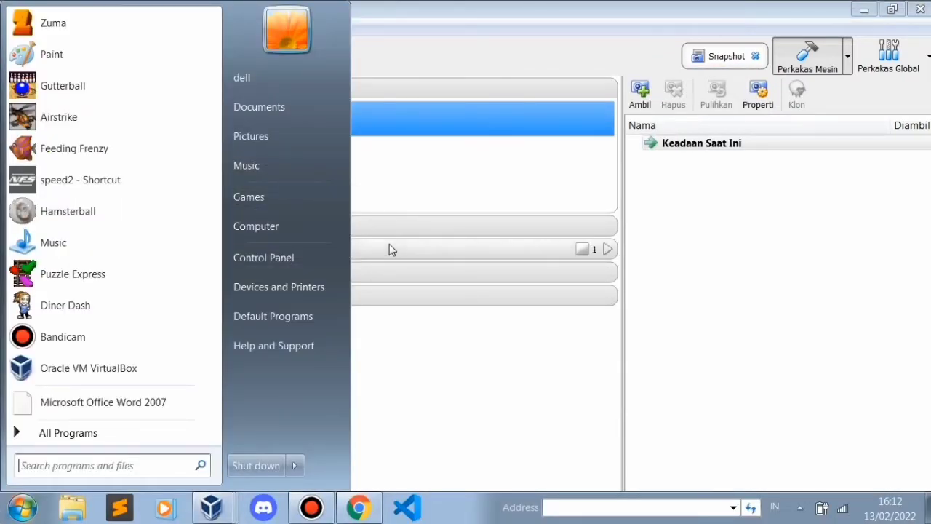
key(super)
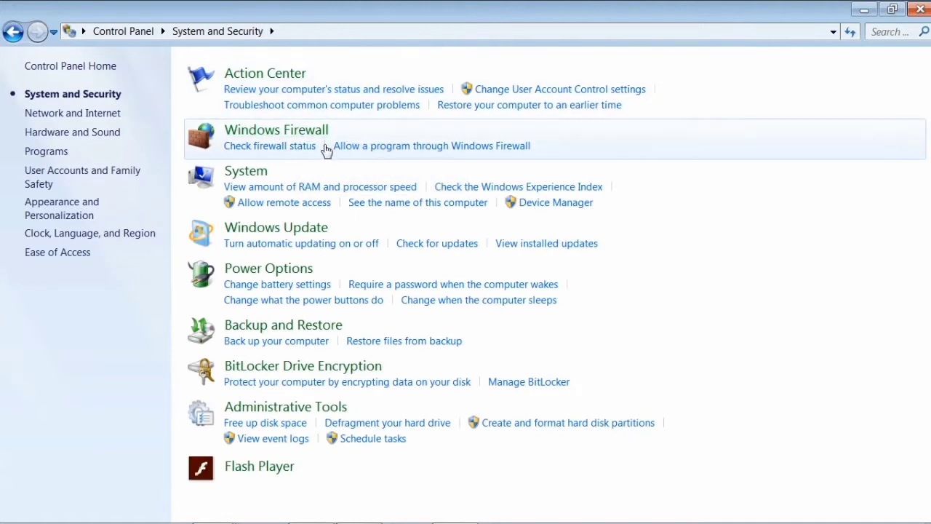
click(386, 122)
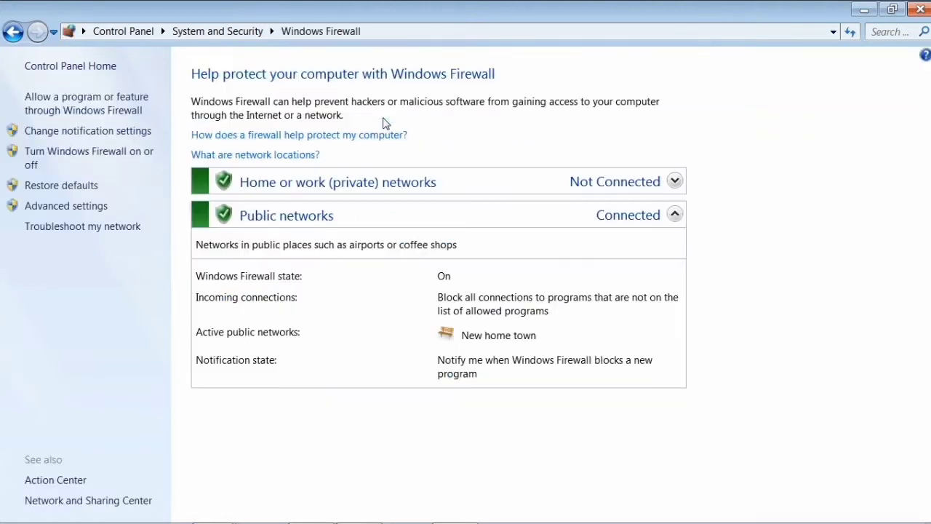
click(60, 155)
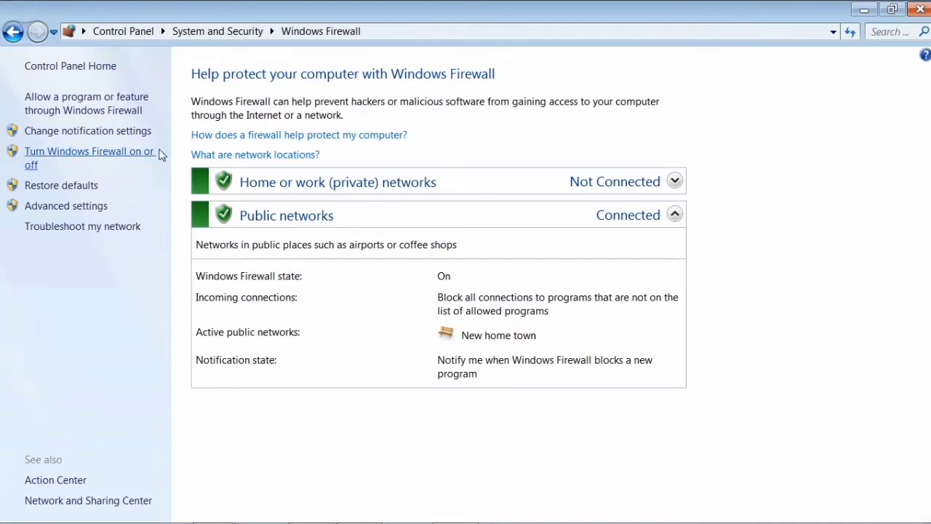
click(271, 211)
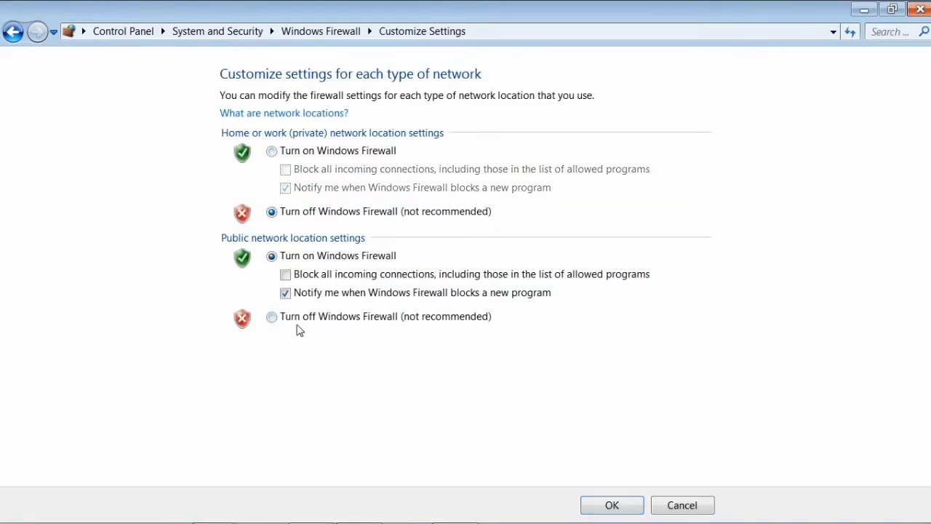
click(299, 320)
click(626, 507)
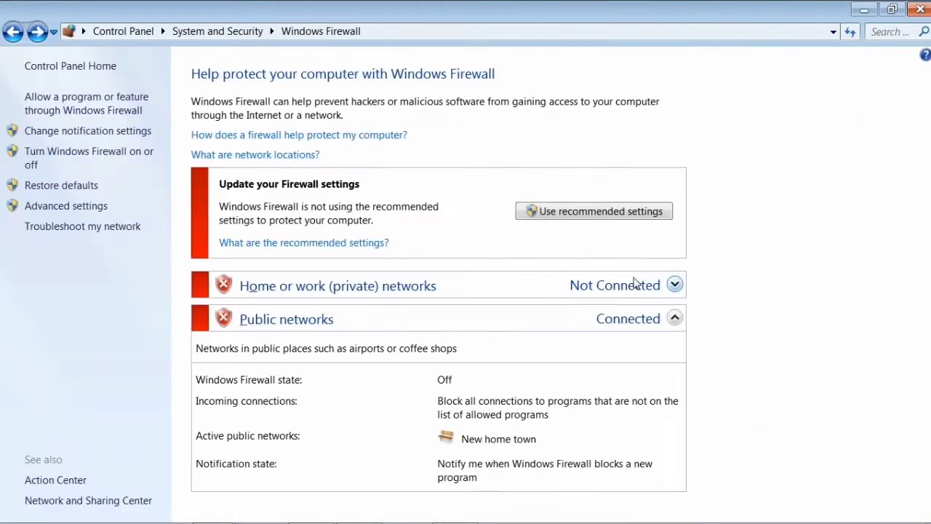
key(alt+Tab)
key(alt+Tab)
key(alt+Tab)
key(alt+Tab)
key(alt+Tab)
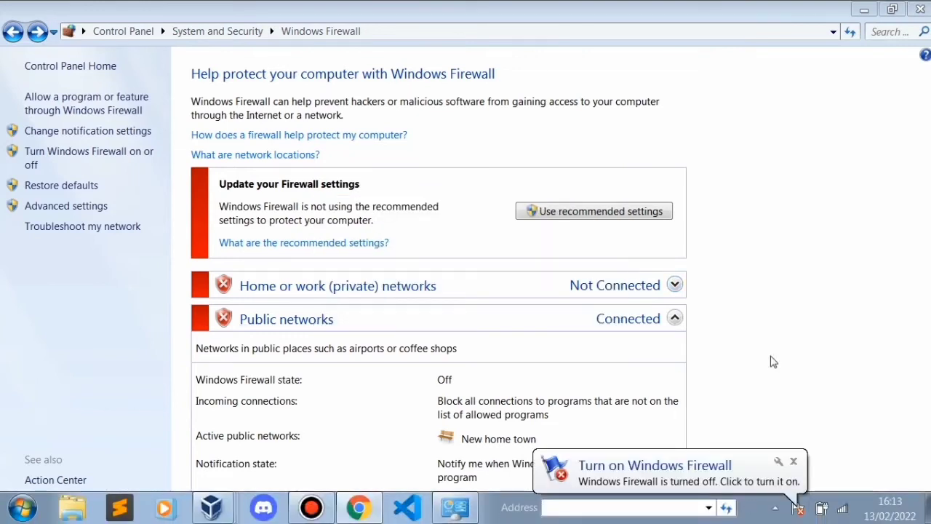
Dismiss the firewall notification, minimize Control Panel, and open 192.168.1.3/cacti in Chrome.
click(794, 461)
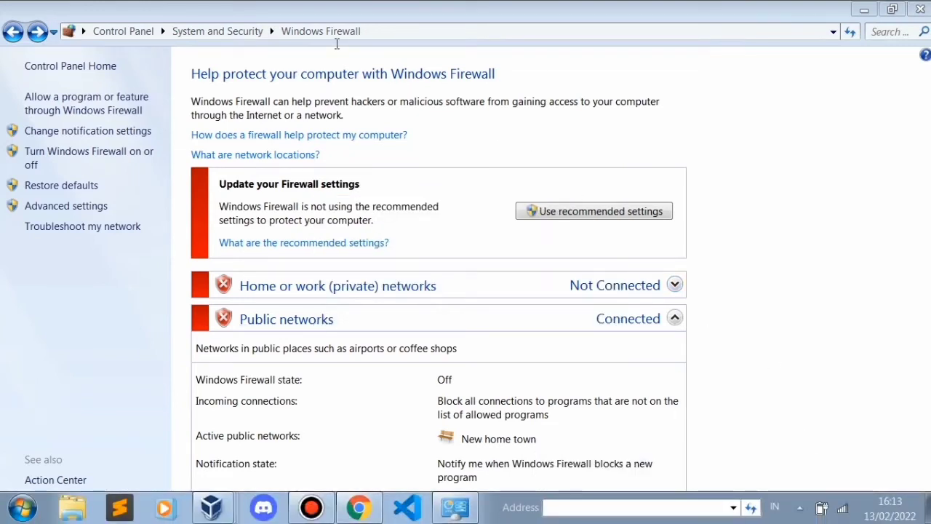
click(866, 12)
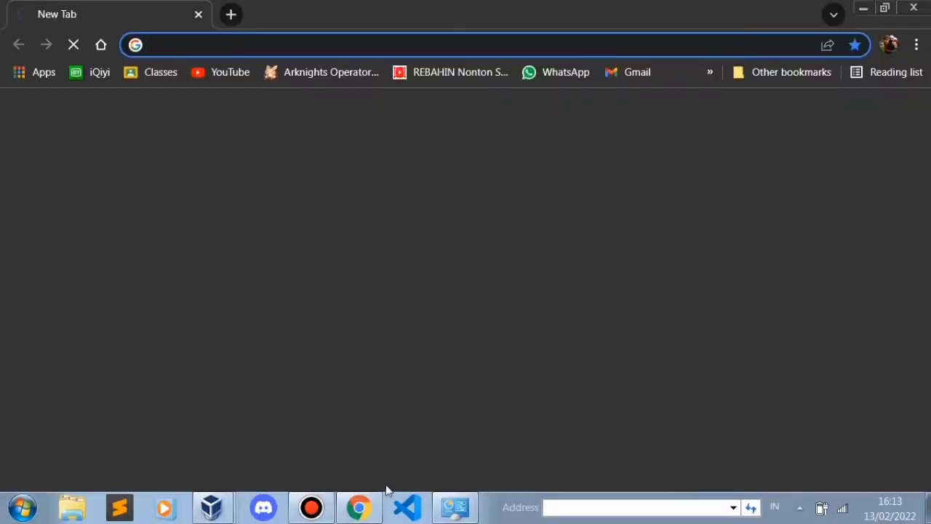
click(259, 45)
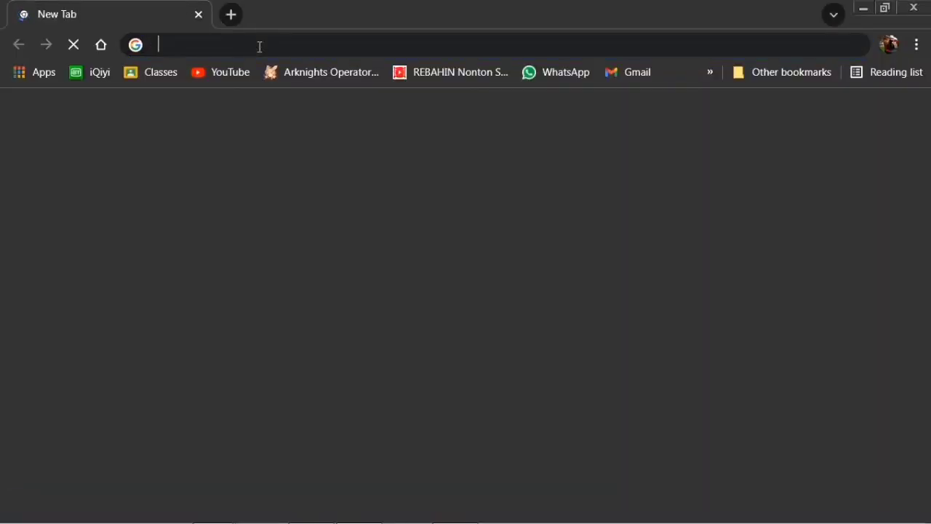
click(260, 47)
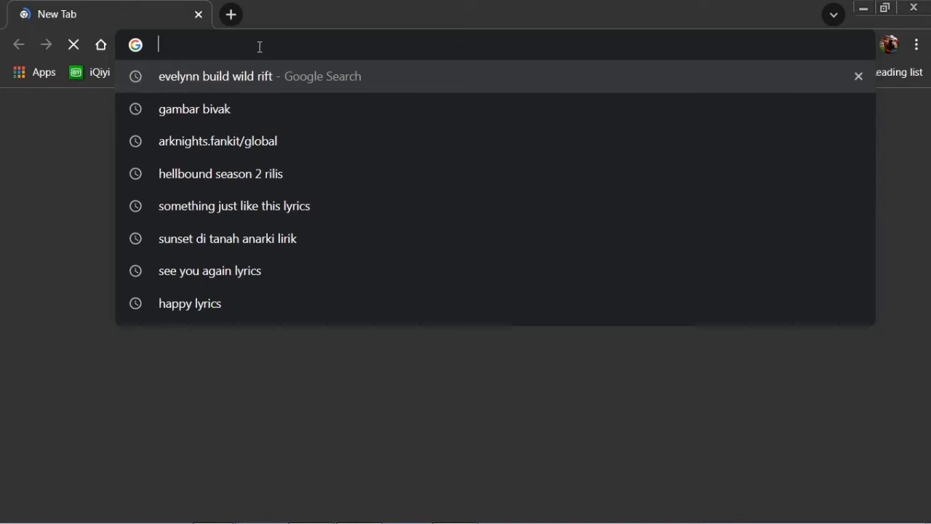
text(1)
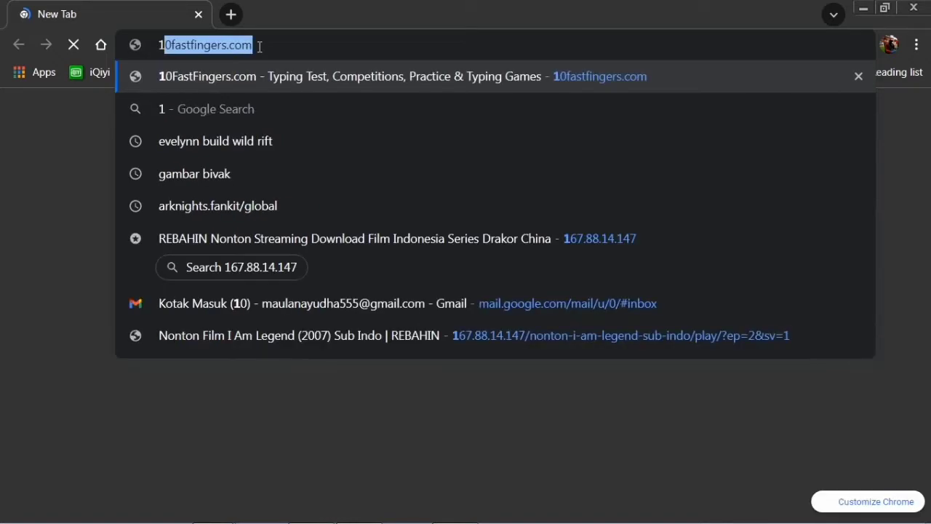
text(92.168.1.3/)
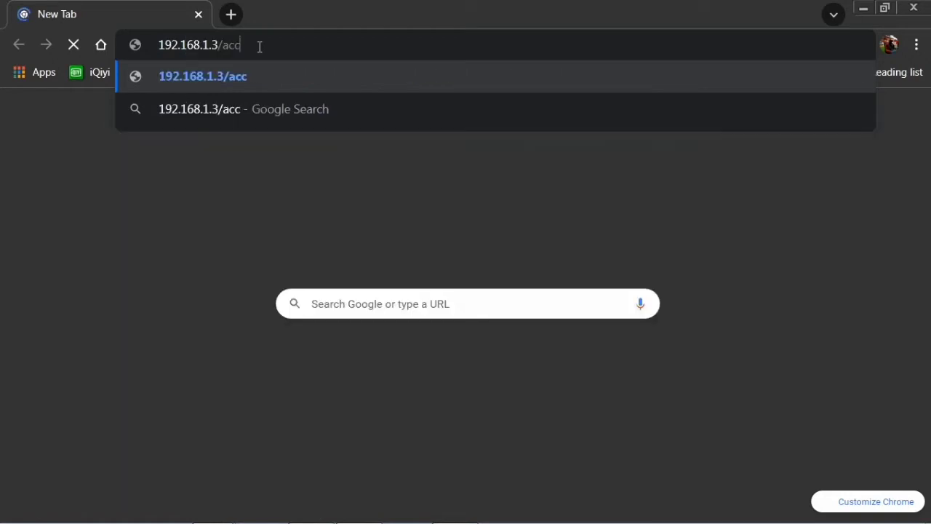
text(acc)
key(BackSpace)
key(BackSpace)
key(BackSpace)
text(cacti)
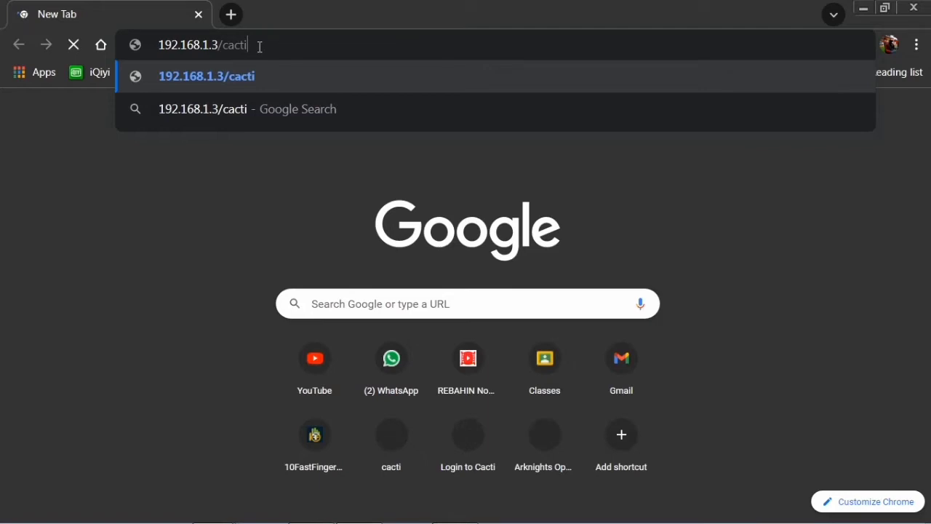
key(Return)
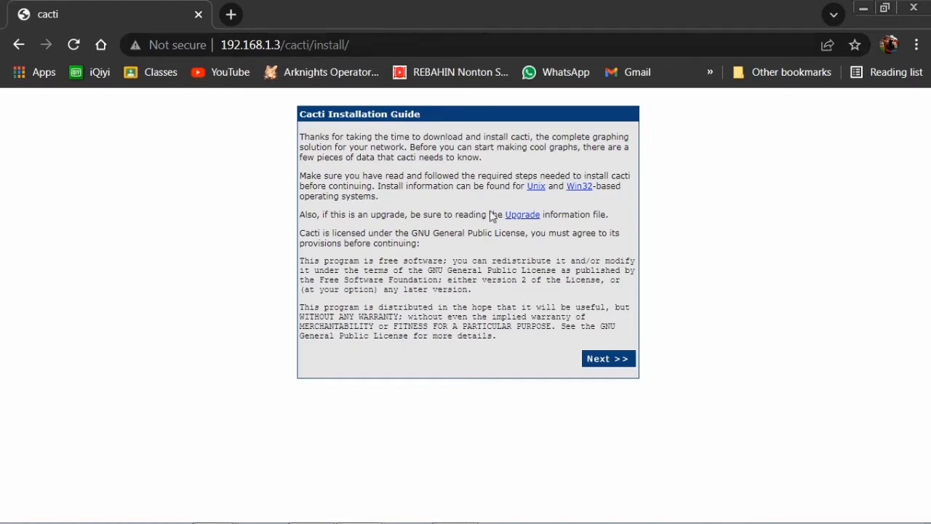
Complete the Cacti Installation Guide as a New Install, keeping the detected binary paths, NET-SNMP 5.x and RRDTool 1.4.x.
click(606, 359)
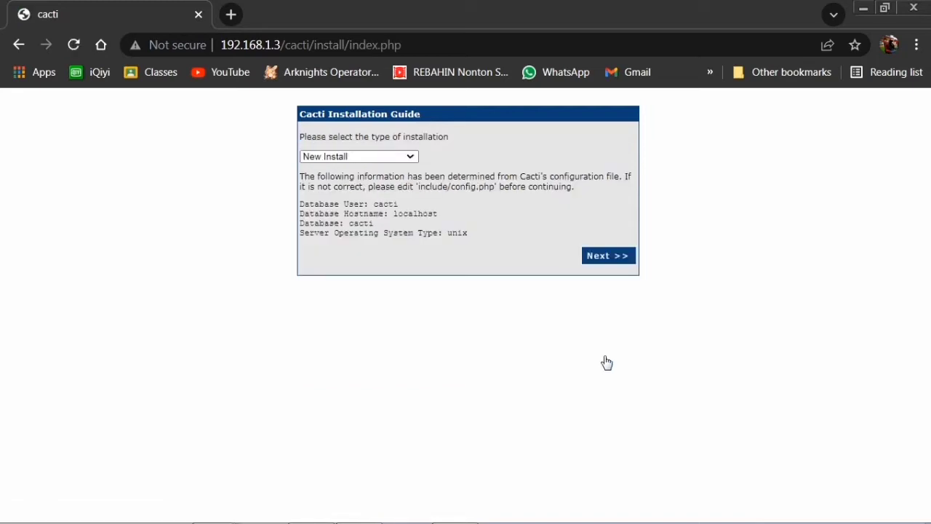
mouse_move(870, 520)
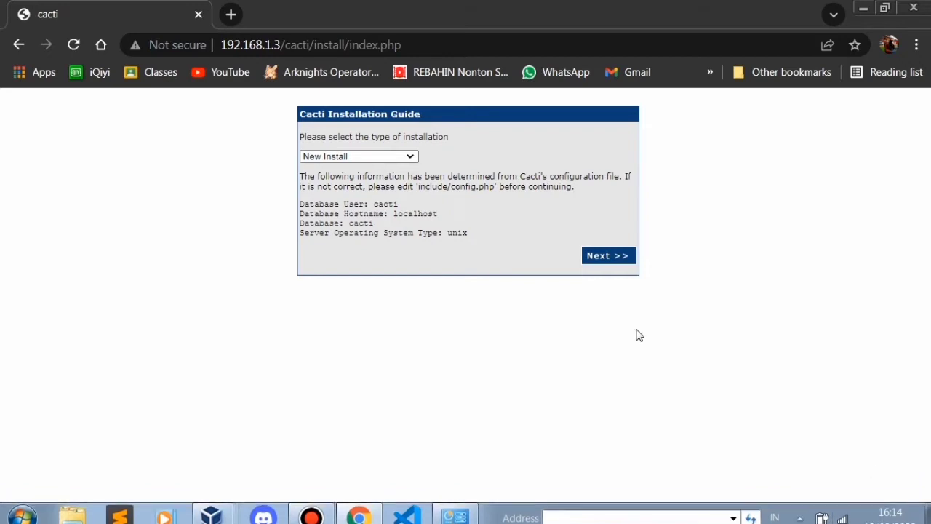
click(604, 266)
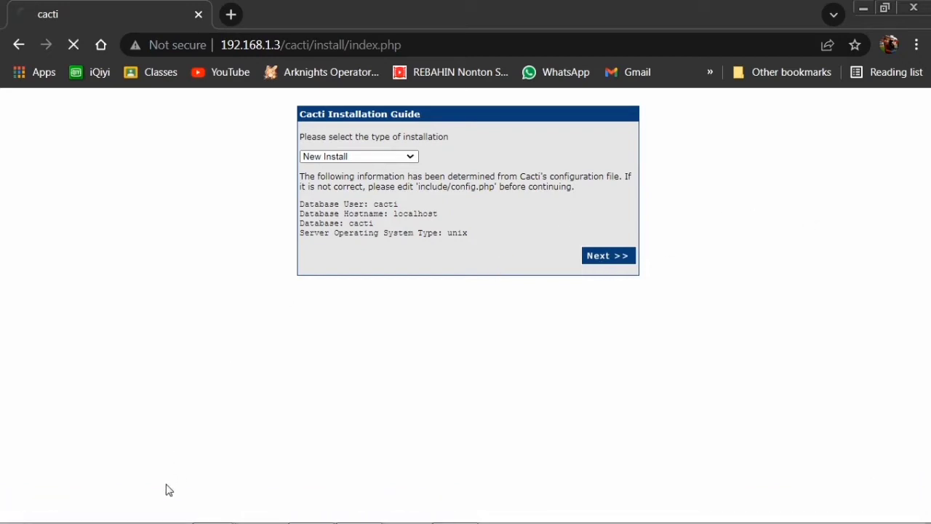
mouse_move(171, 521)
mouse_move(212, 510)
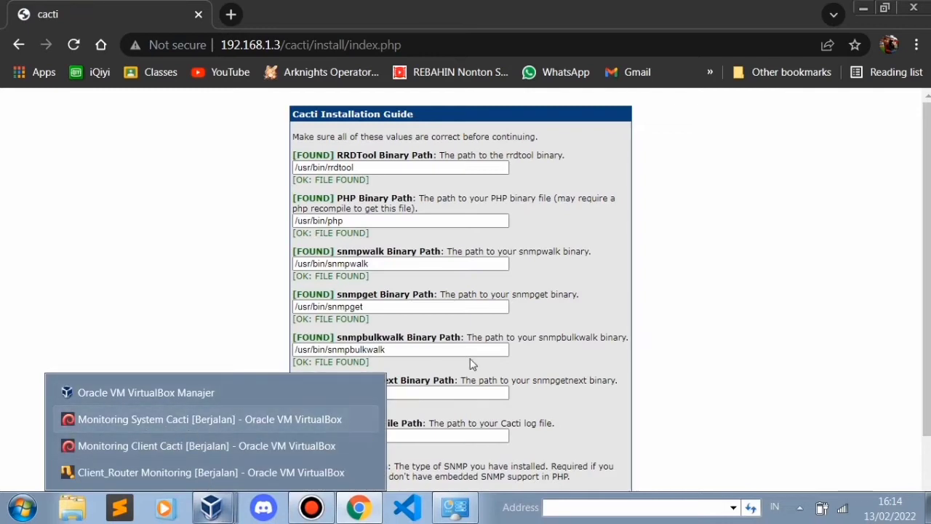
scroll(777, 281, down, 2)
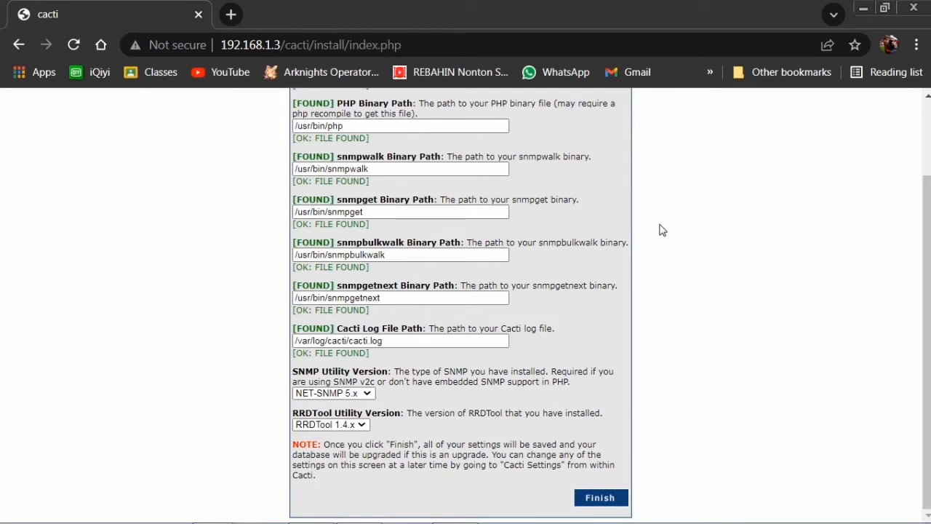
scroll(675, 251, up, 2)
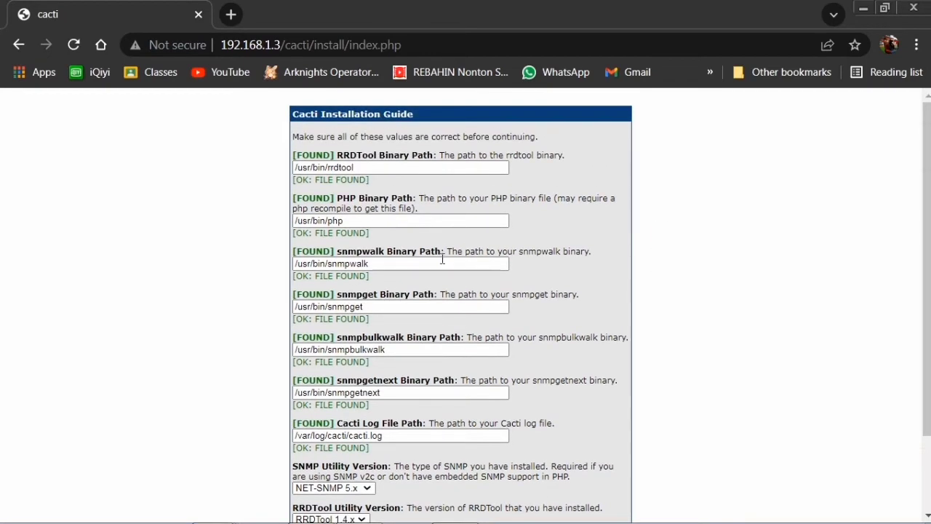
scroll(372, 125, down, 2)
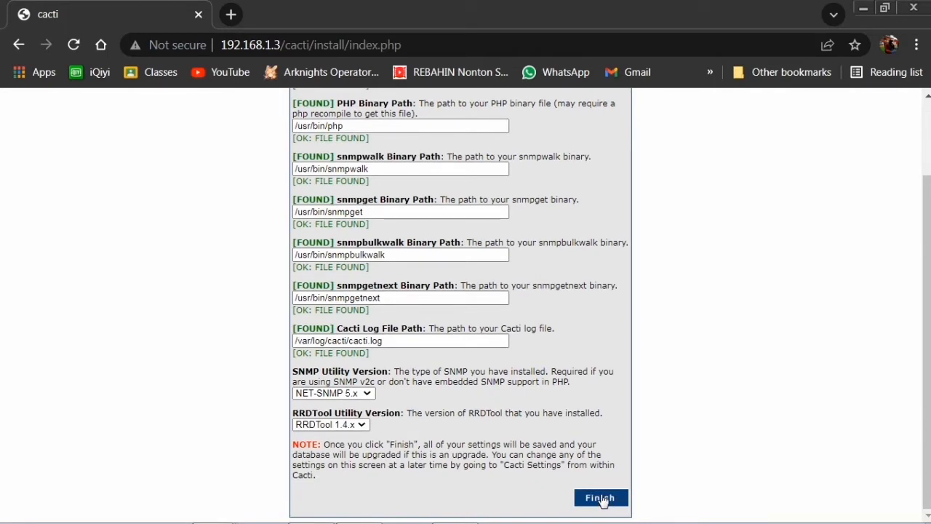
click(601, 499)
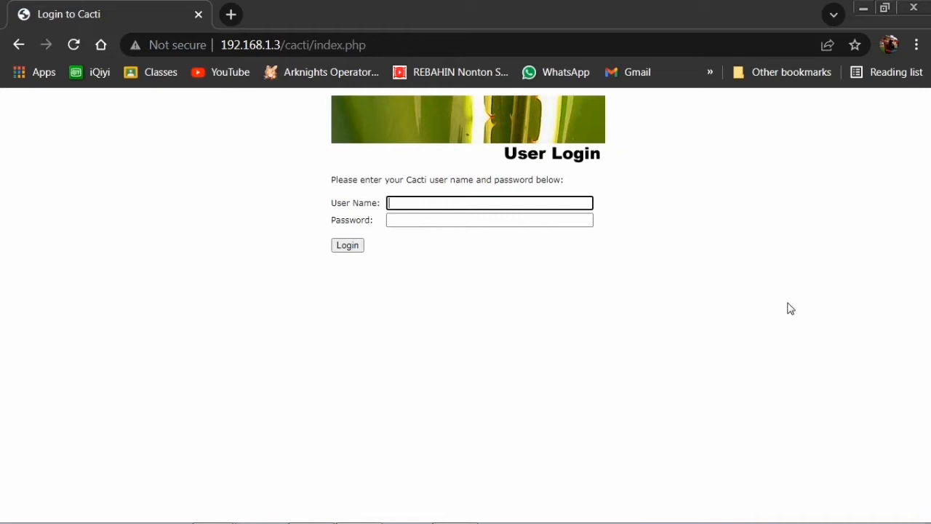
Log in to Cacti as admin with the account password, and decline saving the password in the browser.
text(admin)
key(Tab)
text(admin)
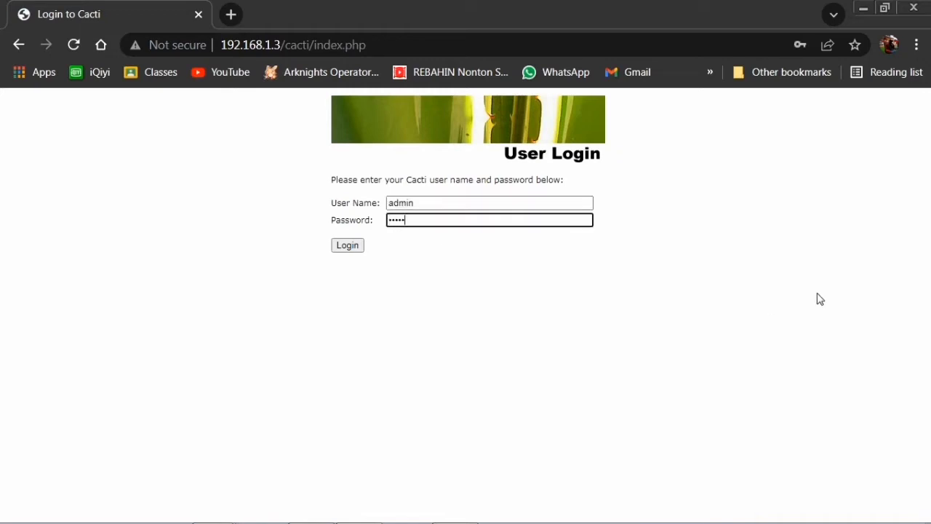
key(Return)
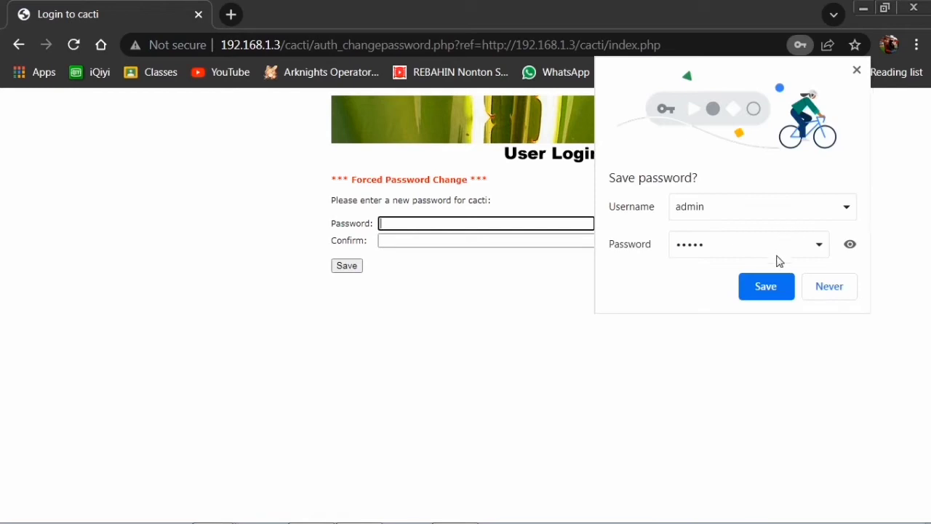
click(831, 292)
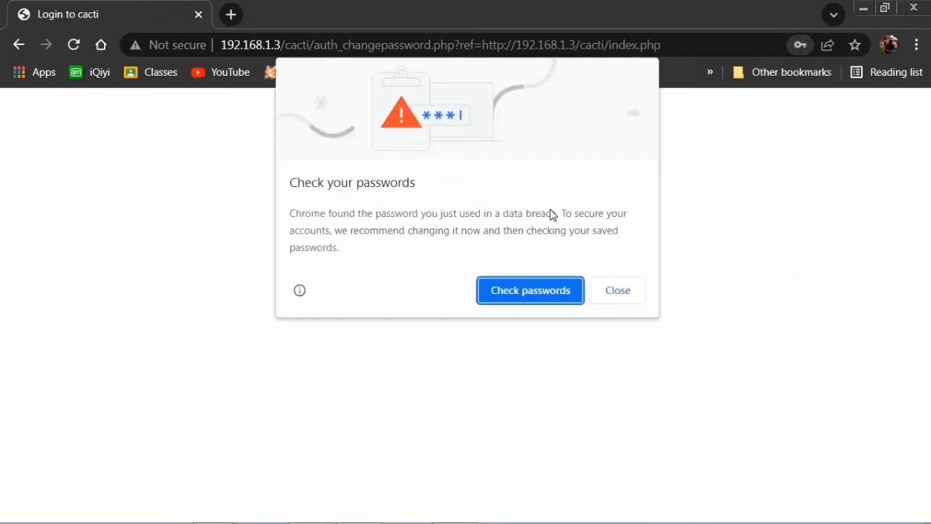
click(634, 290)
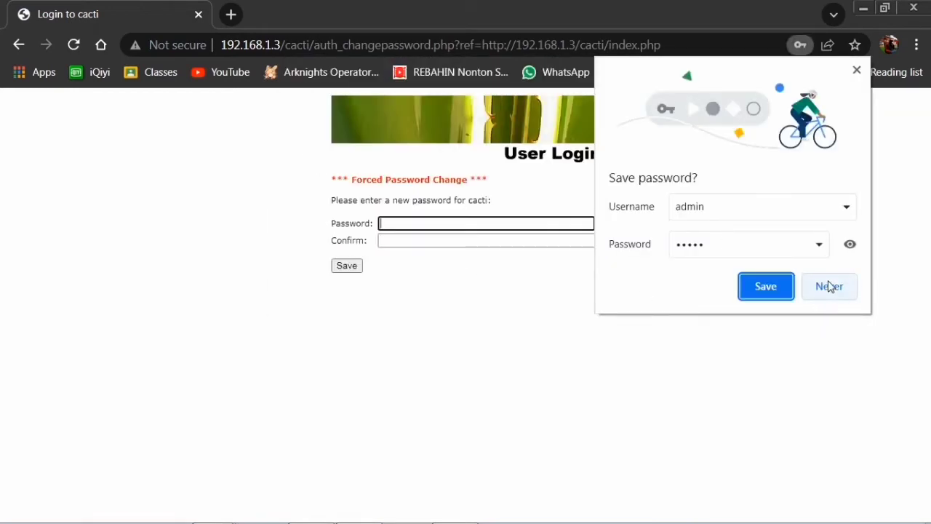
click(828, 287)
Enter and confirm a new Cacti account password, and decline saving it in the browser.
text(••••)
key(Tab)
text(••••)
key(Return)
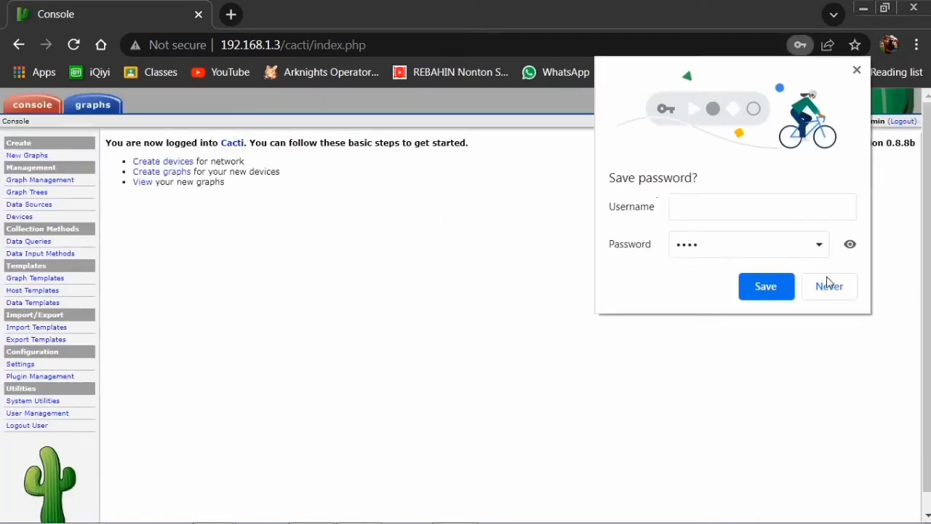
click(828, 285)
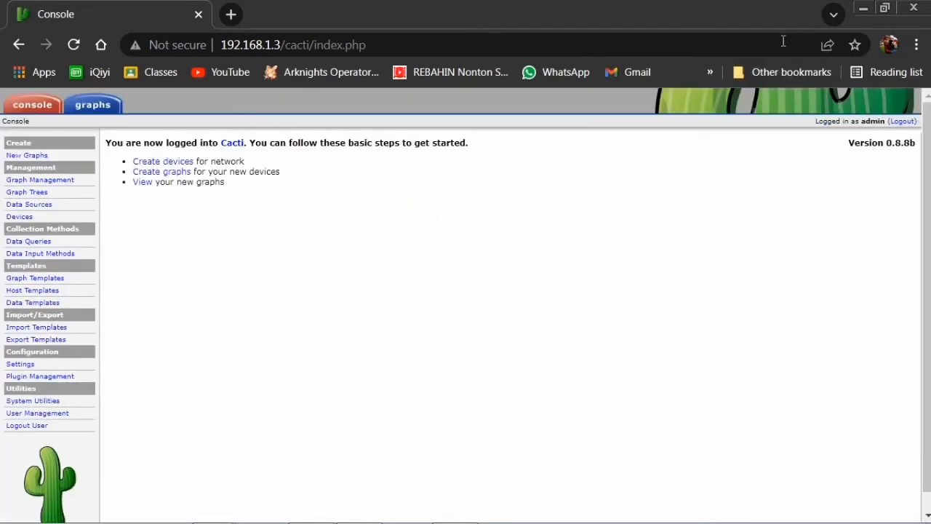
Switch to the Monitoring Client Cacti virtual machine in VirtualBox and open its network device options.
click(863, 11)
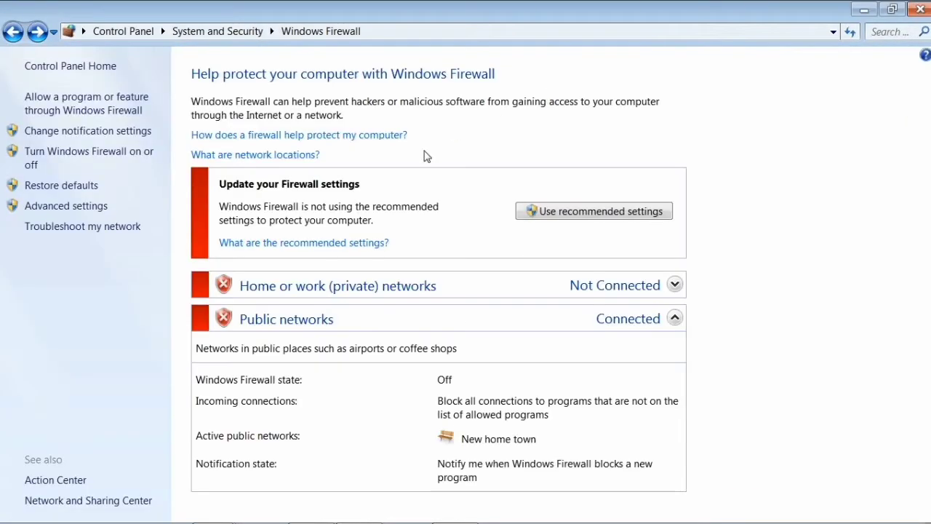
click(864, 11)
mouse_move(245, 516)
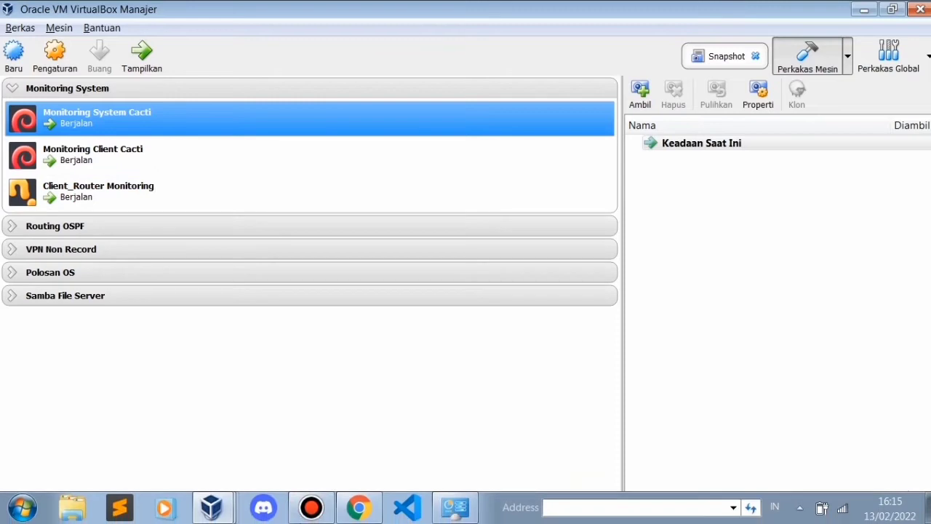
click(215, 509)
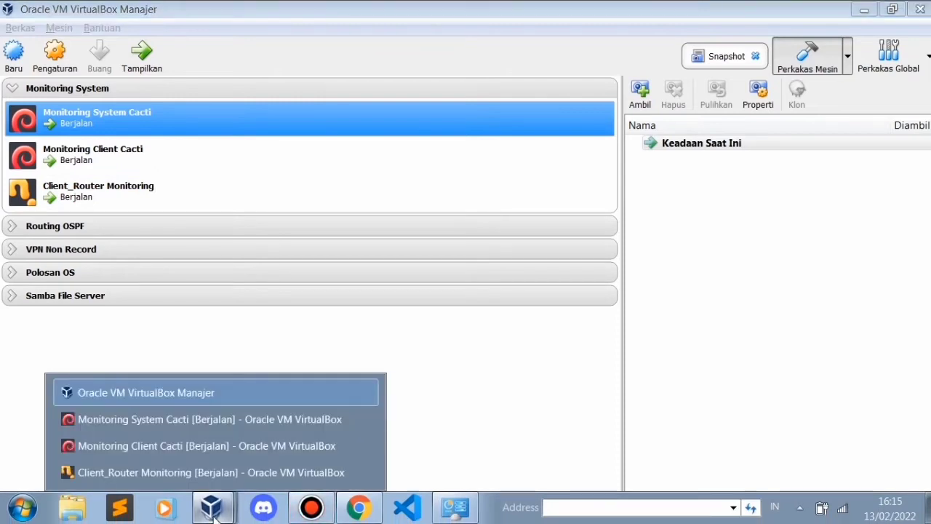
click(207, 446)
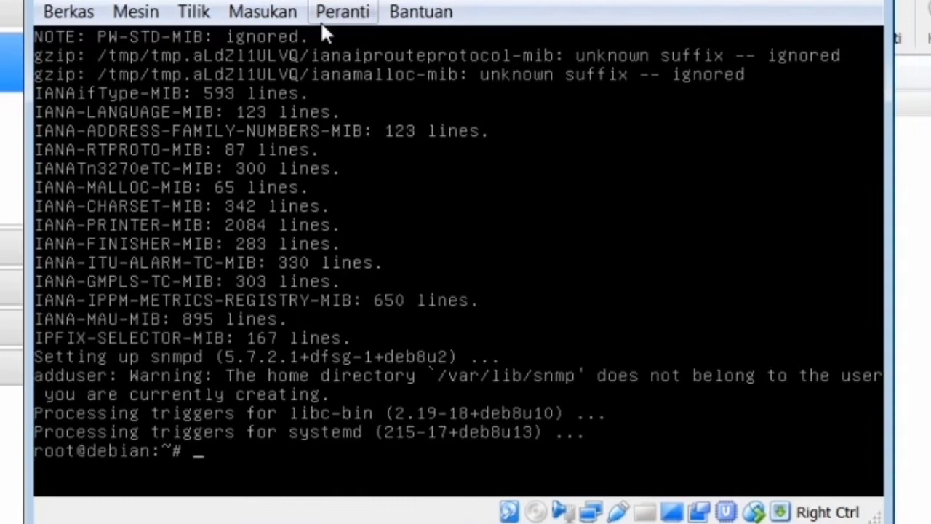
click(334, 12)
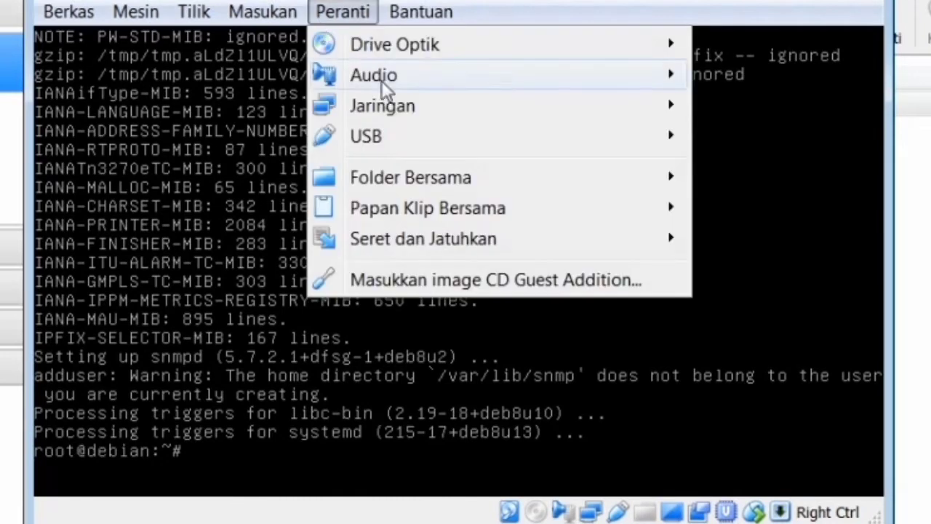
mouse_move(403, 109)
click(758, 112)
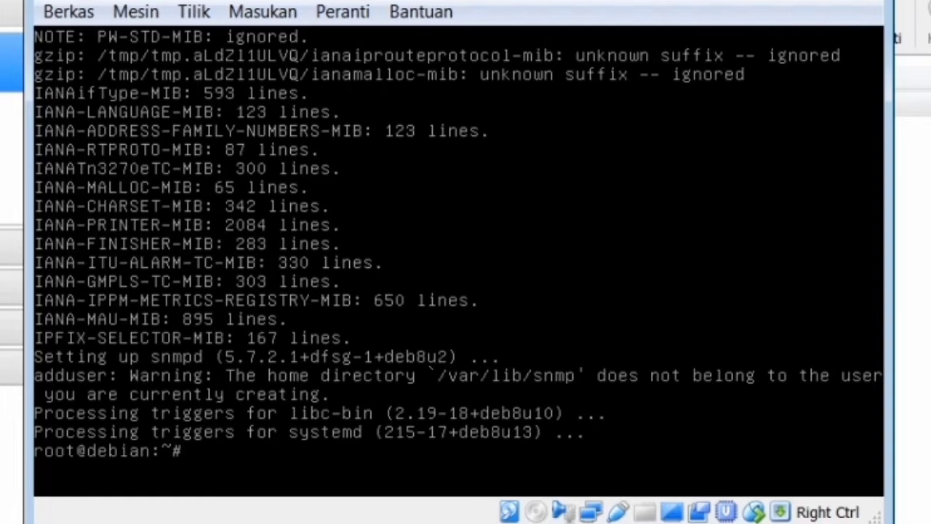
Comment out the mibs line in /etc/snmp/snmp.conf with nano and save the file.
text(nano /etc/)
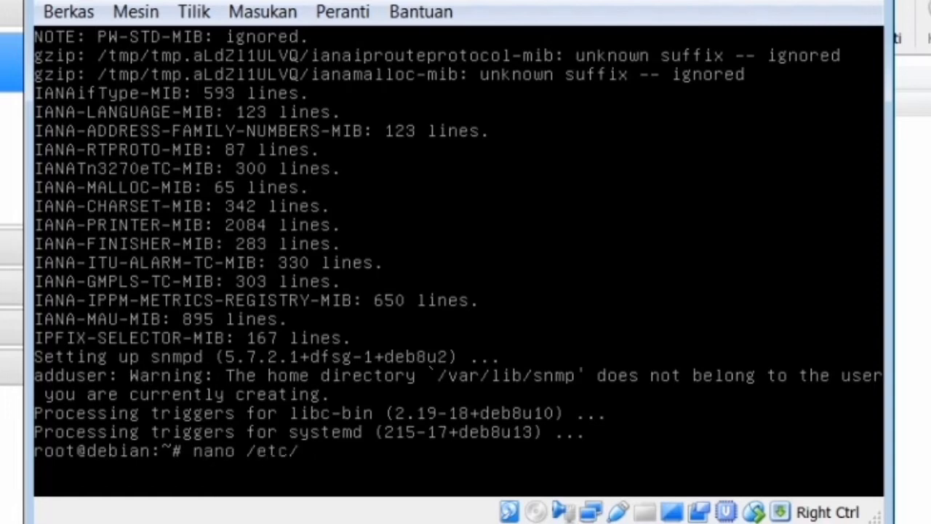
text(snmp/snmp.conf)
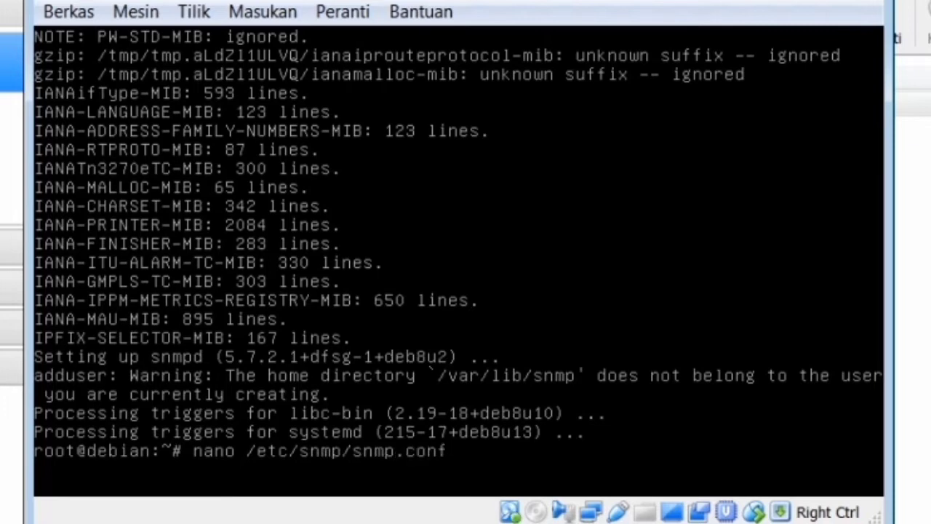
key(Return)
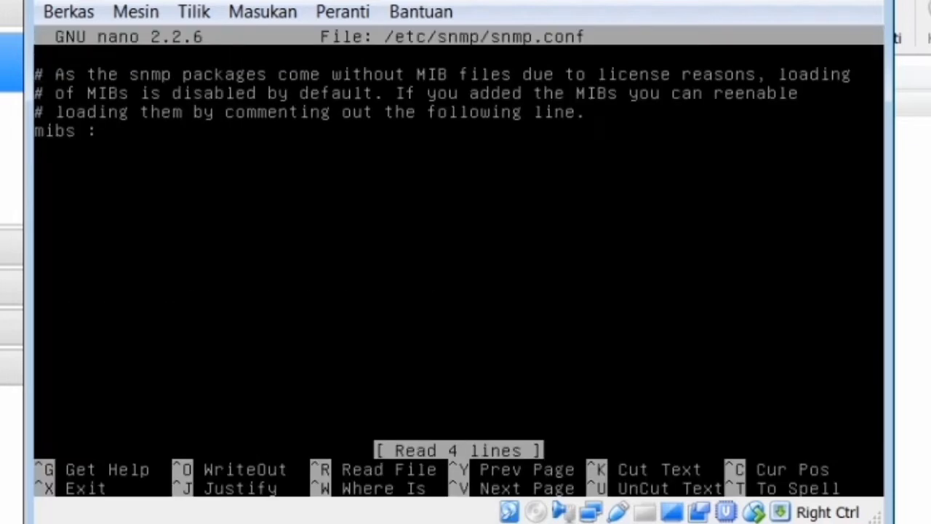
text(#)
key(ctrl+x)
key(y)
key(Return)
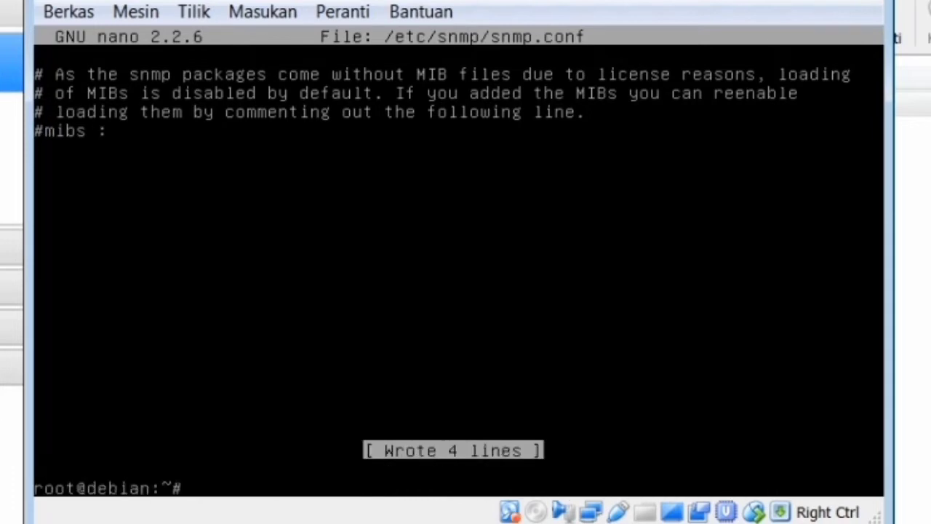
Open the SNMP agent configuration file /etc/snmp/snmpd.conf in nano.
text(nano)
key(Up)
key(Down)
text(/etc/)
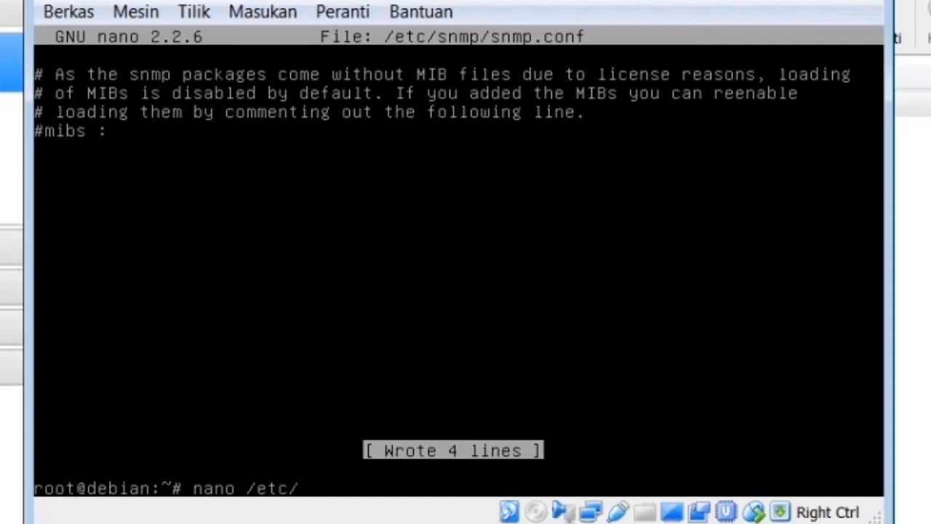
text(snmp/snmpd.conf)
key(Return)
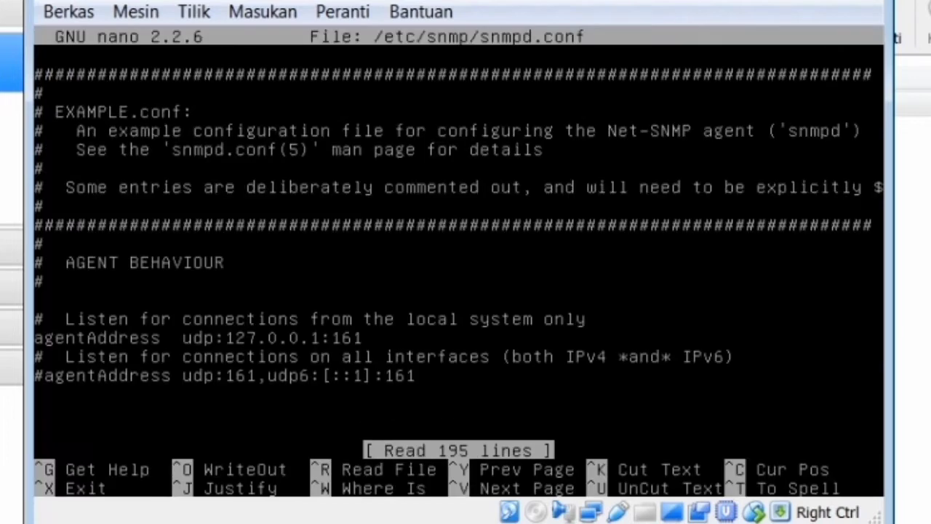
Look through snmpd.conf for the agent address and access control settings.
key(Page_Down)
key(Page_Down)
key(Page_Down)
key(Page_Down)
key(Page_Up)
key(Page_Up)
key(Page_Up)
key(Page_Up)
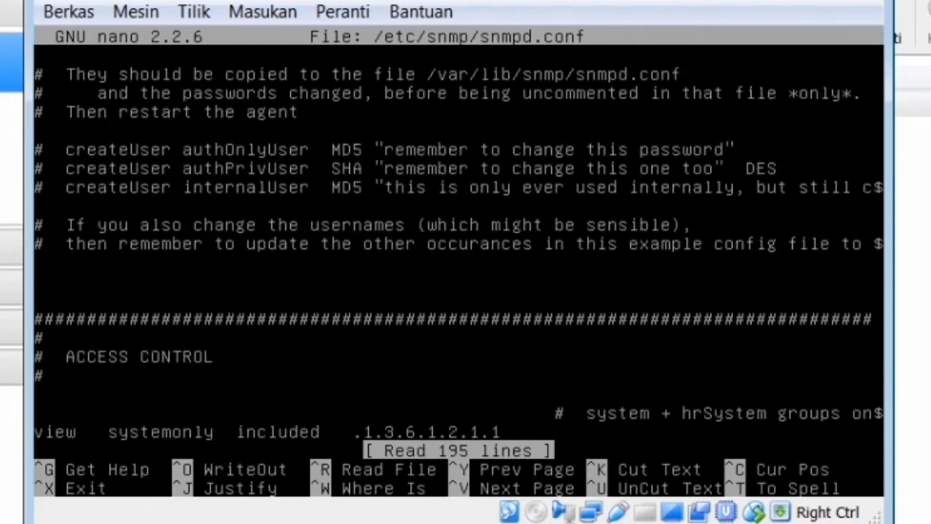
Comment out the local-only agentAddress line in snmpd.conf and uncomment agentAddress udp:161,udp6:[::1]:161 for all interfaces.
key(Up)
key(Up)
key(Up)
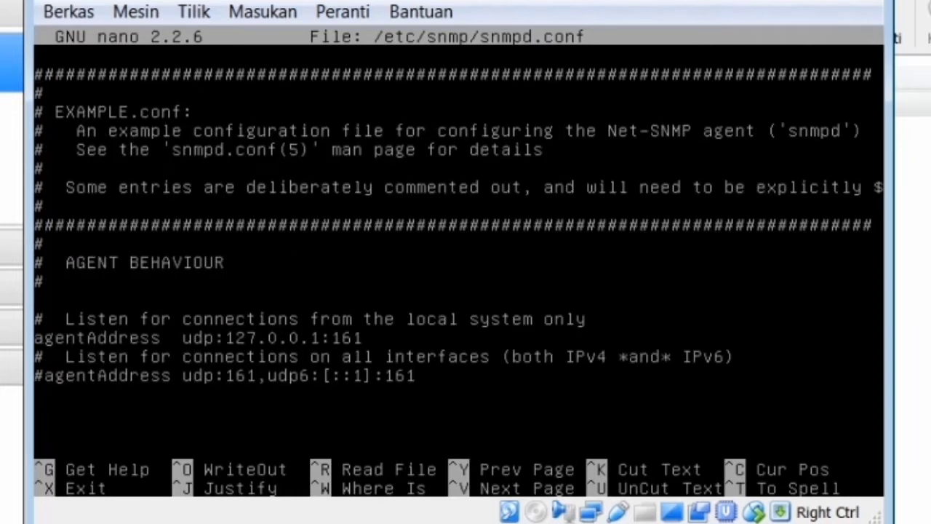
text(#)
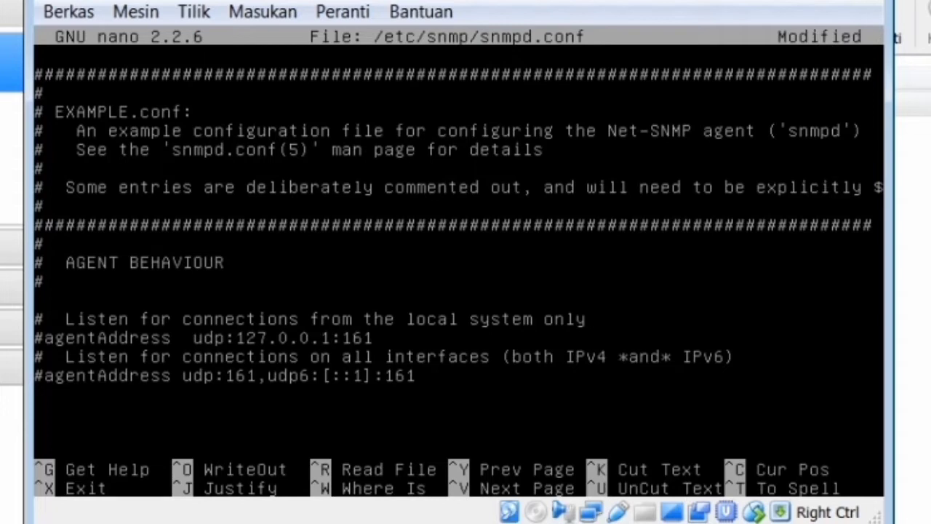
key(Down)
key(Down)
key(Delete)
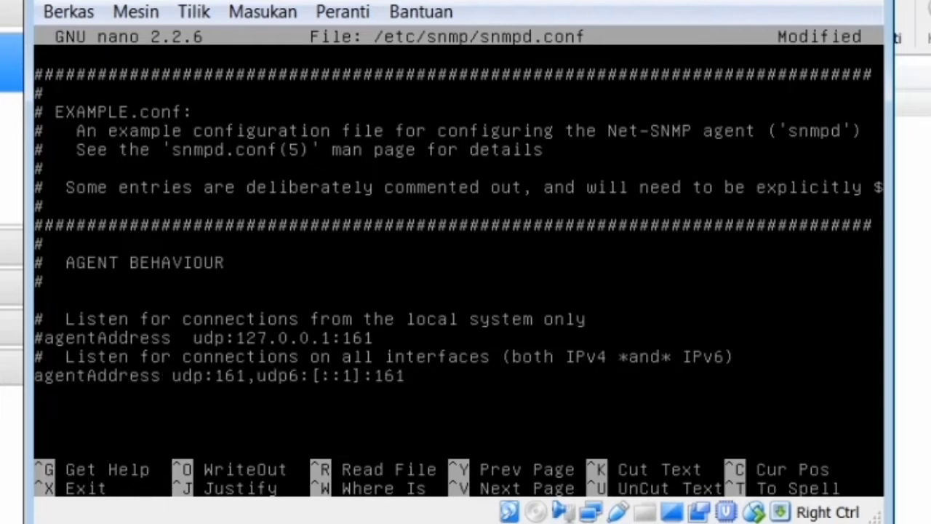
Add the line "rocommunity public" beneath the ACCESS CONTROL heading in snmpd.conf.
key(Down)
key(Down)
key(Down)
key(Down)
key(Down)
key(Down)
key(Down)
key(Down)
key(Down)
key(Down)
key(Down)
key(Down)
key(Down)
key(Down)
key(Down)
key(Down)
key(Down)
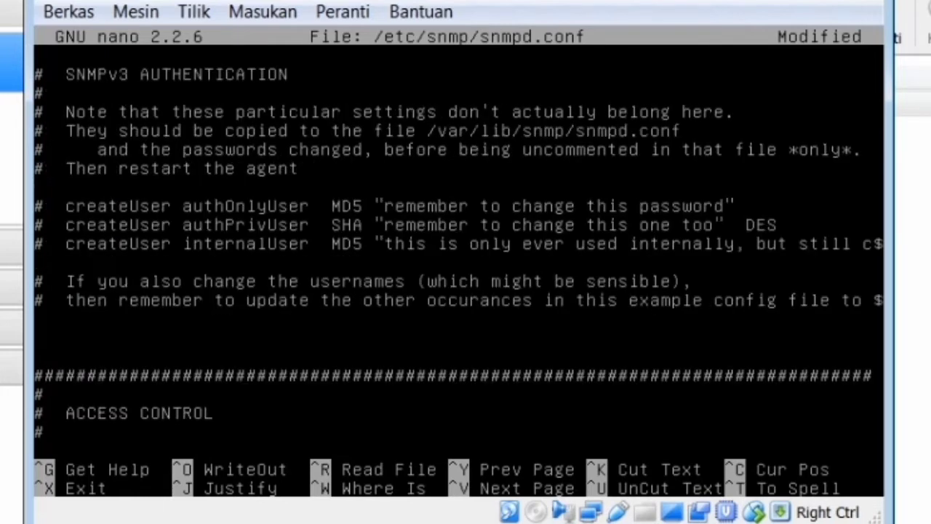
key(Down)
key(Down)
key(Up)
key(Return)
key(Return)
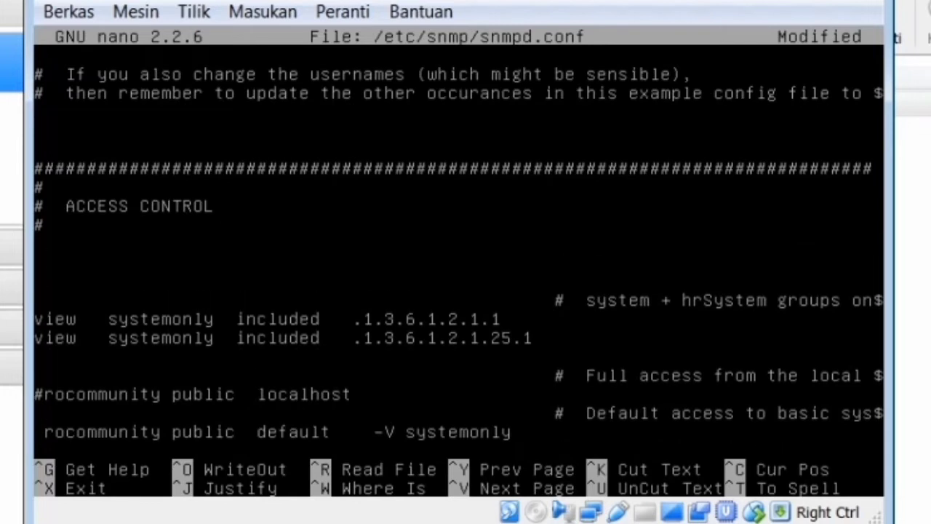
text(rocommunity public)
key(Return)
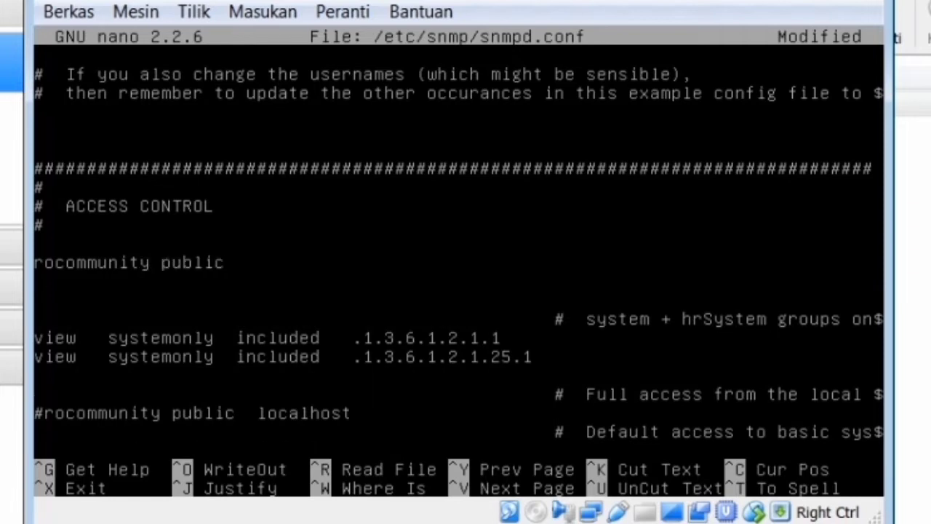
Below the rocommunity line, add "com2sec public default public" and "com2sec public 0.0.0.0 public".
text(com2sec)
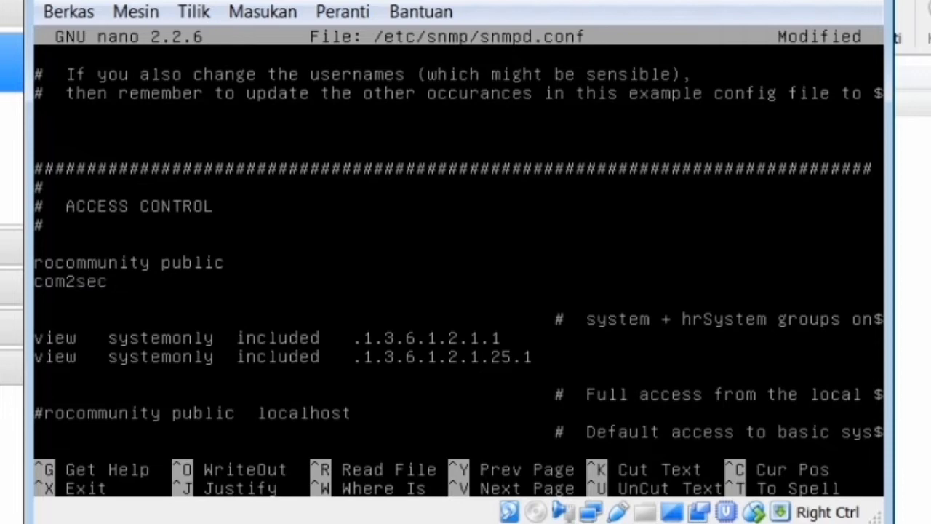
text( public default public)
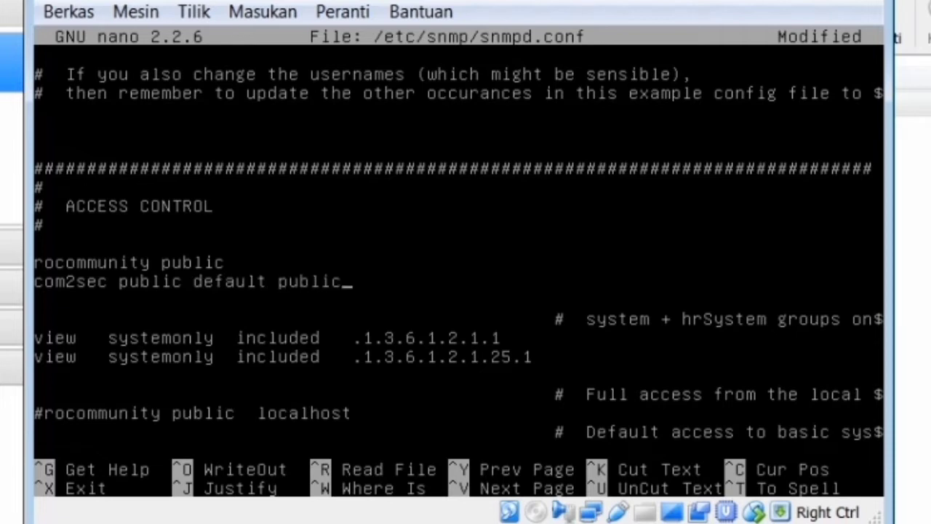
key(Return)
text(com2 s)
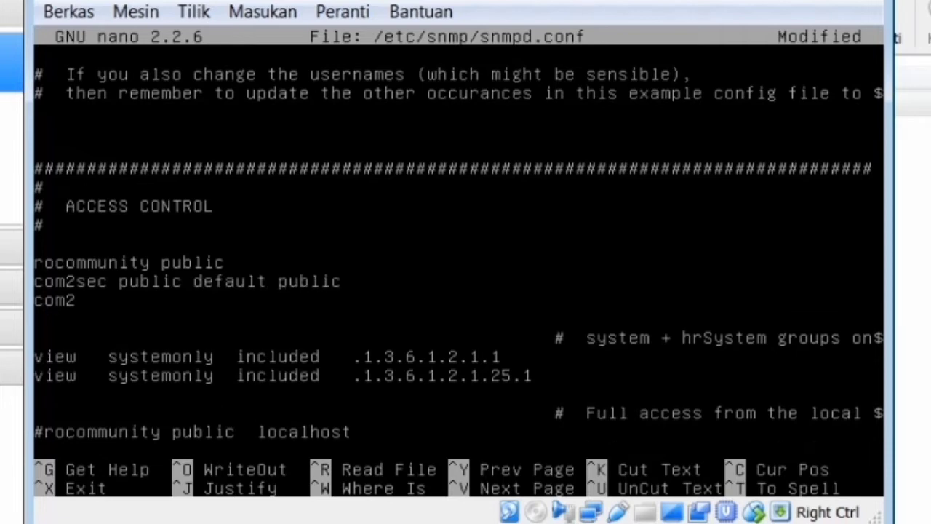
key(BackSpace)
key(BackSpace)
text(sec public 0.0.0.0 public)
key(Return)
key(BackSpace)
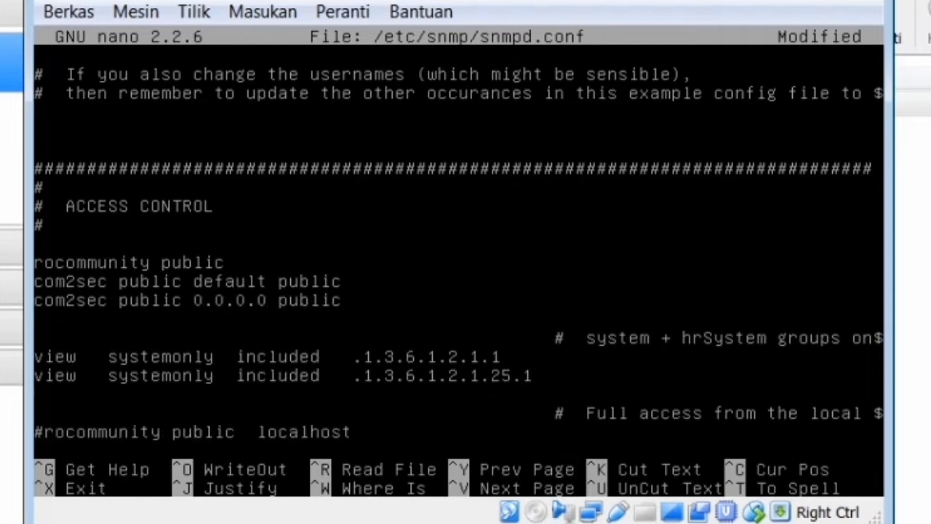
Save snmpd.conf, exit nano, and restart the SNMP agent with /etc/init.d/snmpd restart.
key(ctrl+x)
key(y)
key(Return)
text(/et)
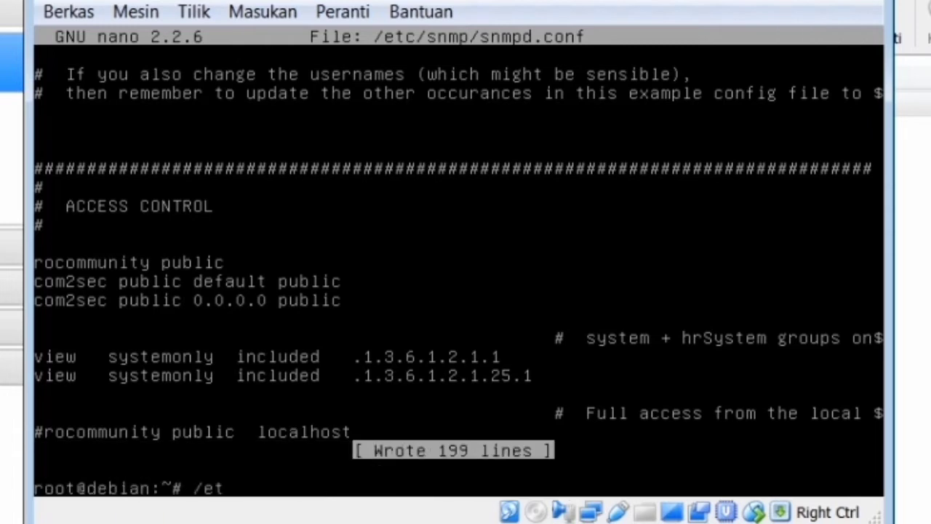
text(c/init.d/snmpd restart)
key(Return)
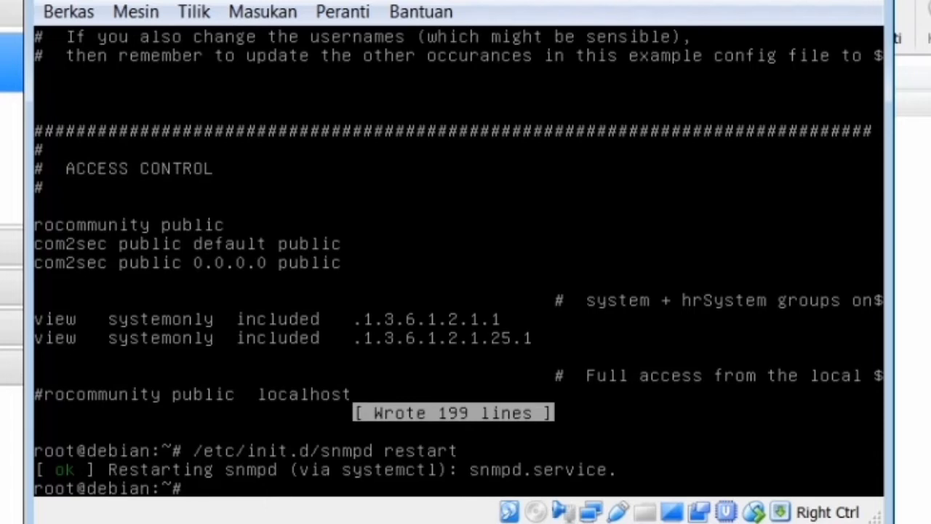
List the client's network addresses with ip a and switch to the Cacti console in Chrome.
text(ip a)
key(Return)
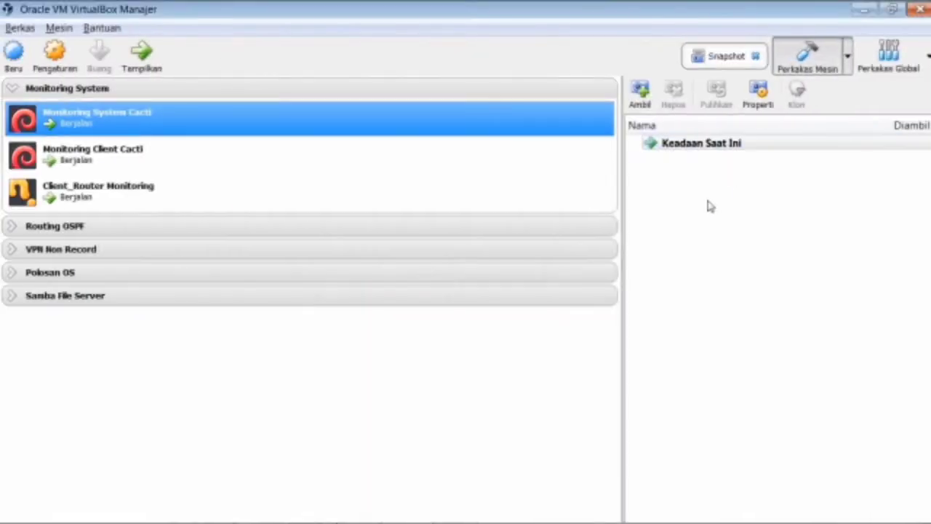
key(alt+Tab)
key(alt+Tab)
key(alt+Tab)
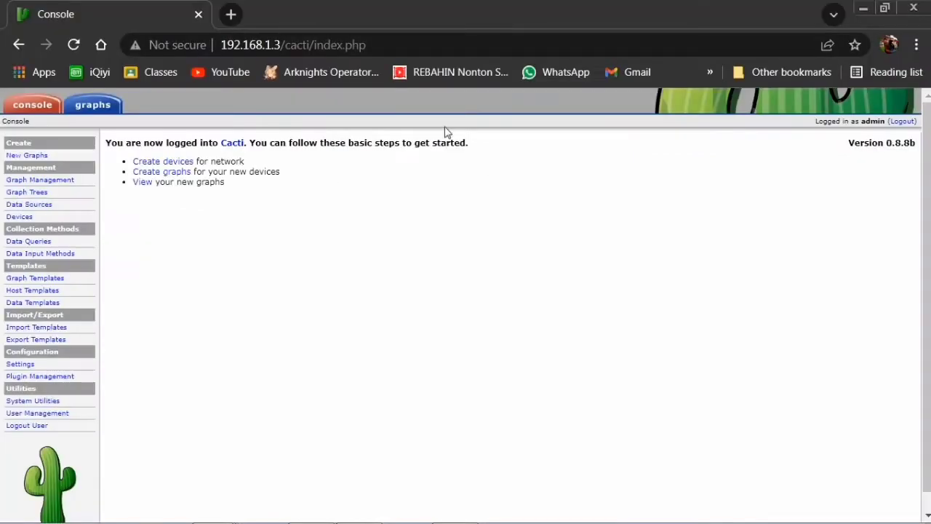
Start a new Cacti device with the description Debian-File-Server and the hostname 192.168.1.31.
click(170, 162)
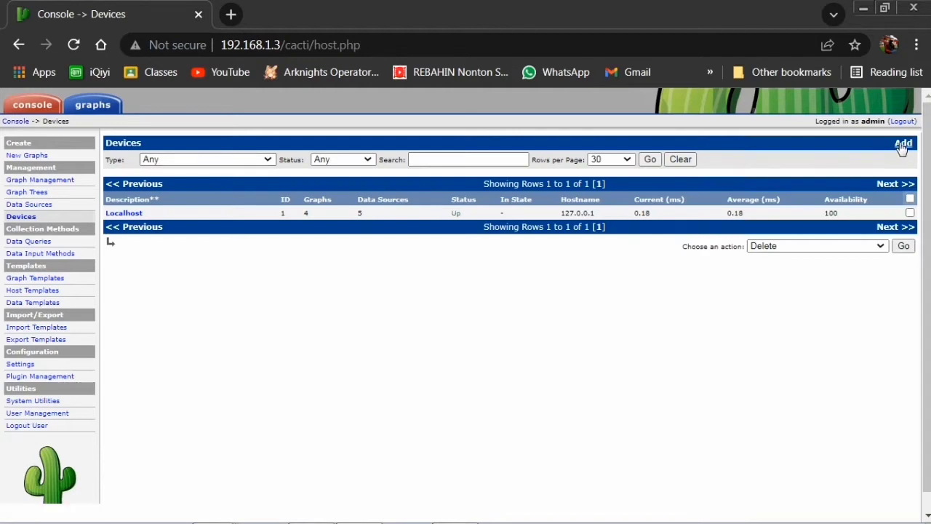
click(900, 149)
click(582, 170)
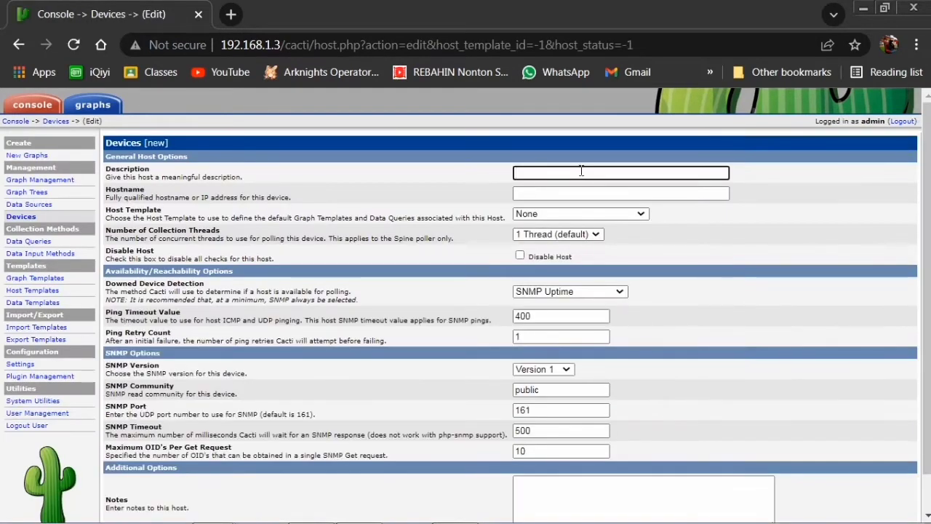
text(Debian-Client-S)
key(BackSpace)
text(File-Server)
key(Tab)
text(192.168.1.31)
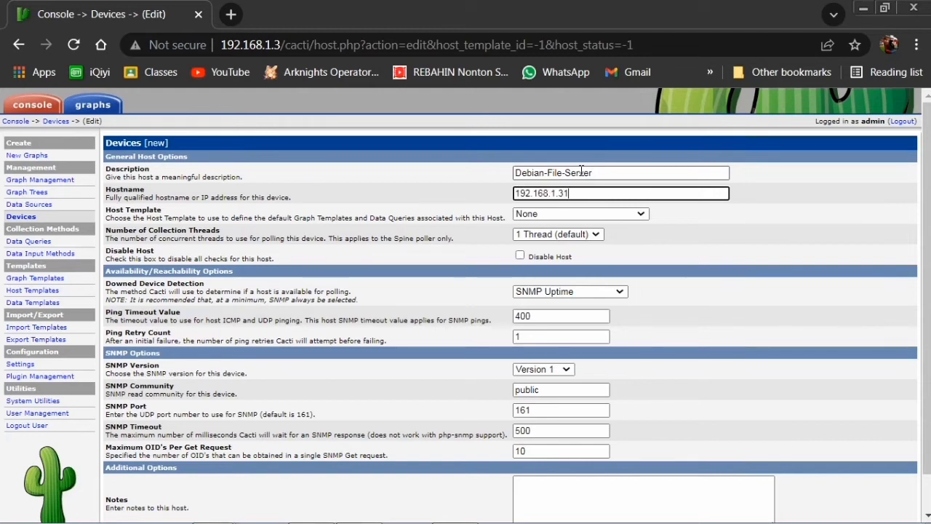
Assign the ucd/net SNMP Host template to the new device and create it.
click(591, 213)
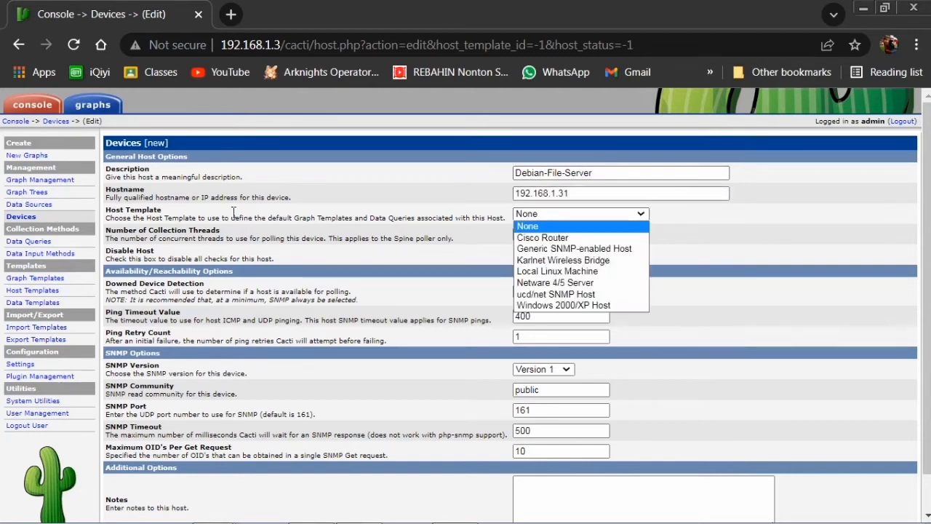
click(555, 294)
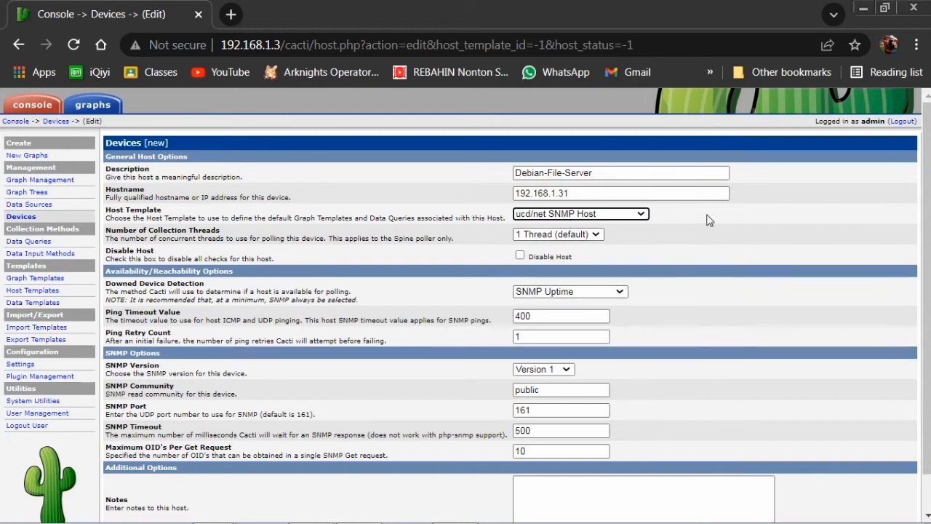
scroll(711, 220, down, 1)
click(898, 511)
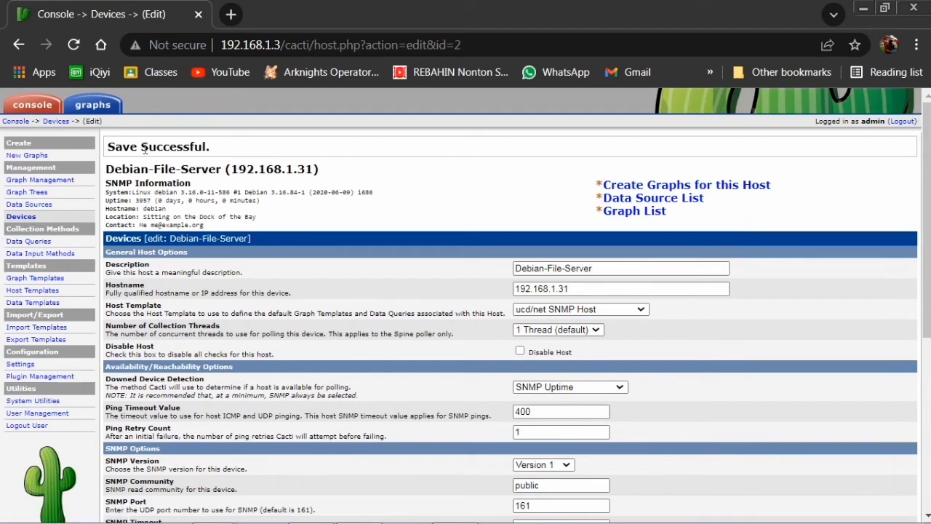
Open graph creation for Debian-File-Server and select all graph templates, SNMP interface statistics and monitored partitions.
click(703, 186)
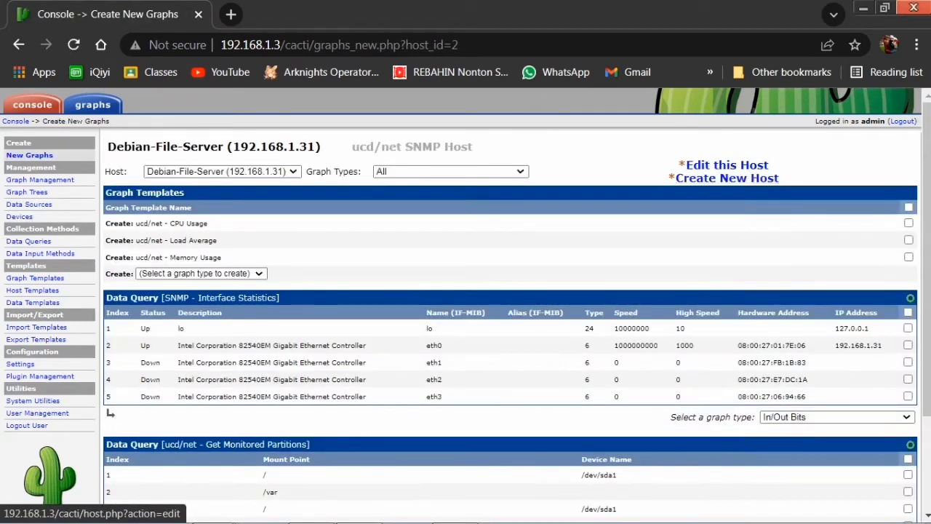
click(909, 208)
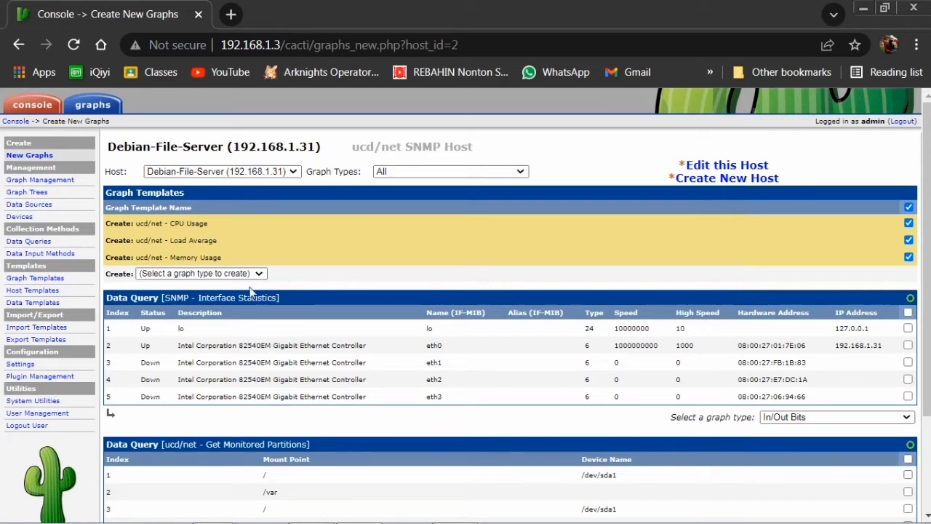
scroll(466, 291, down, 2)
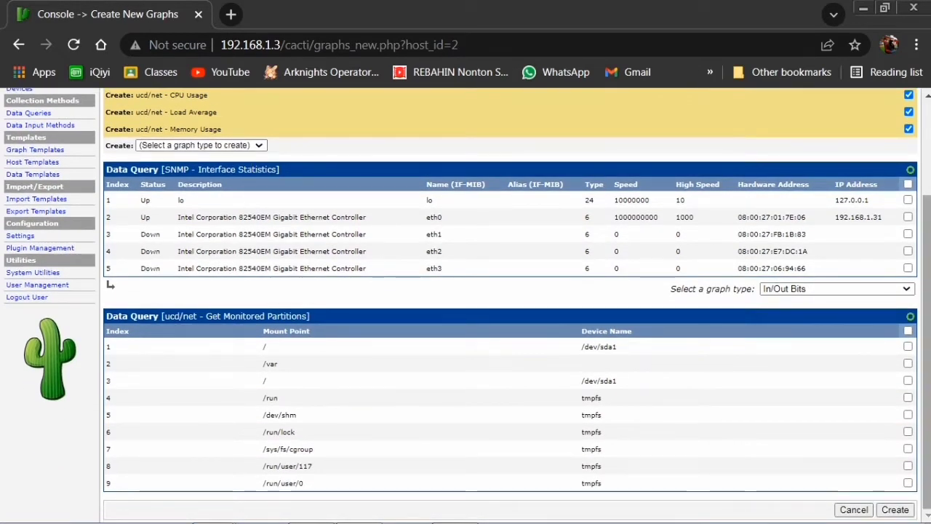
click(908, 184)
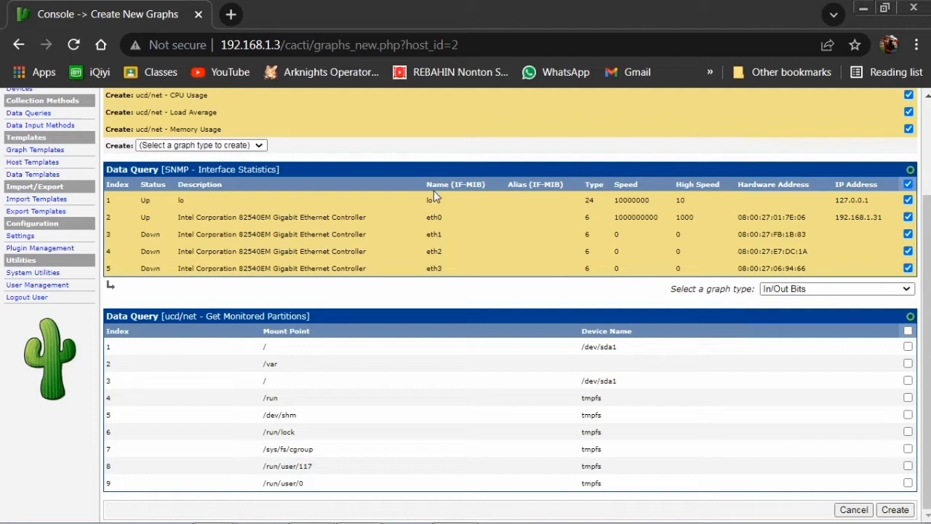
click(909, 331)
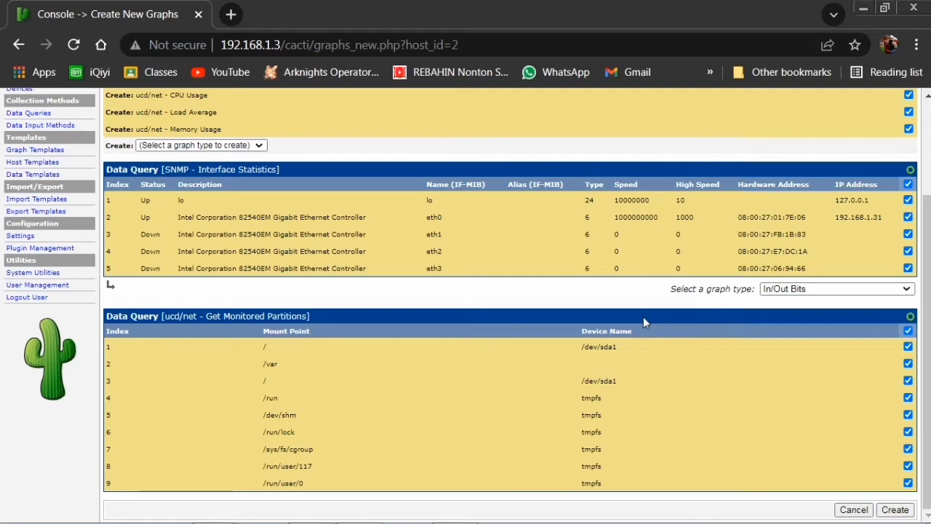
Include a Unix - Ping Latency graph and create all selected graphs for Debian-File-Server with the default legend settings.
click(208, 145)
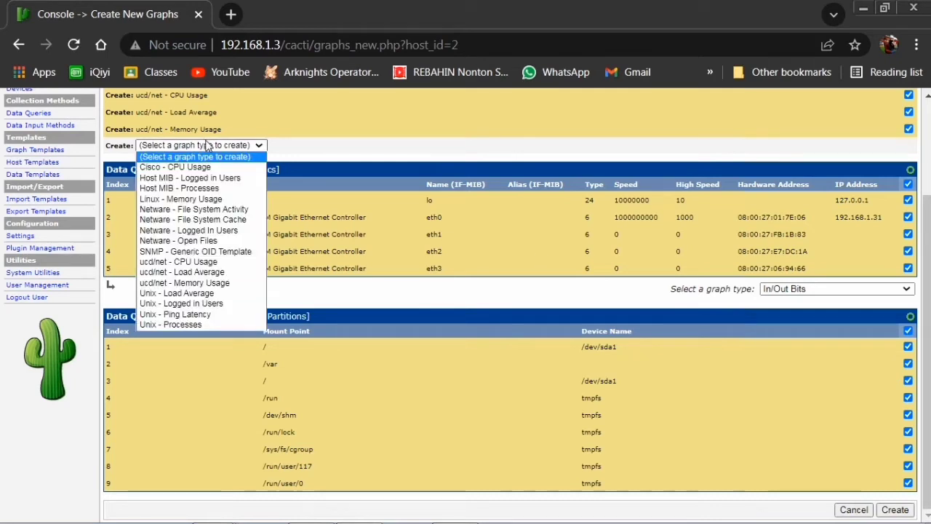
click(211, 318)
scroll(277, 291, up, 3)
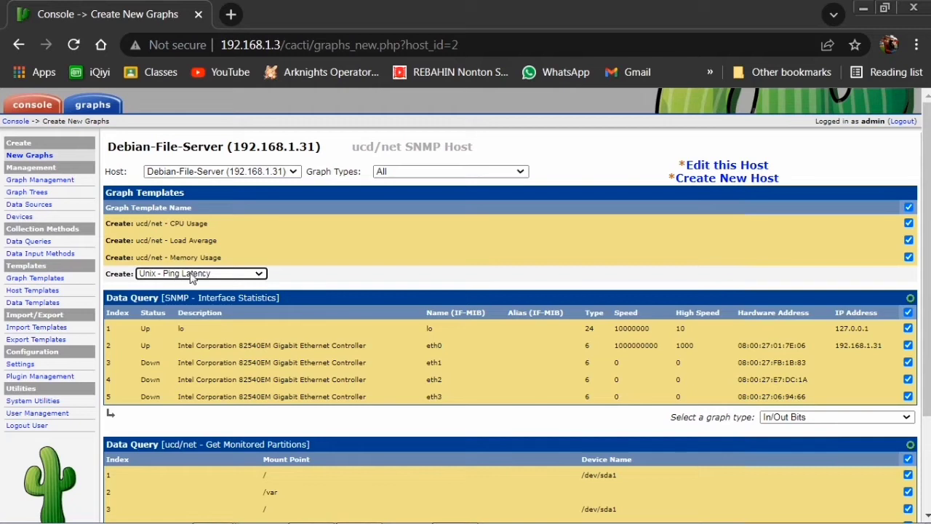
scroll(817, 427, down, 3)
click(900, 510)
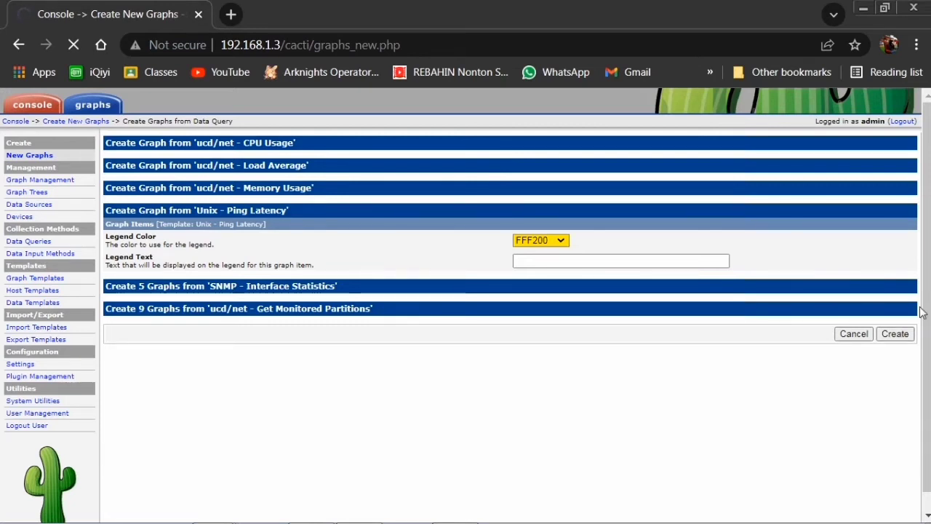
click(898, 333)
scroll(421, 305, down, 5)
scroll(385, 306, up, 5)
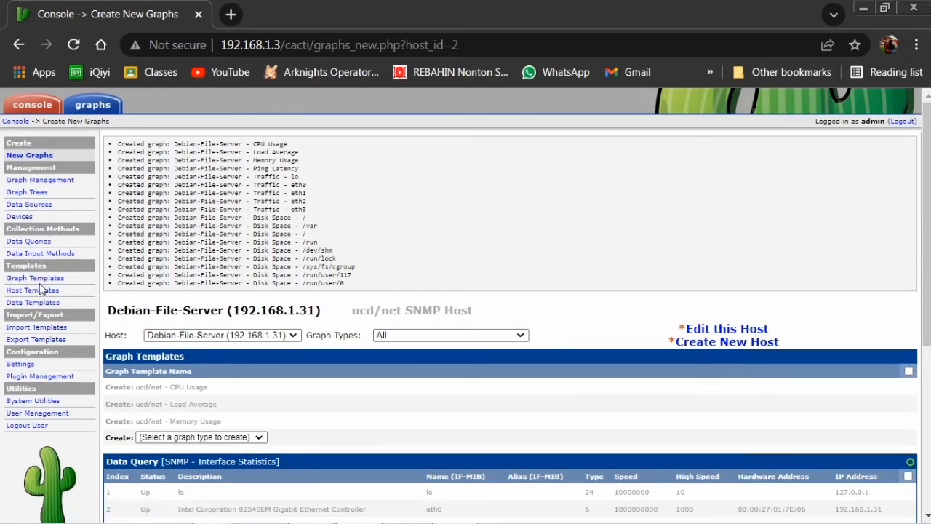
Create a new graph tree named Debian-File-Server with manual ordering.
click(27, 194)
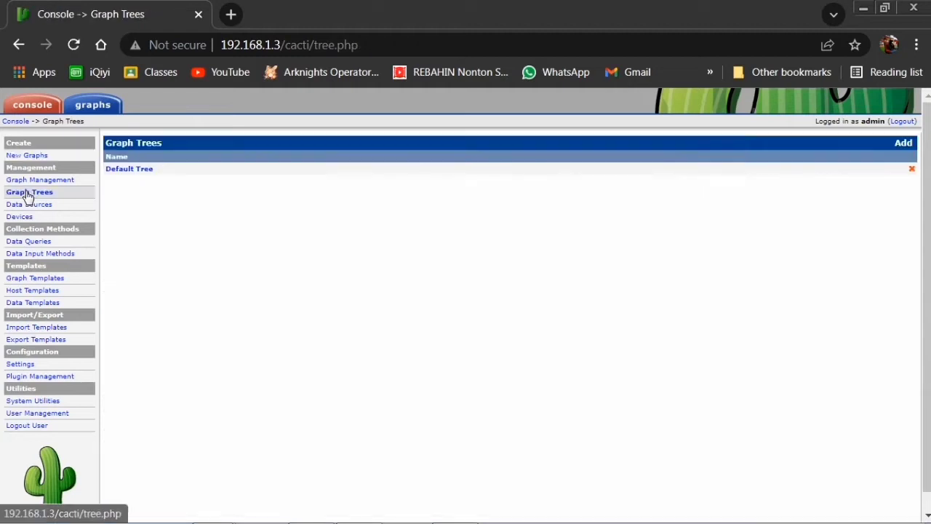
click(905, 144)
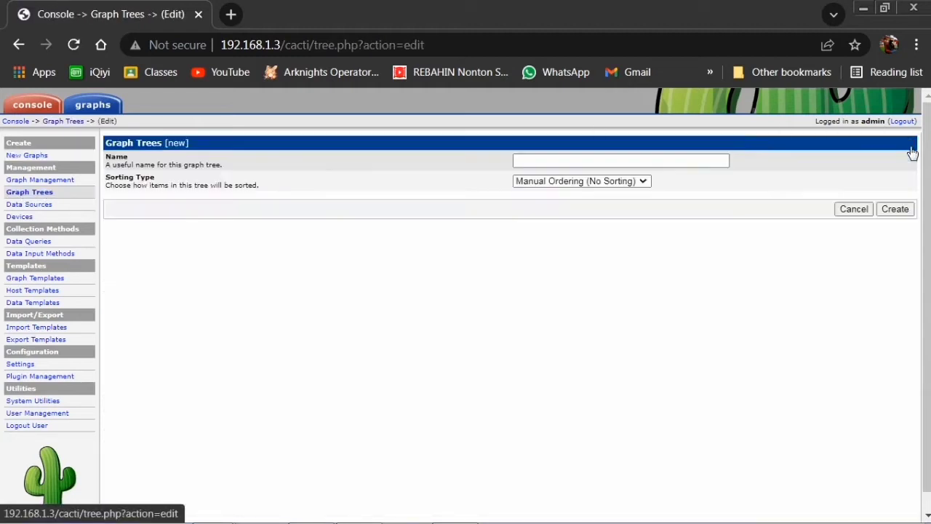
click(625, 164)
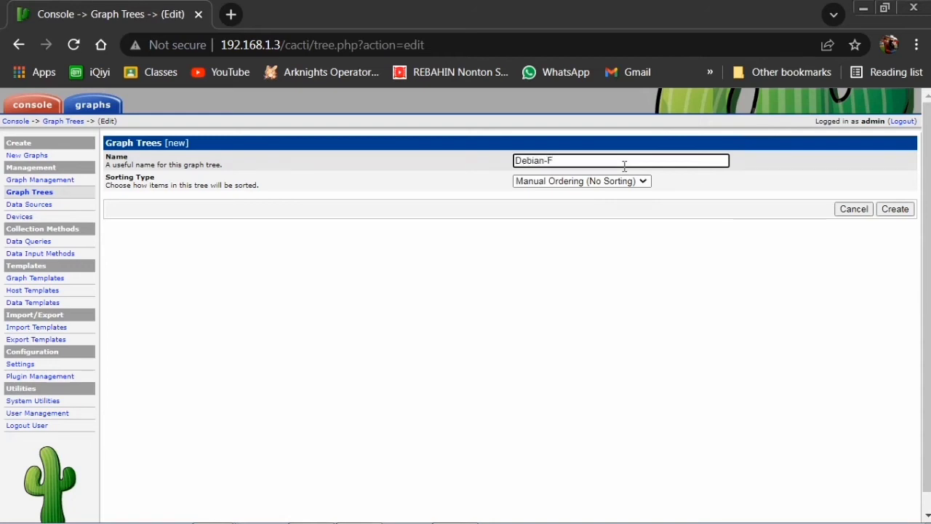
text(Debian-File-Server)
click(898, 210)
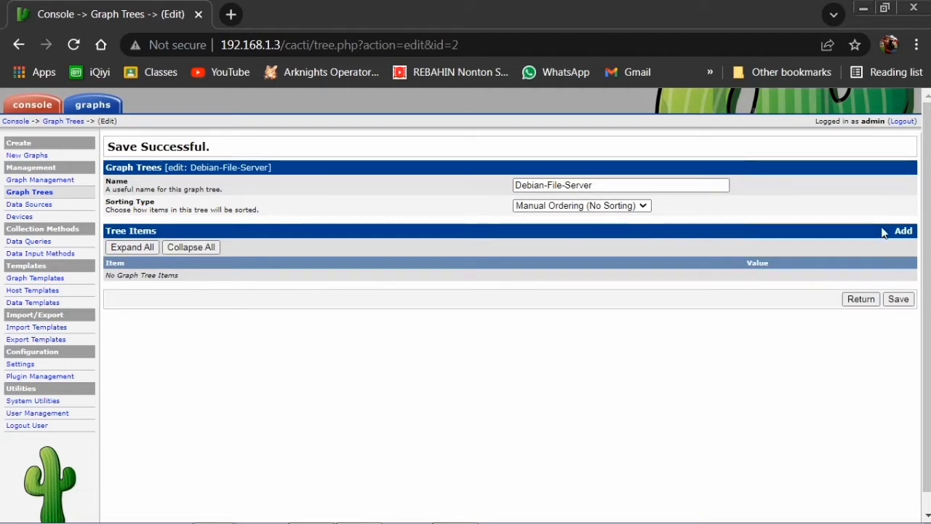
Add the host Debian-File-Server (192.168.1.31) as a root item of the Debian-File-Server graph tree and save the tree.
click(905, 231)
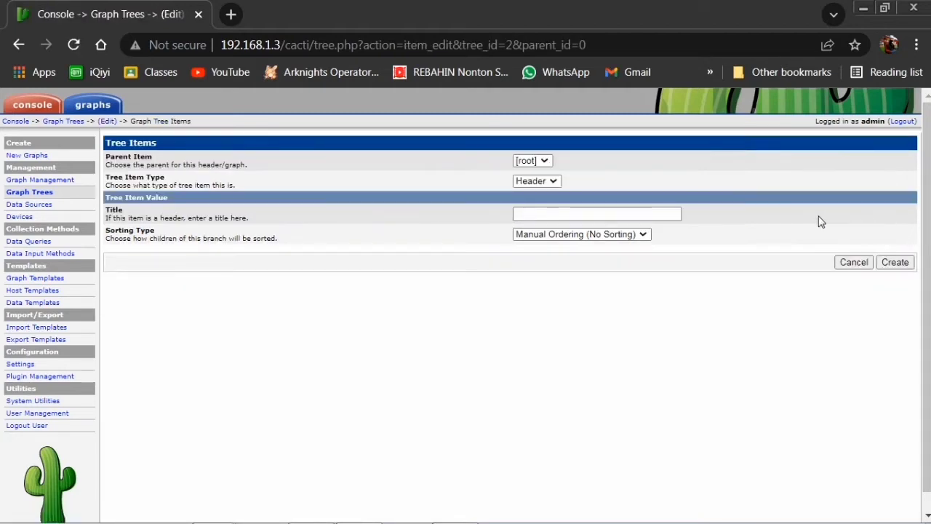
click(555, 182)
click(538, 213)
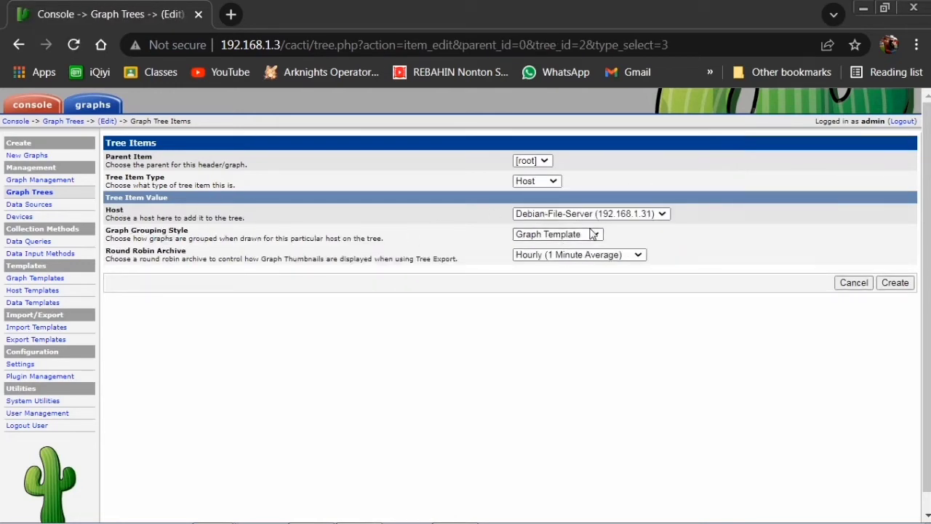
click(575, 214)
click(572, 225)
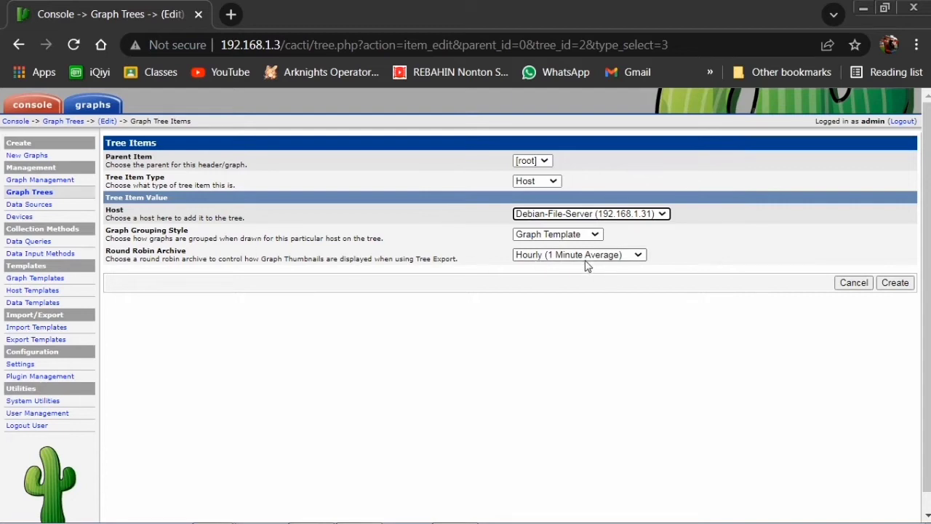
click(895, 283)
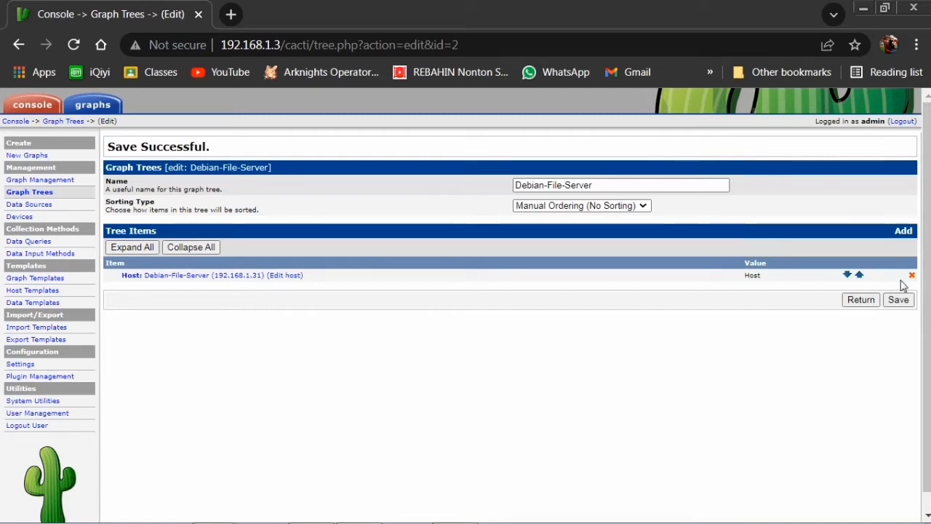
click(898, 300)
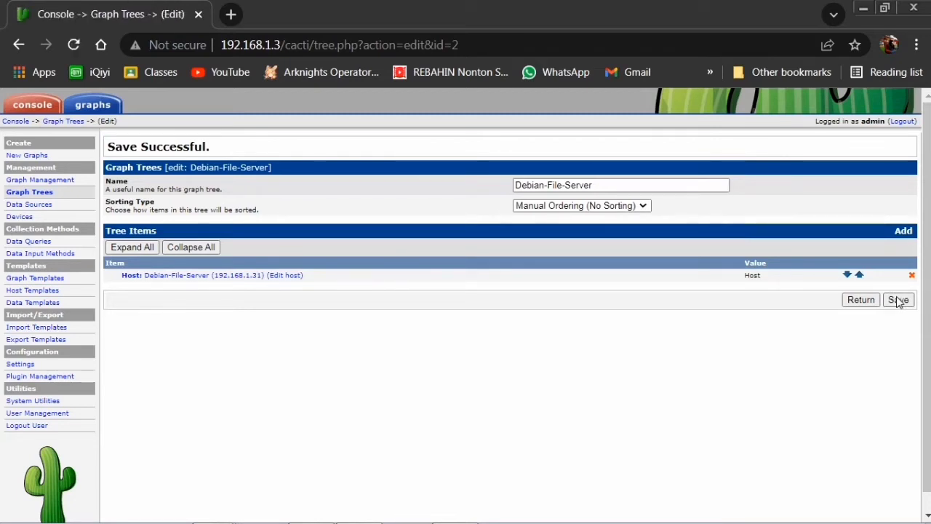
Open the Debian-File-Server host in the graph tree view and look through its traffic and disk space graphs.
click(83, 106)
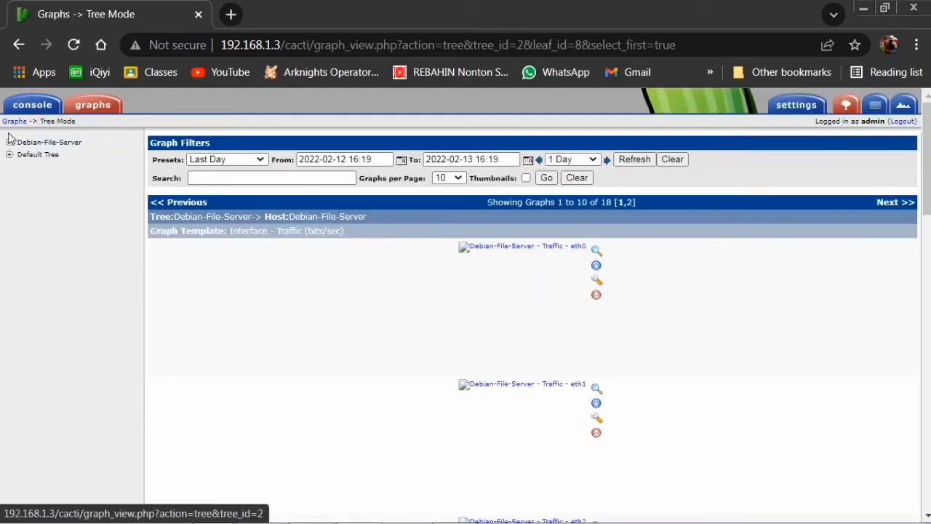
click(38, 142)
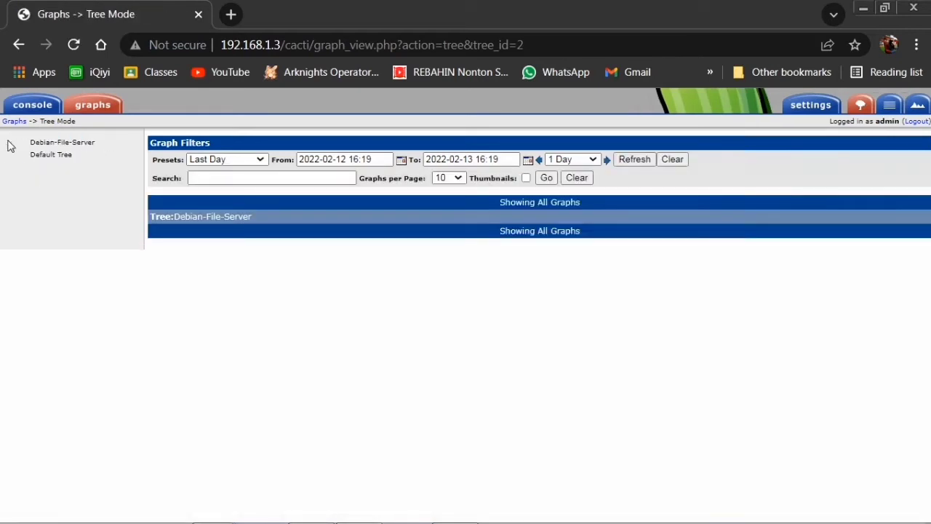
click(10, 142)
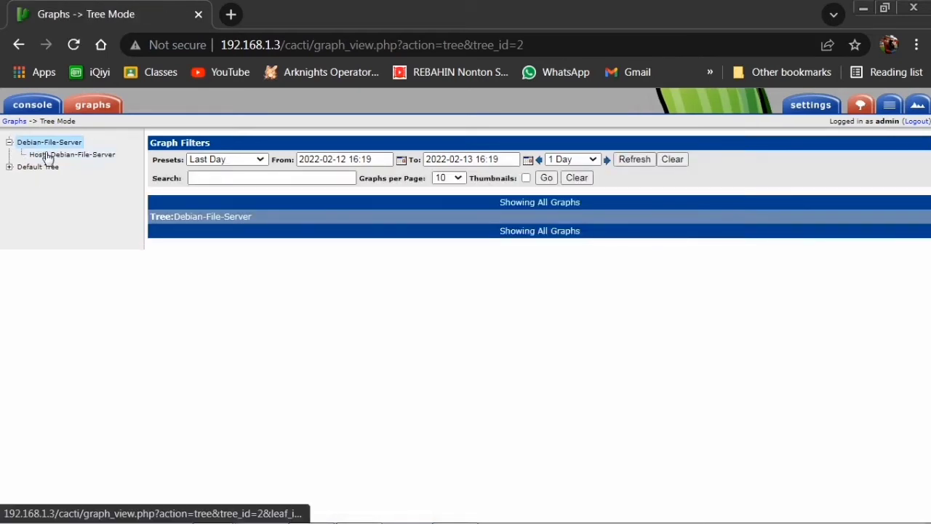
click(45, 155)
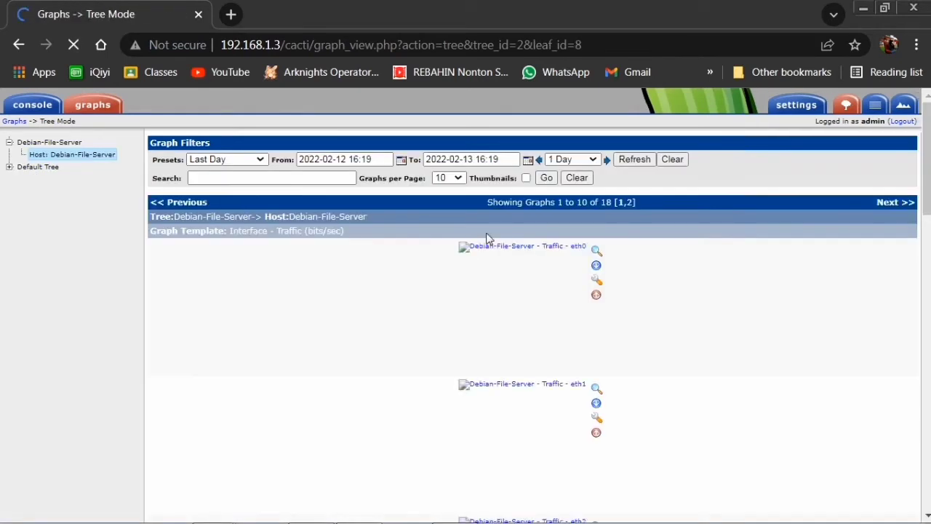
scroll(487, 239, down, 7)
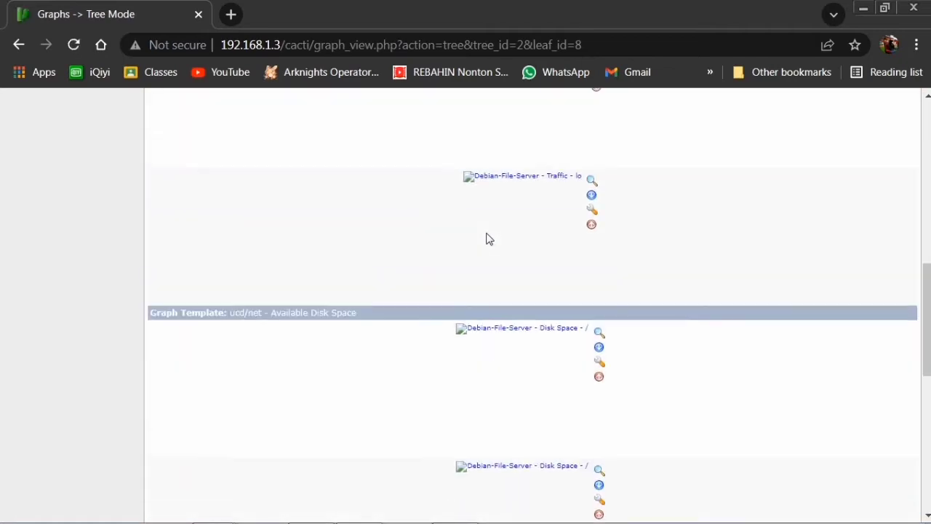
scroll(487, 238, up, 10)
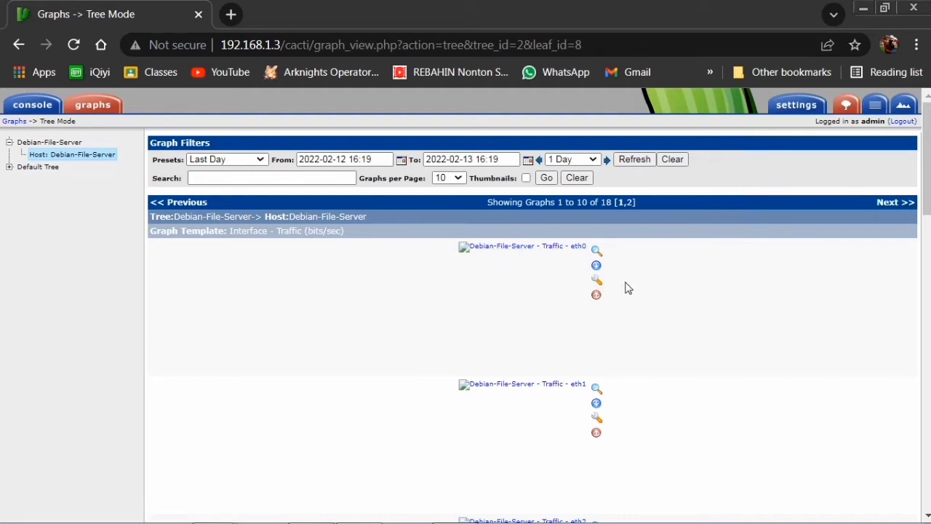
scroll(628, 288, down, 15)
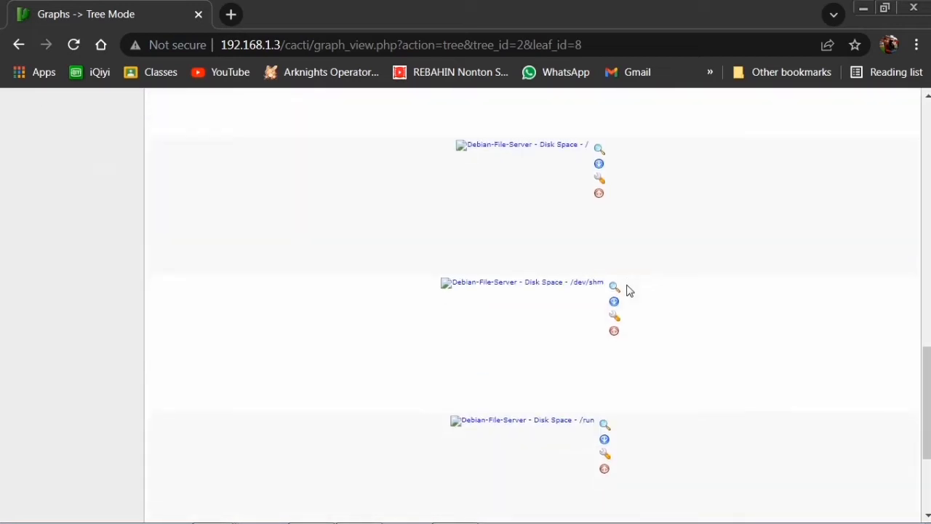
scroll(626, 286, up, 12)
scroll(626, 286, up, 2)
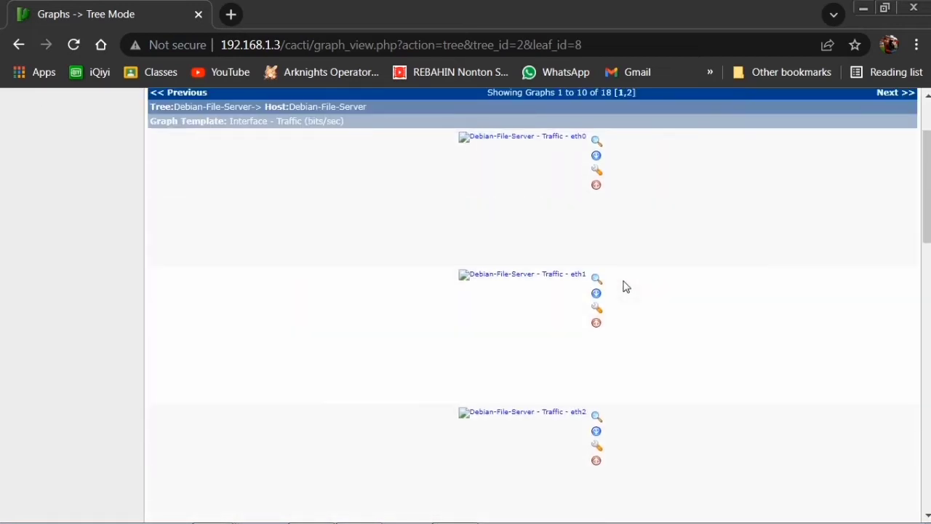
scroll(624, 283, up, 2)
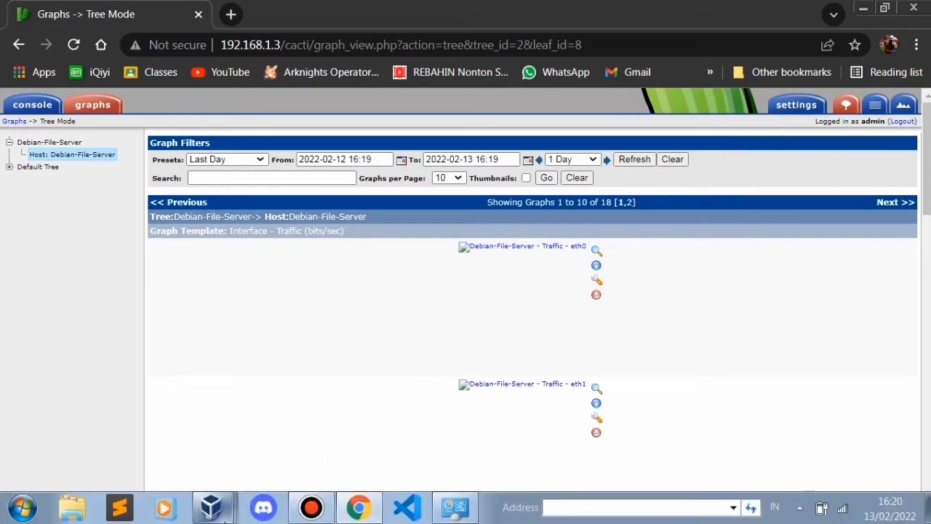
Switch to the Client_Router Monitoring virtual machine window in VirtualBox.
click(212, 508)
click(219, 502)
click(215, 505)
click(196, 400)
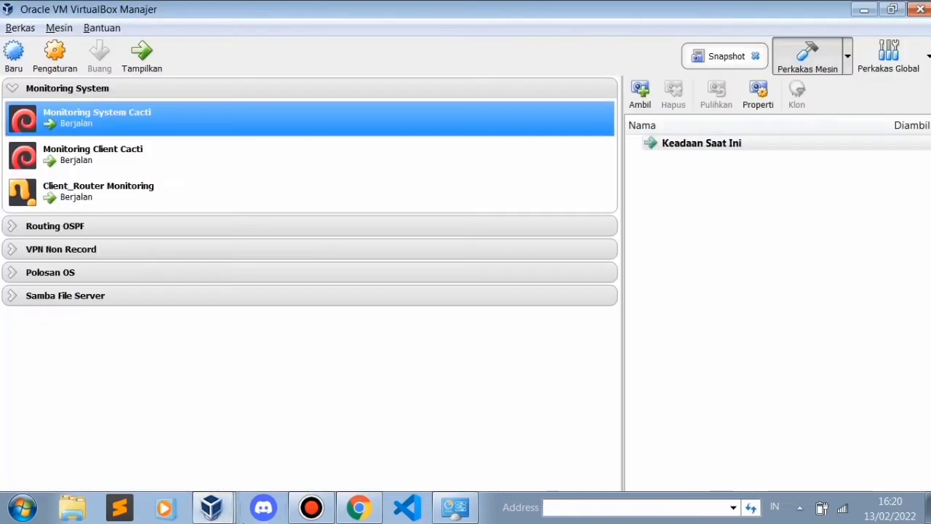
click(213, 507)
click(211, 473)
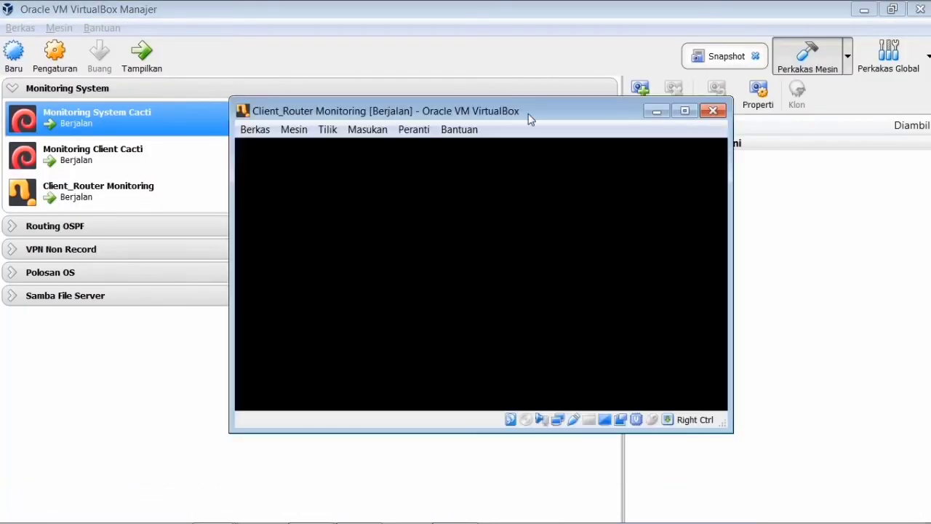
text(adddddmin)
key(Return)
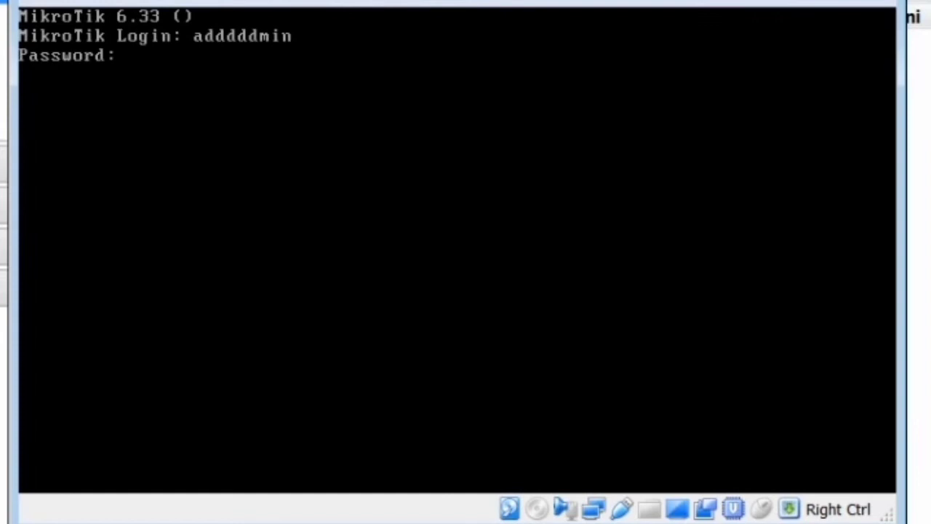
key(Return)
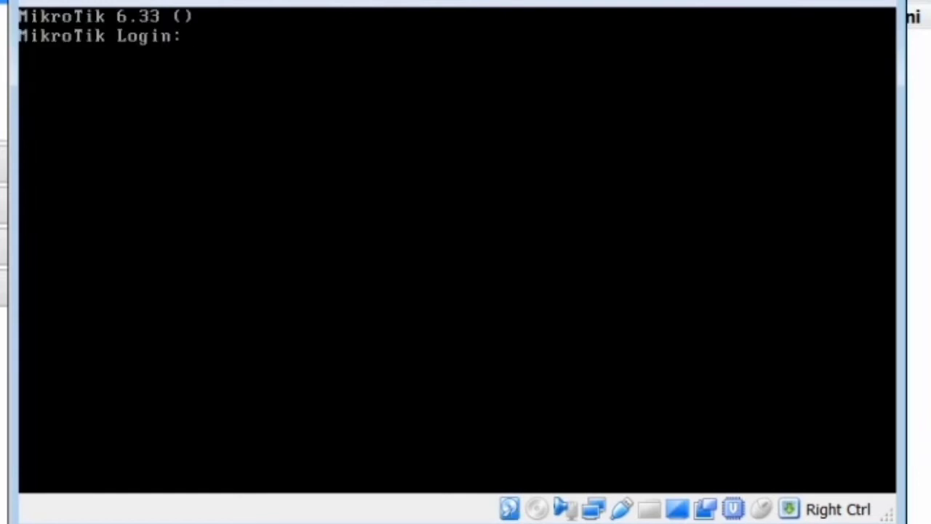
Log in to the MikroTik router as admin with an empty password and continue past the software key notice.
text(admin)
key(Return)
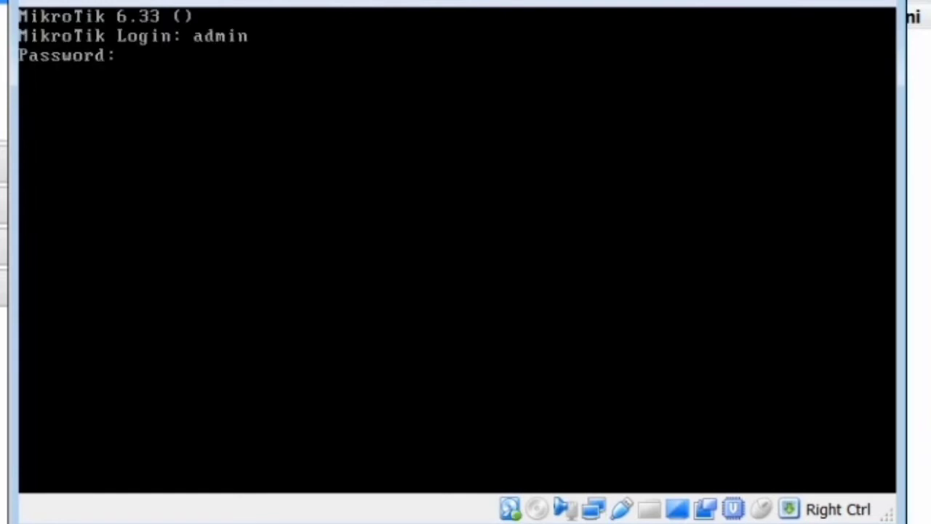
key(Return)
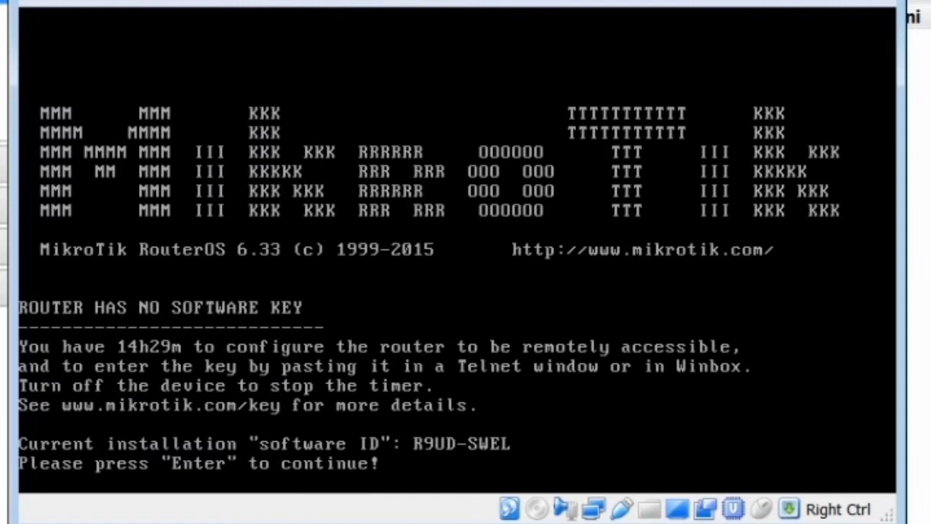
key(Return)
List the IP addresses configured on the MikroTik router with ip ad pr.
text(ip ad rem)
key(BackSpace)
key(BackSpace)
key(BackSpace)
text(pr)
key(Return)
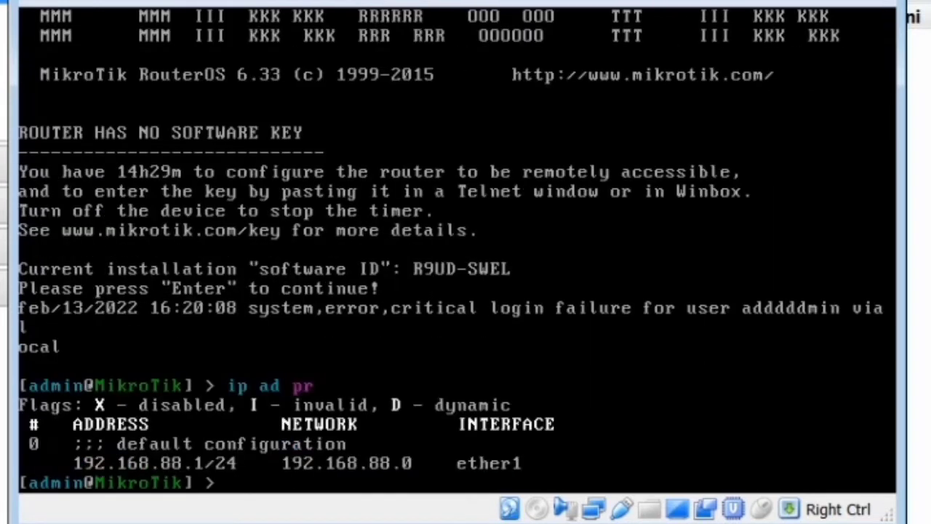
Remove the default IP address entry 0 from the router.
text(ip rem)
key(BackSpace)
key(BackSpace)
key(BackSpace)
text(ad rem 0)
key(Return)
Assign the IP address 192.168.1.20/24 to the router's ether1 interface.
text(ip)
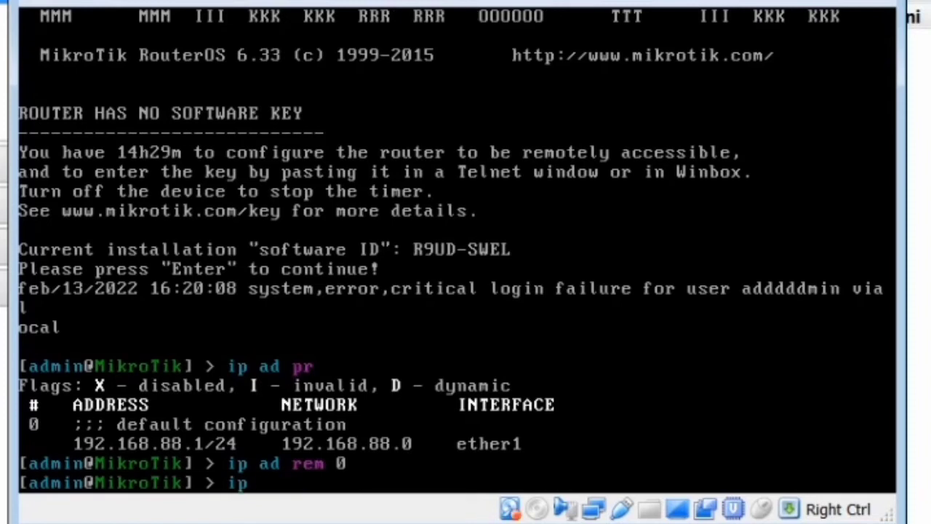
text( ad ad ad)
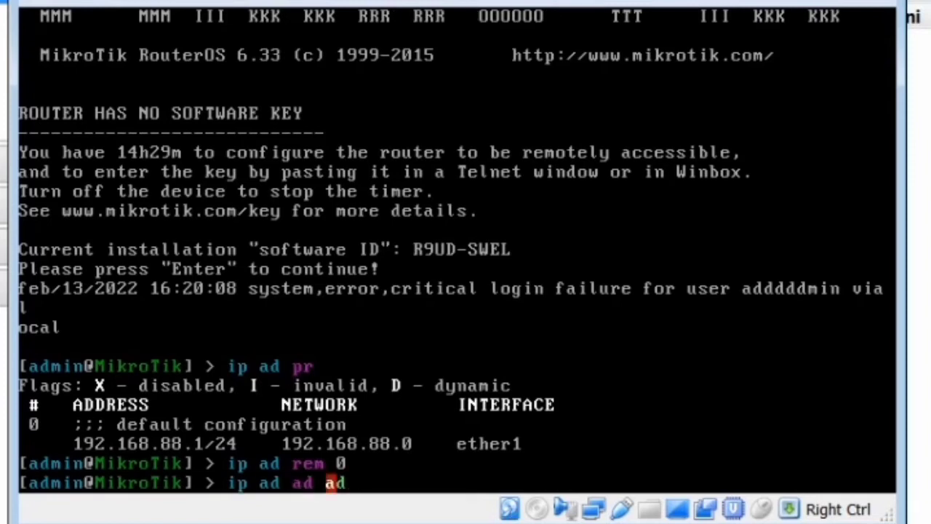
text(=192.168.1)
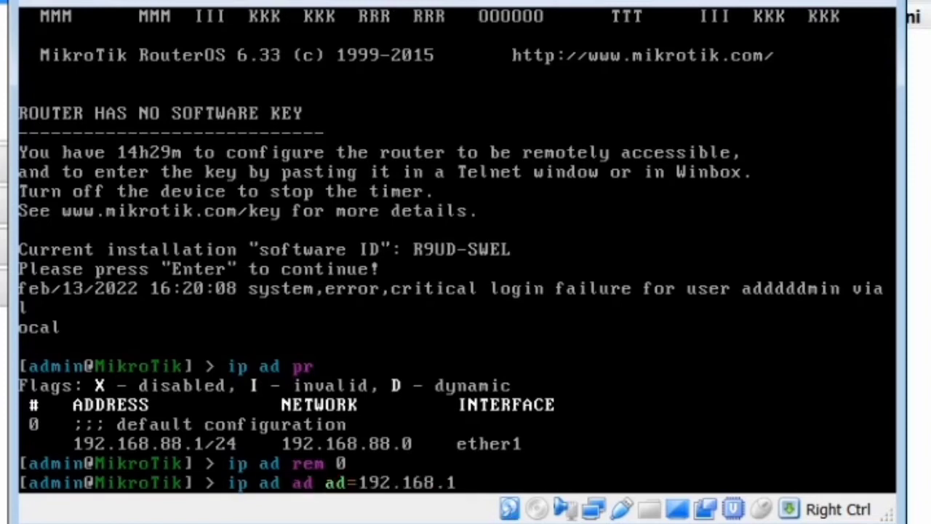
text(.20/24 inte)
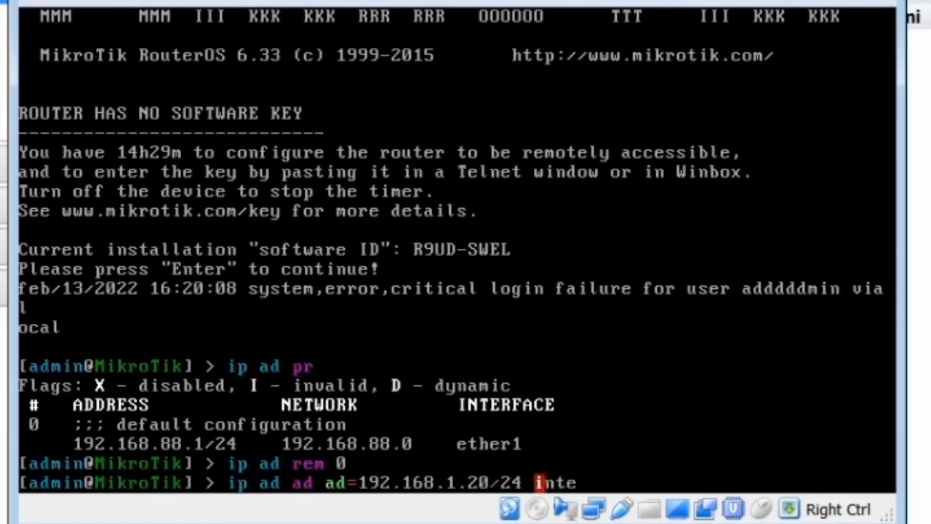
text(rface=ether1)
key(Return)
Create a bridge interface named loopback on the router.
text(interface brid)
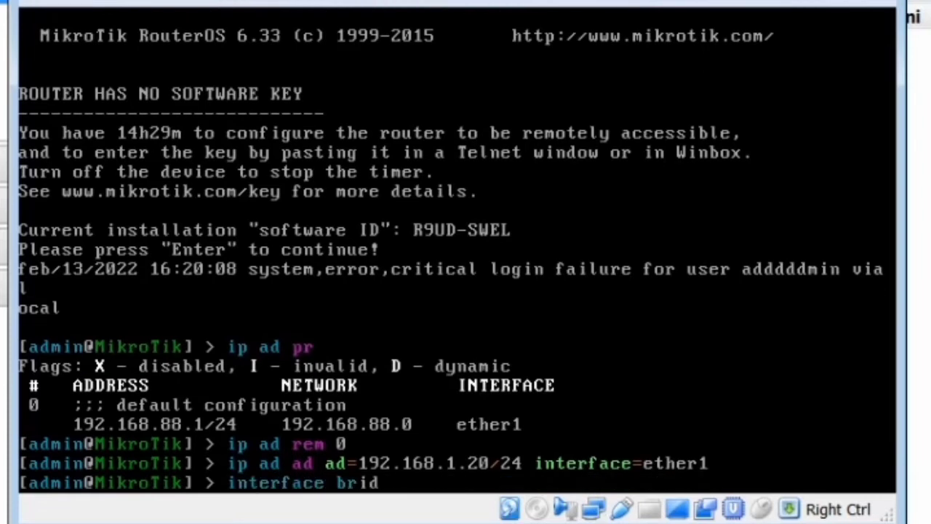
text(ge add name=)
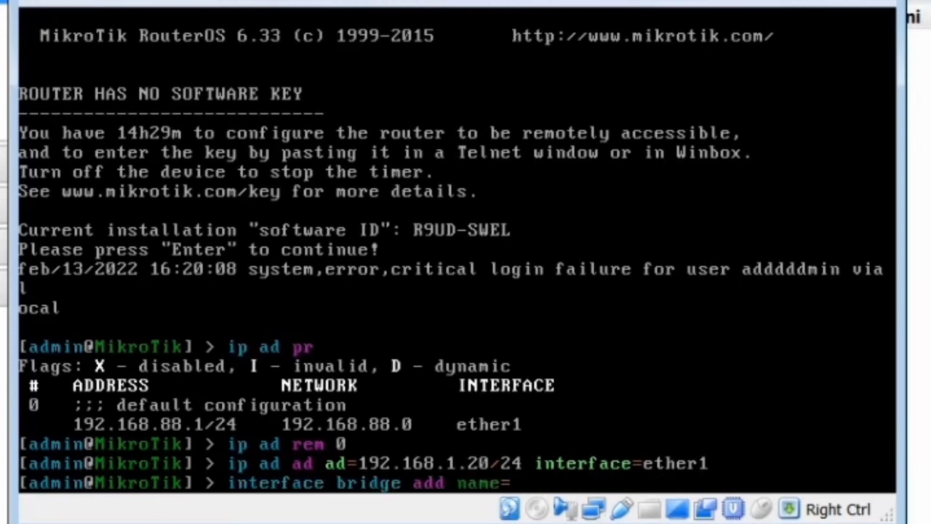
text(loopback)
key(Return)
Assign the IP address 1.1.1.1/32 to the loopback bridge interface.
text(ip a)
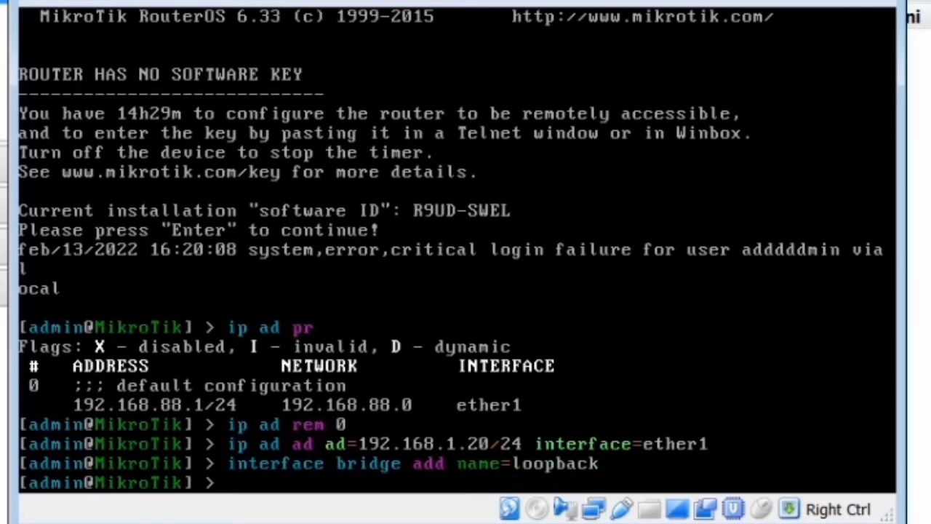
text(d ad ad)
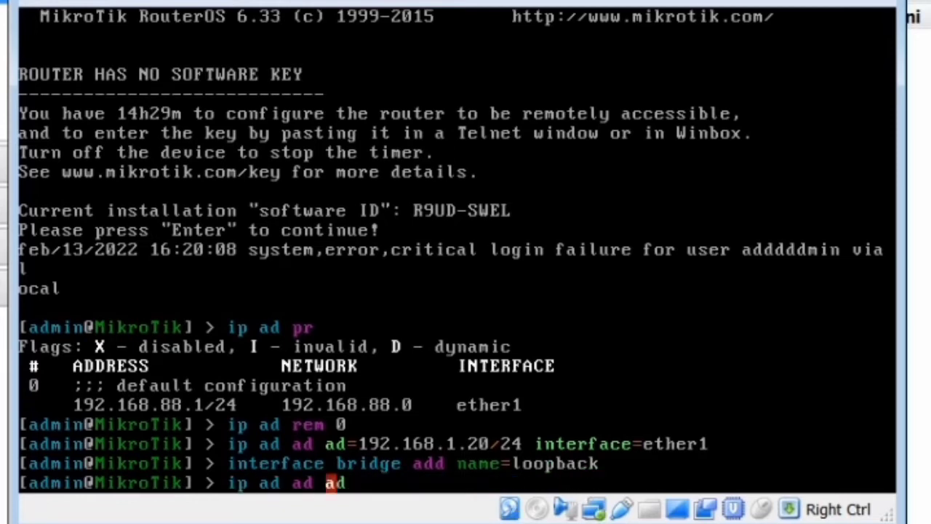
text(=192)
key(BackSpace)
text(1.1.)
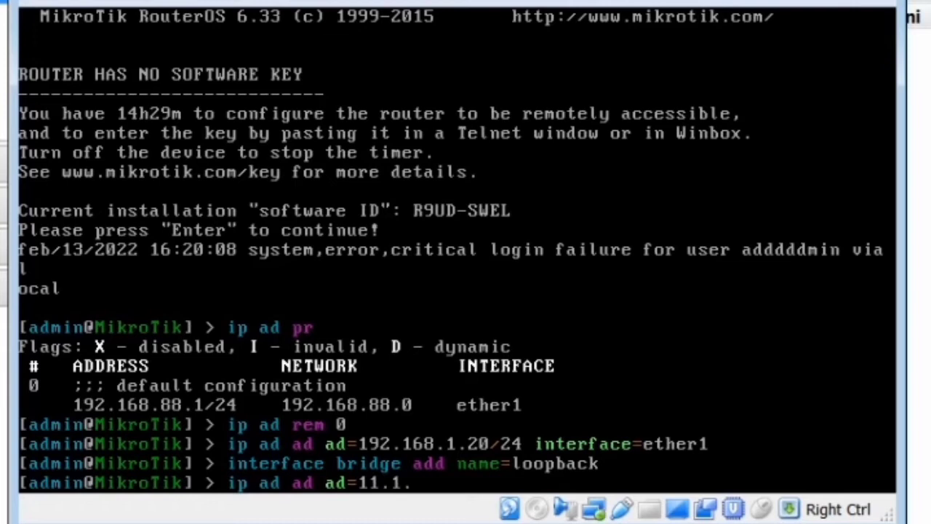
key(BackSpace)
key(BackSpace)
key(BackSpace)
key(BackSpace)
text(.1.1.1)
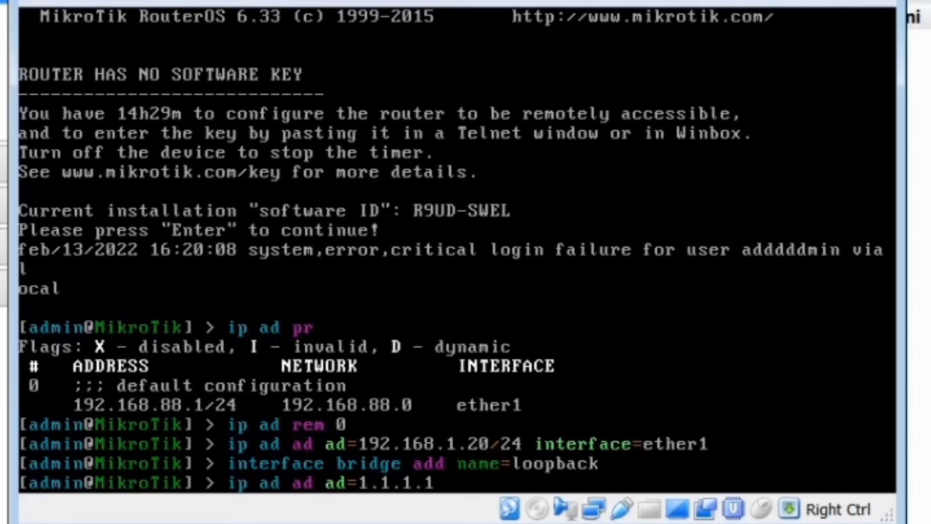
text(/32 interface=loopback)
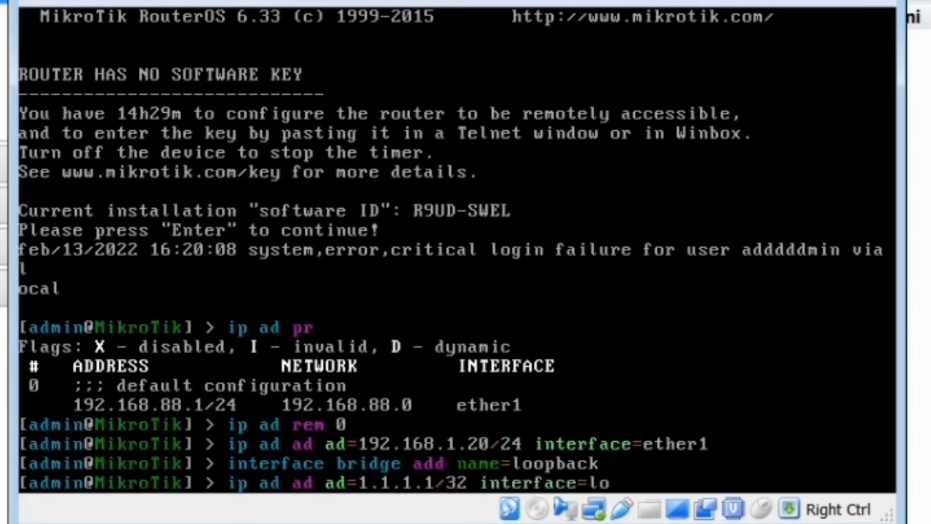
key(Return)
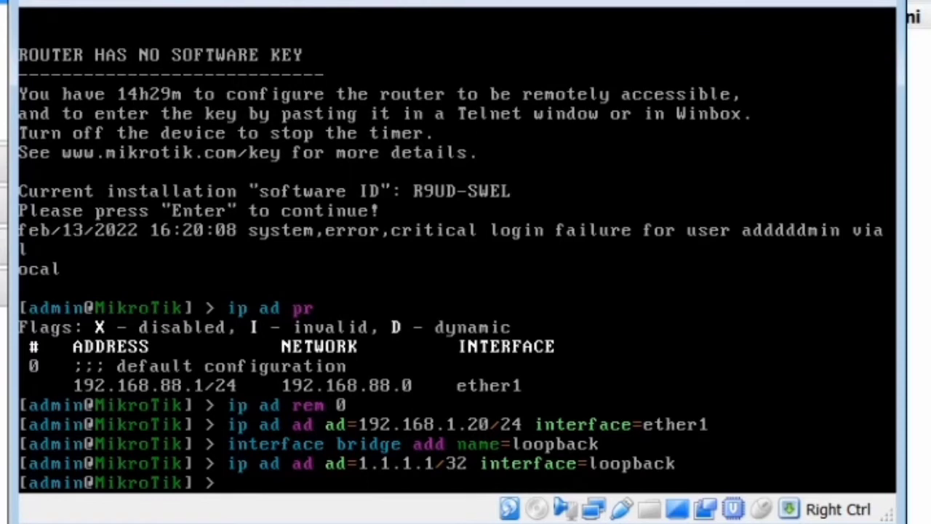
Print the router's DNS settings with ip dns pr.
text(ip dns p)
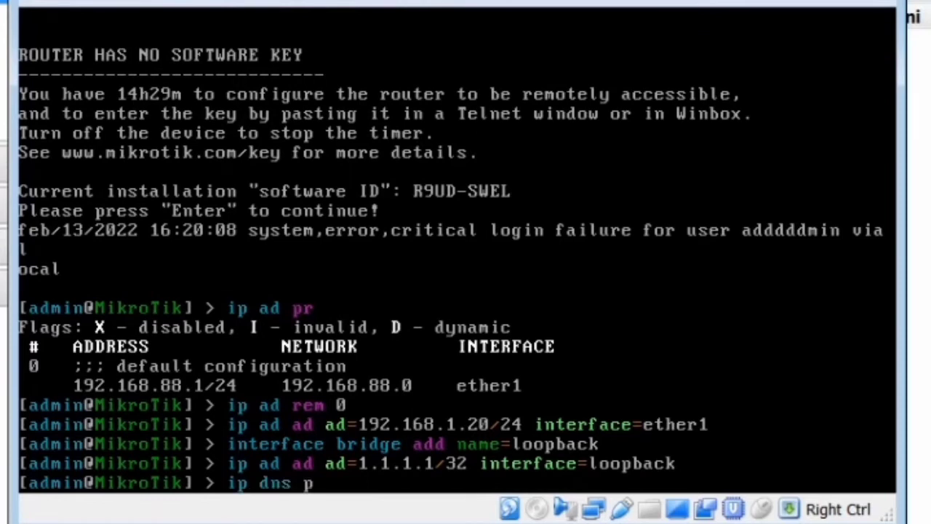
text(r)
key(Return)
text(ip dns)
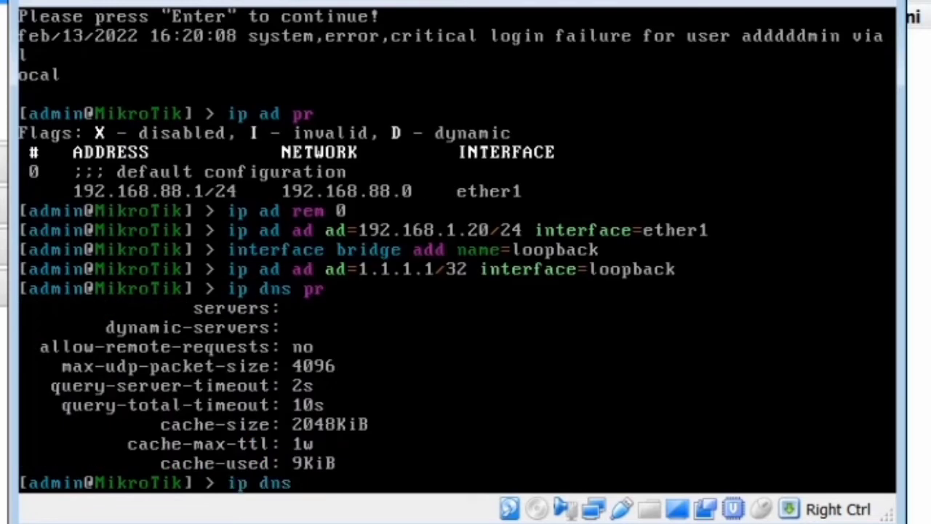
text( set servers=11)
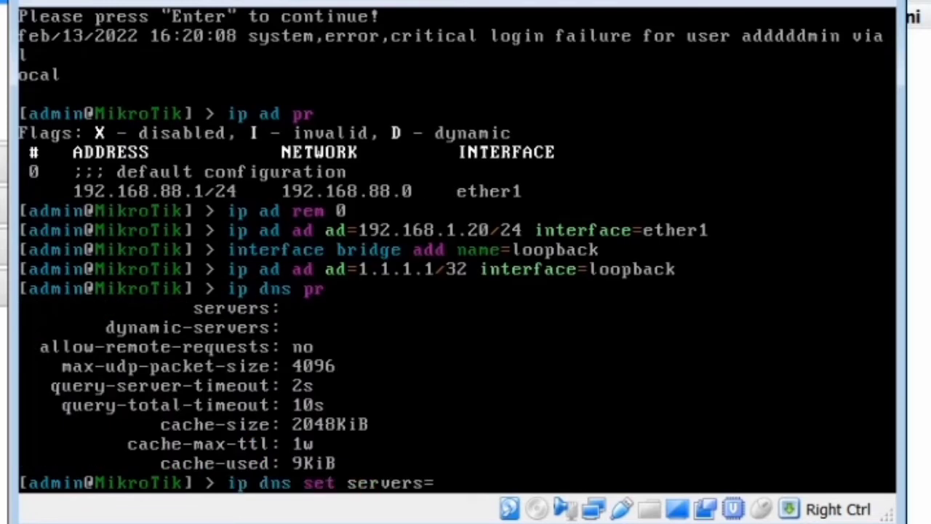
key(BackSpace)
key(BackSpace)
key(BackSpace)
key(BackSpace)
key(BackSpace)
key(BackSpace)
key(BackSpace)
key(BackSpace)
key(BackSpace)
key(BackSpace)
key(BackSpace)
key(BackSpace)
key(BackSpace)
key(BackSpace)
key(BackSpace)
key(BackSpace)
key(BackSpace)
key(BackSpace)
key(BackSpace)
key(BackSpace)
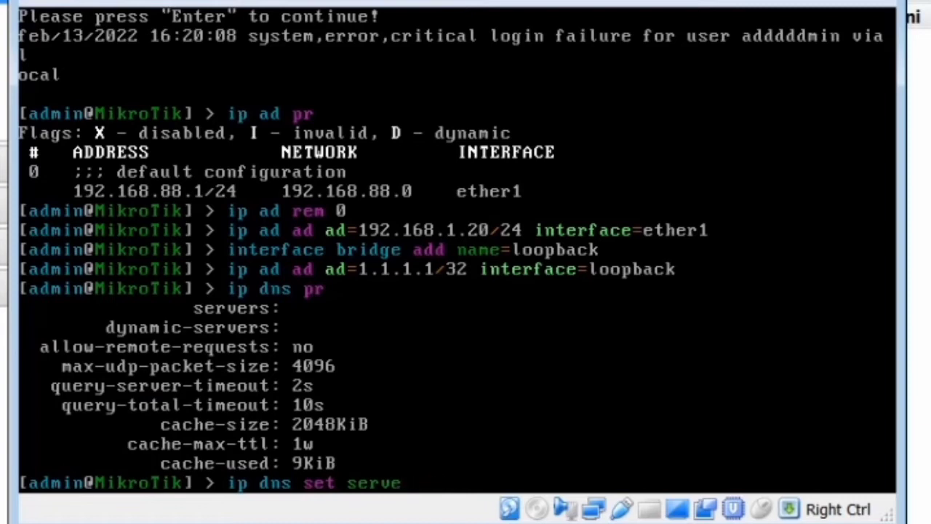
Print the router's IP address list with ip ad pr.
text(ip ad pr)
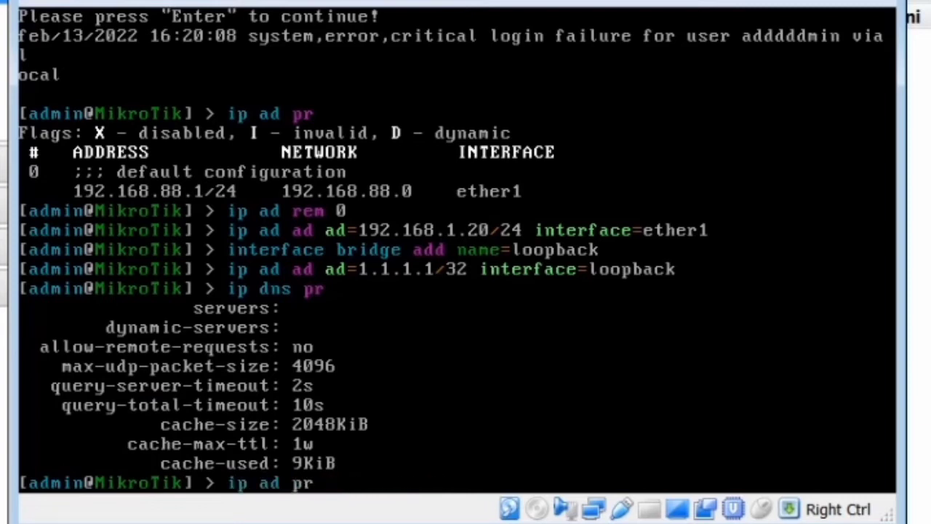
key(Return)
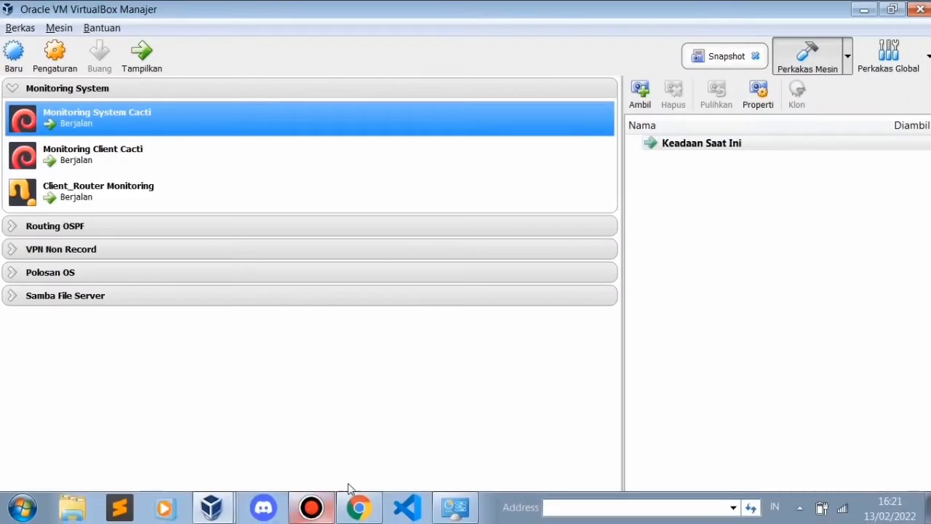
Switch to Chrome and open the router's WebFig page at 192.168.1.20 in a new tab.
click(359, 507)
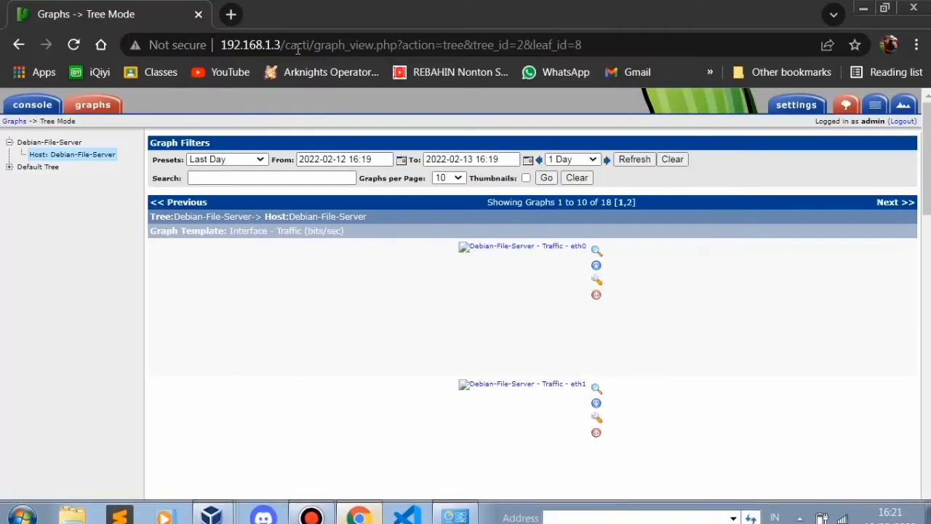
key(ctrl+t)
text(1)
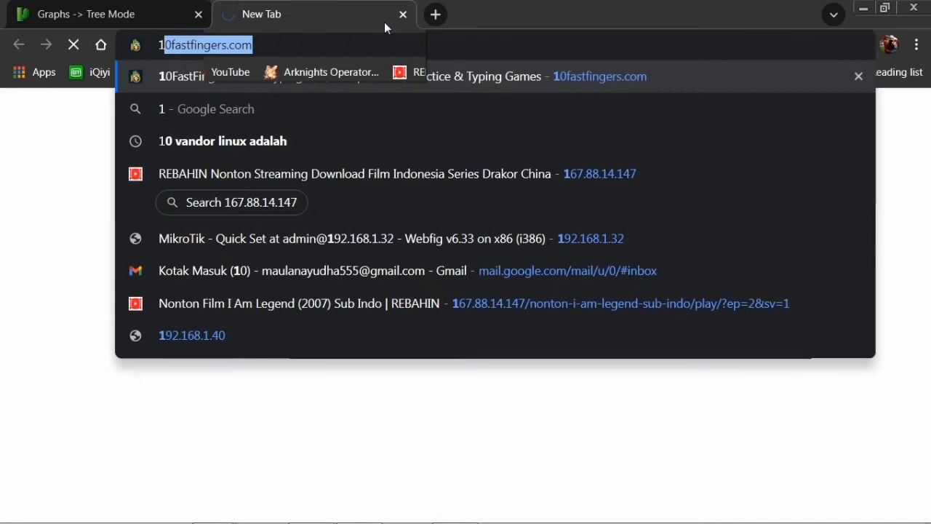
text(92.168.1.20)
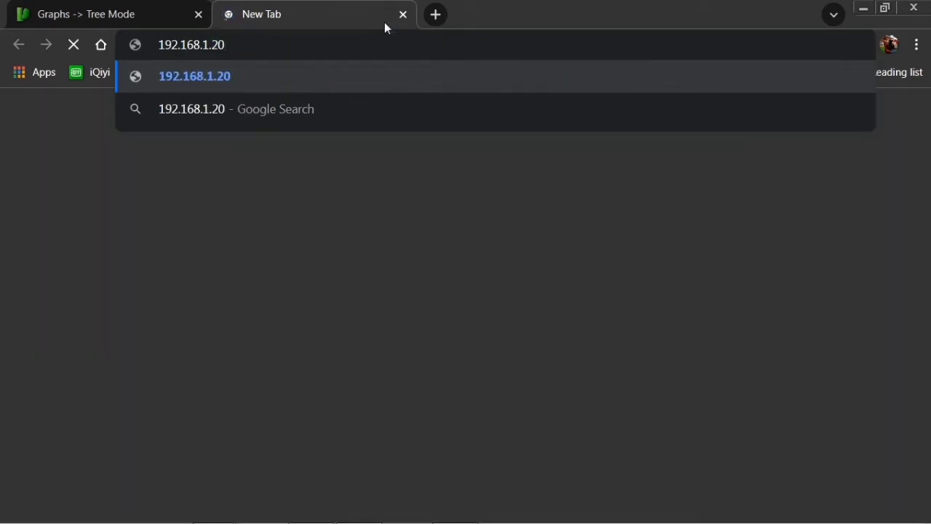
key(Return)
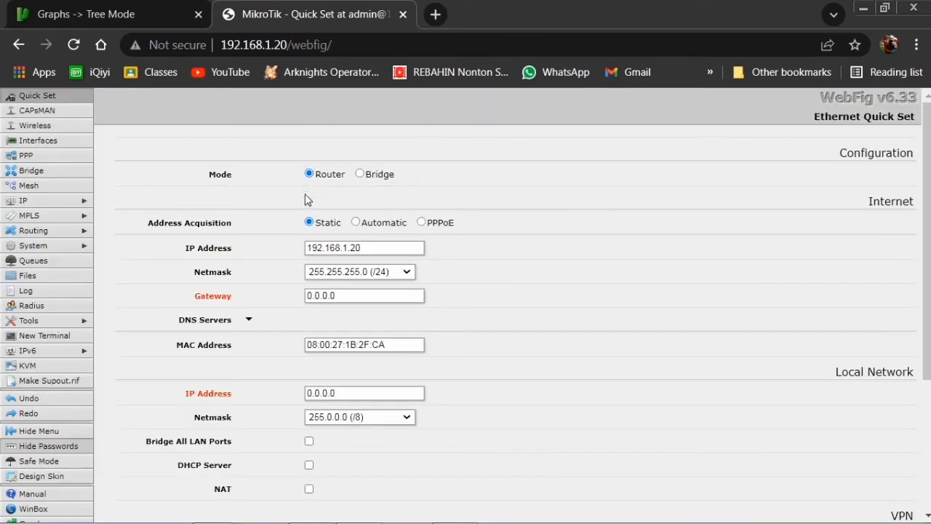
Enter 192.168.1.1 as the Internet gateway in Quick Set, keeping address acquisition on Static.
scroll(286, 345, down, 3)
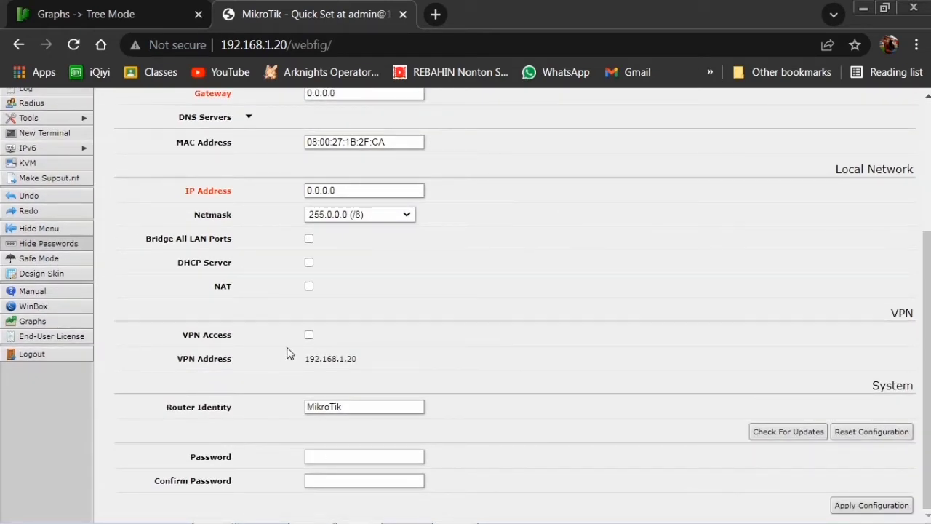
scroll(289, 353, up, 1)
scroll(287, 354, up, 2)
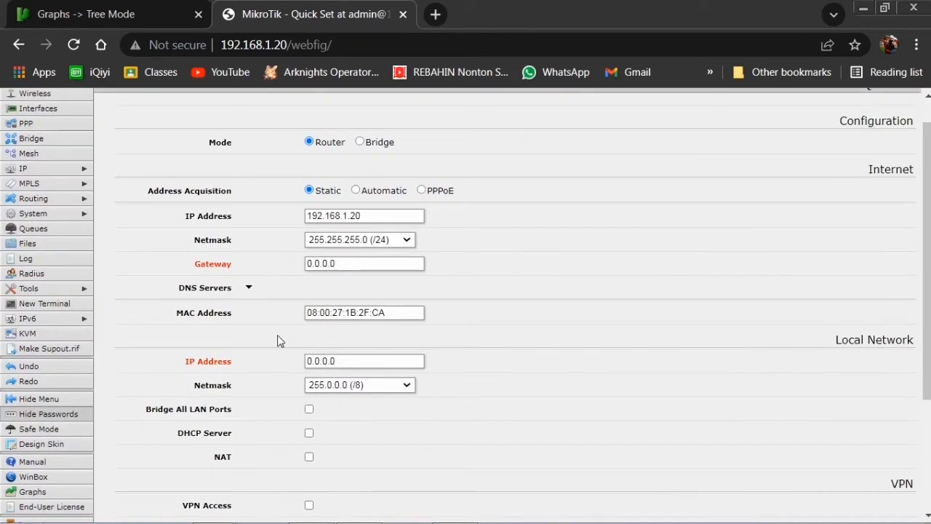
click(365, 264)
text(192.1)
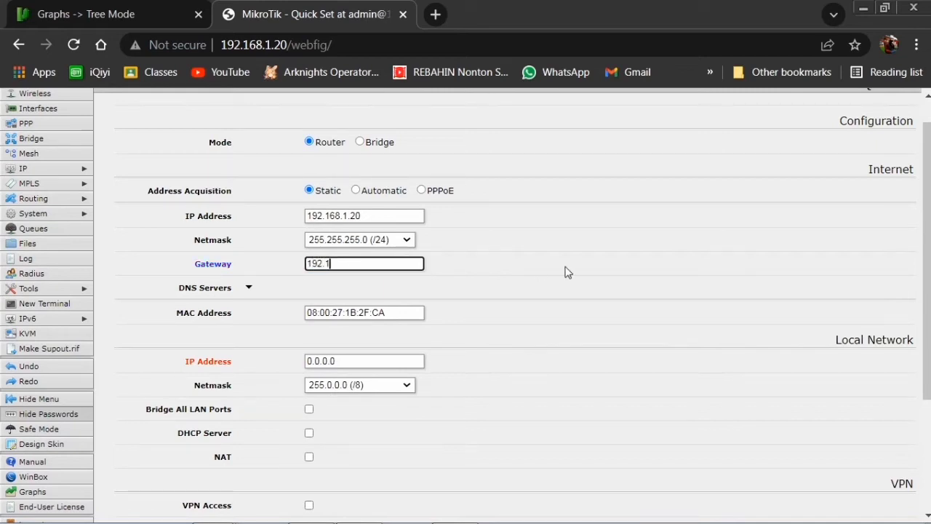
text(68.1.1)
click(364, 196)
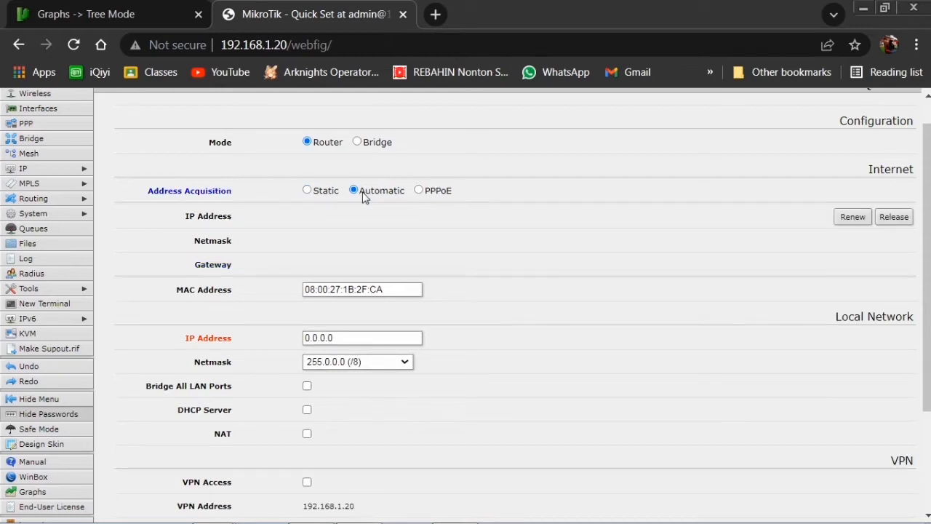
click(310, 194)
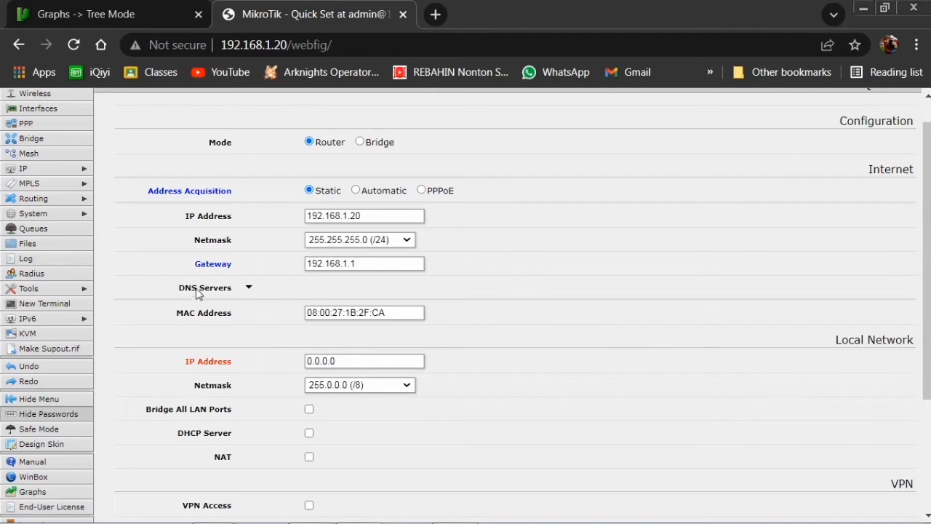
Add the DNS server 118.98.44.100 to the Quick Set Internet settings.
click(248, 288)
click(313, 289)
double_click(317, 290)
text(118.98.44.100)
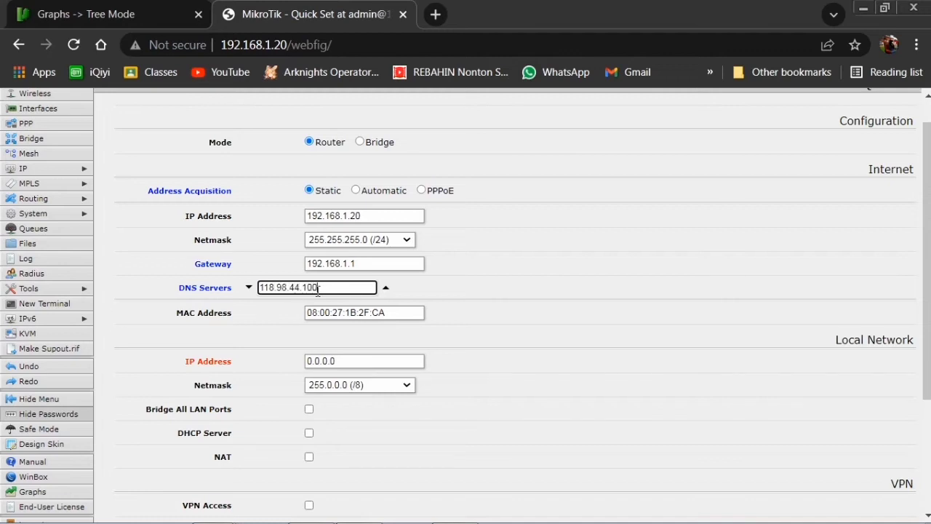
click(627, 277)
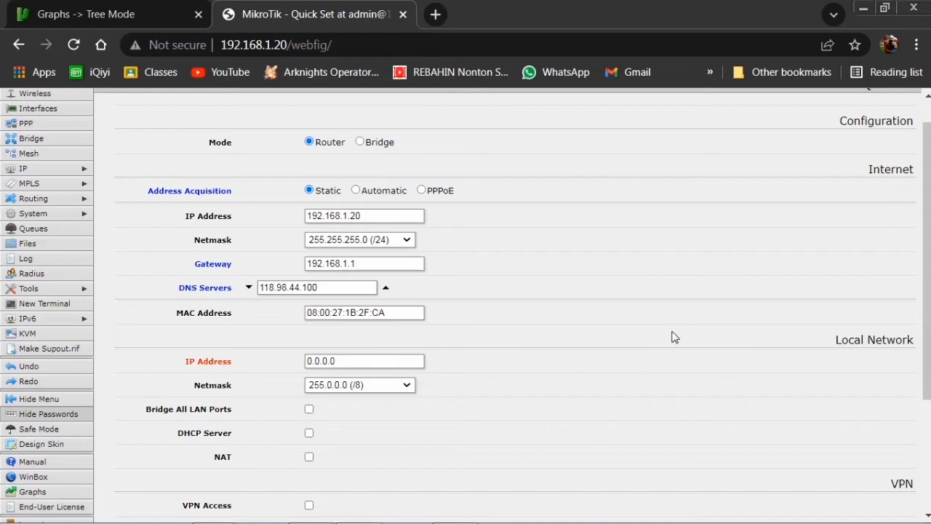
Enter Router Client as the router identity in the Quick Set system settings.
scroll(674, 337, down, 3)
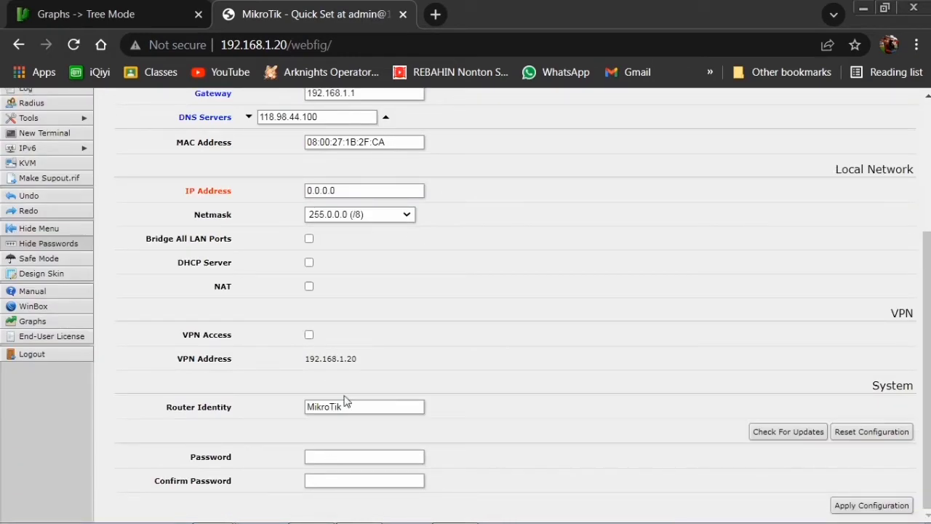
drag(341, 404, 252, 403)
text(Router Client)
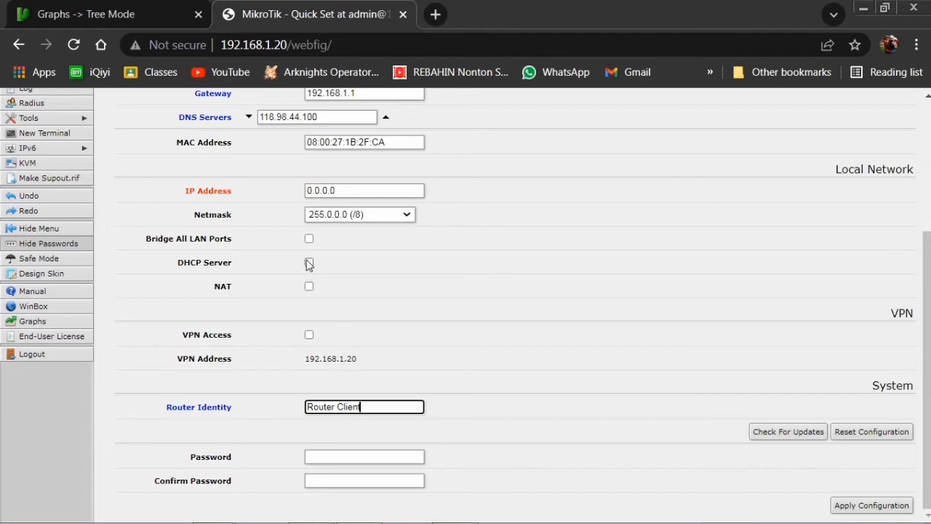
Enable SNMP on the router with contact info RouterClient and location Router-Client, and apply the settings.
scroll(309, 265, up, 3)
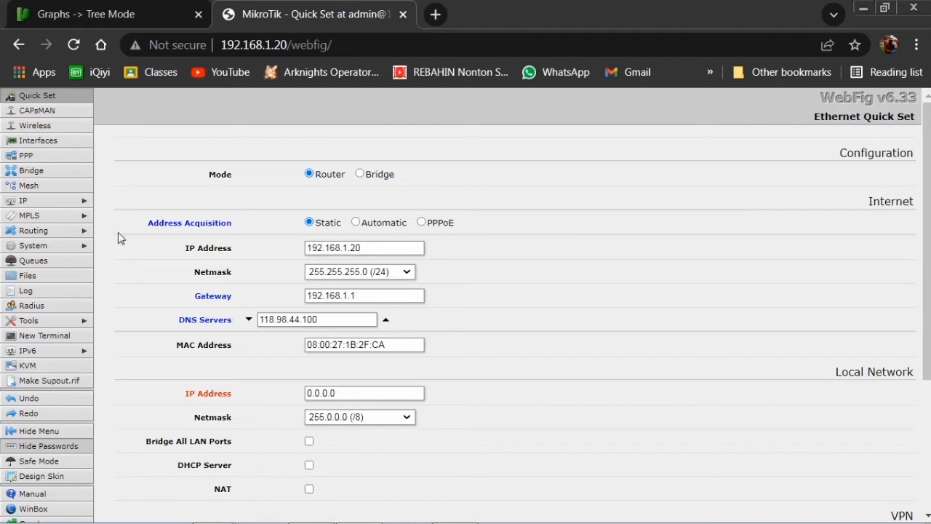
click(28, 203)
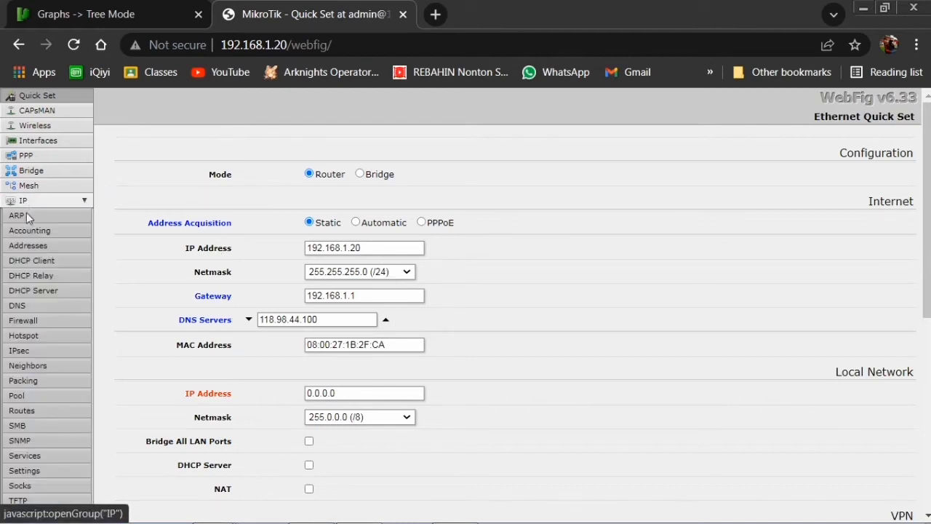
scroll(36, 412, down, 2)
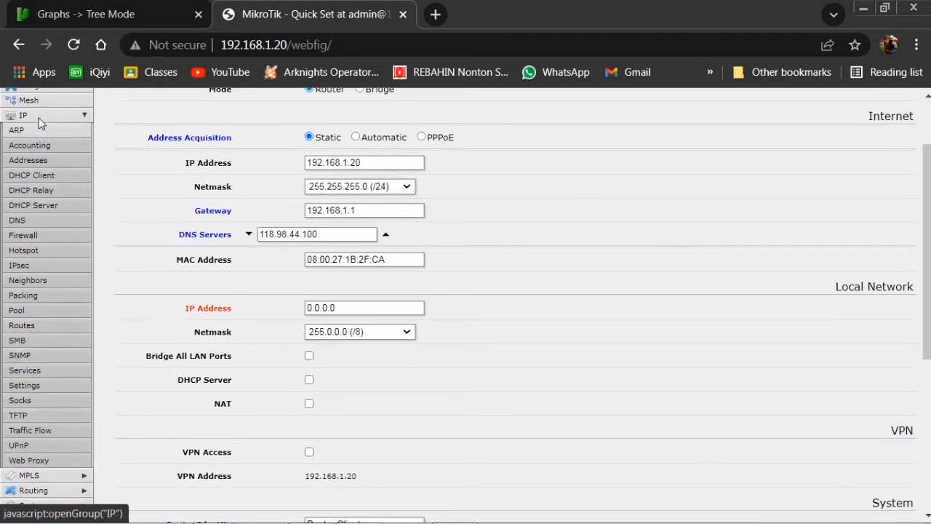
click(36, 352)
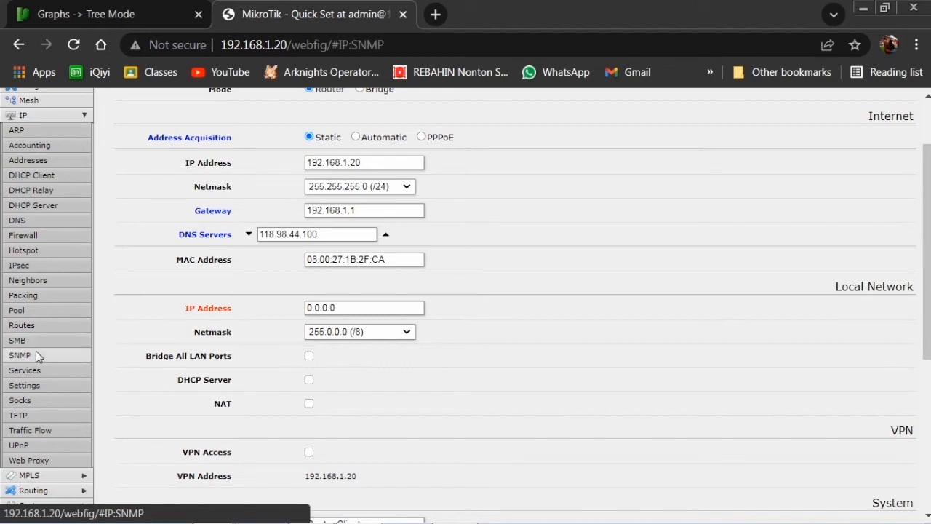
click(296, 183)
click(315, 209)
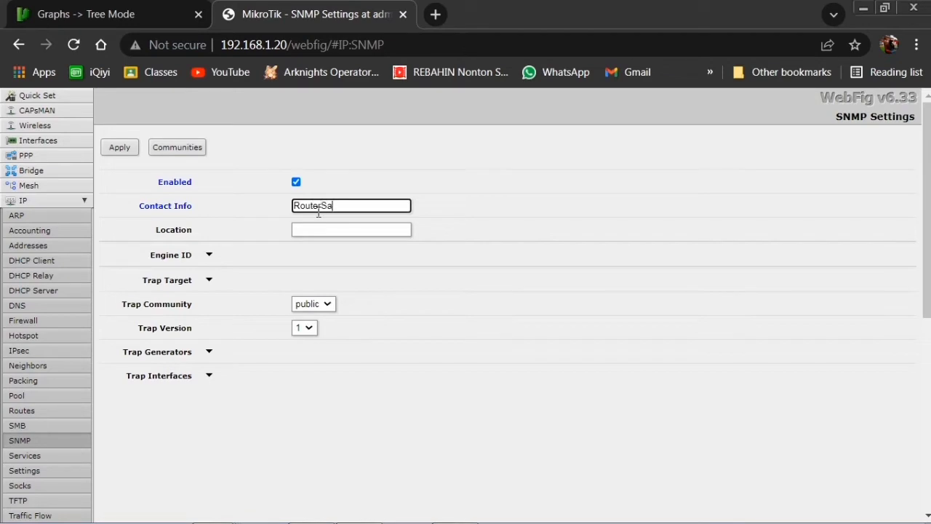
key(Tab)
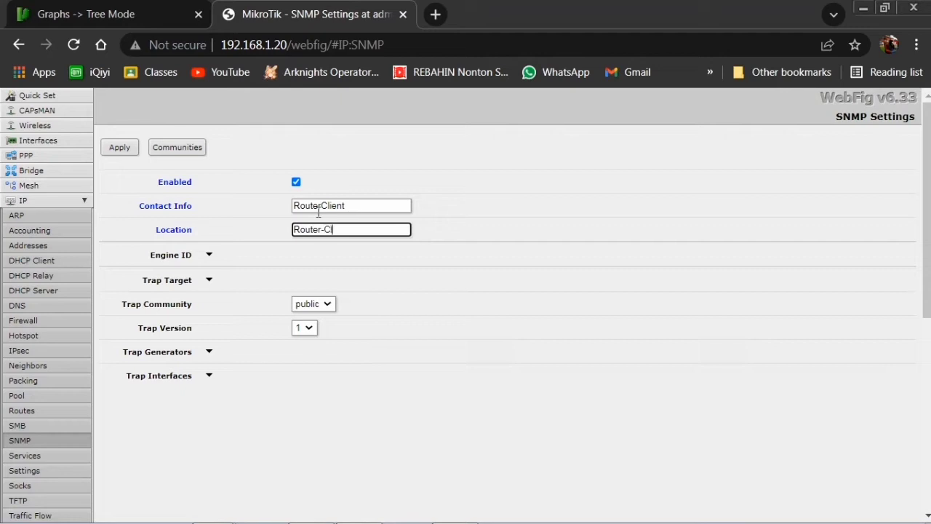
click(120, 148)
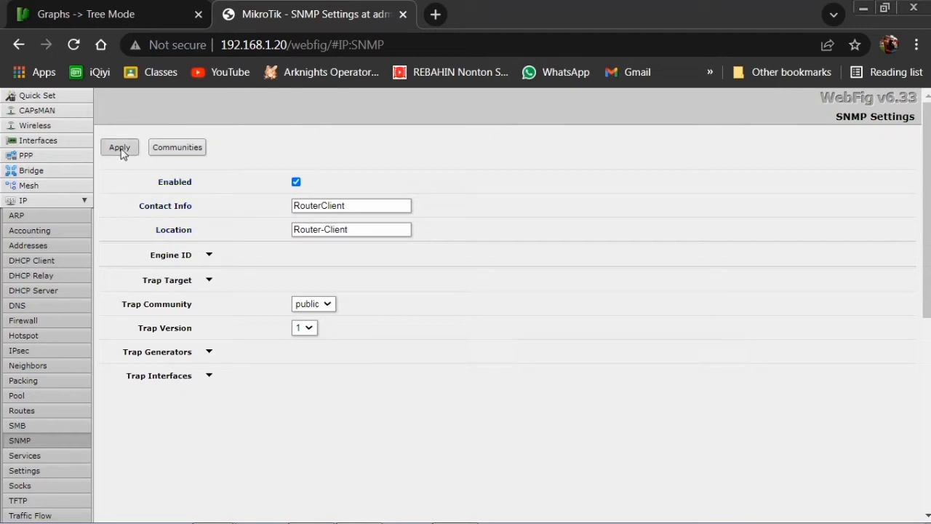
Open a maximized WebFig terminal and print the router's IP addresses and DNS settings.
scroll(46, 398, down, 3)
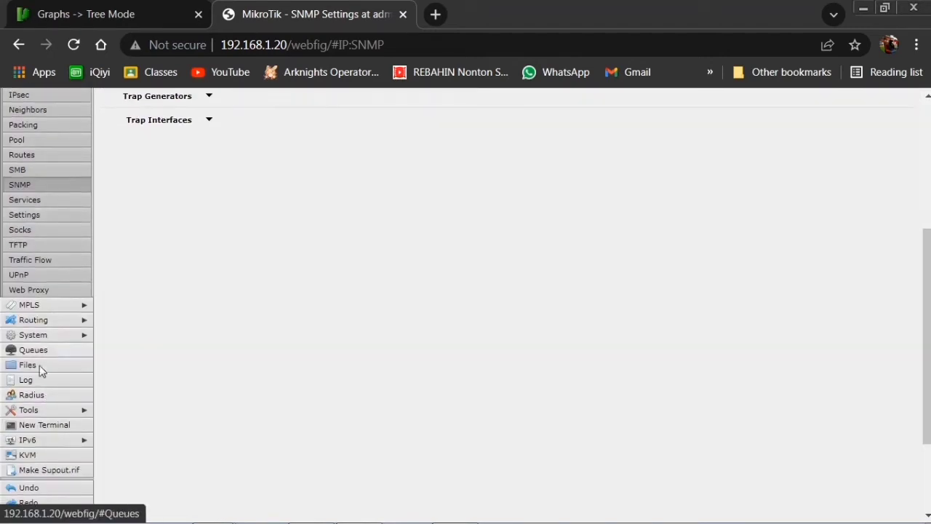
click(40, 427)
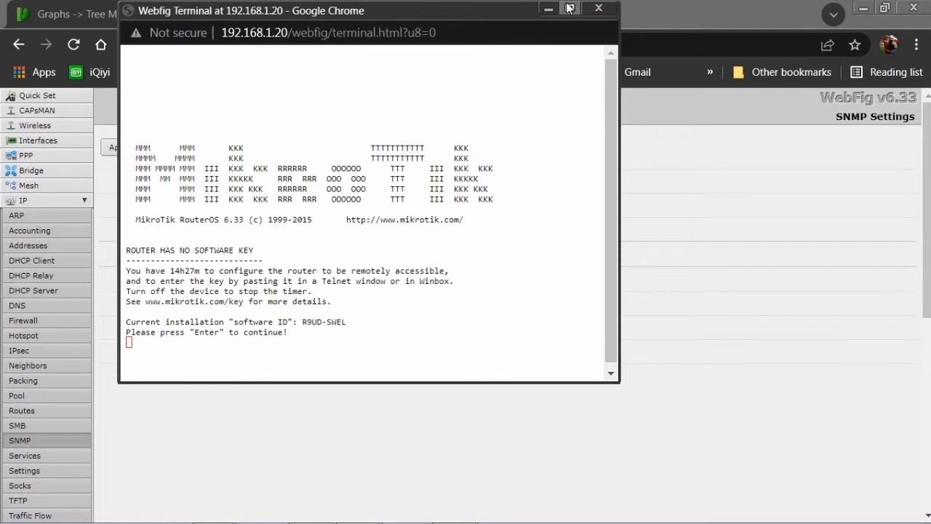
click(569, 8)
key(Return)
text(ip ad pr)
key(Return)
text(ip)
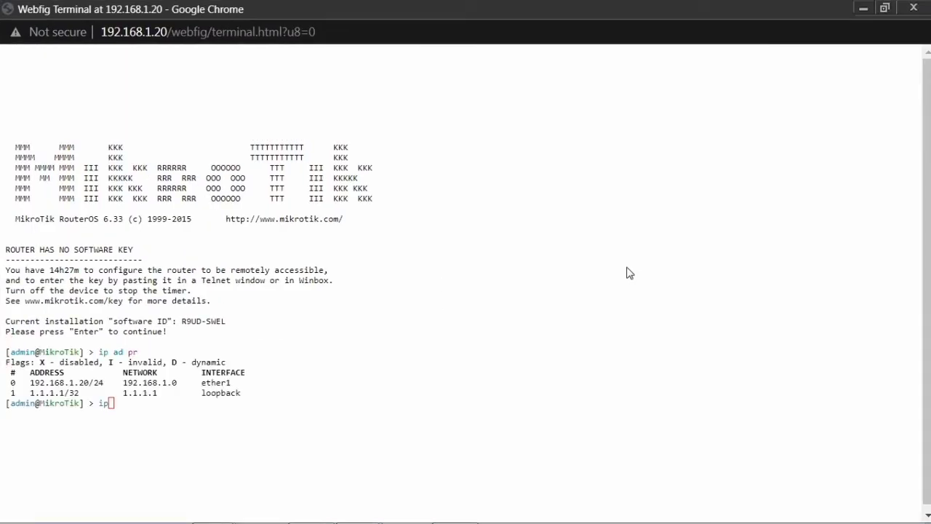
text( dns pr)
key(Return)
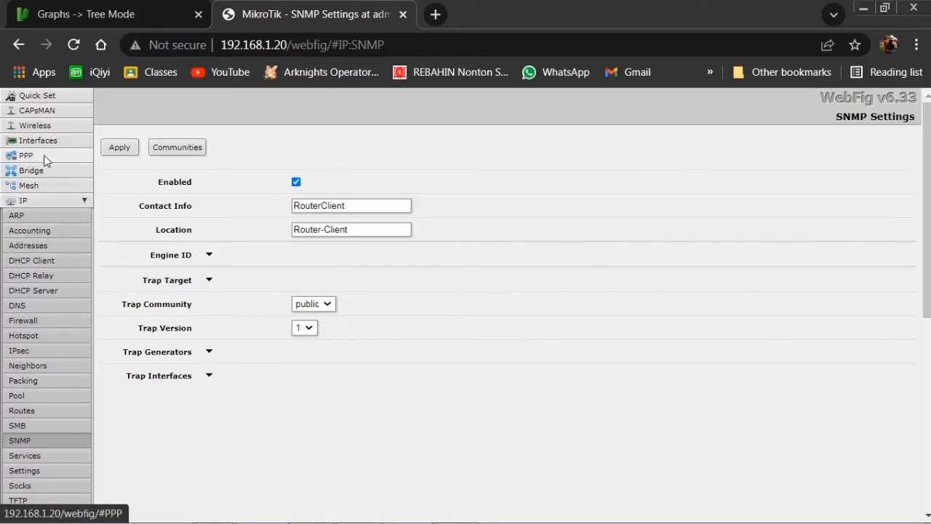
Return to Quick Set and enter 192.168.1.1 as the router's Internet gateway.
scroll(33, 244, down, 5)
scroll(34, 247, up, 5)
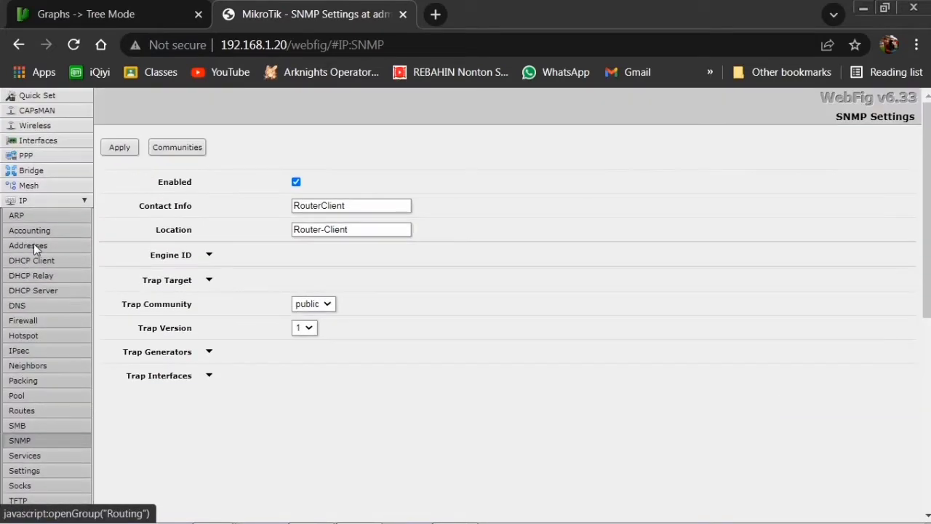
click(49, 98)
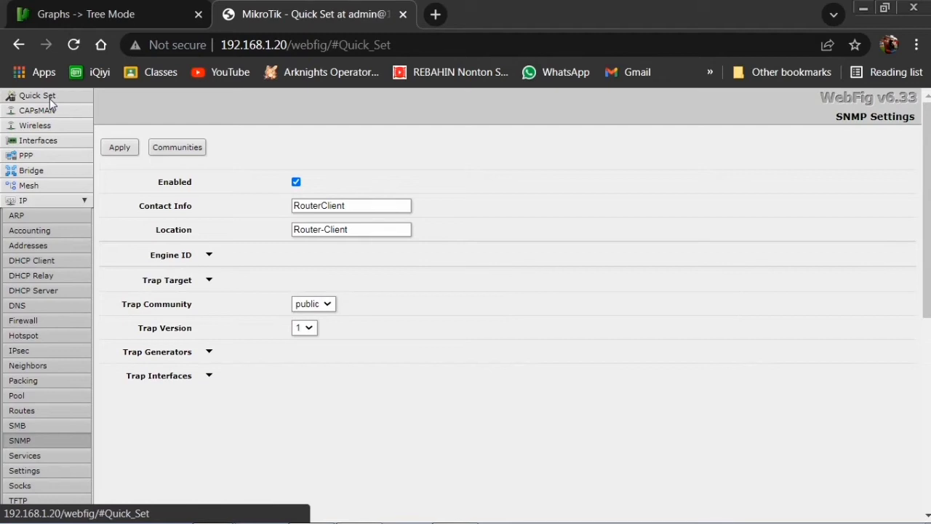
scroll(47, 277, down, 2)
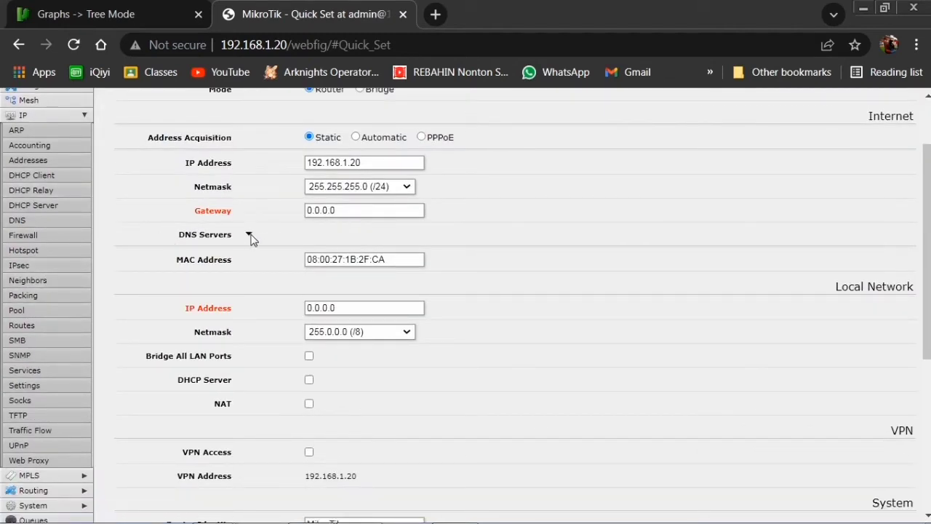
scroll(251, 237, up, 2)
scroll(696, 219, down, 9)
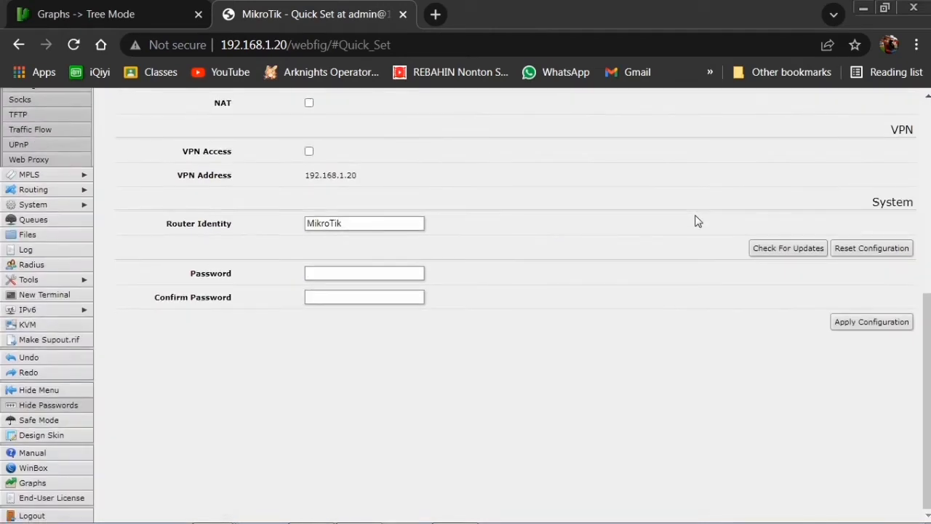
click(856, 325)
click(343, 296)
key(ctrl+a)
text(192.168.)
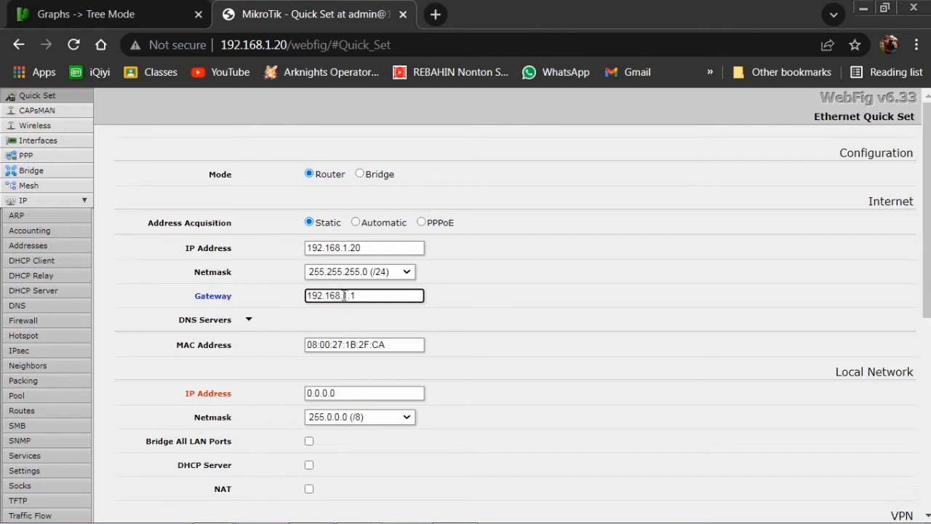
key(Tab)
Add 118.98.44.100 as the DNS server in the Internet settings.
click(248, 320)
double_click(274, 319)
text(118.98.44.100)
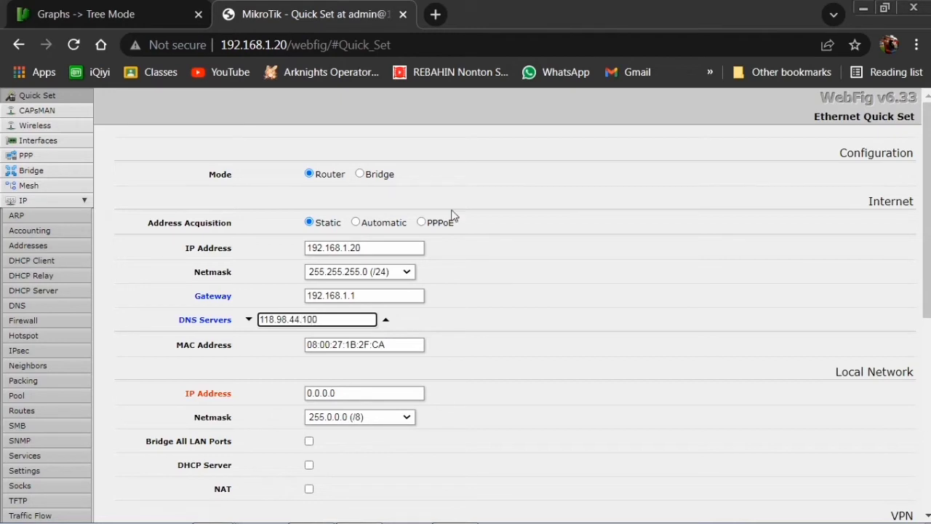
Try to apply the Quick Set configuration with the entered gateway and DNS server.
scroll(453, 211, down, 5)
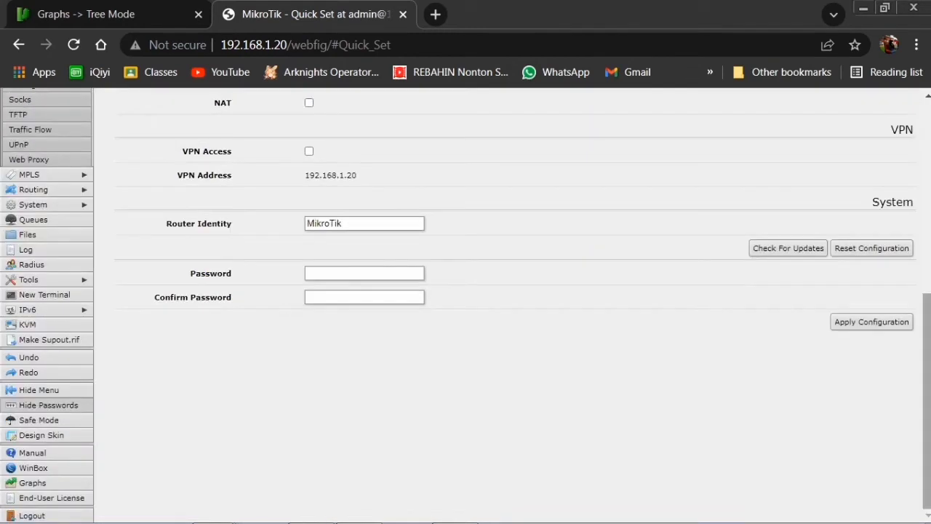
click(864, 323)
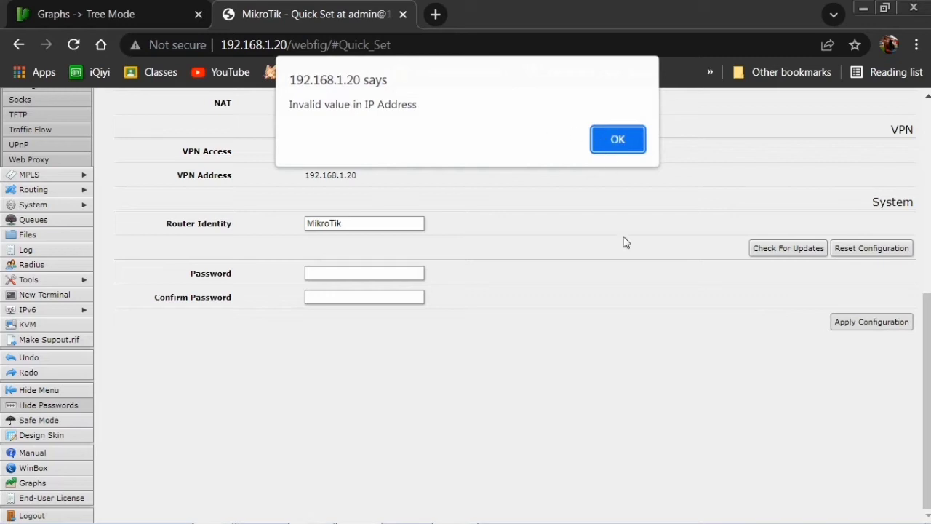
click(617, 139)
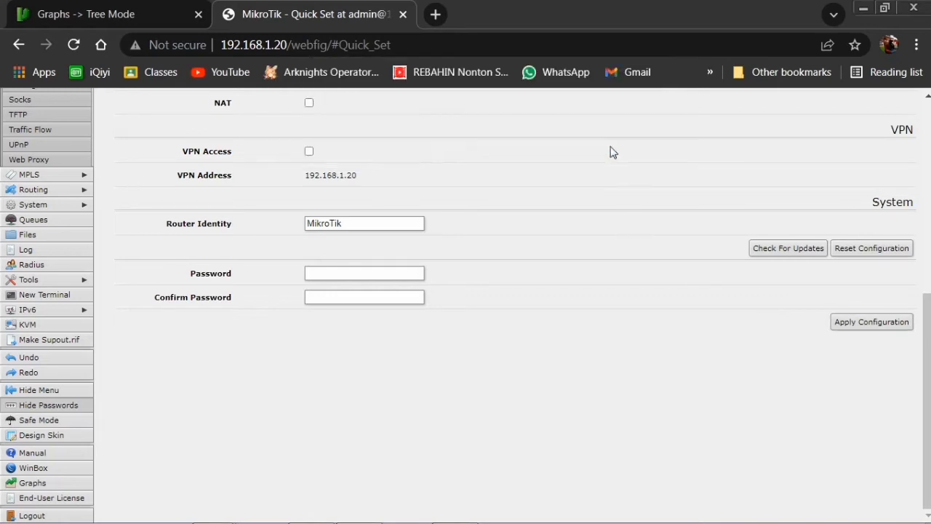
Set the Local Network IP address to 192.168.1.20 with netmask 255.255.255.0 (/24) and apply the configuration.
scroll(557, 247, up, 5)
click(372, 389)
key(ctrl+a)
key(BackSpace)
text(192.1)
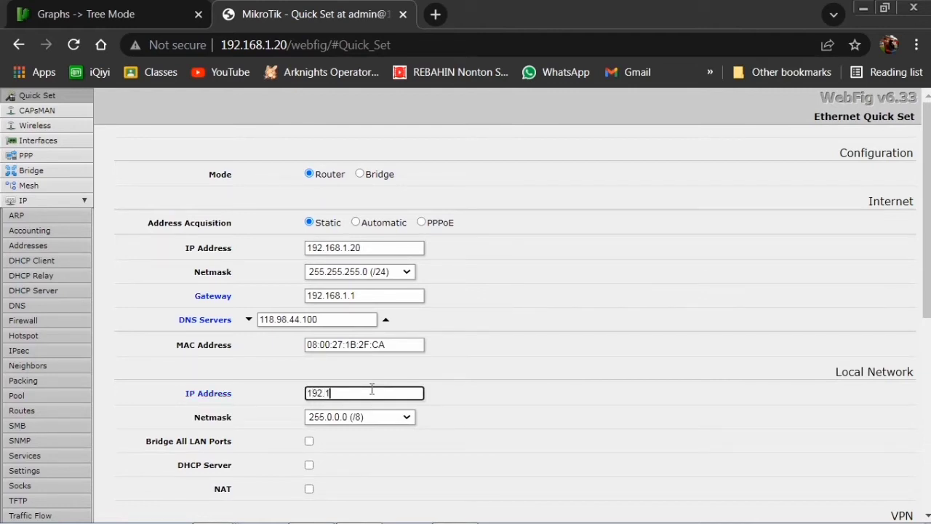
text(68.1.20)
click(386, 417)
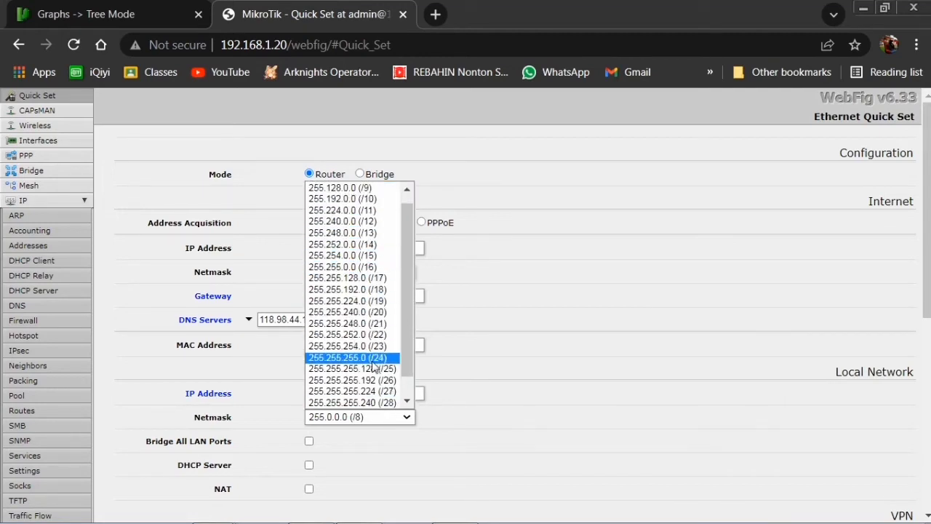
click(348, 357)
scroll(739, 391, down, 5)
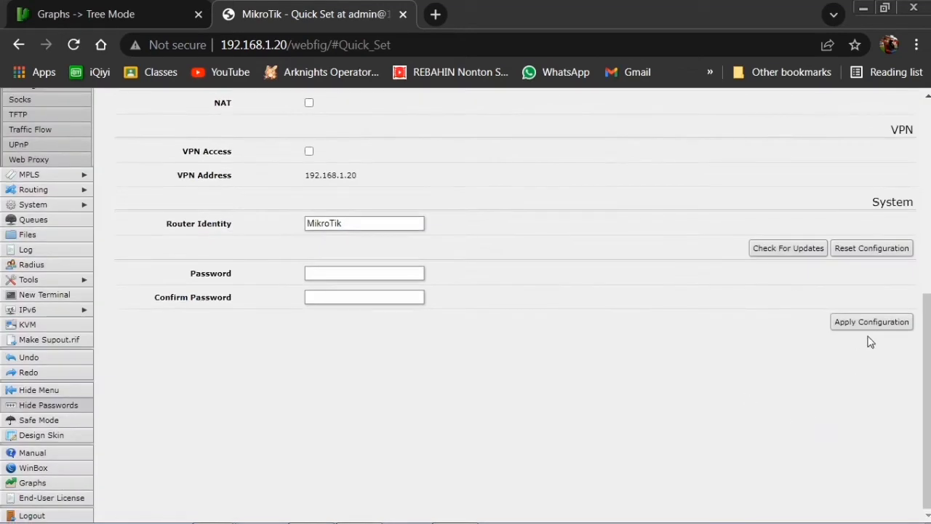
scroll(468, 370, up, 5)
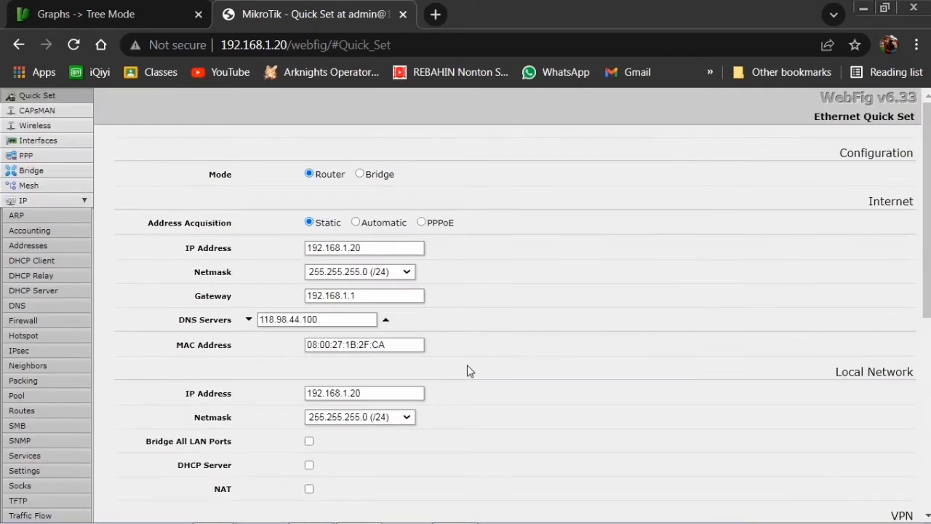
Open a new WebFig terminal and maximize its window.
scroll(64, 388, down, 4)
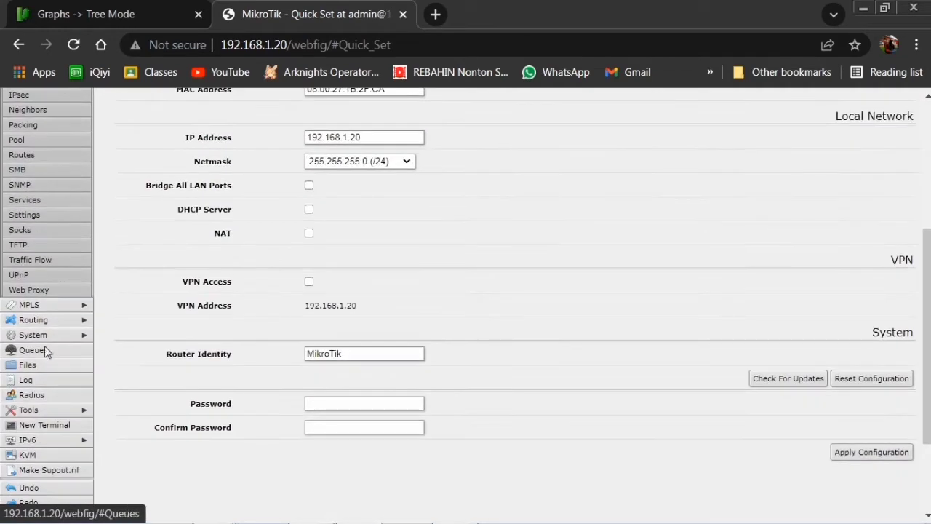
click(45, 428)
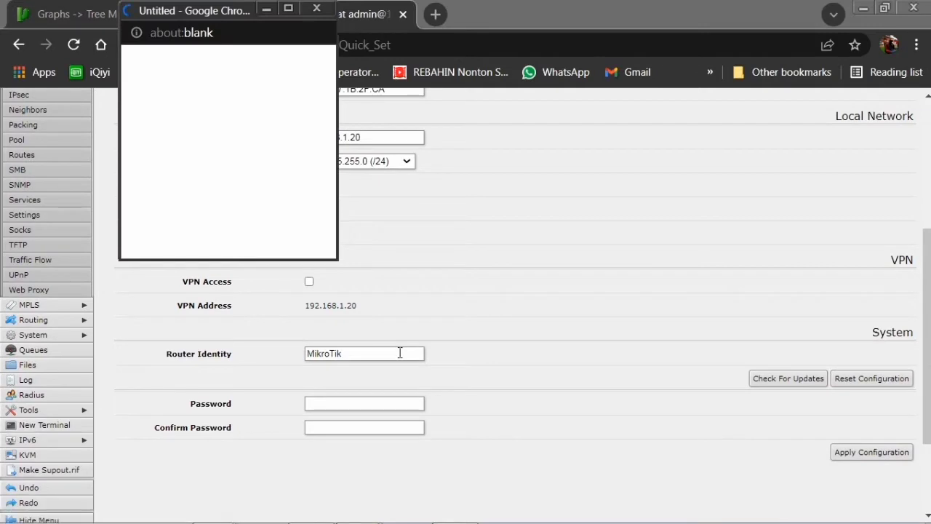
drag(220, 27, 378, 2)
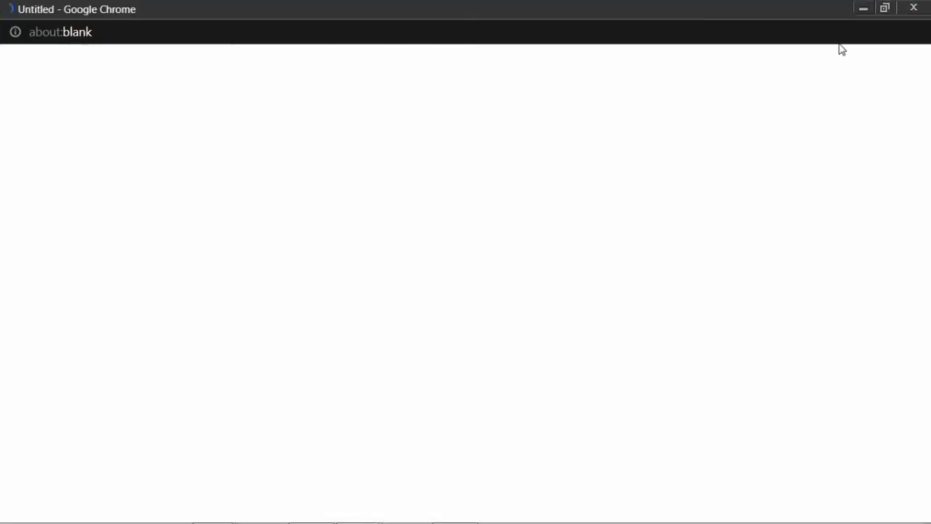
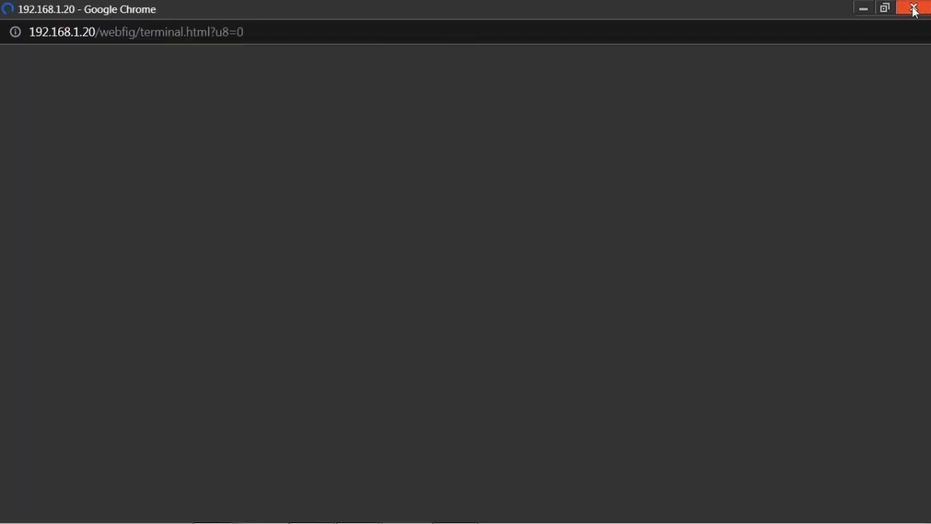
Close the blank web terminal, try opening a new one, and look over the router's Quick Set network settings.
click(915, 9)
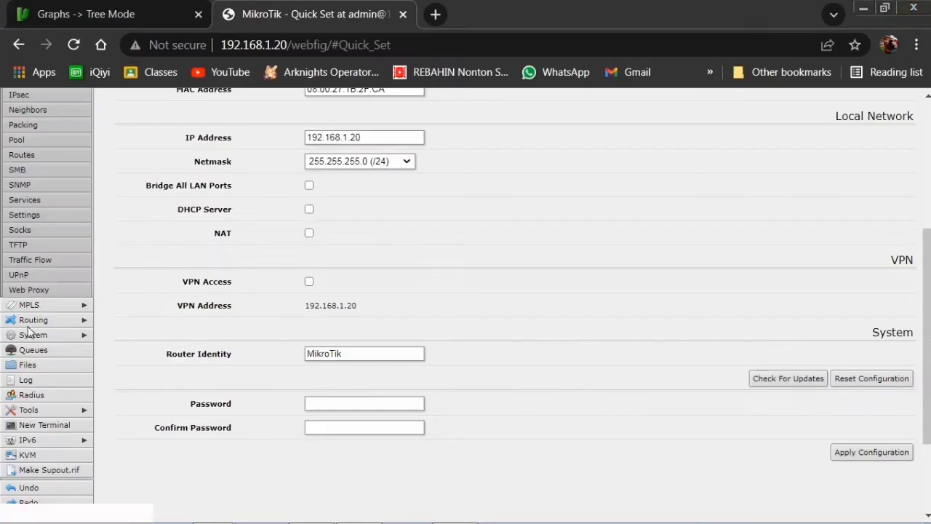
click(45, 425)
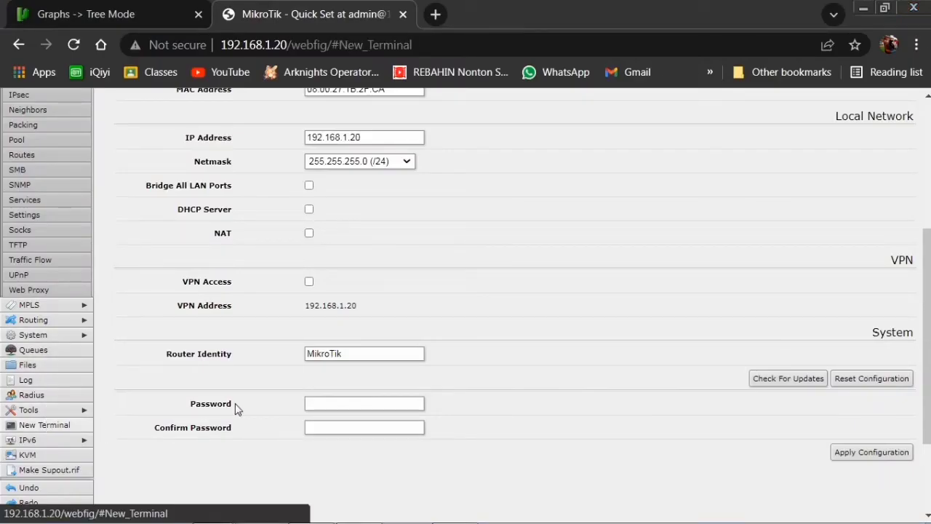
scroll(318, 398, up, 4)
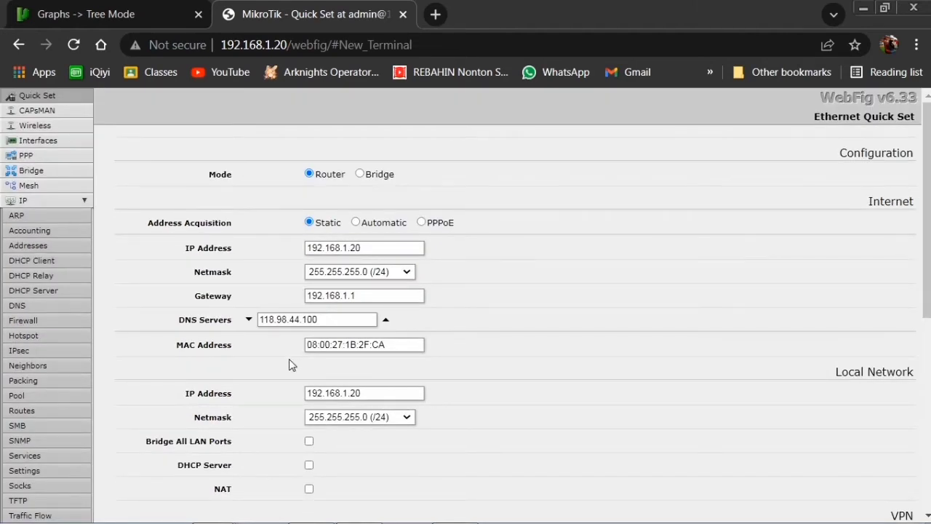
scroll(48, 421, down, 5)
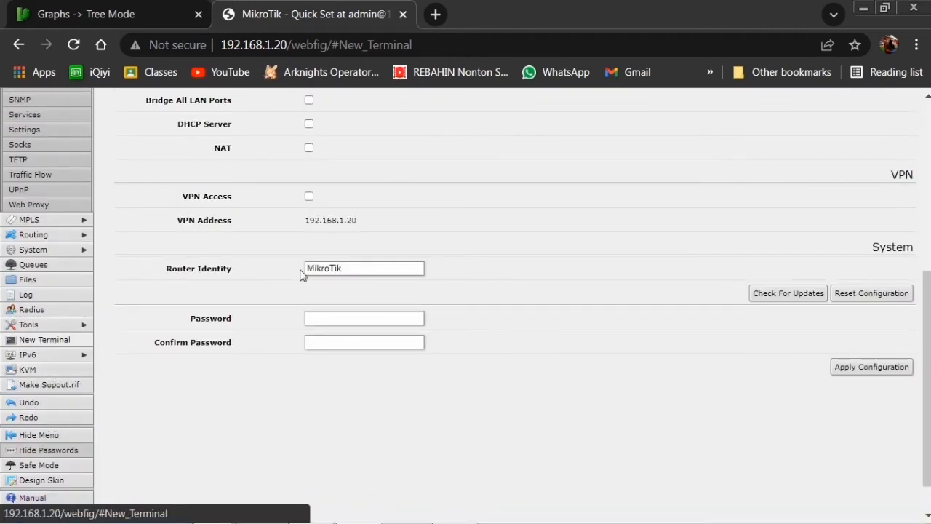
scroll(302, 275, up, 5)
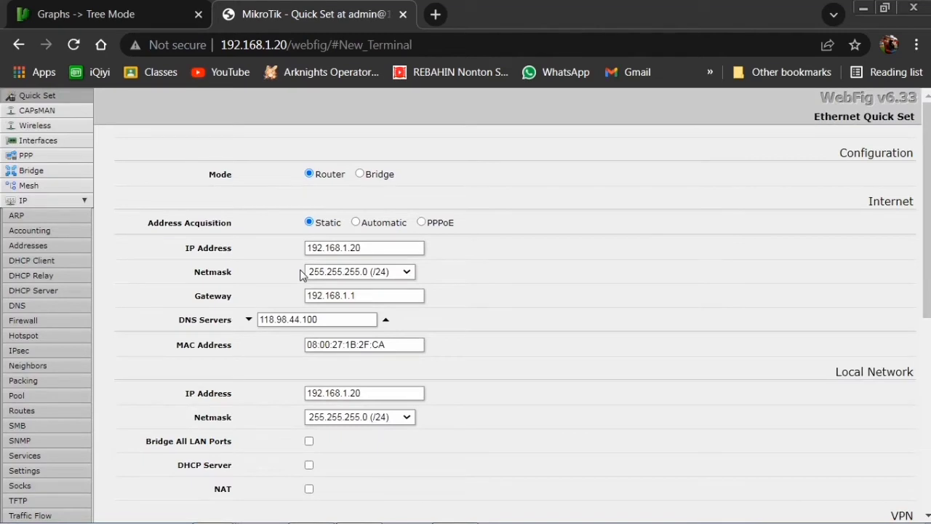
click(35, 199)
click(35, 199)
click(35, 199)
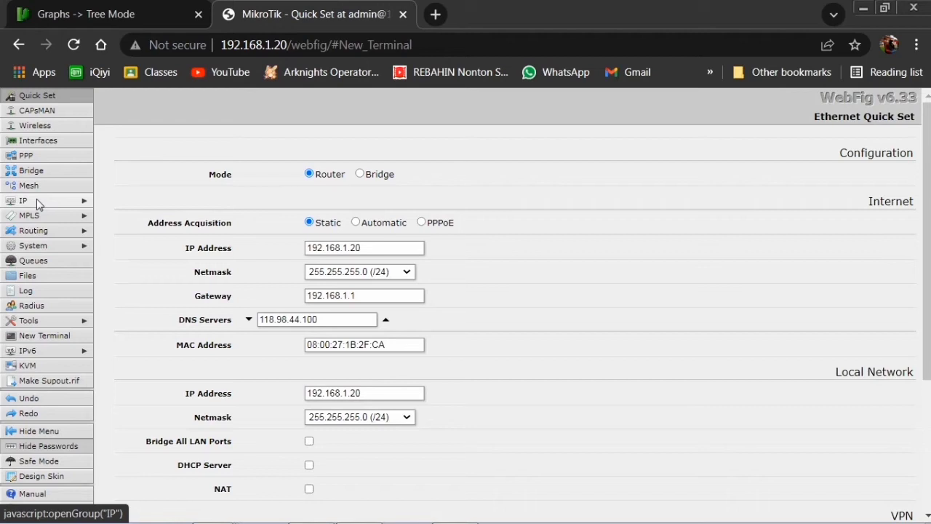
click(64, 324)
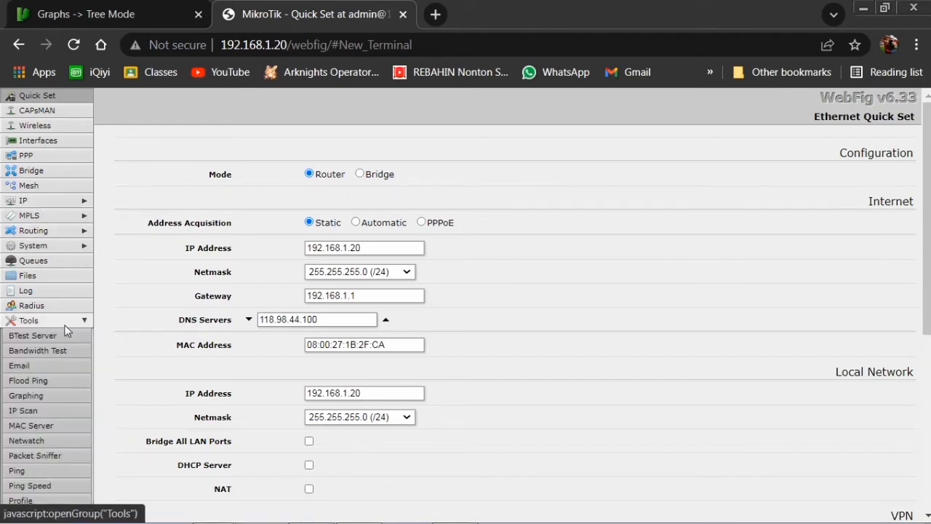
click(64, 327)
scroll(900, 255, down, 3)
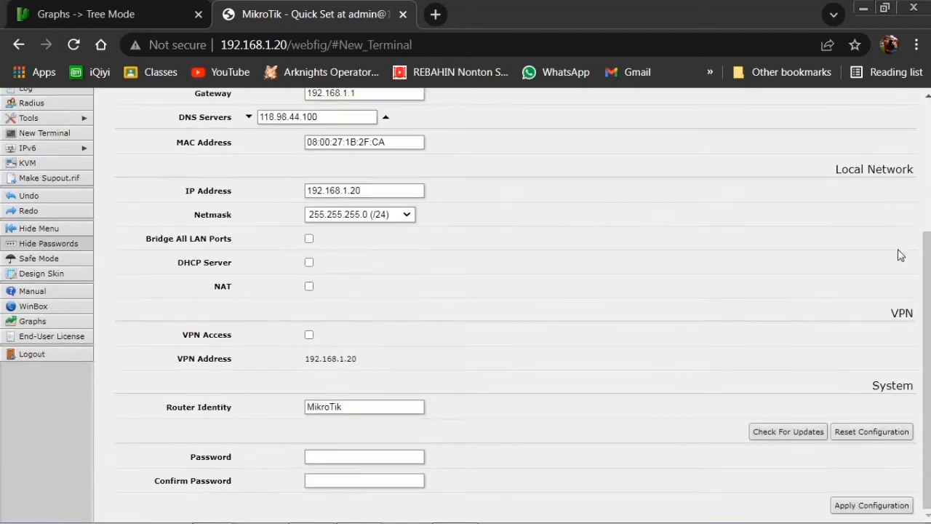
Switch to the Client_Router Monitoring machine in VirtualBox and print its DNS and SNMP settings with "ip dns pr" and "snmp pr".
mouse_move(397, 513)
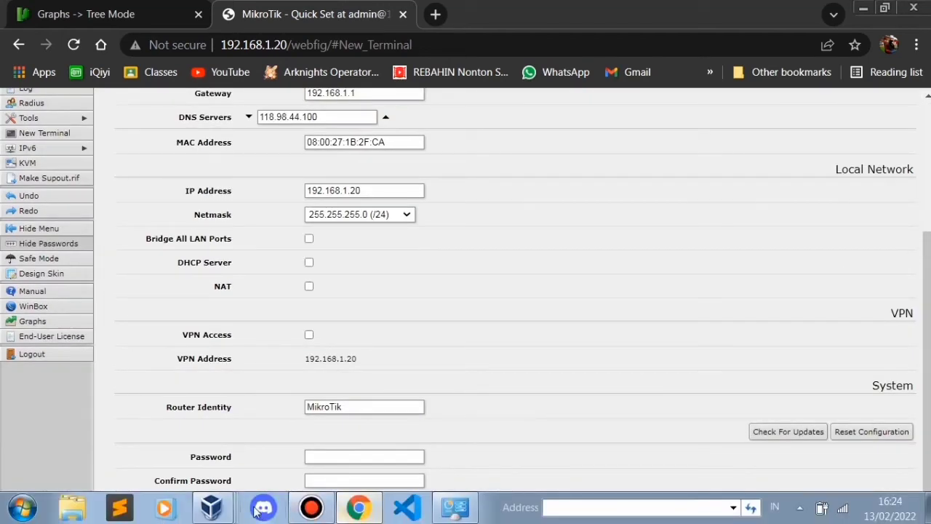
mouse_move(211, 510)
click(210, 477)
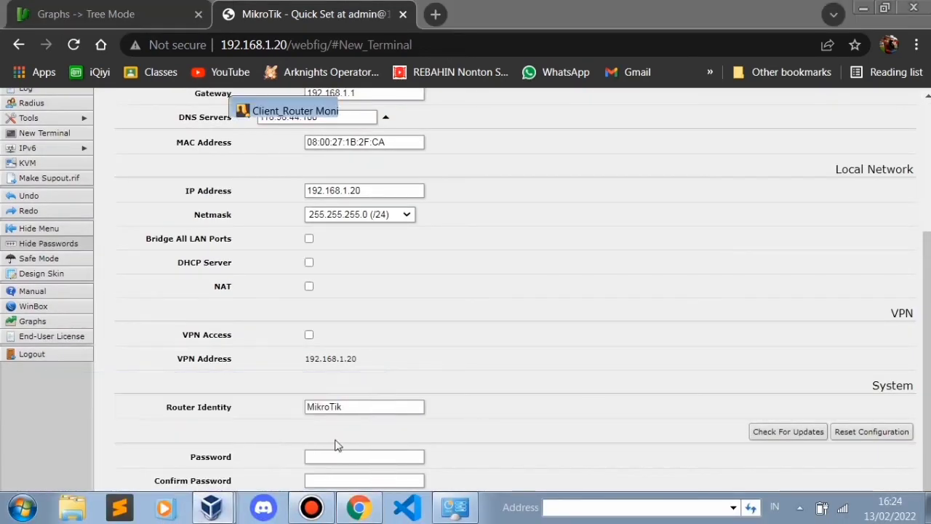
text(ip dn)
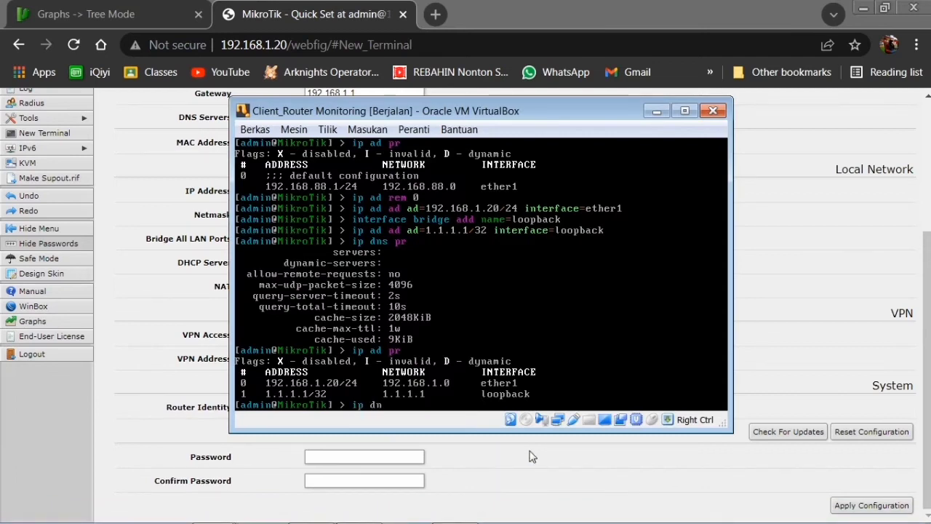
text(s pr)
key(Return)
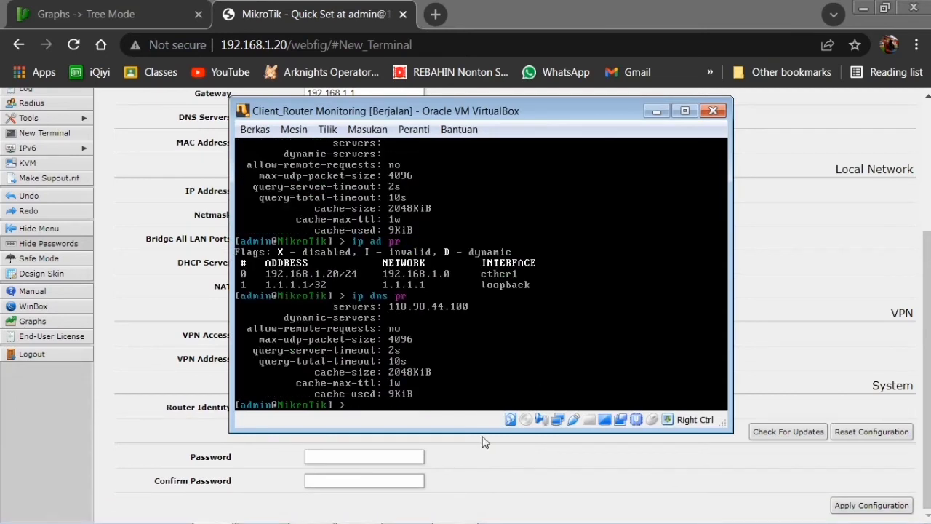
text(ipmp pr)
key(Return)
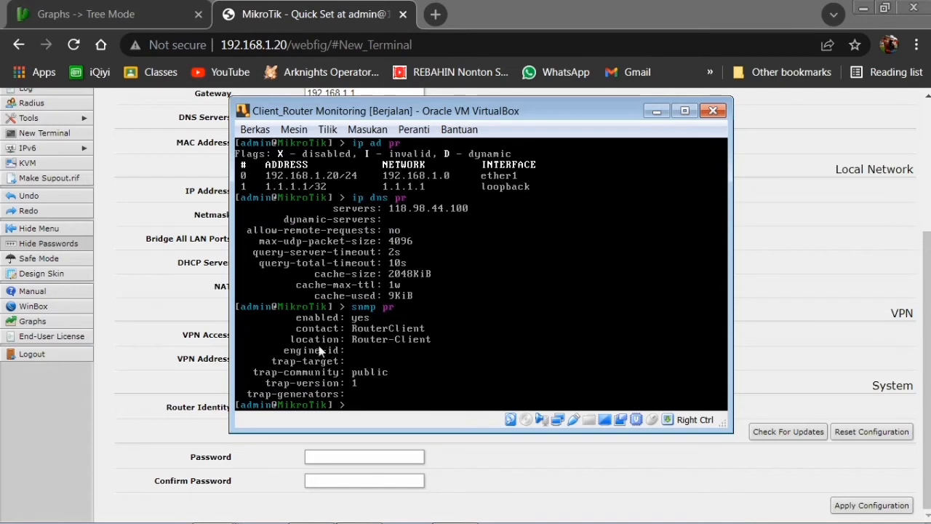
Switch to Cacti in the browser and look through the Debian-File-Server host's traffic and disk space graphs.
click(551, 491)
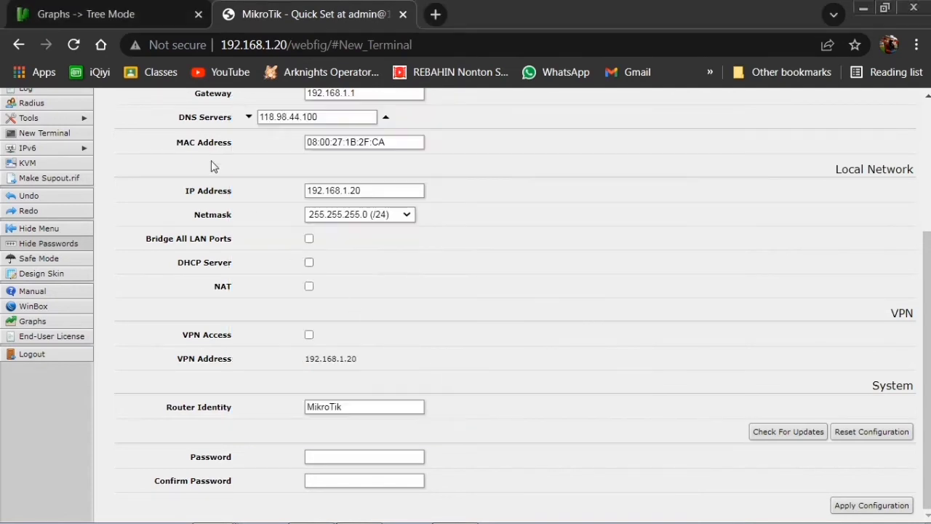
click(98, 7)
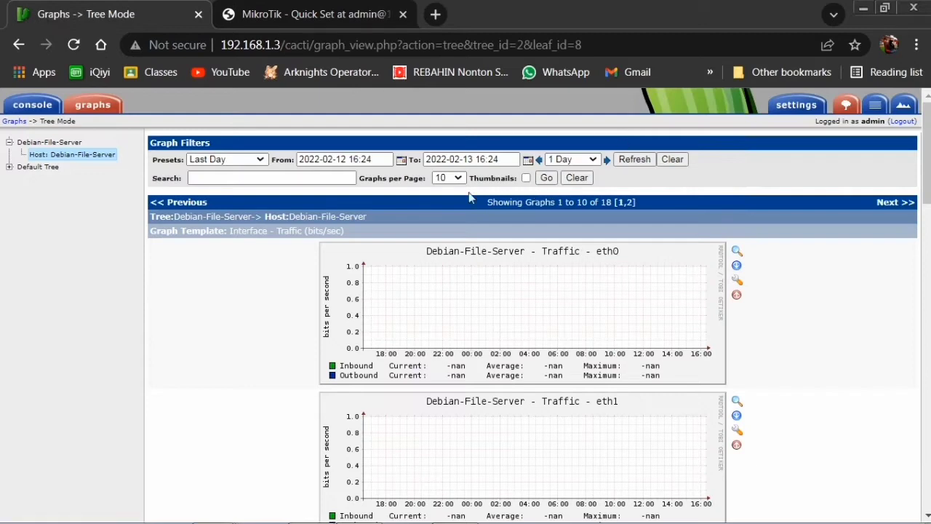
scroll(814, 332, down, 2)
scroll(604, 220, down, 10)
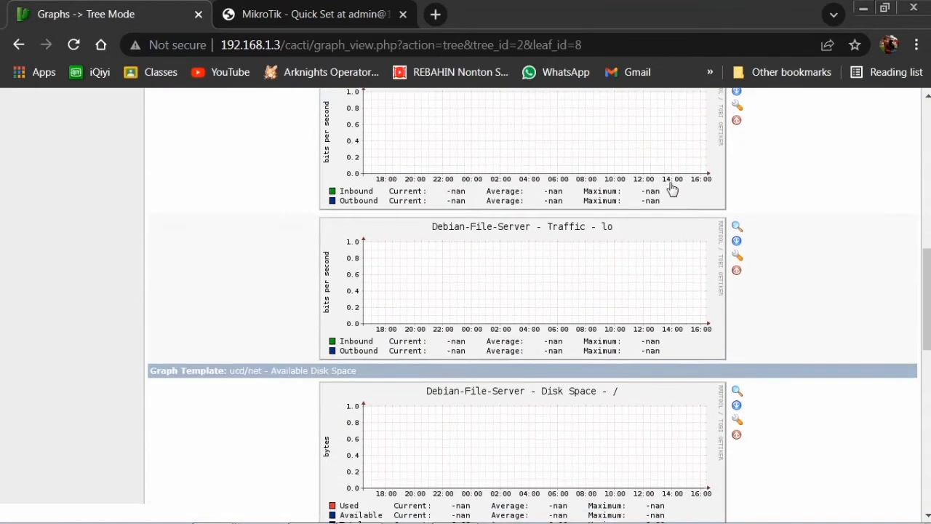
scroll(684, 334, up, 15)
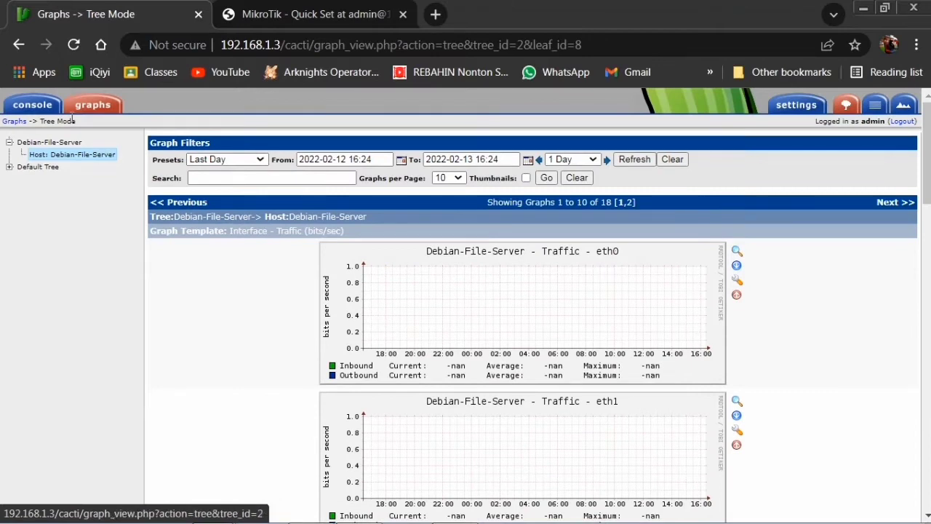
Start a new device in the Cacti console with the description RouterClient and the hostname 192.168.1.20.
click(44, 109)
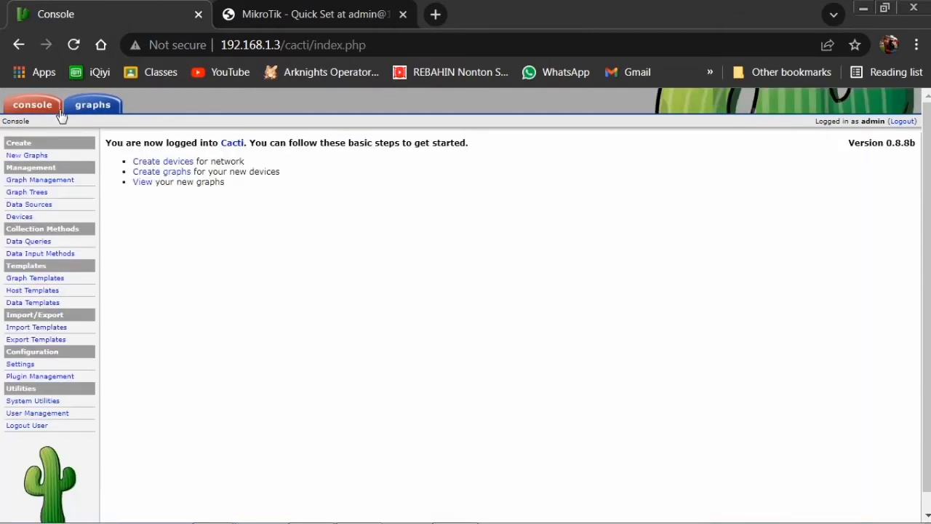
click(176, 163)
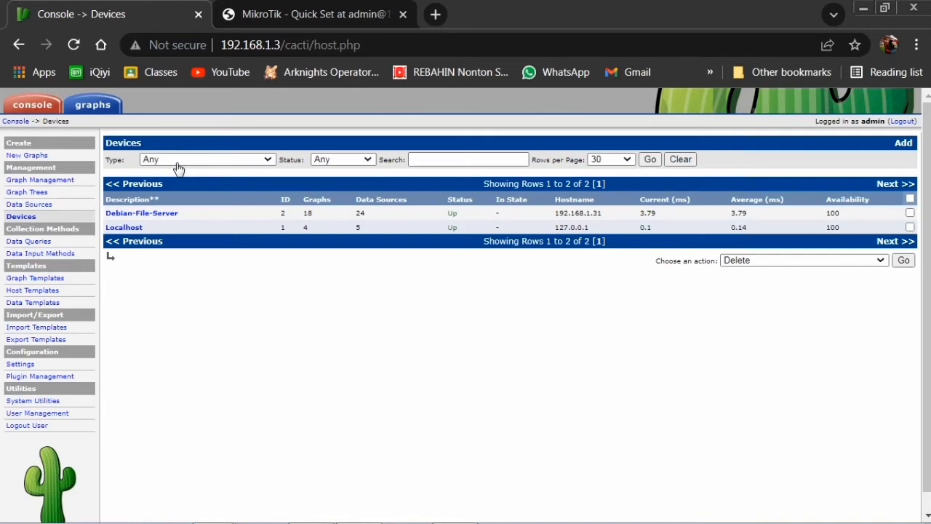
click(904, 144)
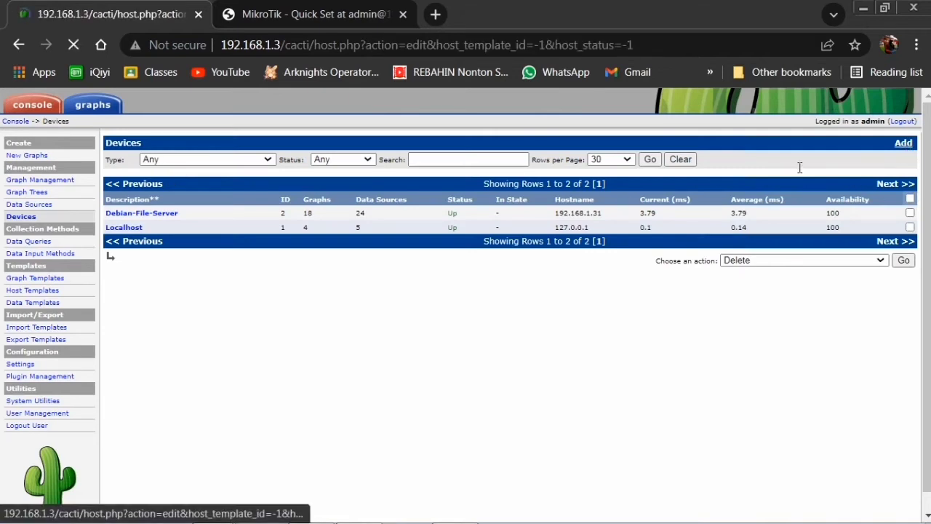
click(531, 171)
text(Router)
key(BackSpace)
key(BackSpace)
key(BackSpace)
key(BackSpace)
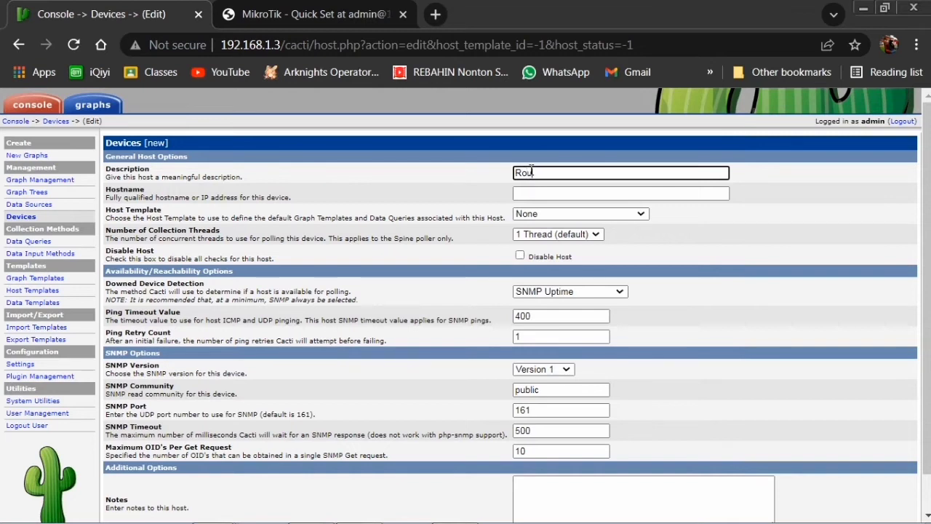
text(uterClient)
key(Tab)
text(192.168.1.20)
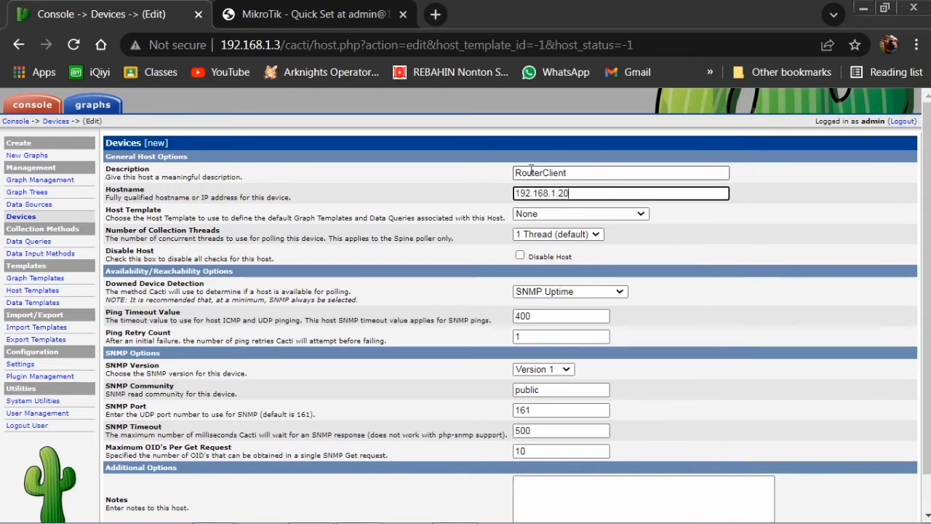
Assign the ucd/net SNMP Host template to the RouterClient device and create it.
click(582, 214)
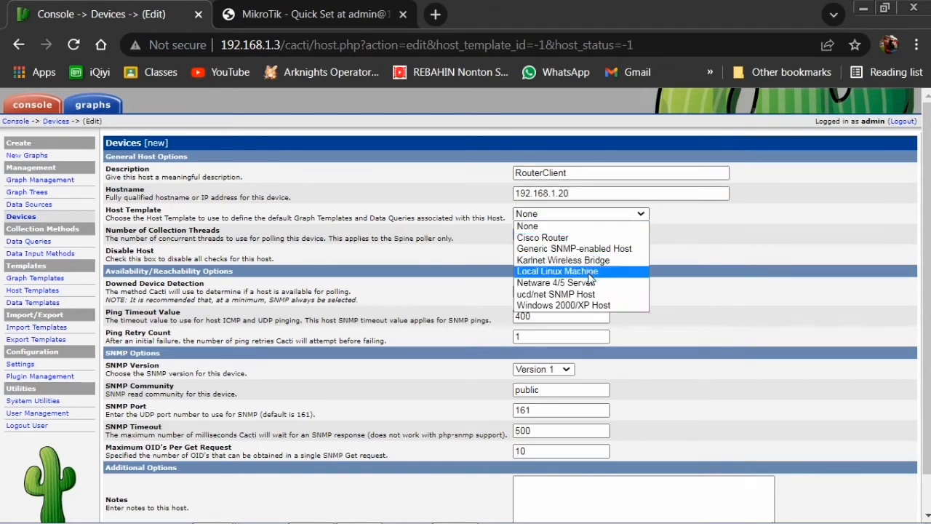
click(578, 295)
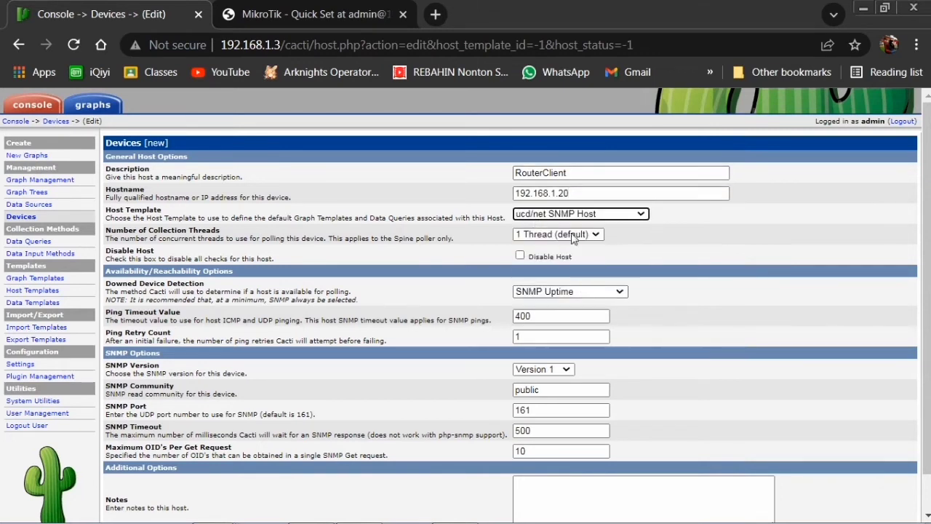
scroll(705, 245, down, 2)
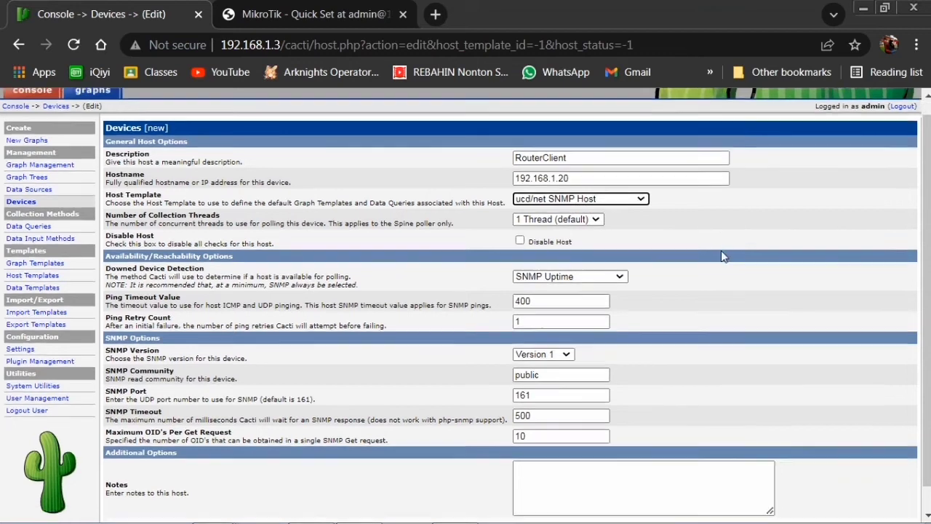
click(895, 509)
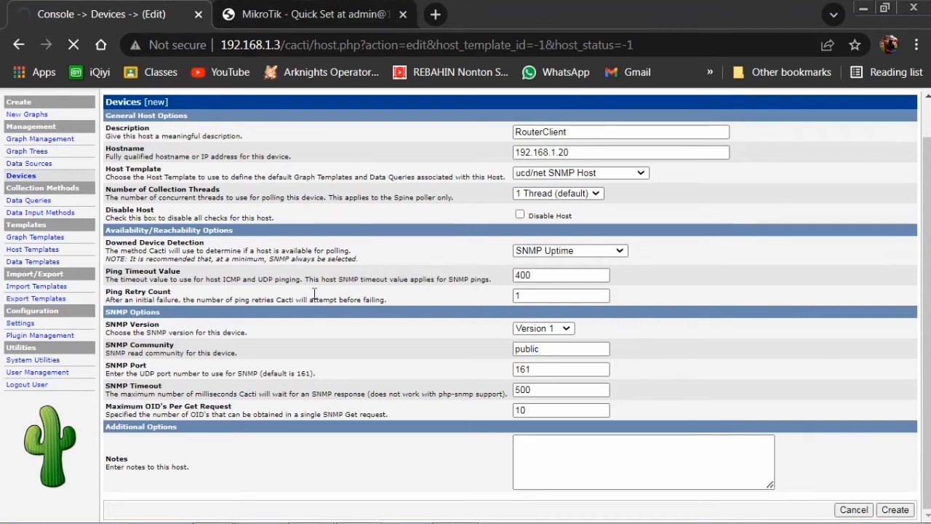
scroll(655, 266, up, 1)
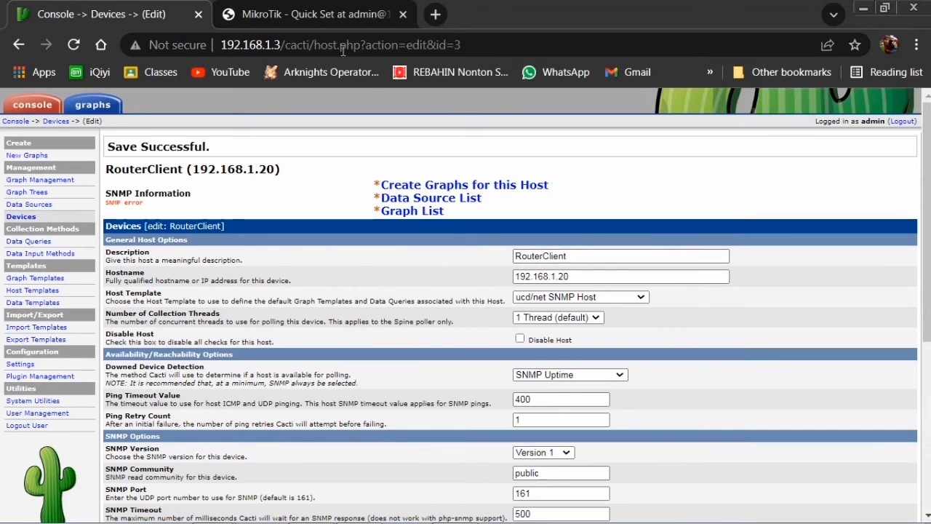
Switch to the Client_Router Monitoring console in VirtualBox, ping google.com and print the routing table with "ip route pr".
key(alt+Tab)
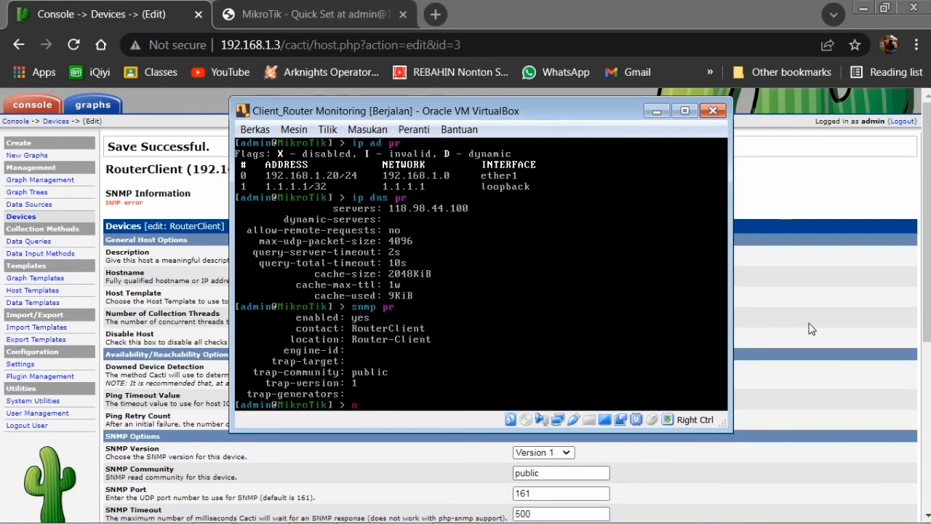
text(s)
text(g google.c)
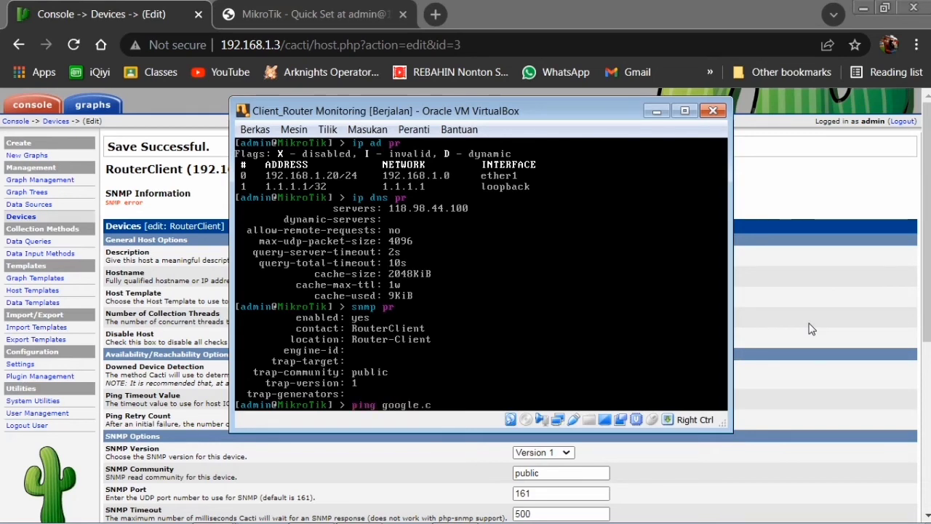
text(om)
key(Return)
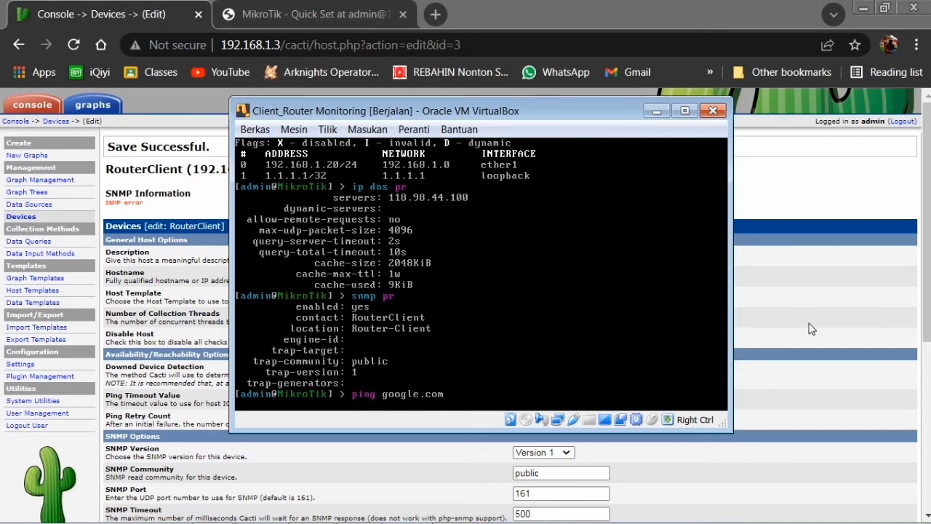
text(ip route pr)
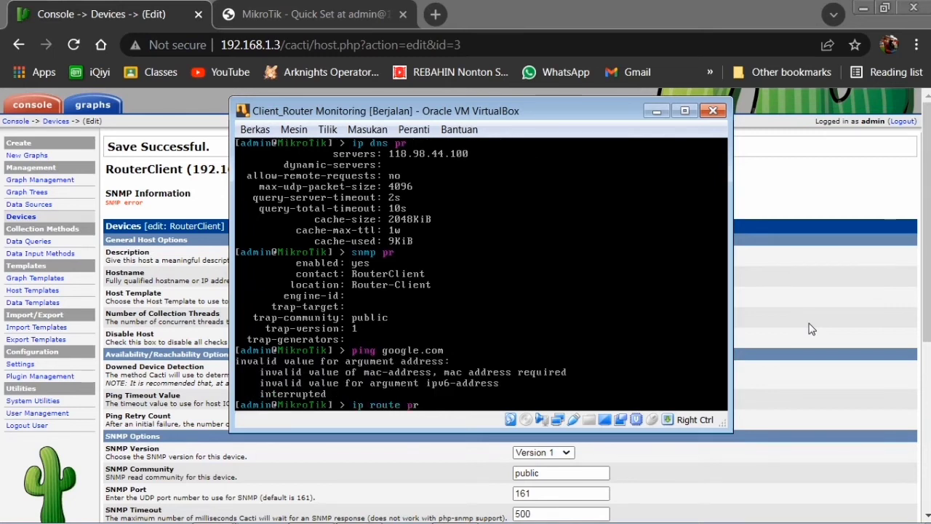
key(Return)
text(ip route)
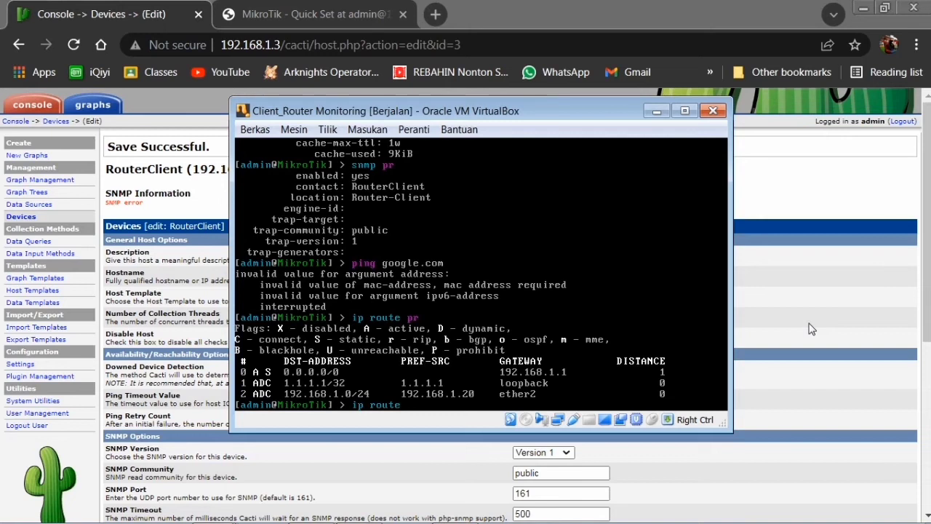
key(BackSpace)
key(BackSpace)
key(BackSpace)
key(BackSpace)
key(BackSpace)
key(BackSpace)
key(BackSpace)
key(BackSpace)
Test the router's internet connectivity by pinging google.com again and 8.8.8.8.
text(ping google.com)
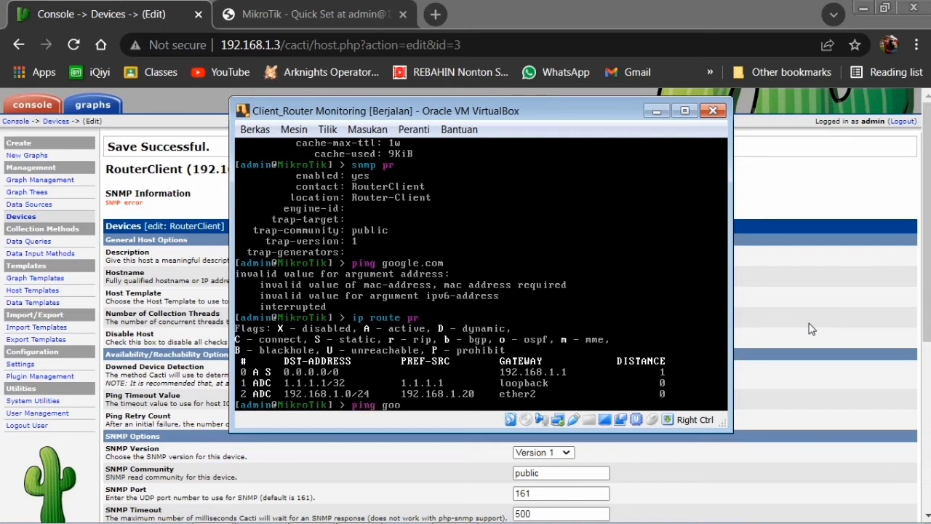
key(Return)
text(ping)
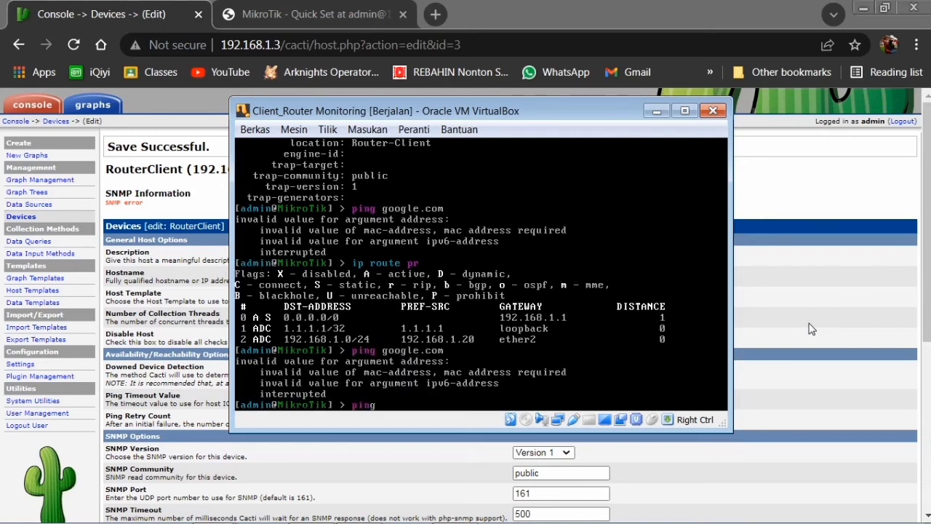
text( 8.8.8.8)
key(Return)
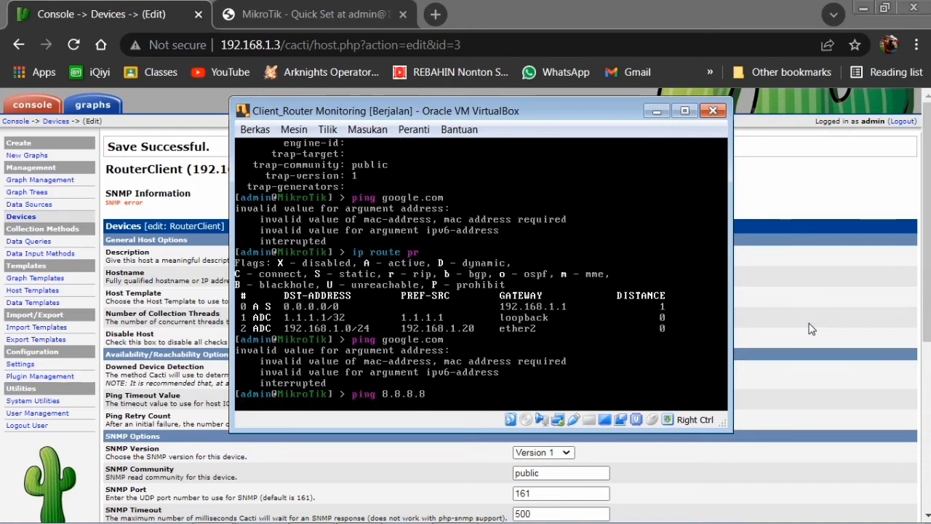
Stop the running ping and add a route for destination 0.0.0.0/0 with gateway 192.168.1.1.
key(ctrl+c)
text(ip route a)
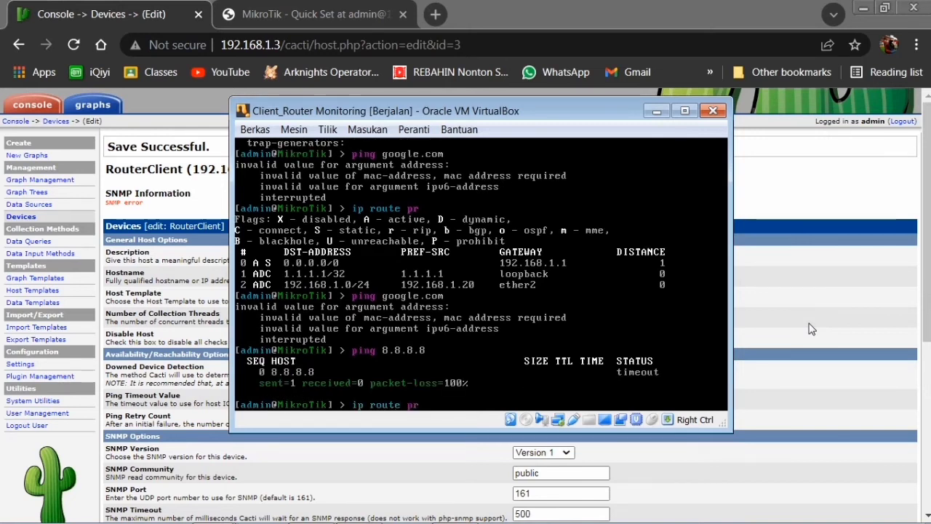
text(dd dst)
key(Tab)
text(0)
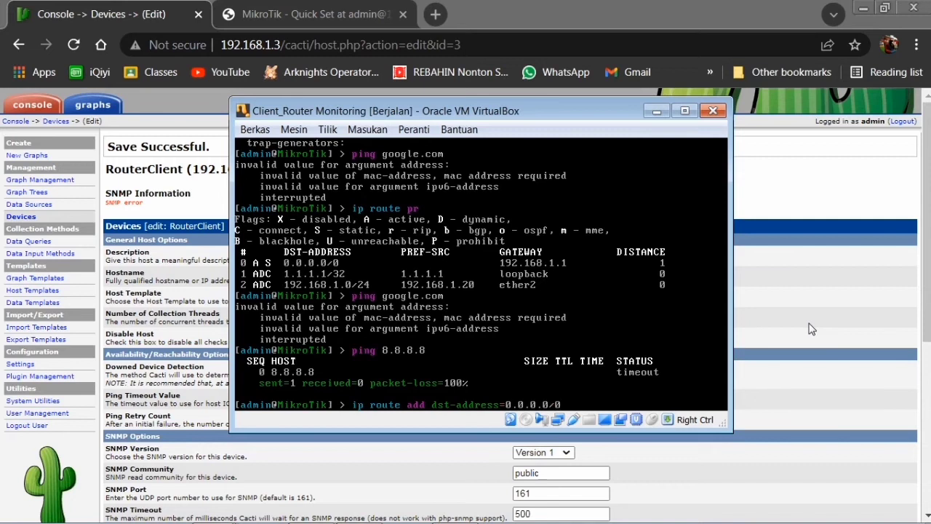
text(.00.0/0 inter)
key(BackSpace)
key(BackSpace)
key(BackSpace)
key(BackSpace)
key(BackSpace)
text(ga)
key(Tab)
text(192.168.1)
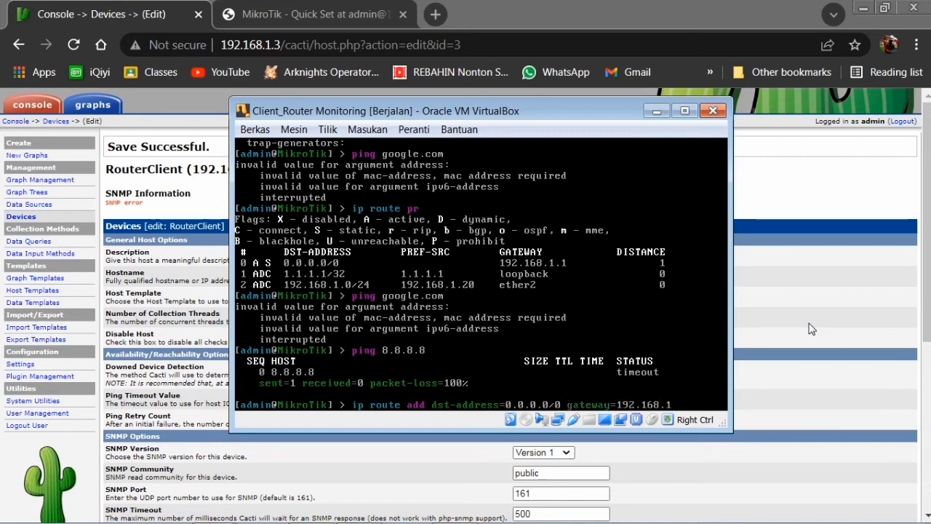
text(.1)
key(Return)
Test the new route by pinging google.com and 8.8.8.8 from the router.
text(ping google.com)
key(Return)
text(pi)
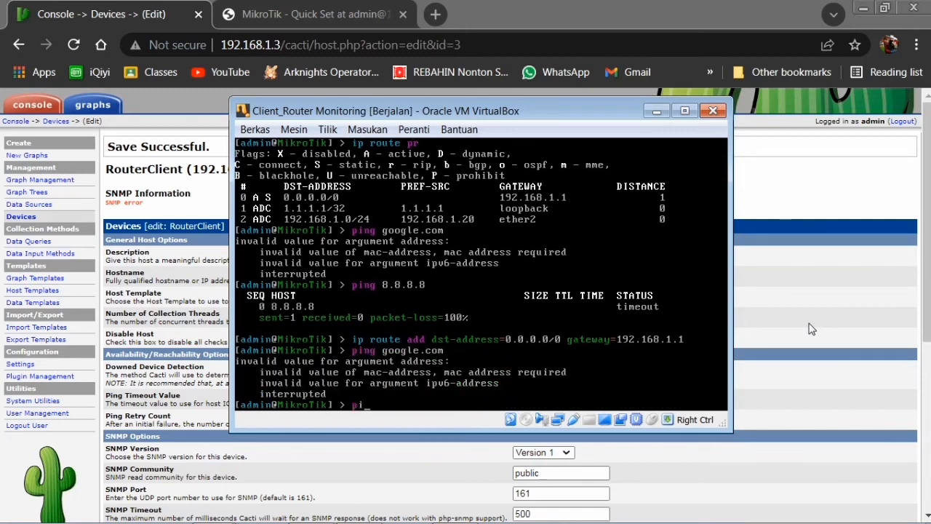
text(ng 8.8.8.8)
key(Return)
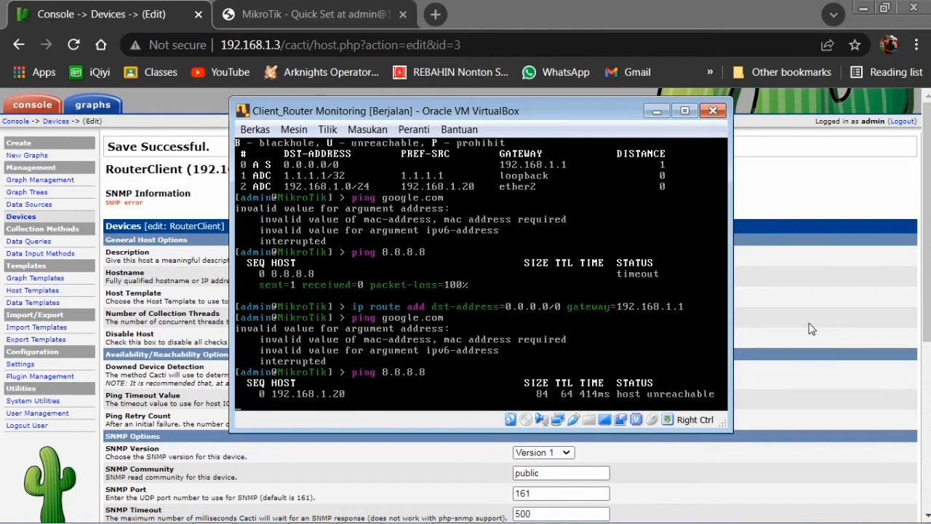
key(ctrl+c)
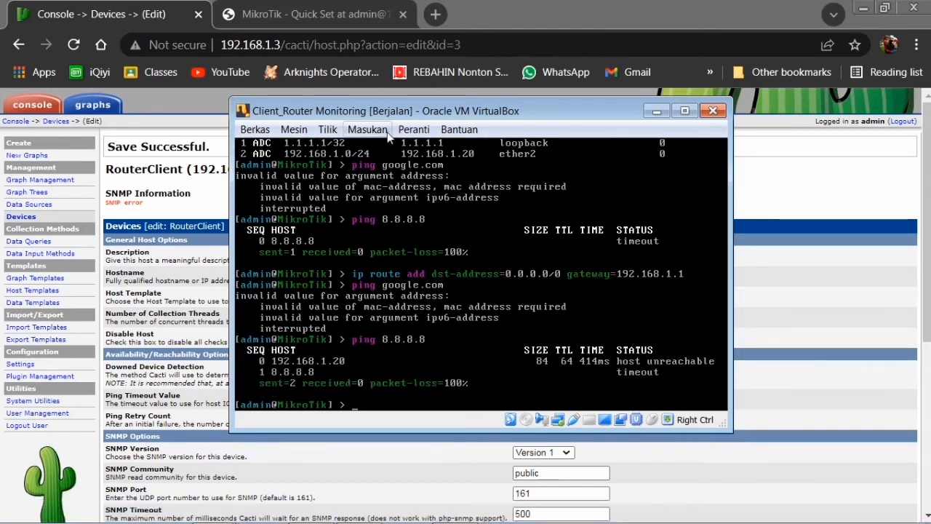
Disconnect the virtual machine's second network adapter and attach it to NAT in the network settings.
click(413, 129)
mouse_move(451, 185)
click(653, 189)
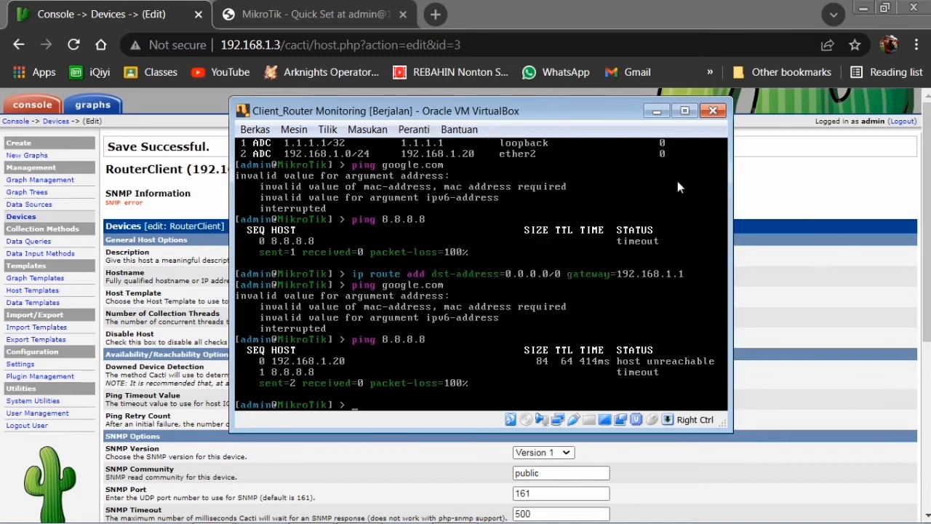
click(422, 132)
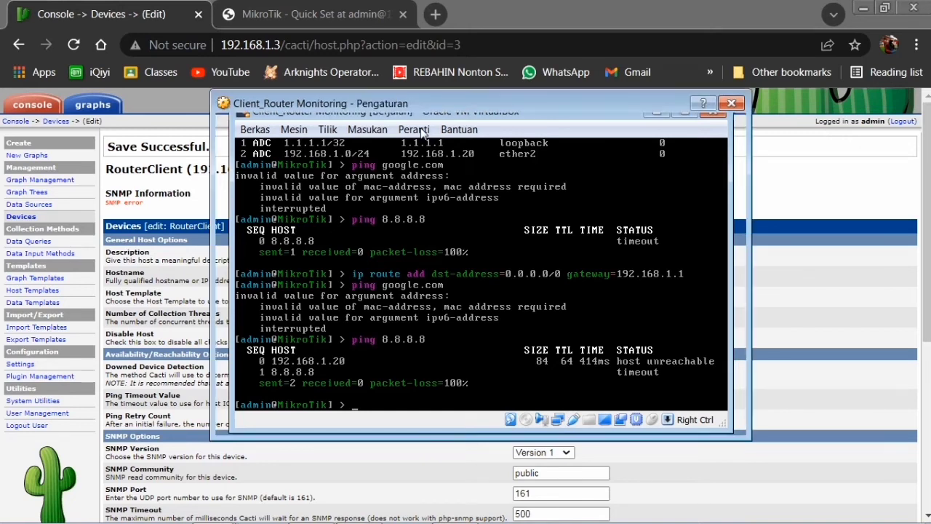
click(430, 240)
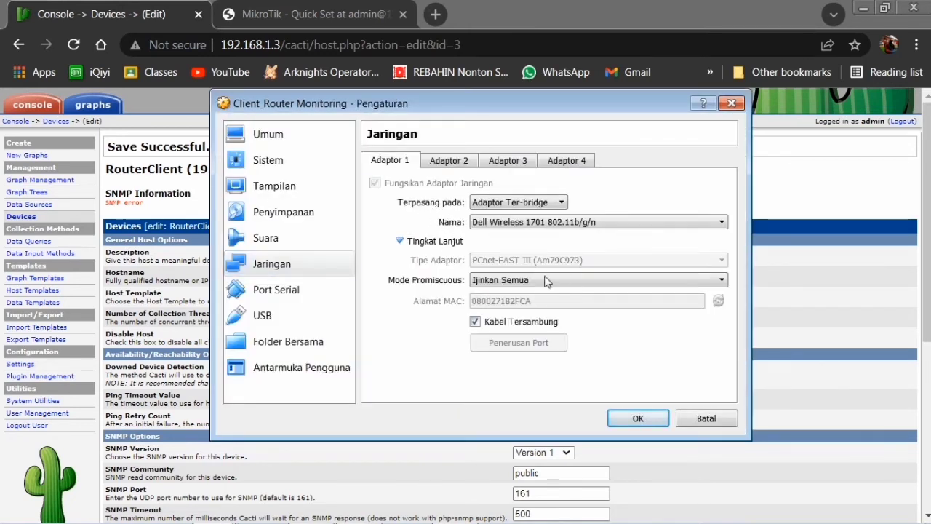
click(467, 163)
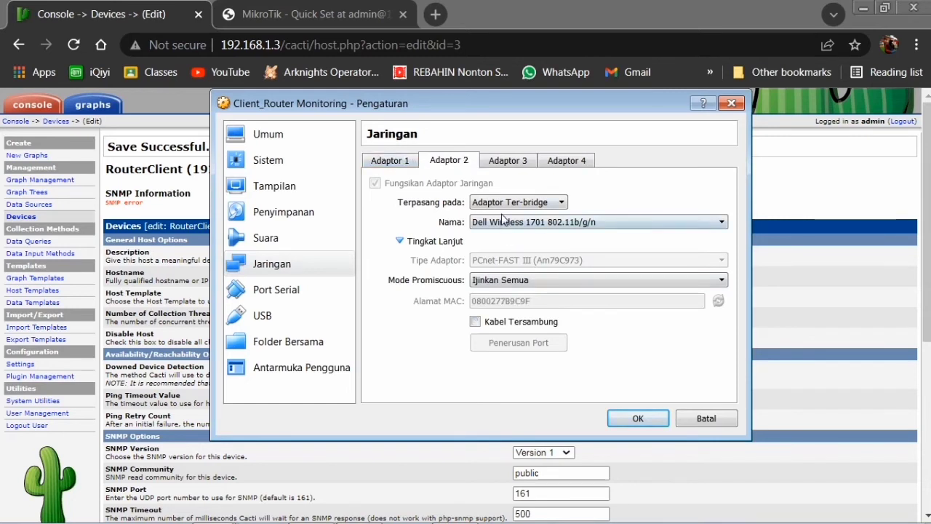
click(509, 203)
click(512, 227)
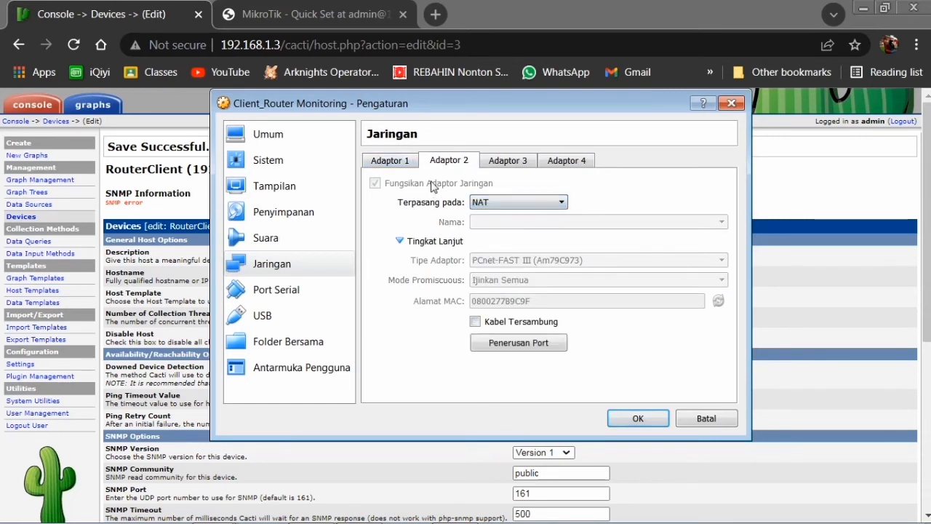
click(395, 166)
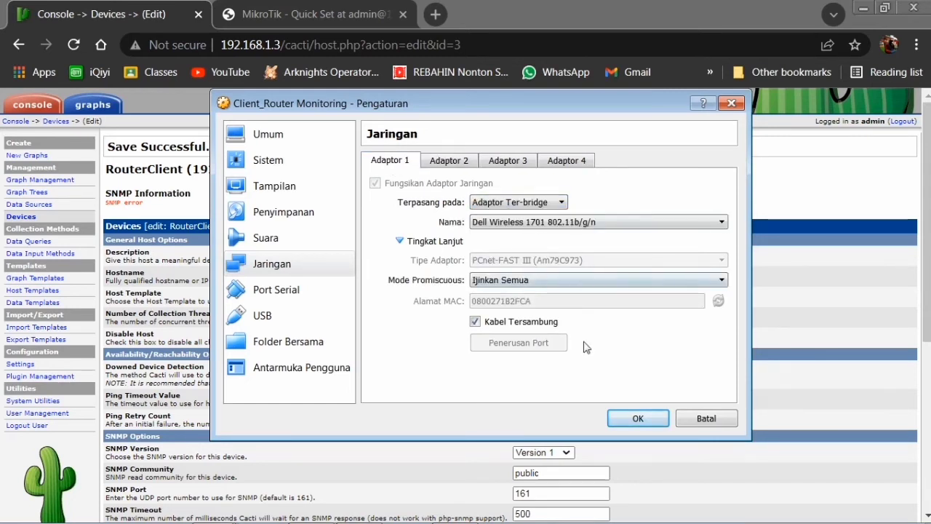
click(643, 412)
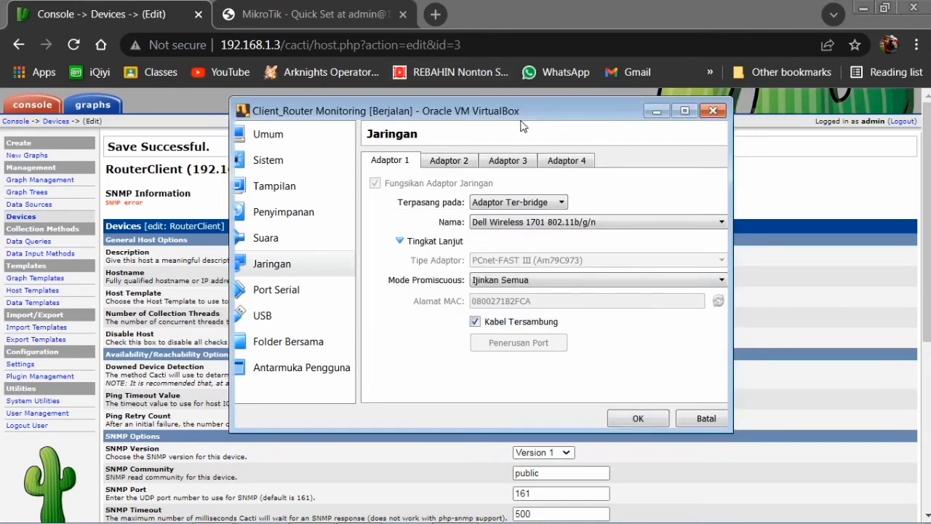
Set the router's DNS server to 118.98.44.100 and allow remote requests.
text(ip dns)
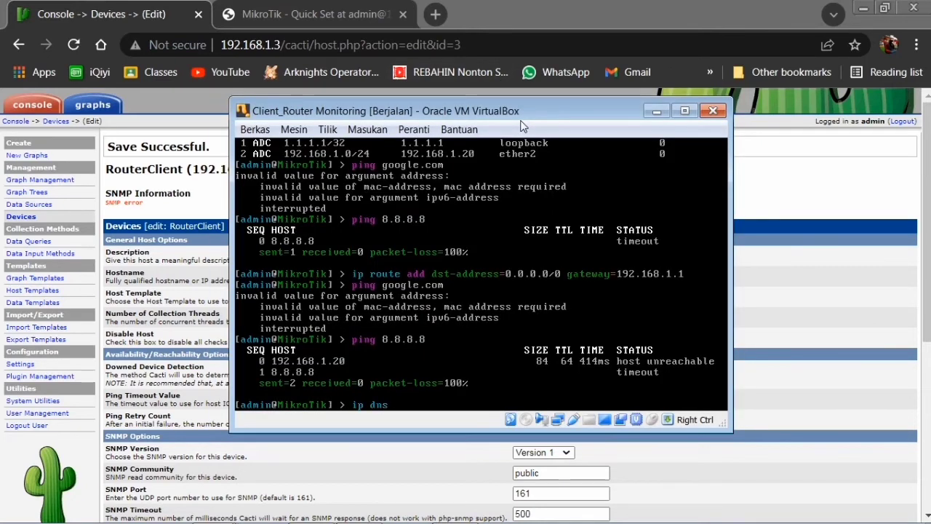
text( set servers=1)
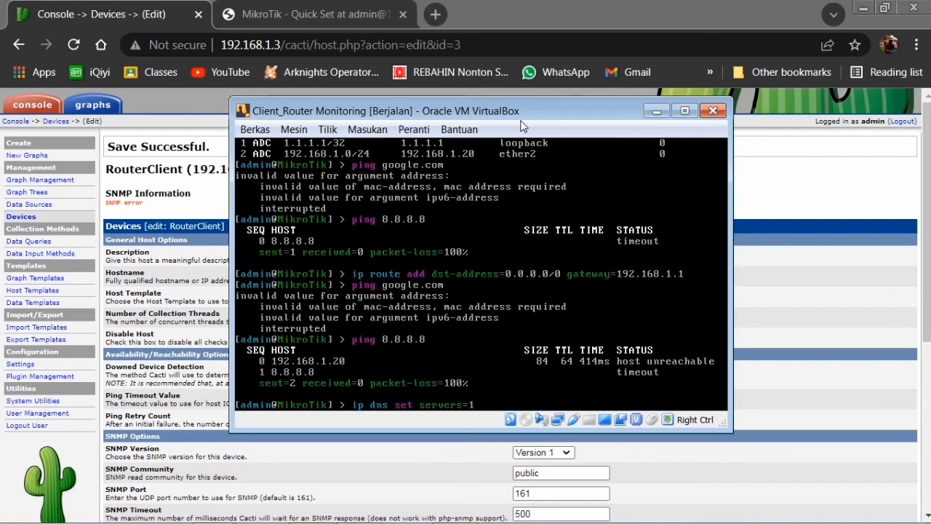
text(18.98.44.100)
key(Return)
key(Up)
text(al)
key(Tab)
text(yes)
key(Return)
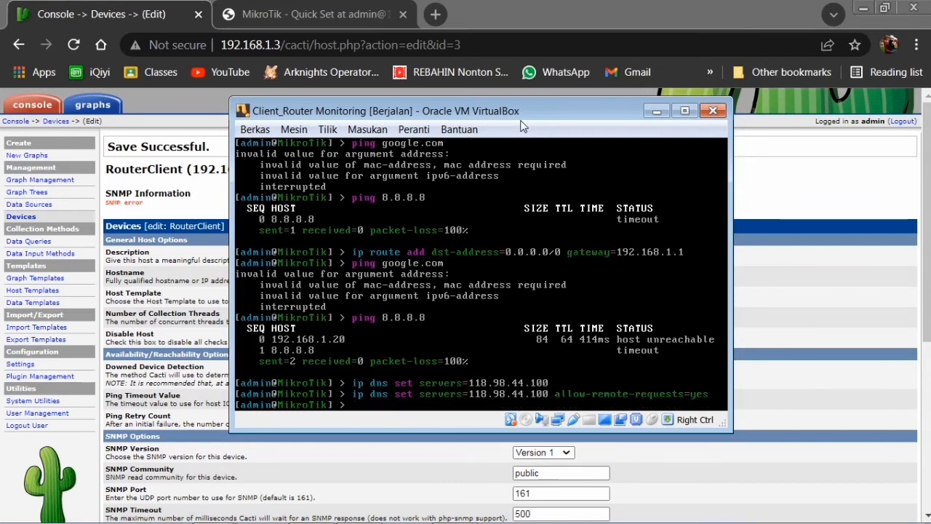
Print the routing table and remove the duplicate default route, entry 1.
text(ip route pr)
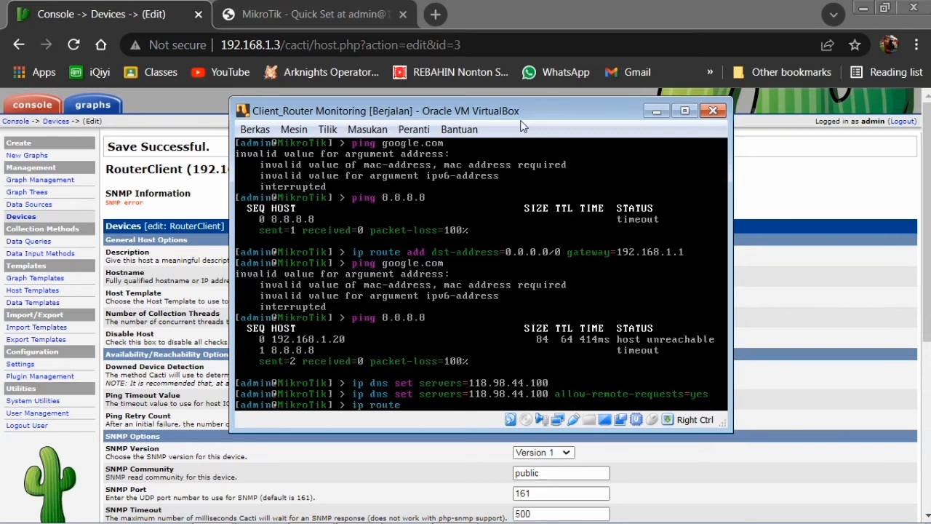
key(Return)
text(ip route)
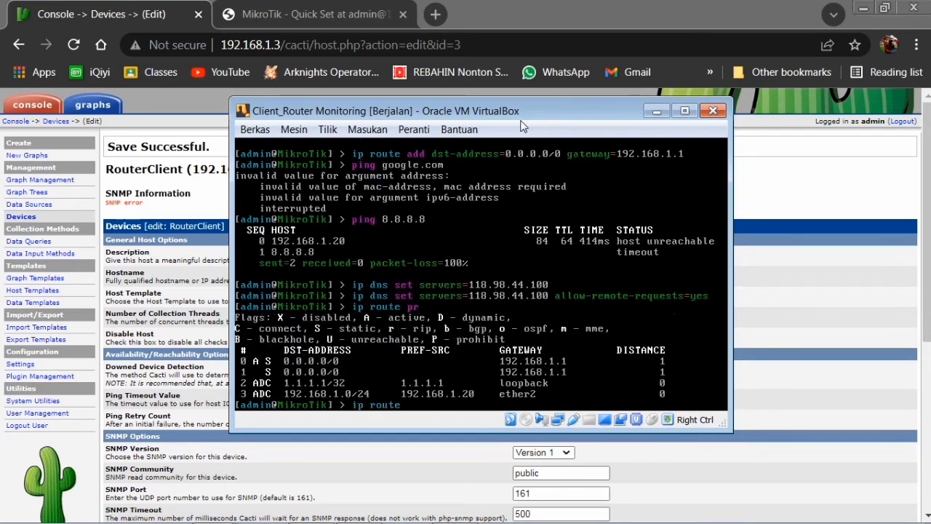
key(BackSpace)
key(BackSpace)
text(rem 0)
key(Return)
Ping google.com and 8.8.8.8 from the router and print its IP address list.
text(ping google.com)
key(Return)
text(ping )
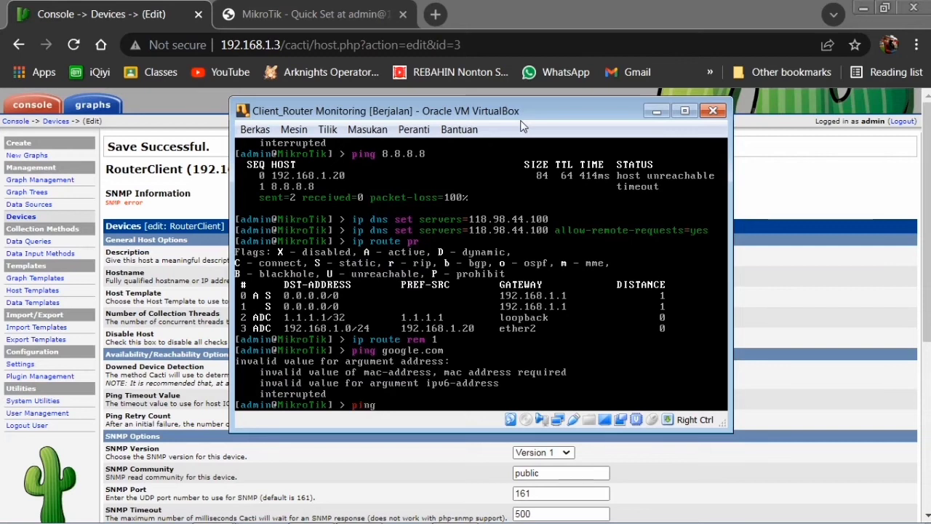
text(8.8.8.8)
key(Return)
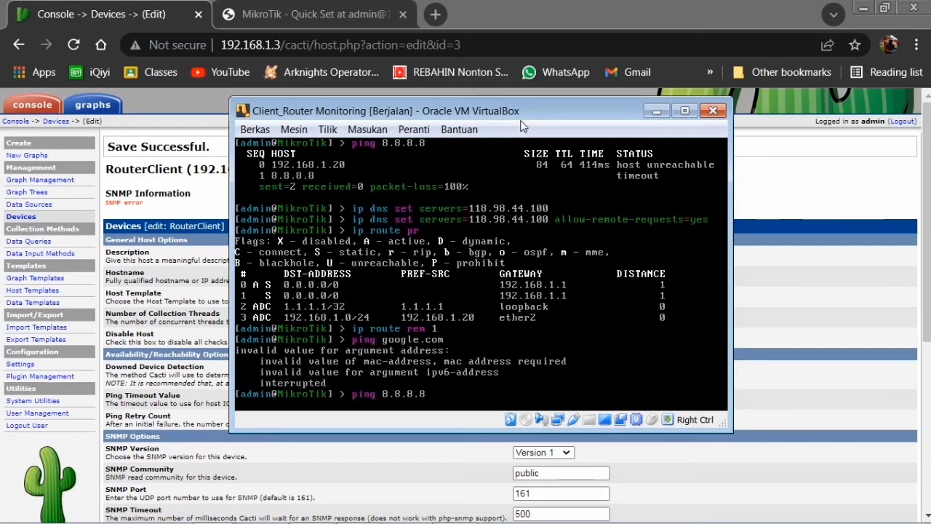
key(ctrl+c)
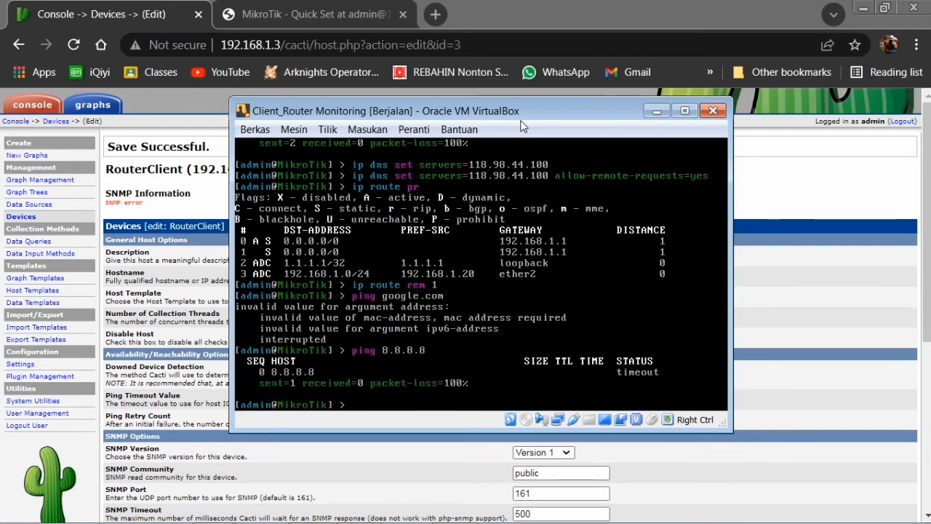
text(ip ad pr)
key(Return)
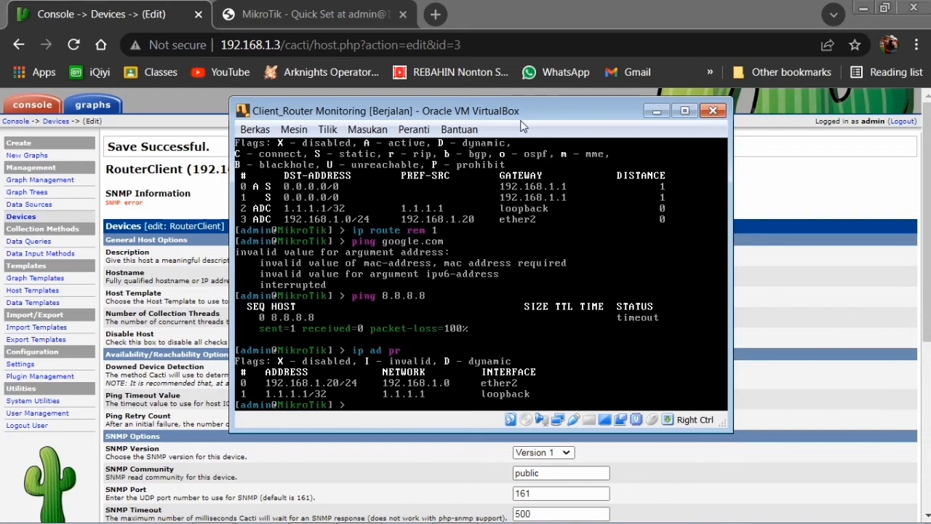
text(ip ad a dd)
key(BackSpace)
key(BackSpace)
key(BackSpace)
key(BackSpace)
key(BackSpace)
key(BackSpace)
key(BackSpace)
key(BackSpace)
text(ip ad ad ad)
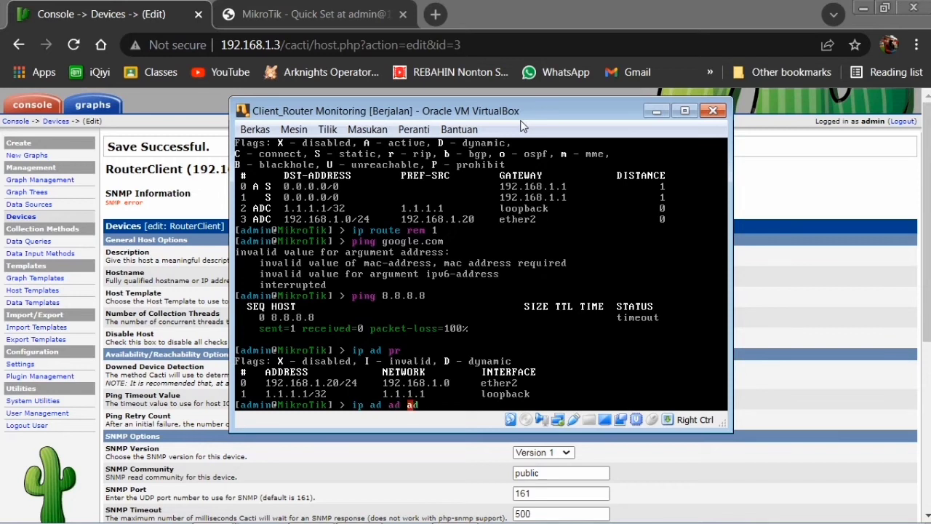
key(Tab)
text(192.168.)
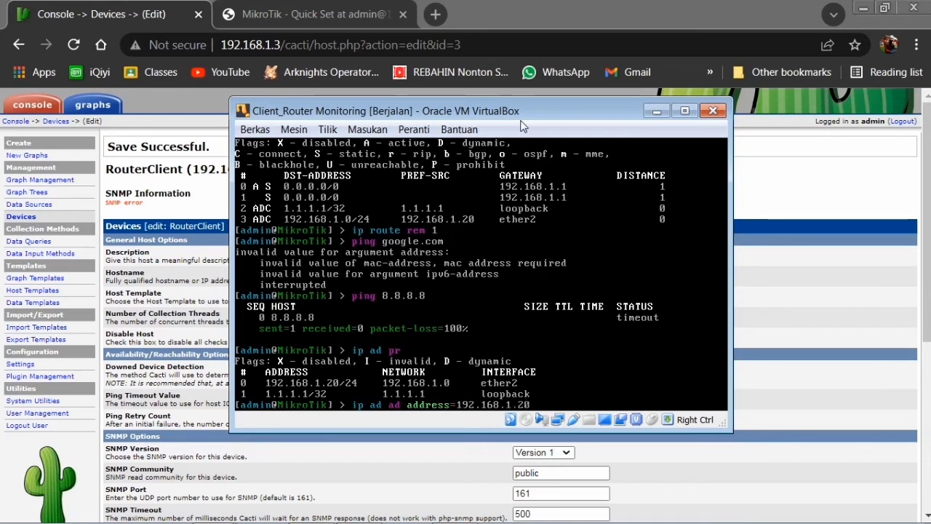
text(1.20.)
key(BackSpace)
key(BackSpace)
key(BackSpace)
key(BackSpace)
key(BackSpace)
key(BackSpace)
key(BackSpace)
key(BackSpace)
key(BackSpace)
key(BackSpace)
key(BackSpace)
key(BackSpace)
key(BackSpace)
key(BackSpace)
key(BackSpace)
key(BackSpace)
key(BackSpace)
key(BackSpace)
key(BackSpace)
key(BackSpace)
key(BackSpace)
key(BackSpace)
key(BackSpace)
key(BackSpace)
key(BackSpace)
key(BackSpace)
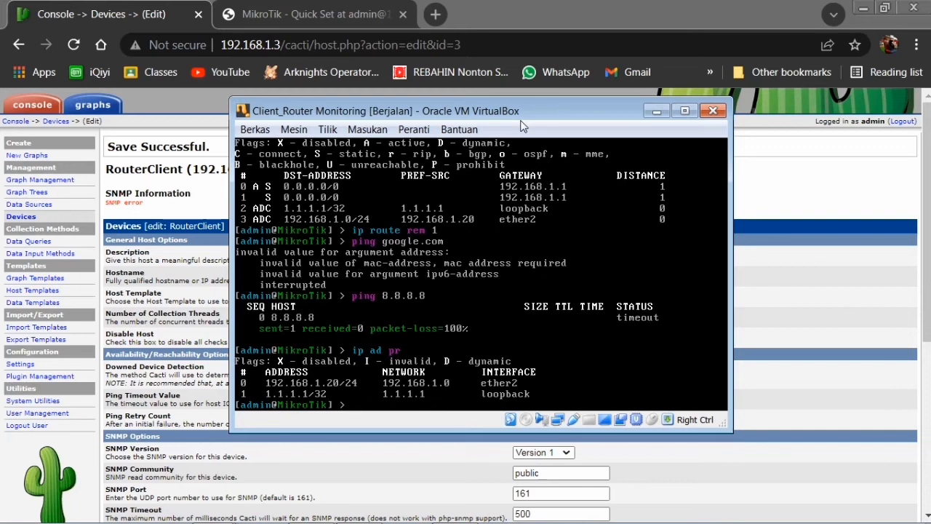
Remove IP address entry 0, the one assigned to ether2.
text(ip )
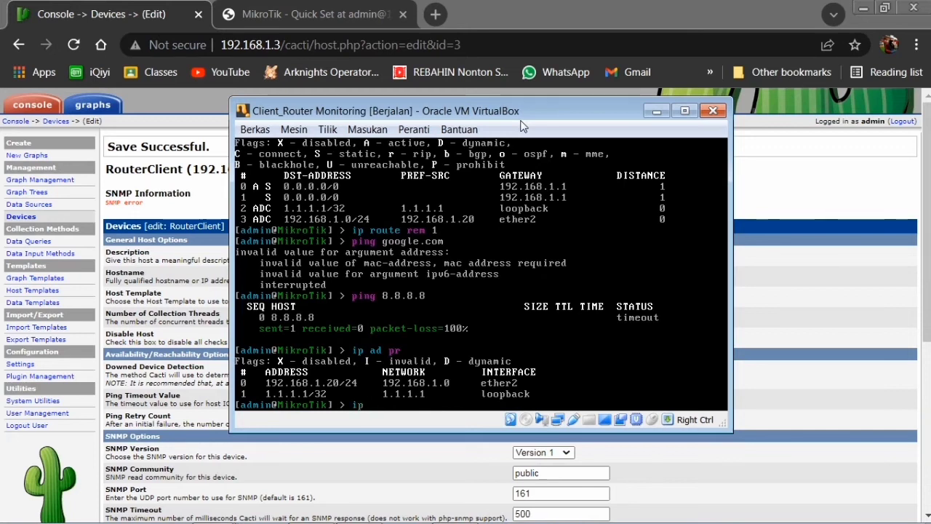
text(ad)
text( rem 0)
key(Return)
Add the IP address 192.168.1.20/24 on interface ether1.
text(ip ad ad ad=192.168.1.20/24)
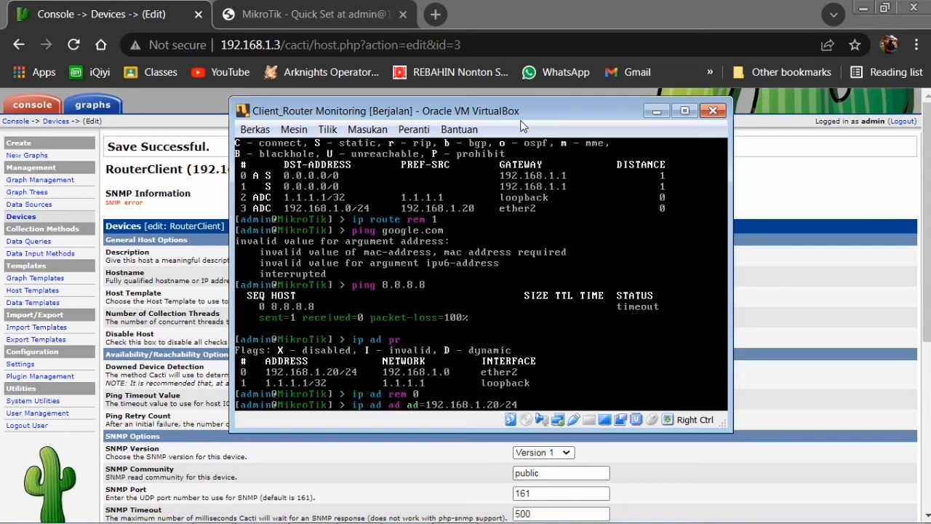
text( interface=ether2)
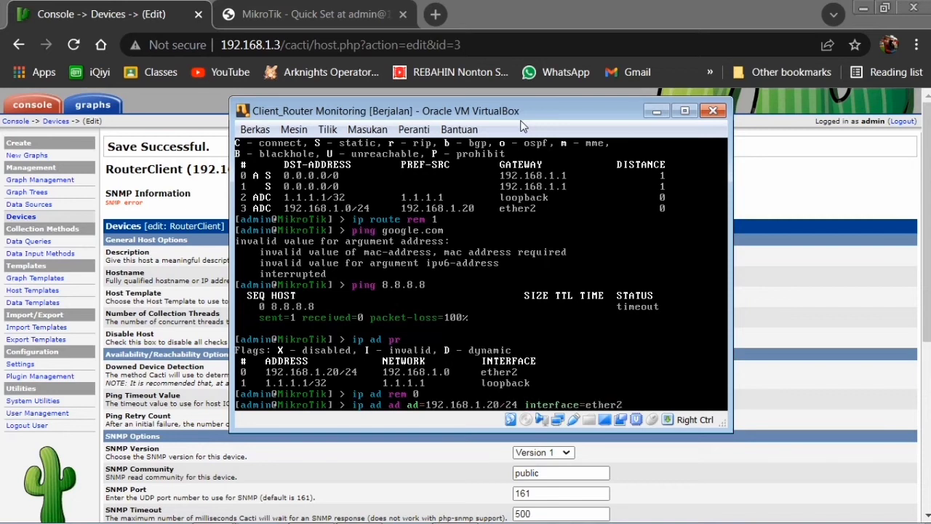
key(BackSpace)
text(1)
key(Return)
Print the router's IP address list and ping google.com.
text(ip ad p)
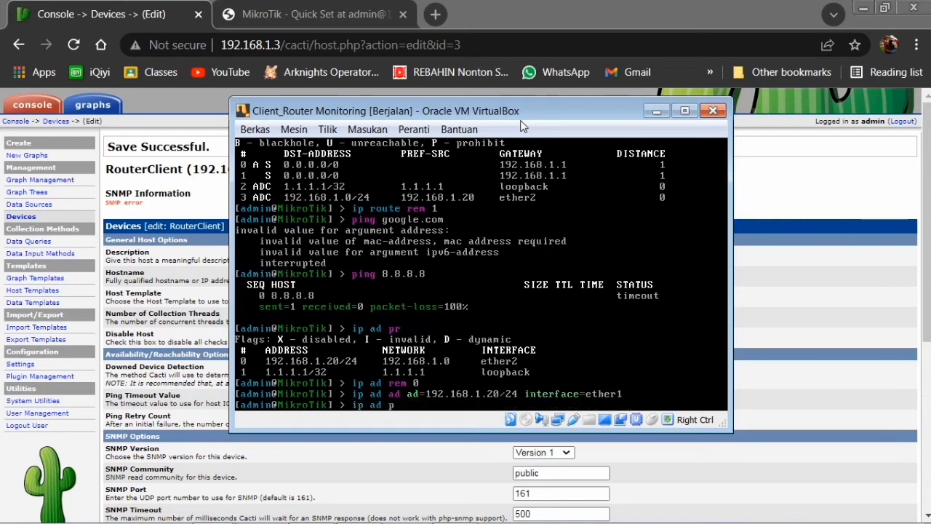
text(r)
key(Return)
text(ping google.com)
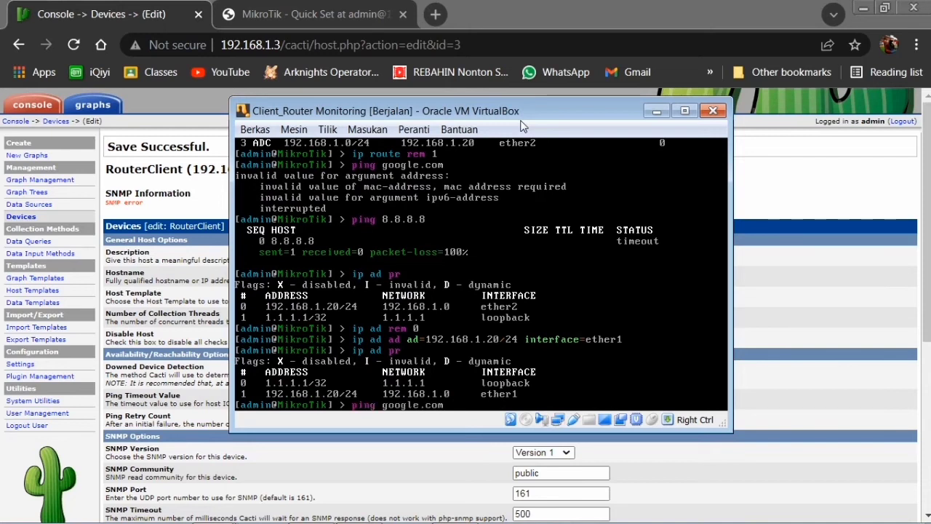
key(Return)
Print the router's routing table and its DNS settings.
text(ip route pr)
key(Return)
text(ip dn)
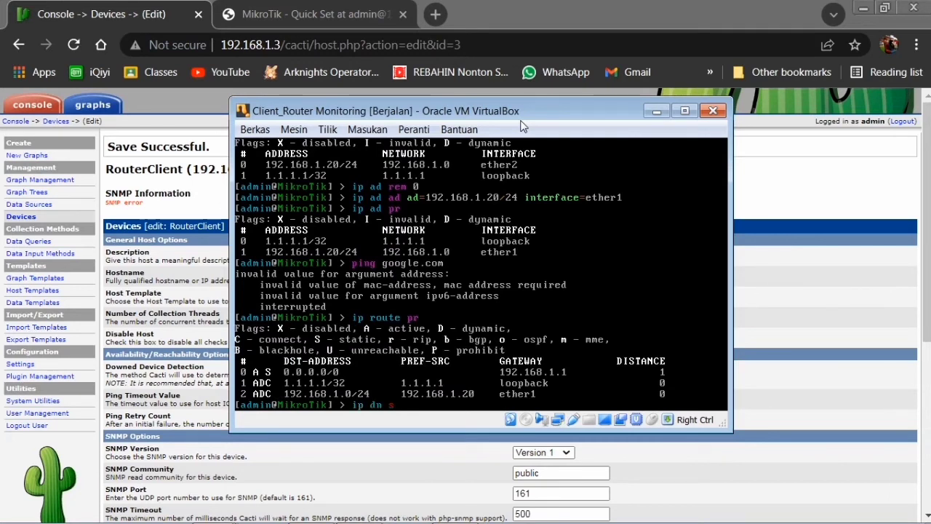
text(s pr)
key(Return)
Ping "8.8.8.8." and google.com from the router, stopping each ping, and return to the Cacti device page.
text(ping 8.8.8.8.)
key(Return)
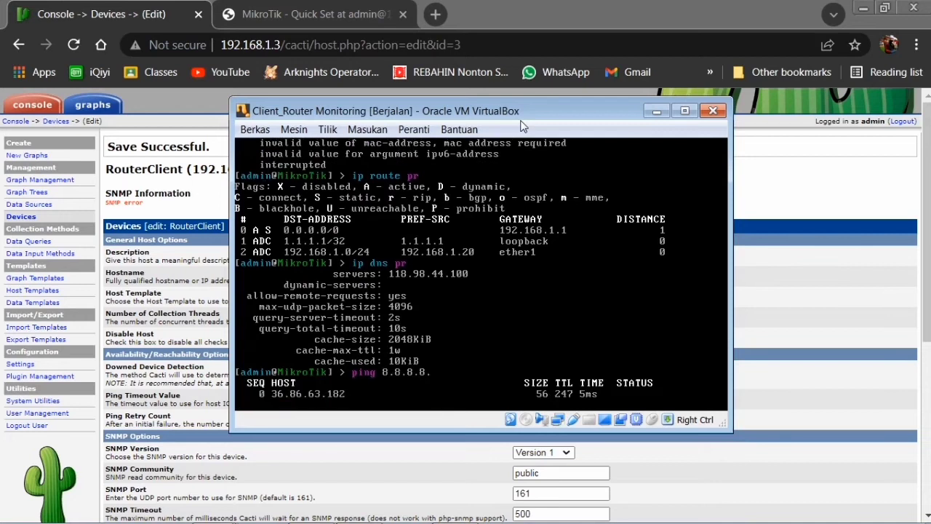
key(ctrl+c)
text(pin)
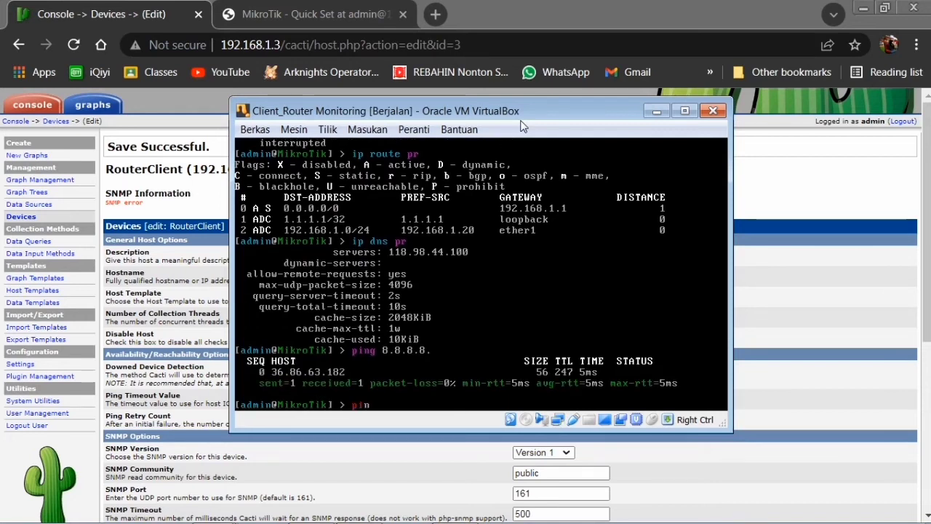
text(g google.coo)
key(BackSpace)
text(m)
key(Return)
key(ctrl+c)
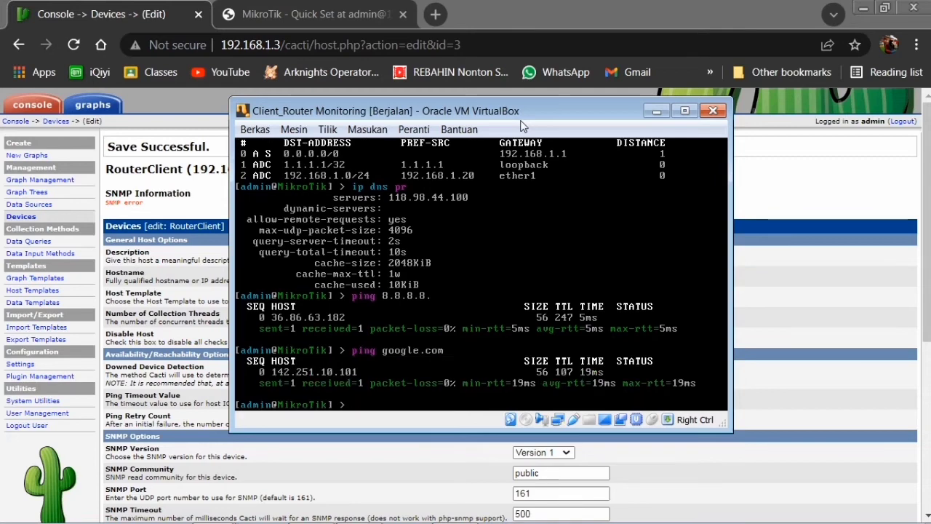
click(657, 111)
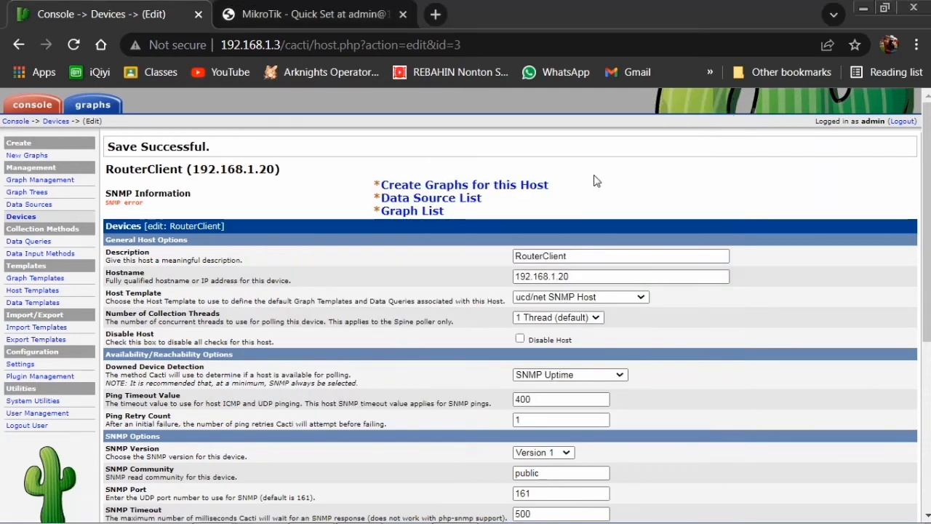
Return to the device list and delete the RouterClient device.
scroll(597, 181, down, 3)
scroll(597, 180, up, 3)
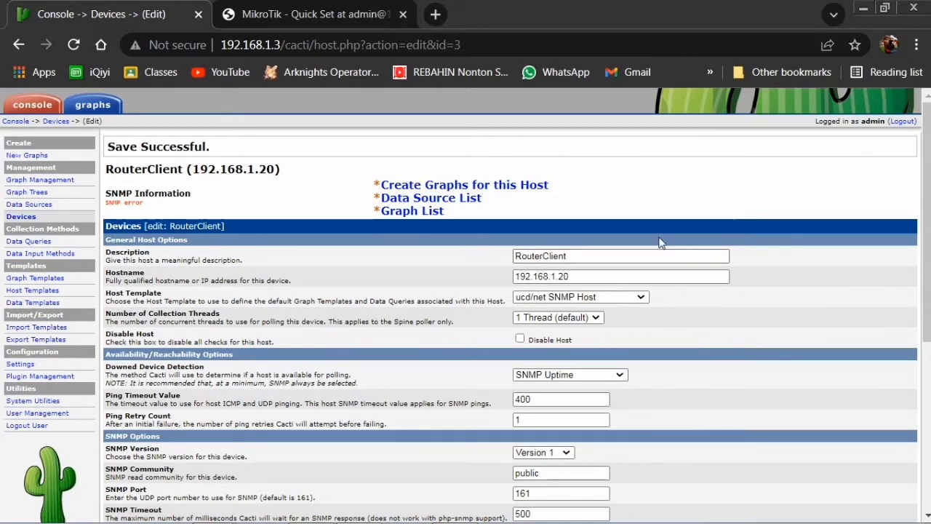
scroll(588, 273, down, 5)
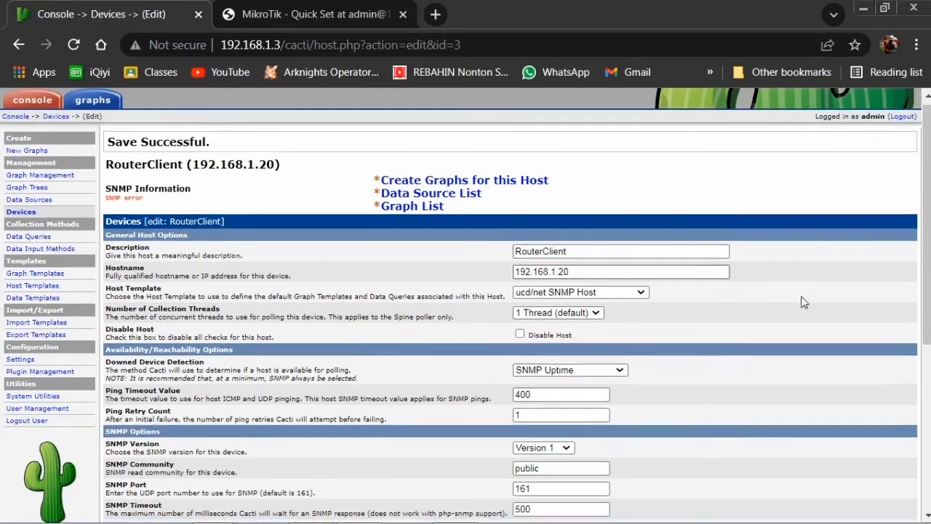
click(872, 513)
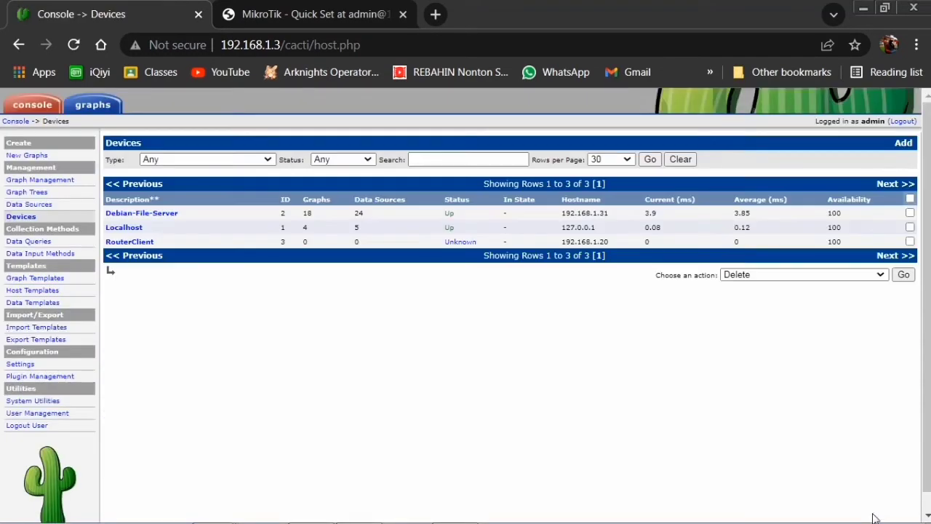
click(911, 241)
click(904, 275)
click(730, 240)
Add a new device described as RouterClient with hostname 192.168.1.20 and the ucd/net SNMP Host template, and save it.
click(905, 144)
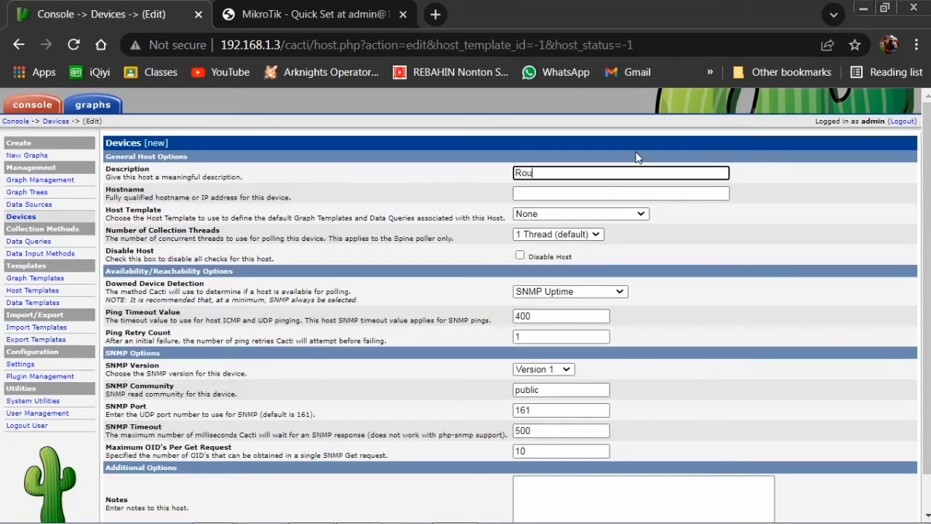
text(RouterClient)
key(Tab)
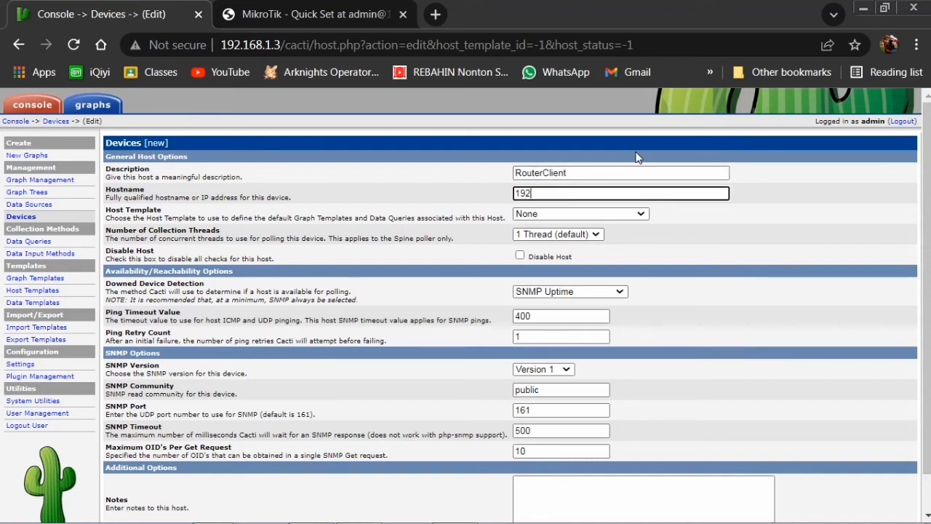
text(192.168.1.20)
key(Tab)
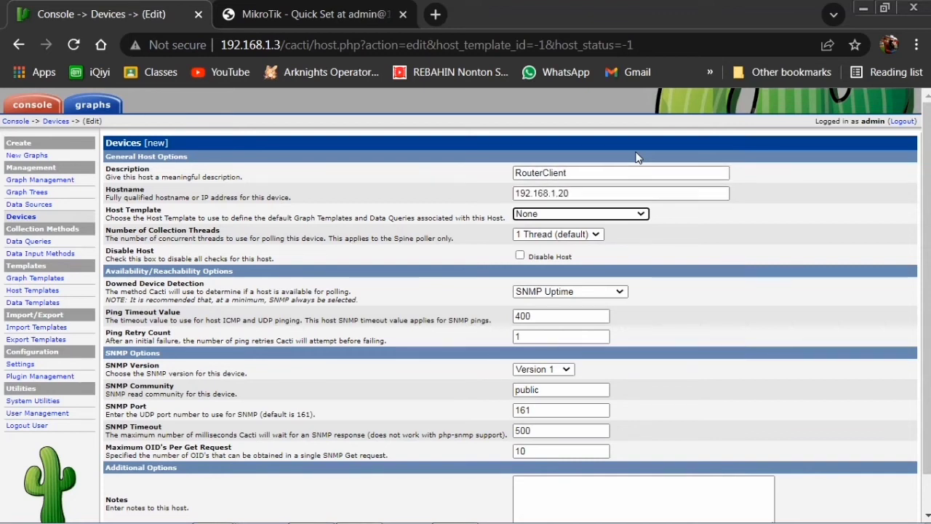
click(582, 214)
click(604, 300)
scroll(769, 247, down, 1)
click(896, 510)
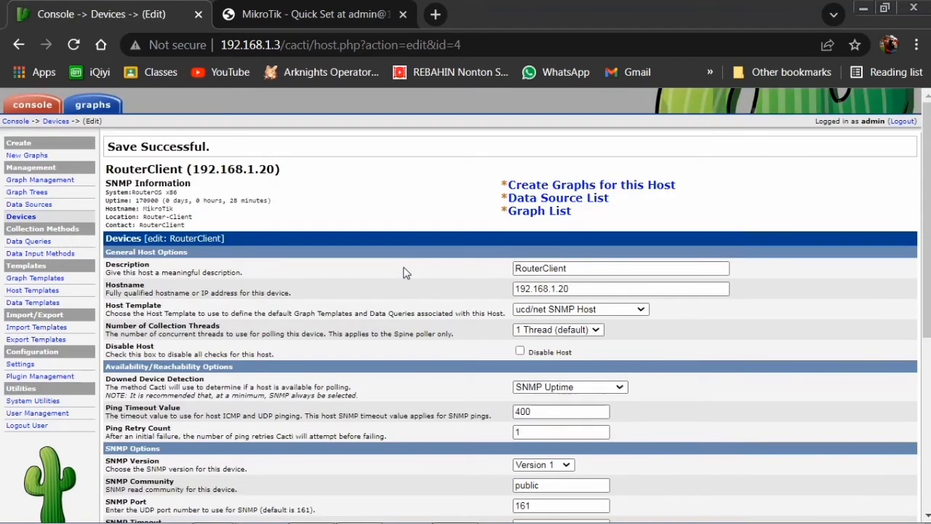
Check the RouterClient device's SNMP information, including its contact and location, against the MikroTik Quick Set page.
drag(106, 201, 188, 218)
drag(114, 227, 188, 229)
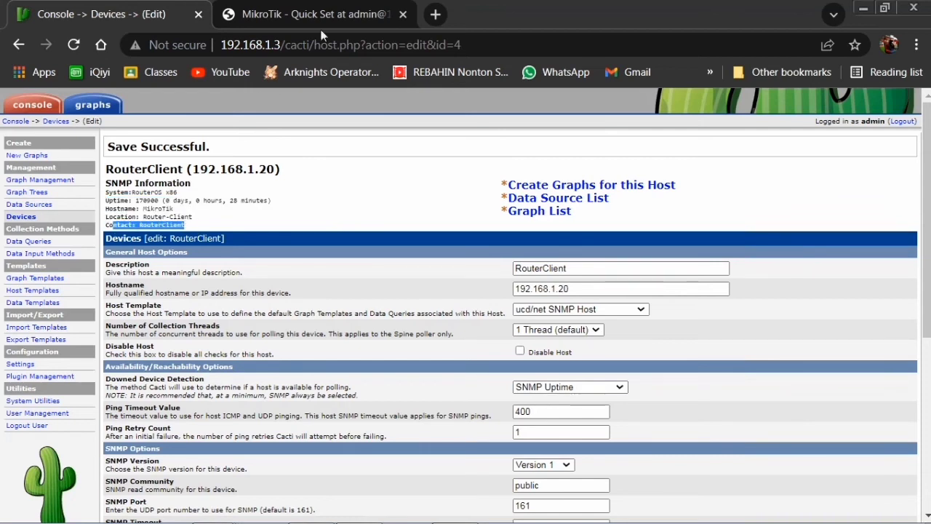
click(327, 10)
click(51, 18)
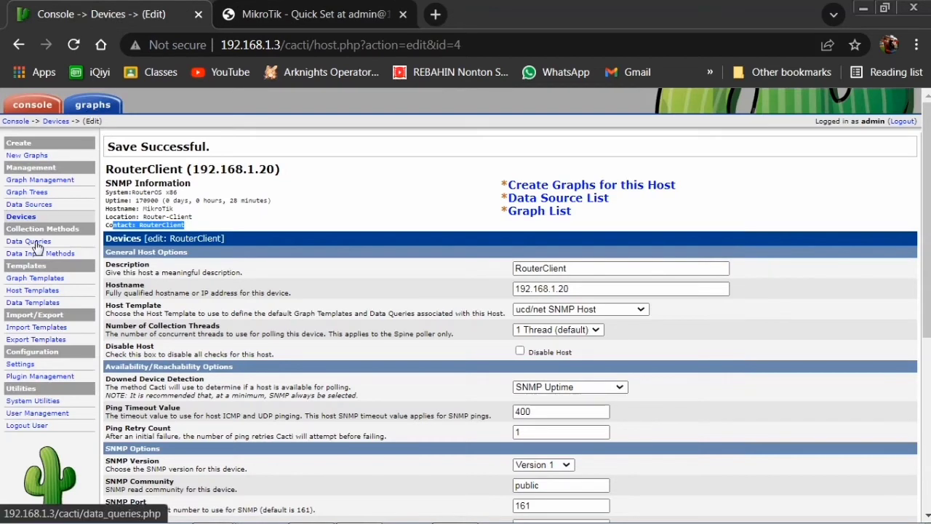
Create a new graph tree named RouterClient.
click(33, 193)
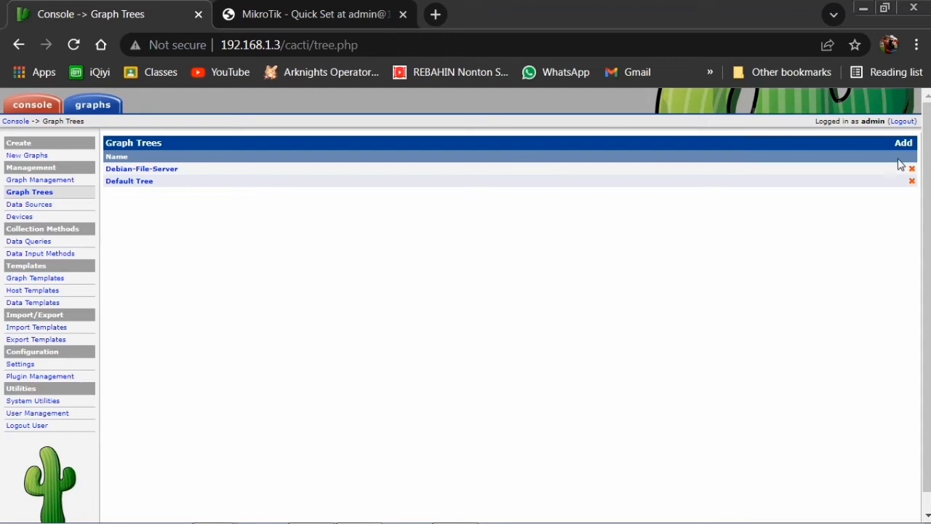
click(905, 145)
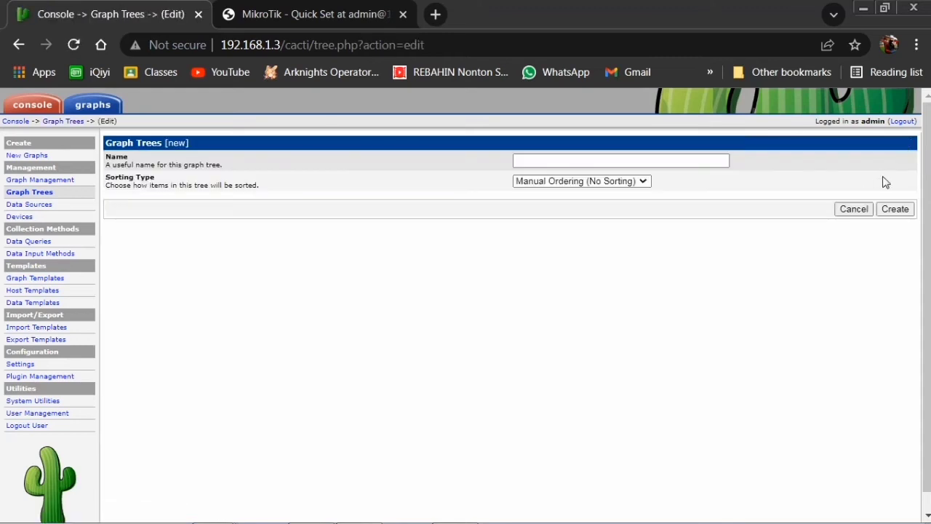
click(610, 155)
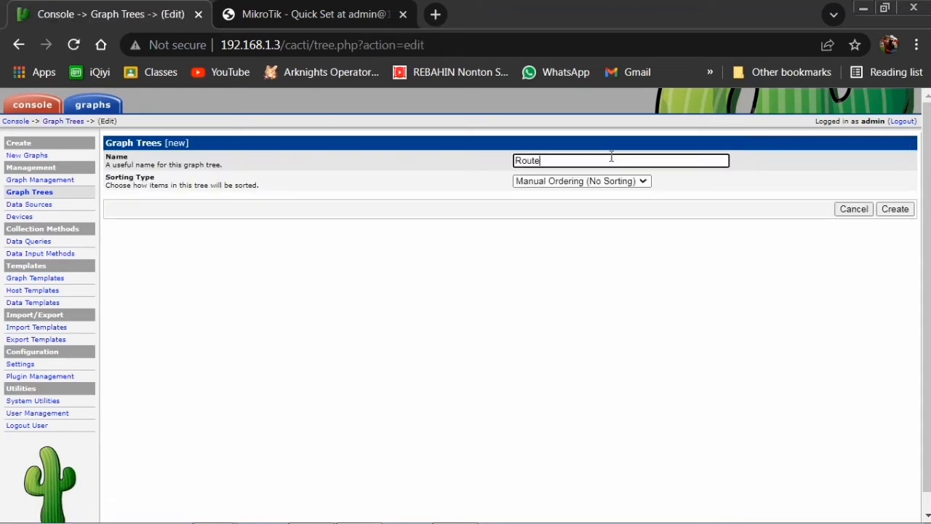
text(RouterClient)
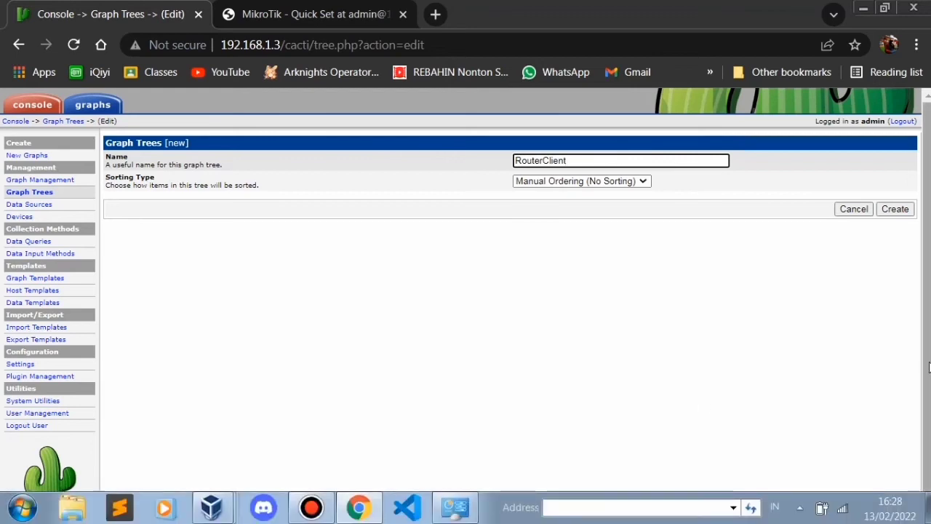
click(894, 210)
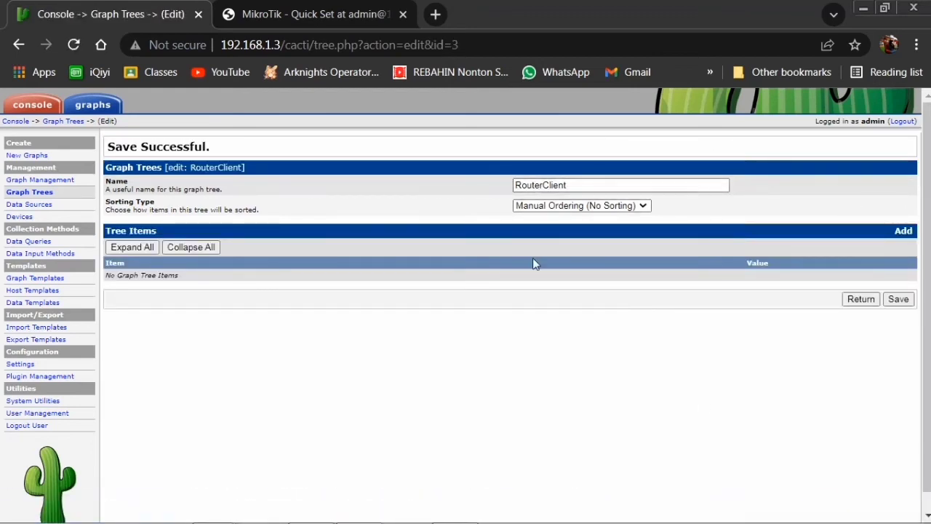
Add a tree item of type Host for RouterClient (192.168.1.20) to the RouterClient tree and save the tree.
click(903, 233)
click(538, 182)
click(538, 203)
click(538, 182)
click(539, 212)
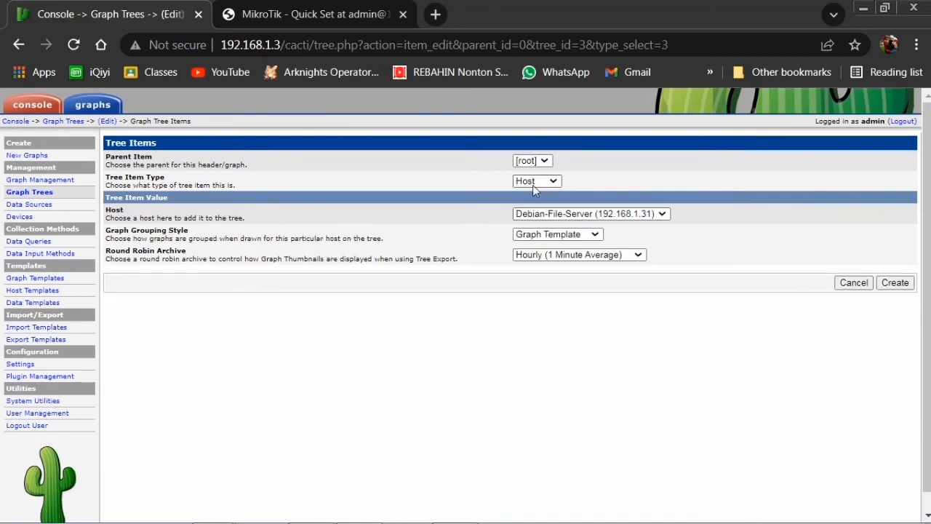
click(547, 215)
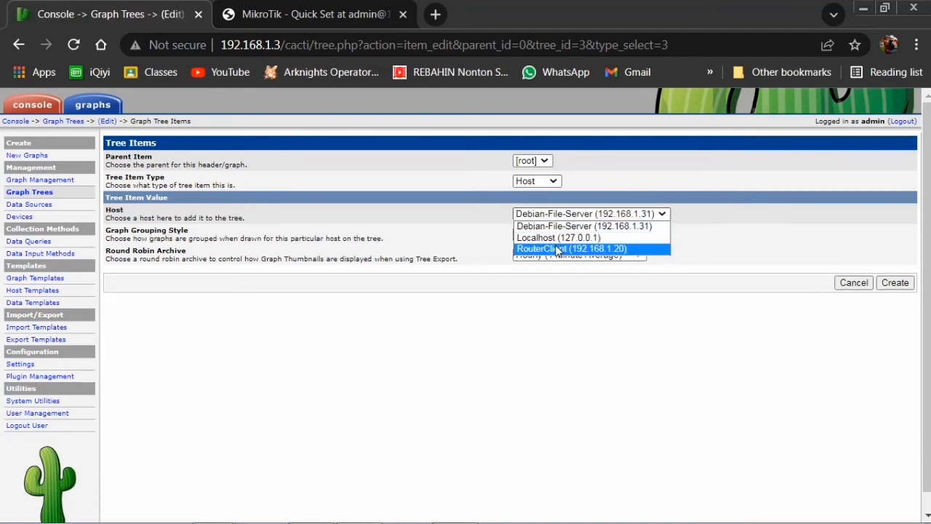
click(557, 251)
click(900, 287)
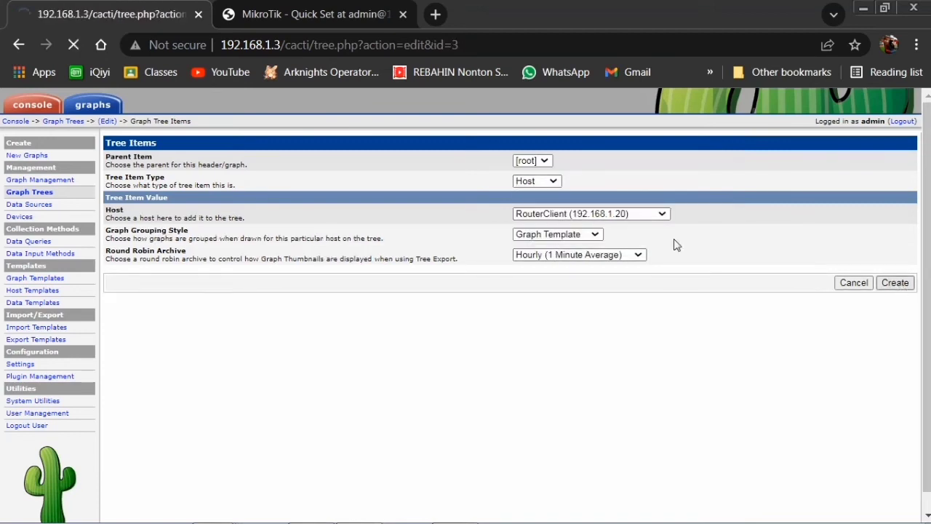
click(902, 301)
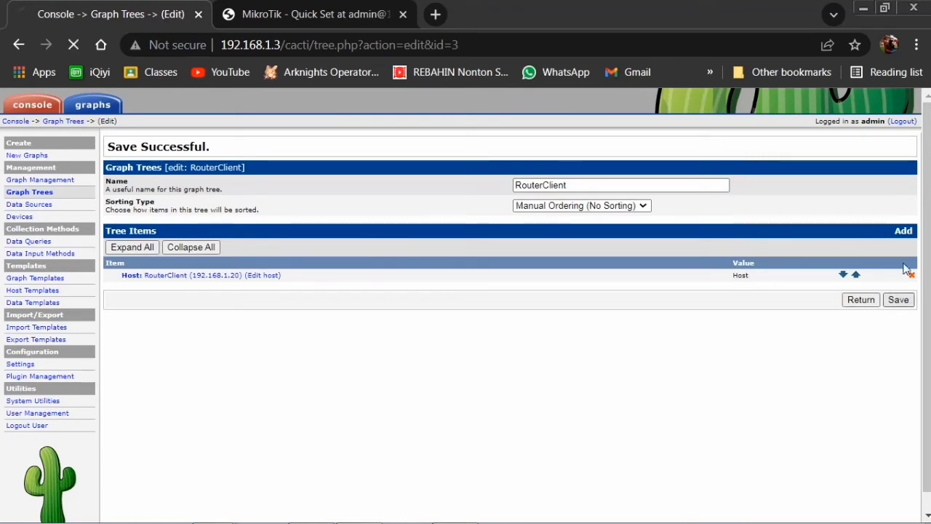
Open the graph view and examine the traffic and disk space graphs of Debian-File-Server.
click(107, 106)
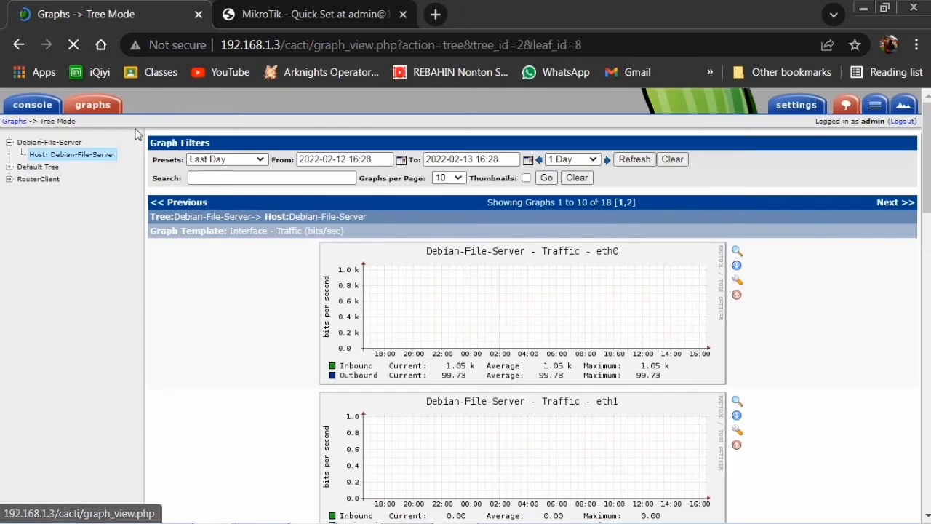
scroll(851, 323, down, 10)
scroll(852, 323, down, 5)
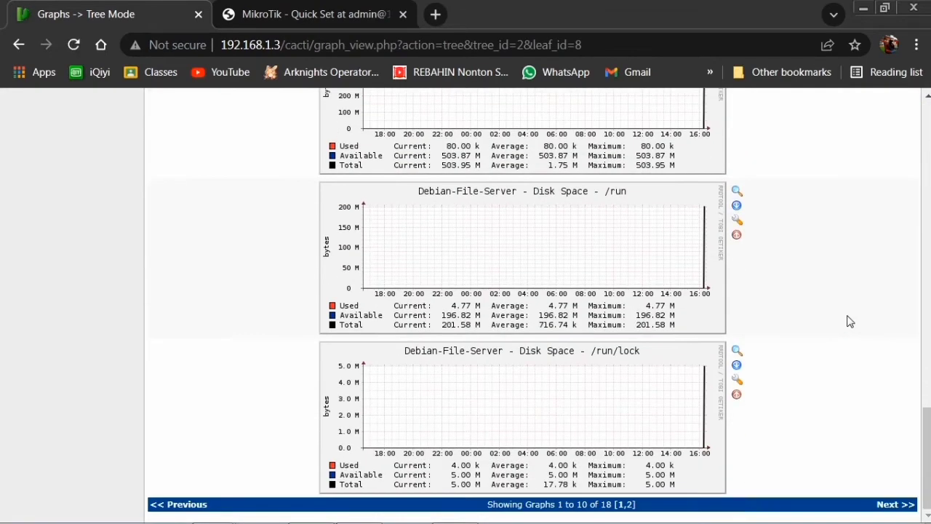
scroll(842, 312, up, 6)
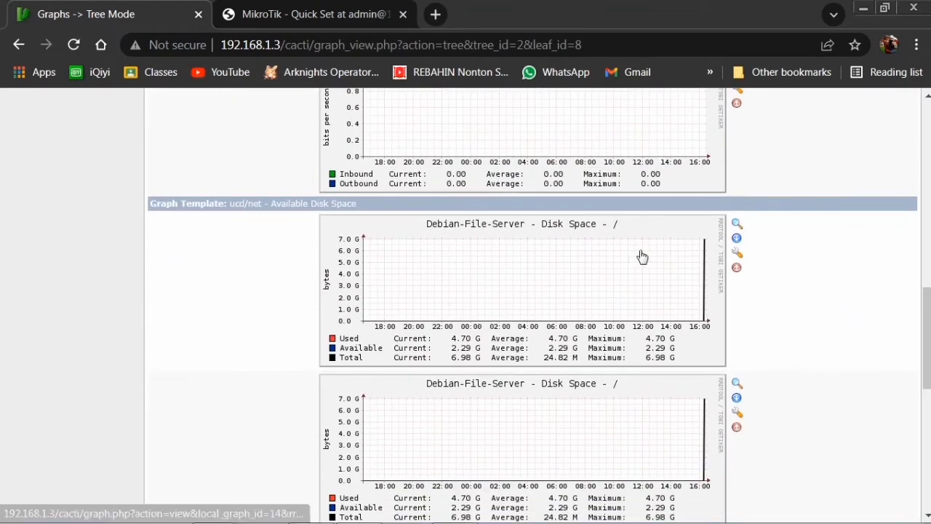
scroll(640, 256, down, 5)
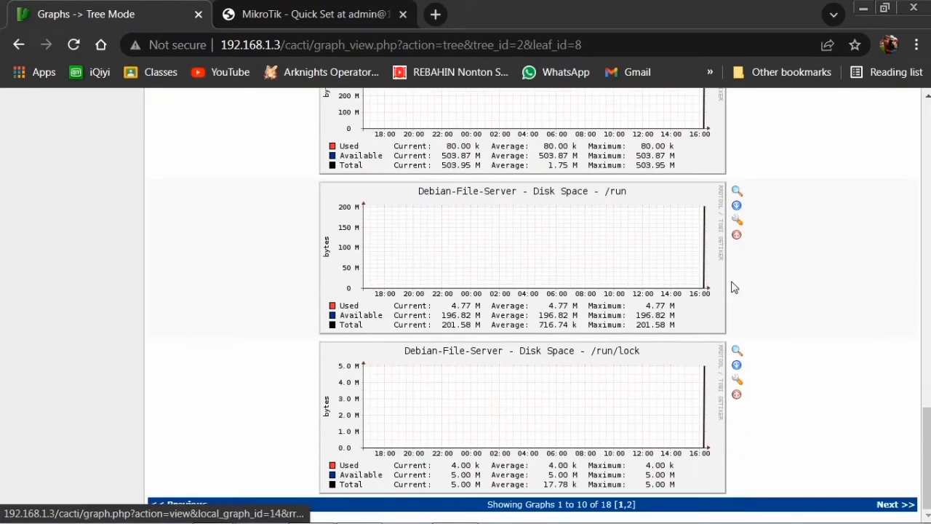
Examine the second page of Debian-File-Server graphs, from disk space through CPU, load, memory and ping latency.
click(892, 506)
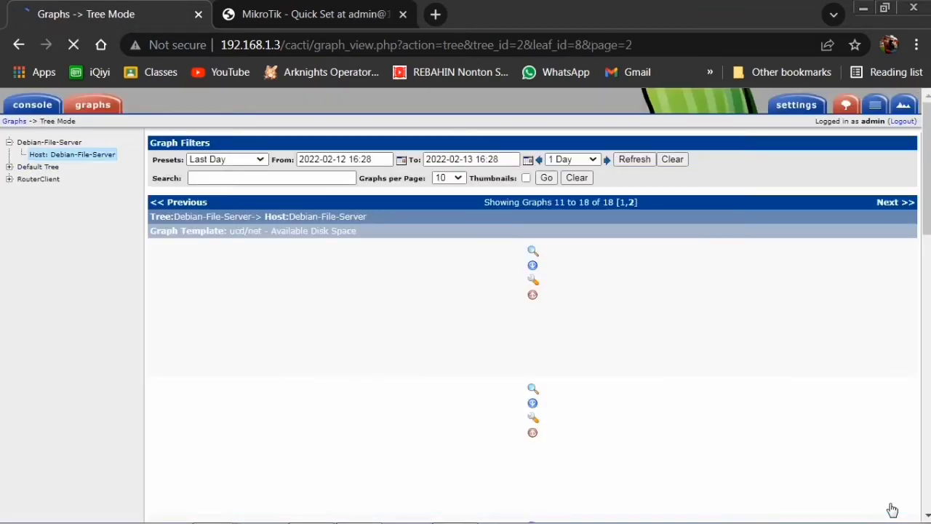
scroll(813, 291, down, 2)
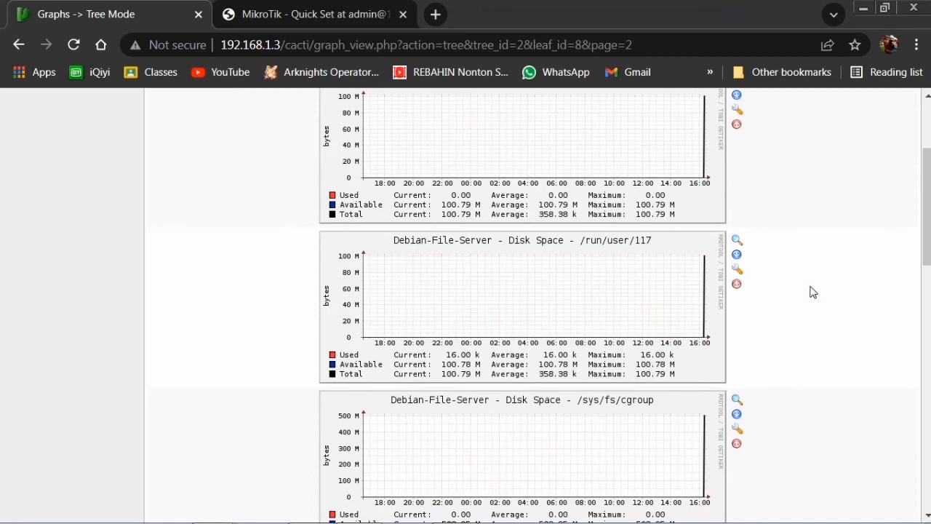
scroll(813, 291, up, 2)
scroll(706, 259, down, 7)
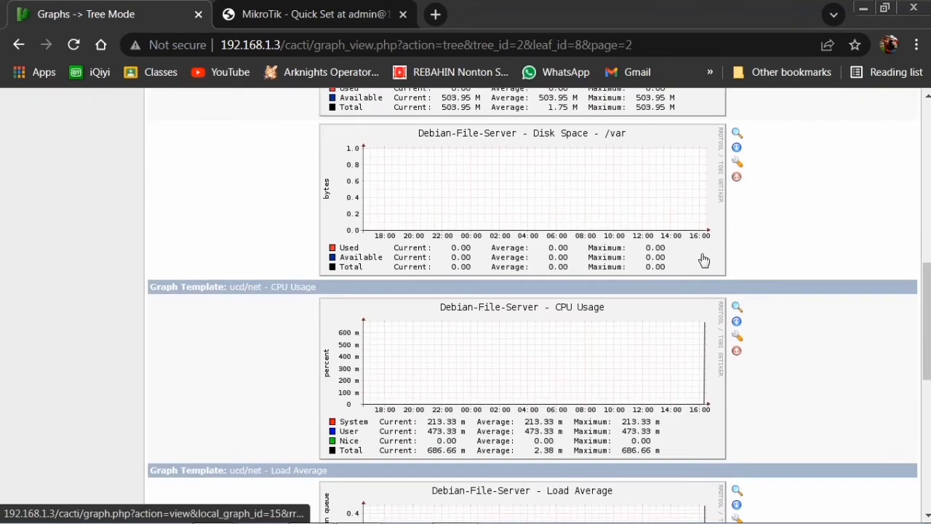
scroll(586, 314, up, 1)
scroll(656, 286, down, 2)
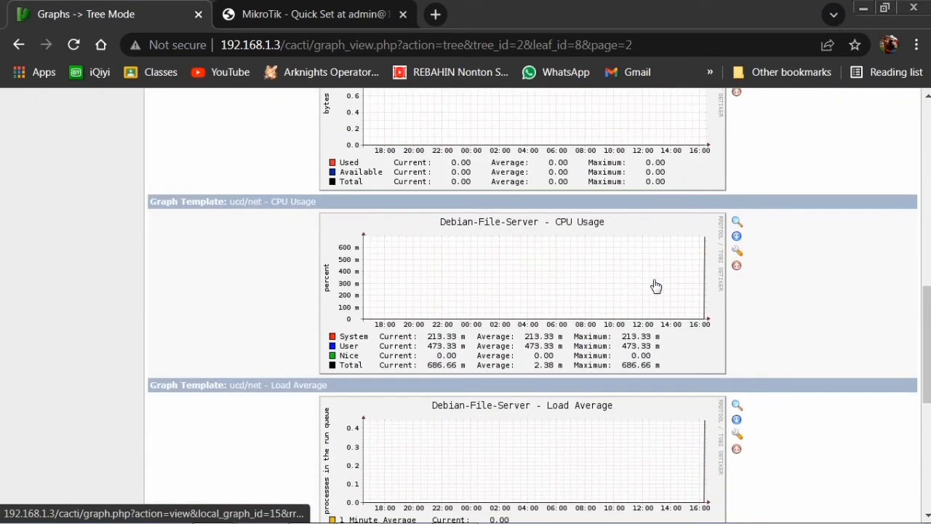
scroll(665, 288, down, 5)
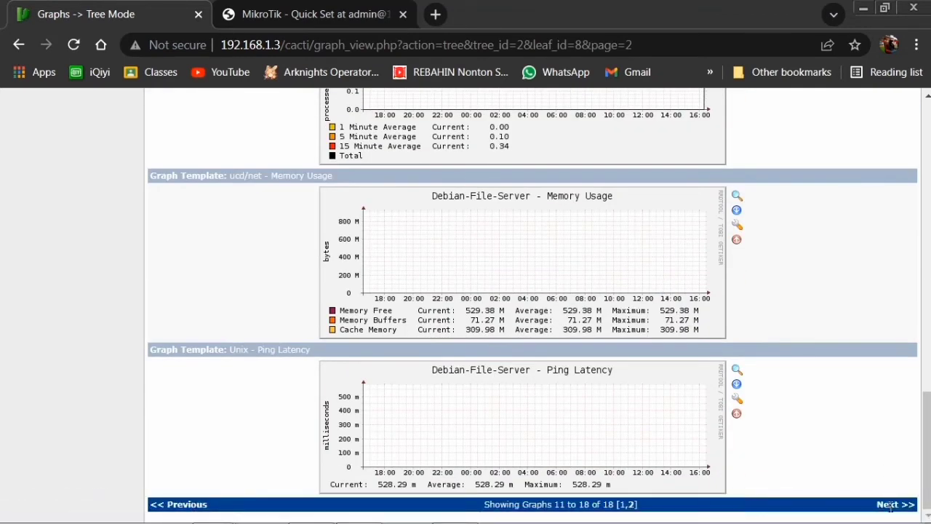
scroll(887, 499, up, 15)
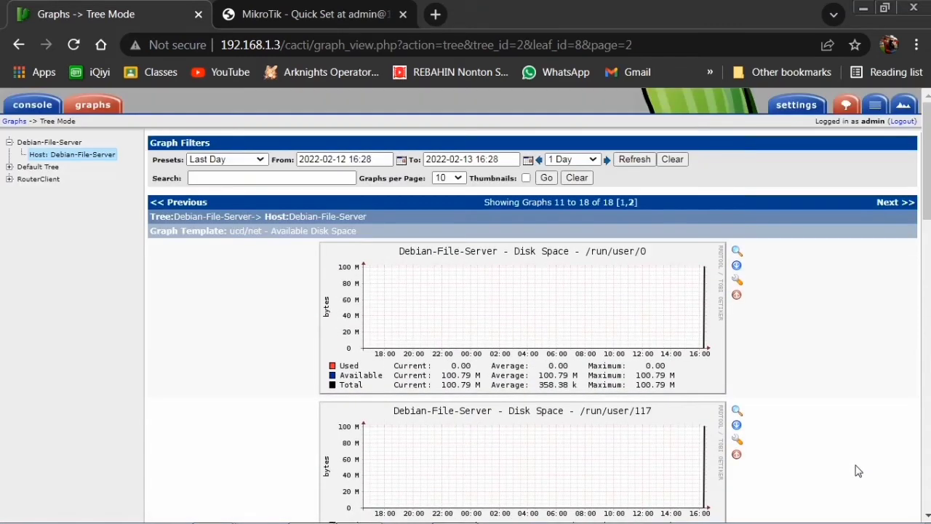
scroll(463, 302, down, 15)
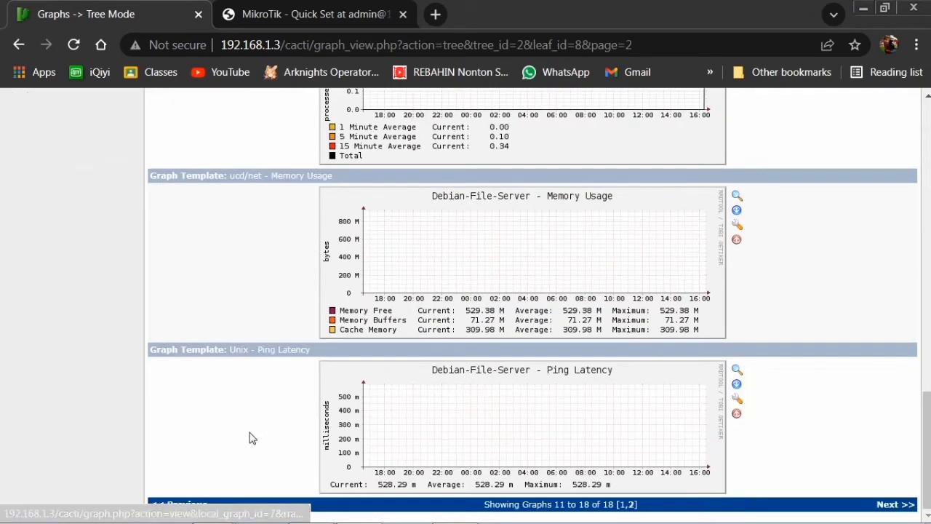
Go back to the first page of Debian-File-Server graphs and review the second page again.
click(187, 505)
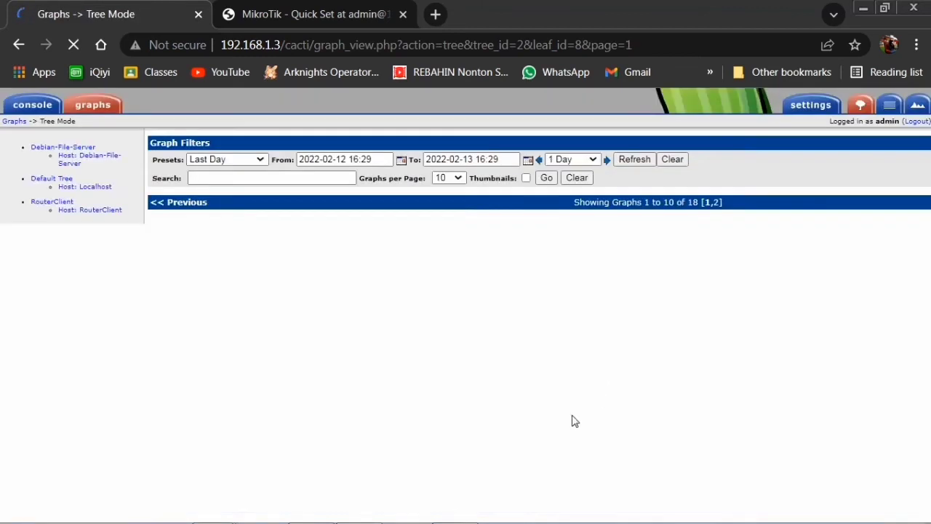
scroll(712, 384, down, 5)
scroll(845, 288, up, 5)
click(906, 203)
scroll(520, 389, down, 5)
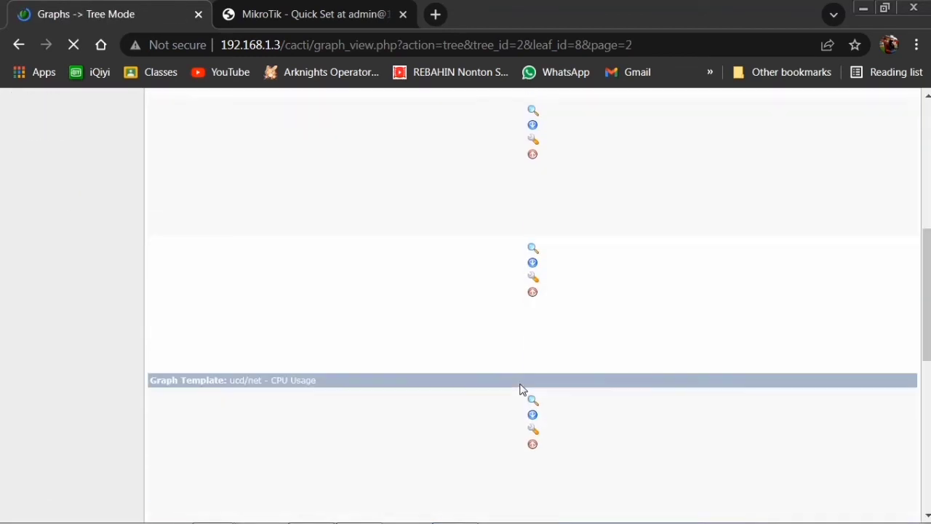
scroll(520, 390, down, 7)
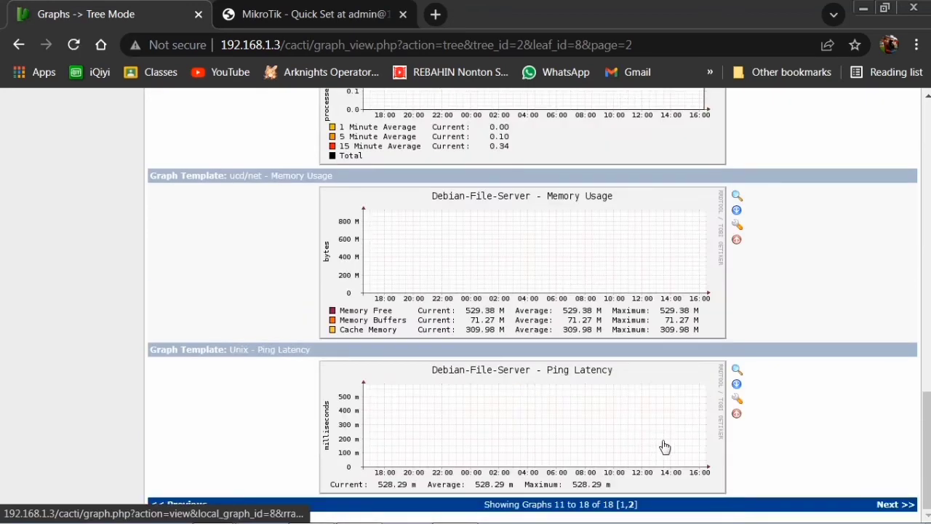
scroll(658, 433, up, 2)
scroll(655, 418, up, 10)
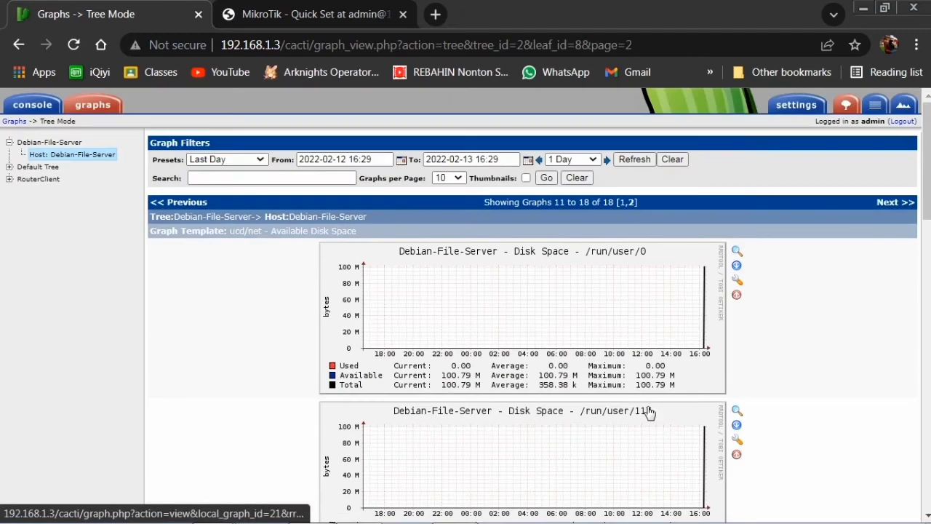
Expand the RouterClient tree and check the graphs of its RouterClient host and of the tree itself.
click(9, 179)
click(61, 192)
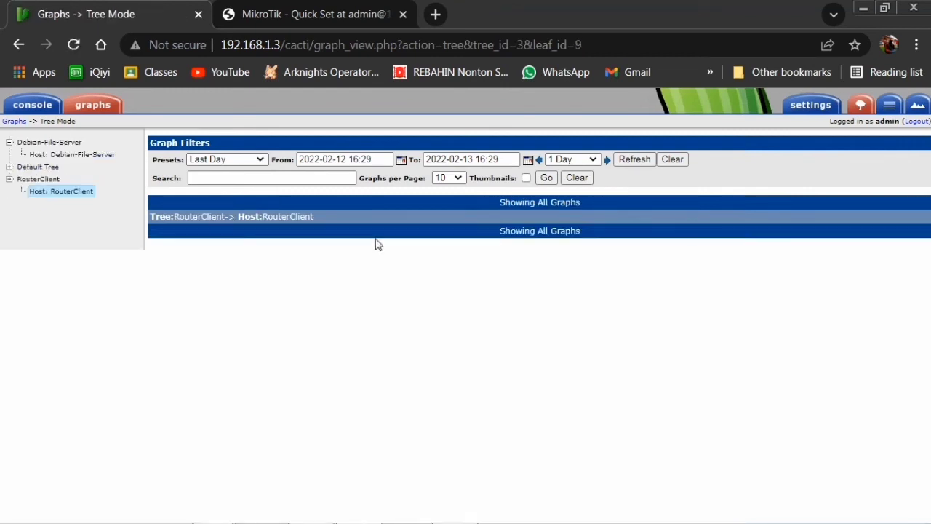
click(45, 181)
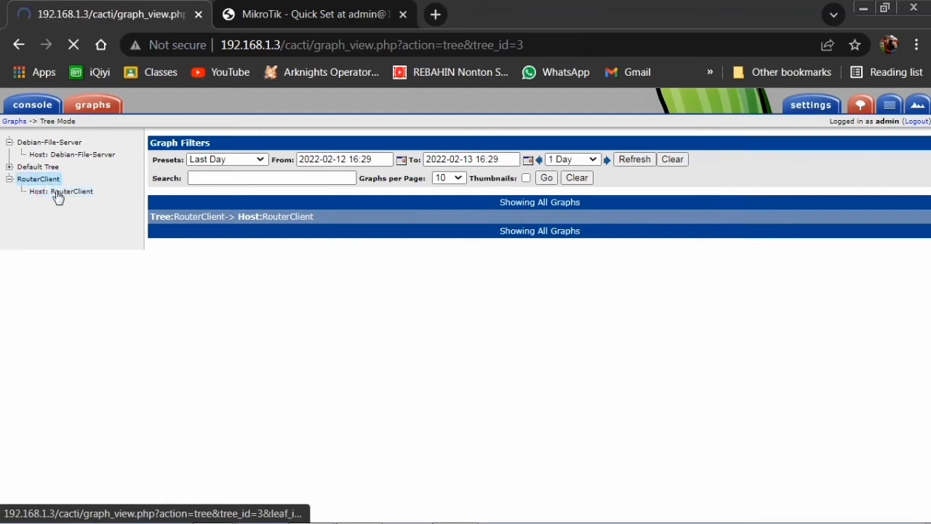
Check the RouterClient host's graphs, then look over the list of graph trees in the console.
click(60, 195)
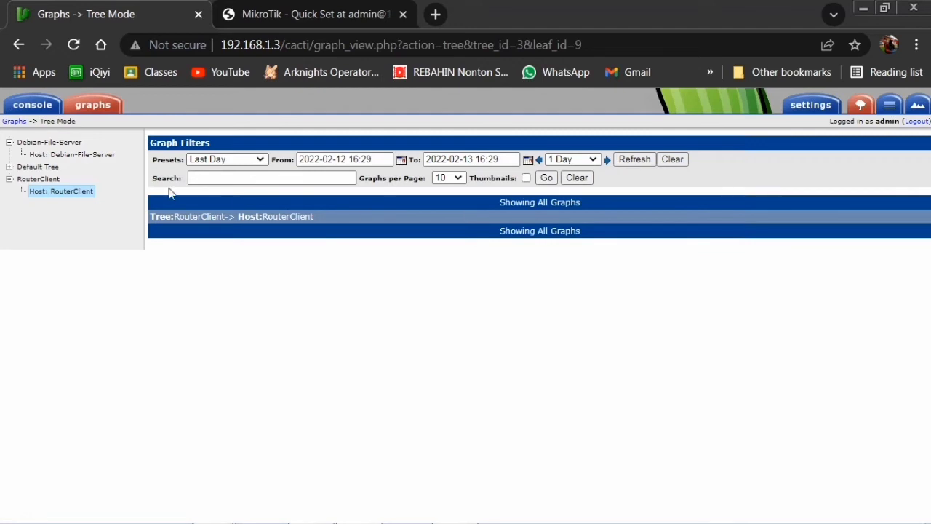
click(43, 104)
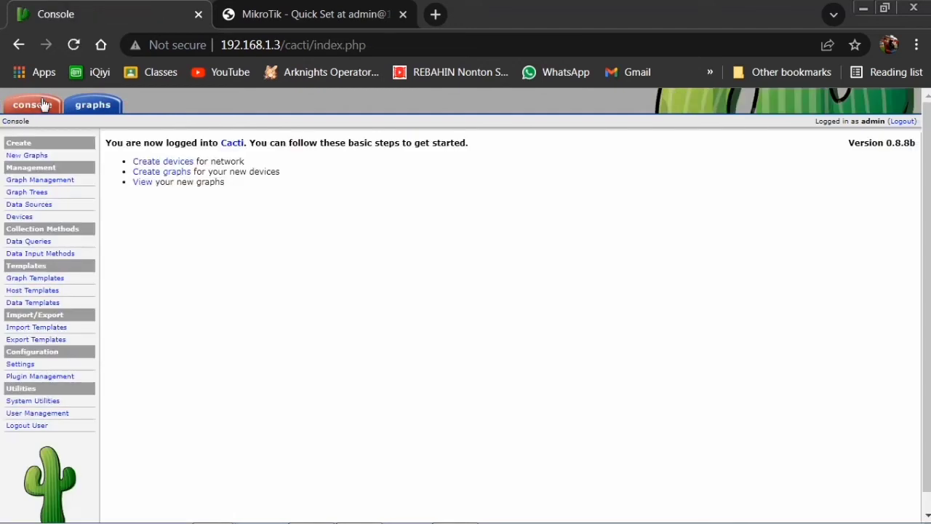
click(18, 194)
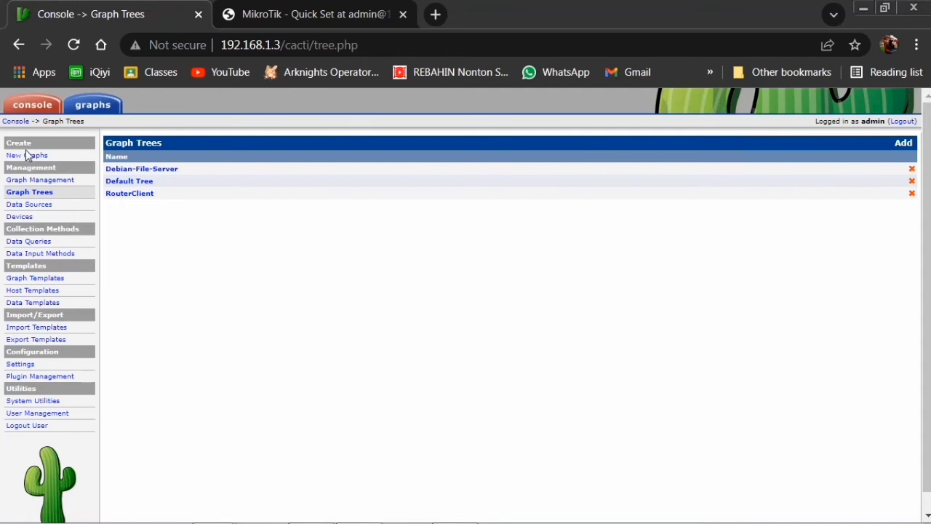
click(35, 109)
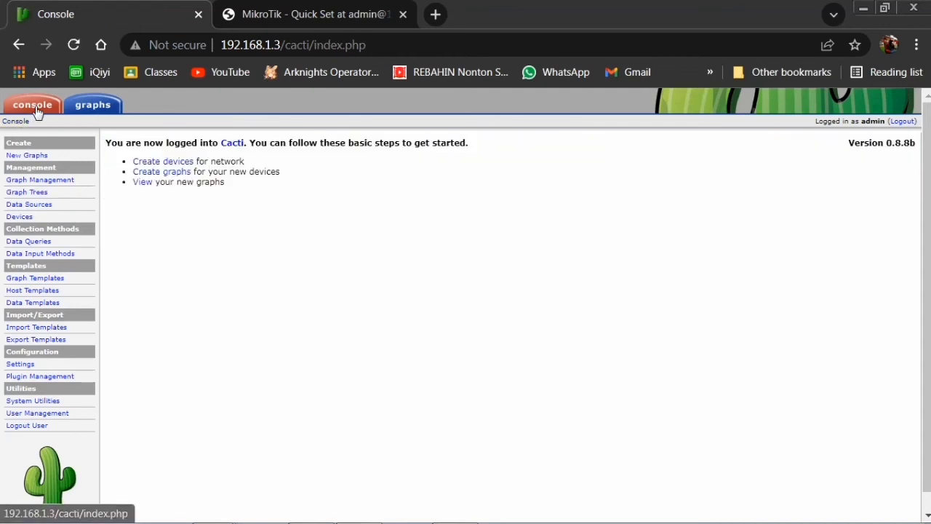
Open the RouterClient device from the device list, look over its settings and start creating graphs for this host.
click(162, 161)
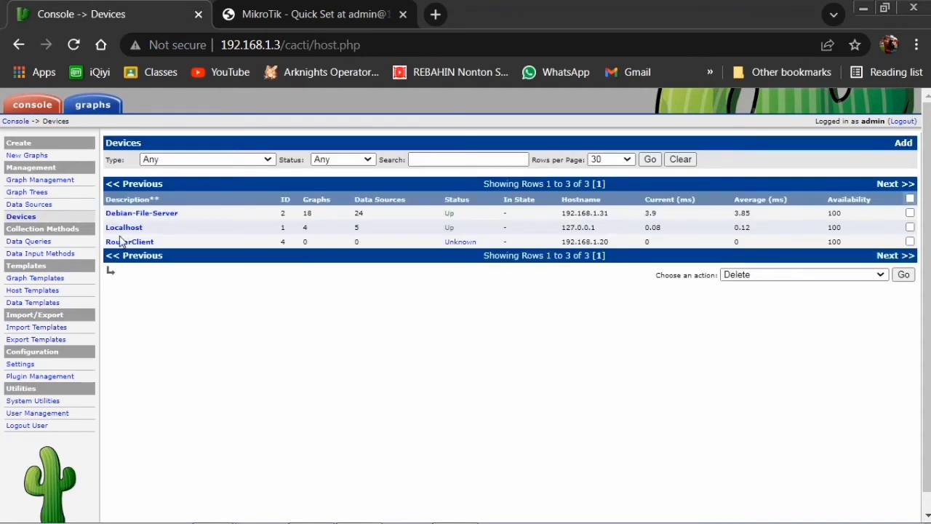
click(122, 241)
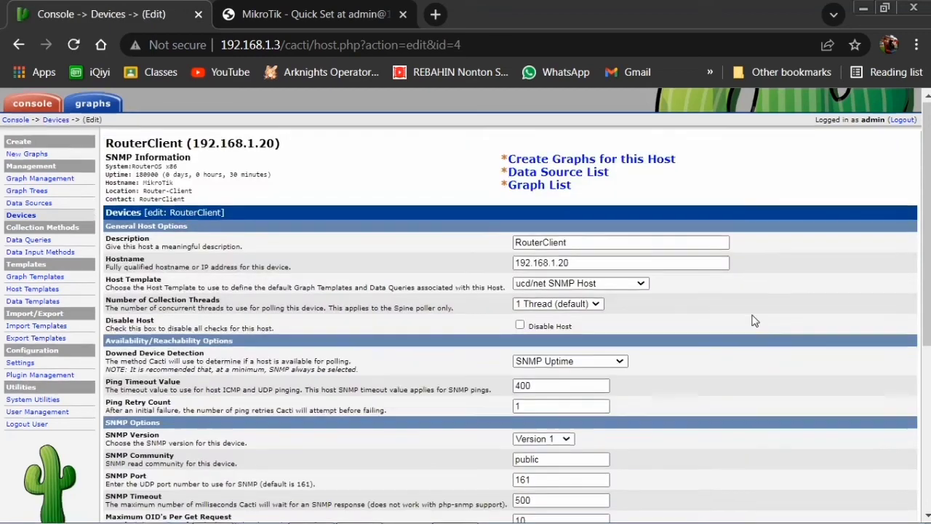
scroll(755, 321, down, 4)
scroll(757, 299, up, 4)
click(640, 162)
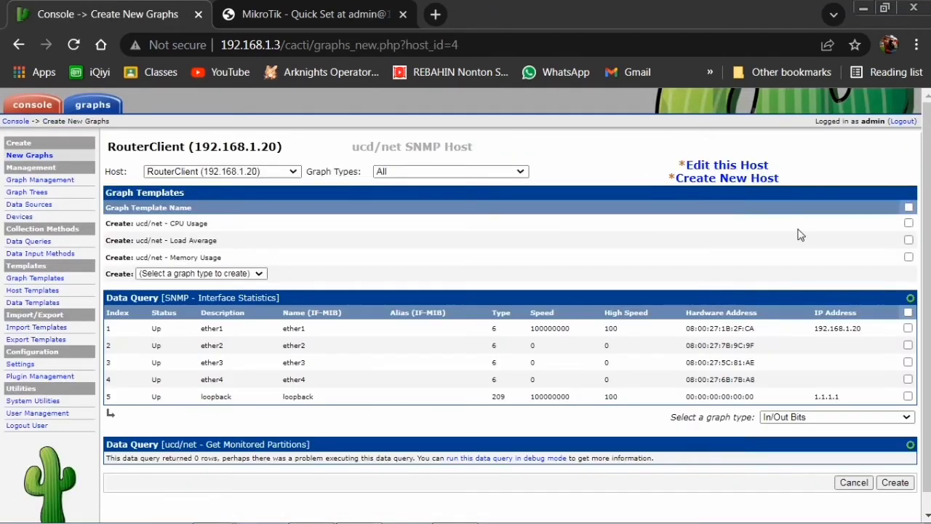
Create RouterClient graphs for all listed ucd/net templates, Unix - Ping Latency, and In/Out Bits on every interface from ether1 through loopback.
click(908, 208)
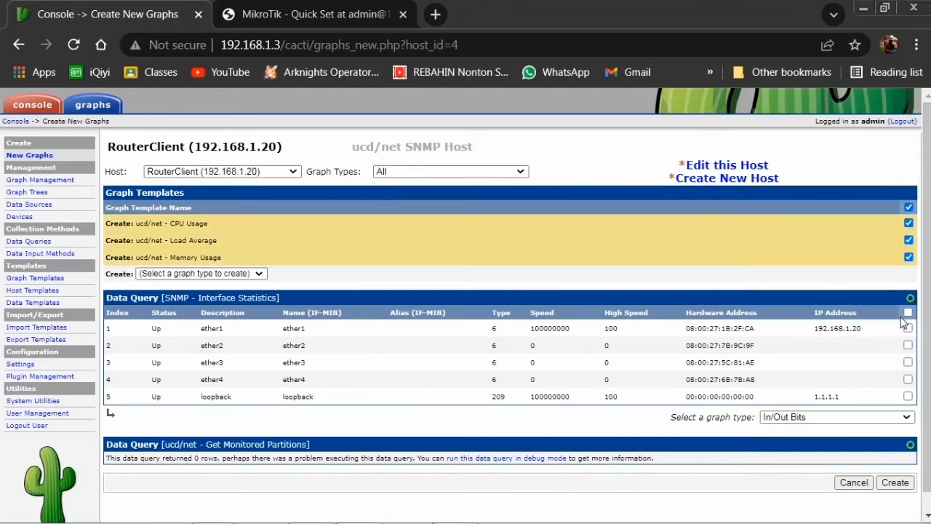
click(909, 313)
scroll(213, 197, down, 1)
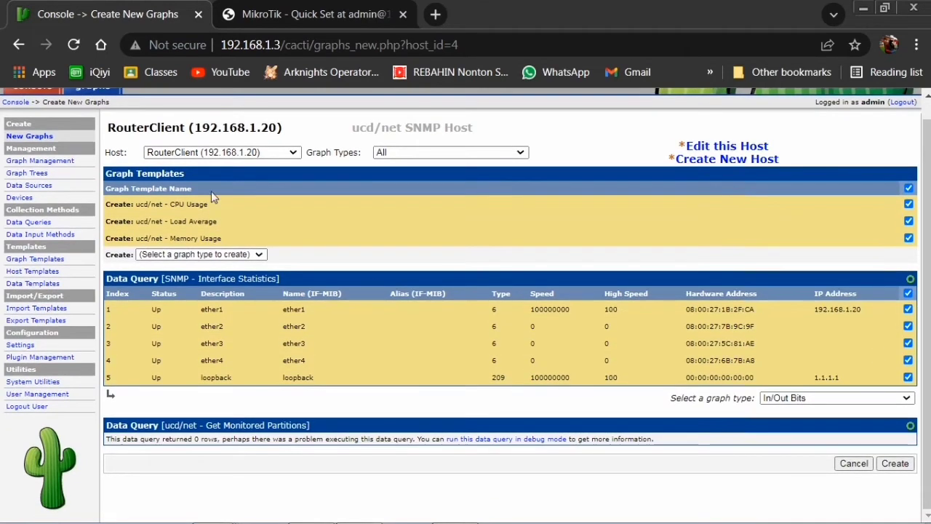
click(204, 254)
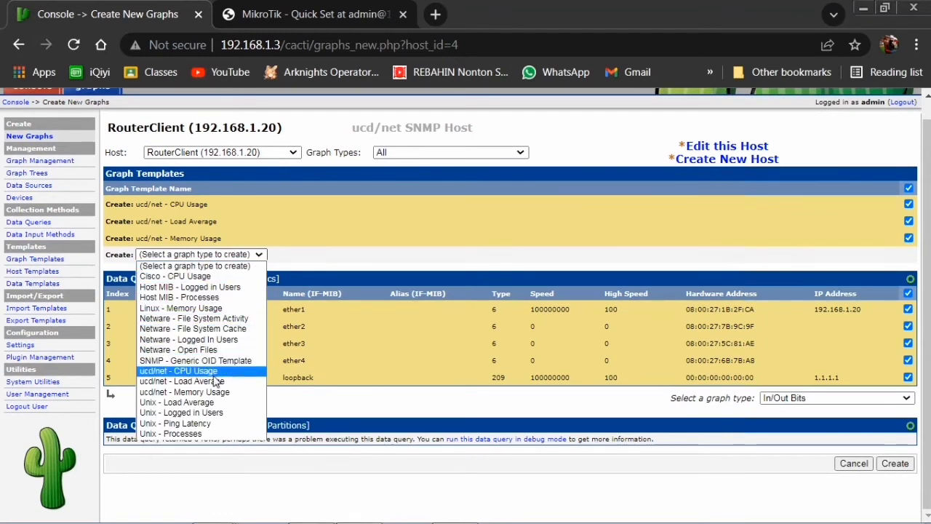
click(202, 423)
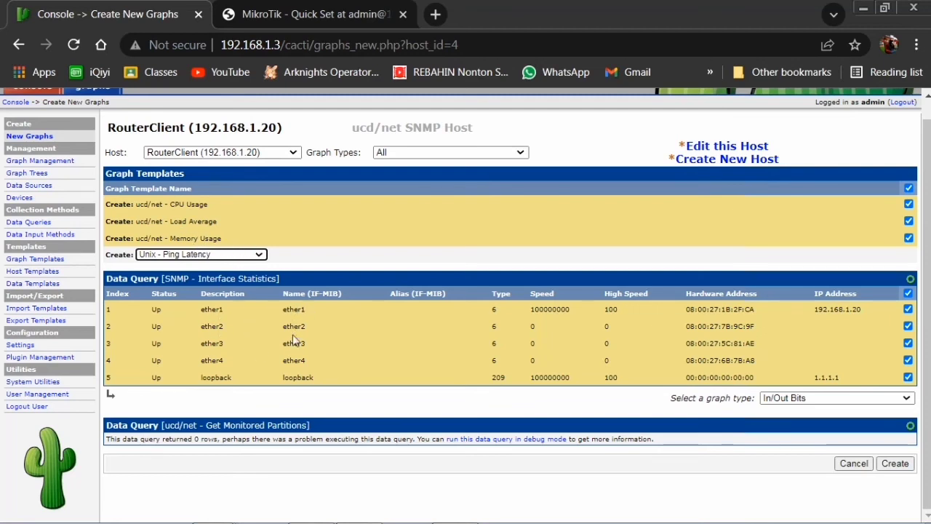
click(895, 463)
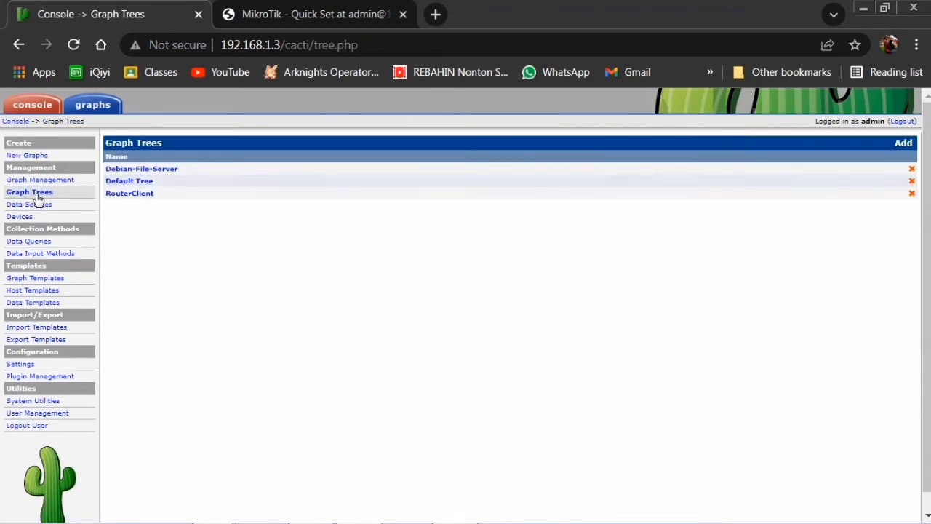
Open the RouterClient host item in the RouterClient graph tree and save it with its existing settings.
click(134, 194)
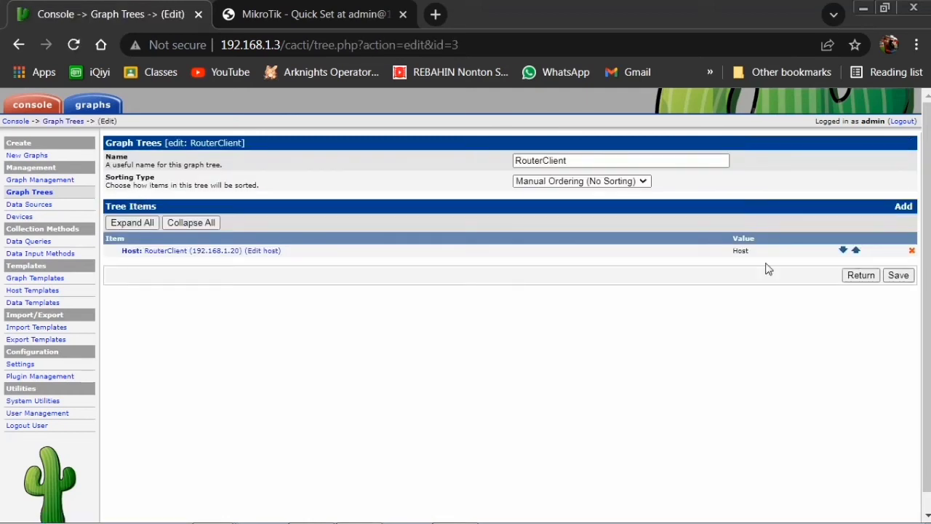
click(226, 251)
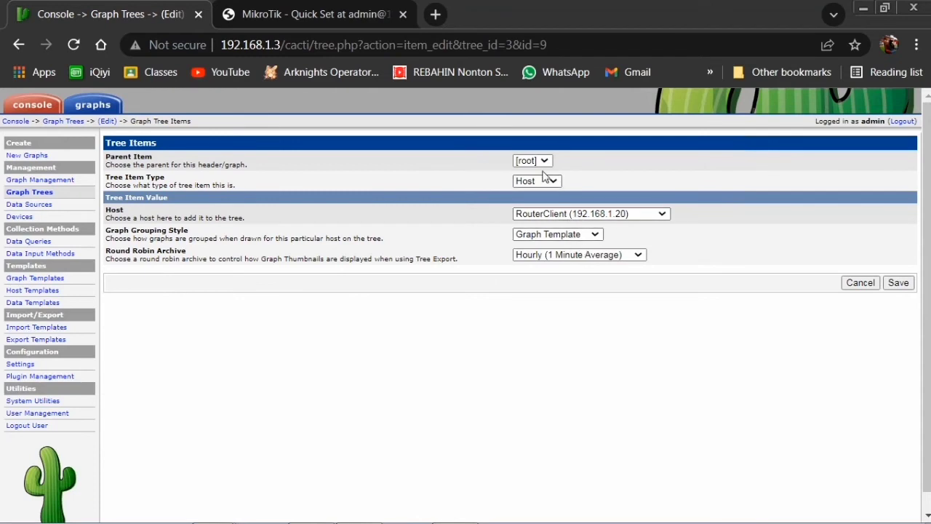
click(899, 284)
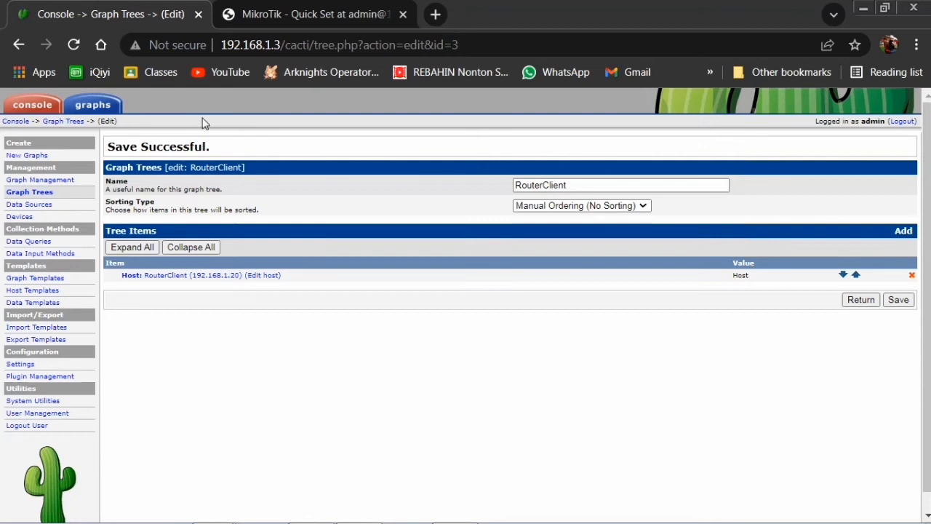
Open the graph view and examine RouterClient's interface traffic, CPU, load, memory and ping latency graphs.
click(80, 107)
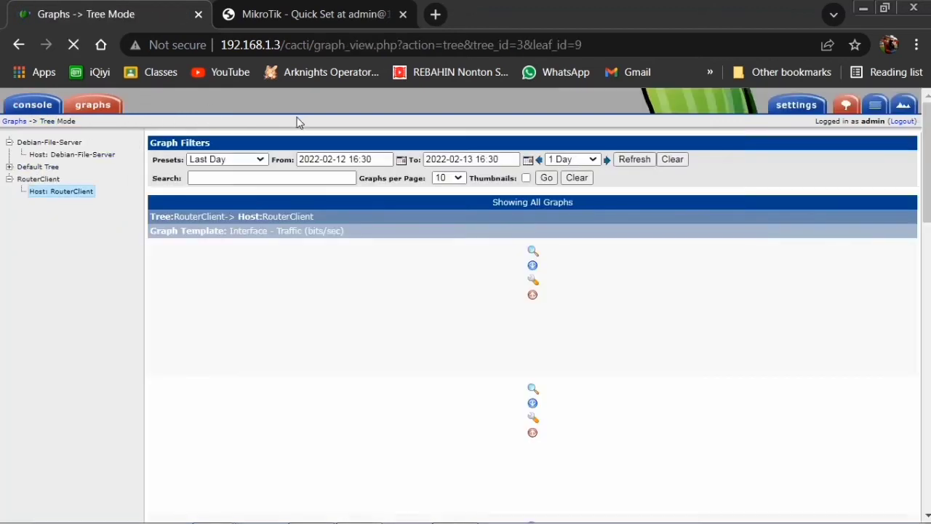
scroll(633, 324, down, 3)
scroll(626, 321, up, 3)
scroll(611, 332, down, 5)
scroll(595, 328, up, 5)
scroll(444, 286, down, 8)
scroll(445, 286, down, 2)
scroll(430, 308, up, 4)
scroll(306, 412, down, 3)
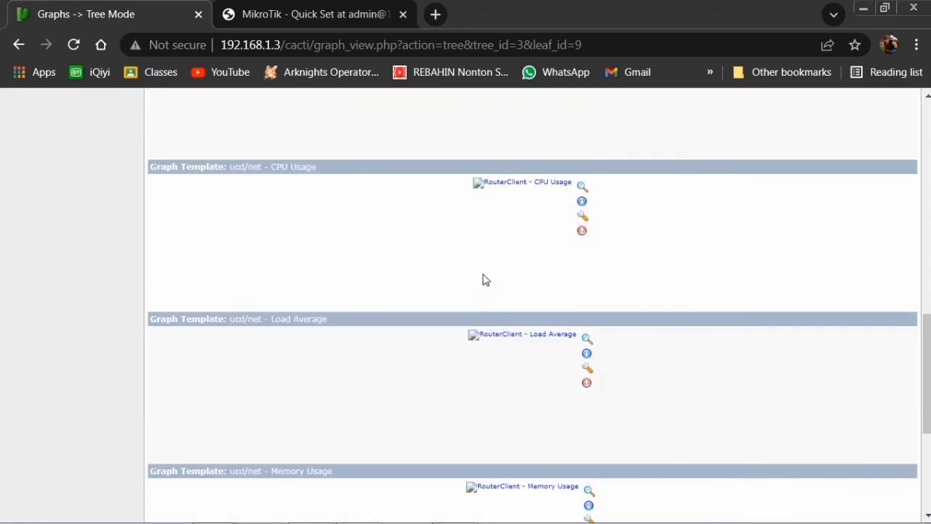
scroll(558, 389, down, 2)
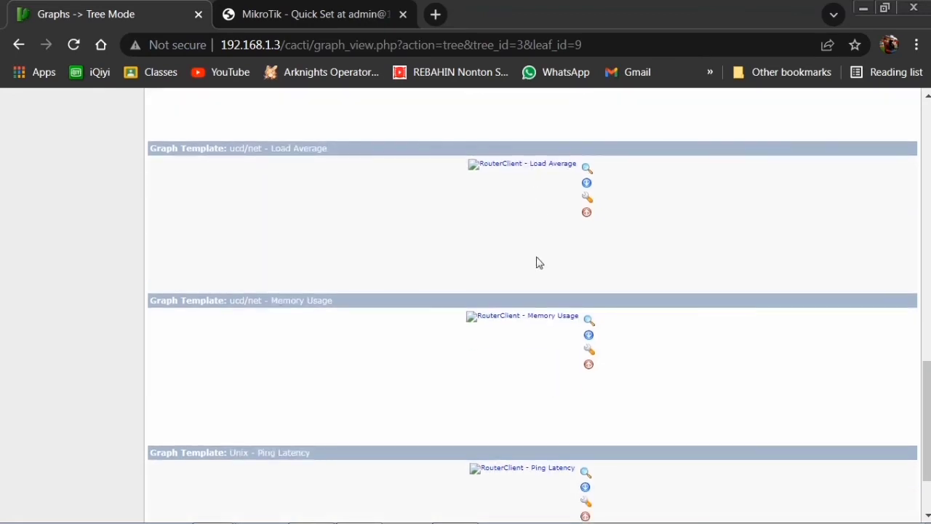
scroll(534, 360, down, 1)
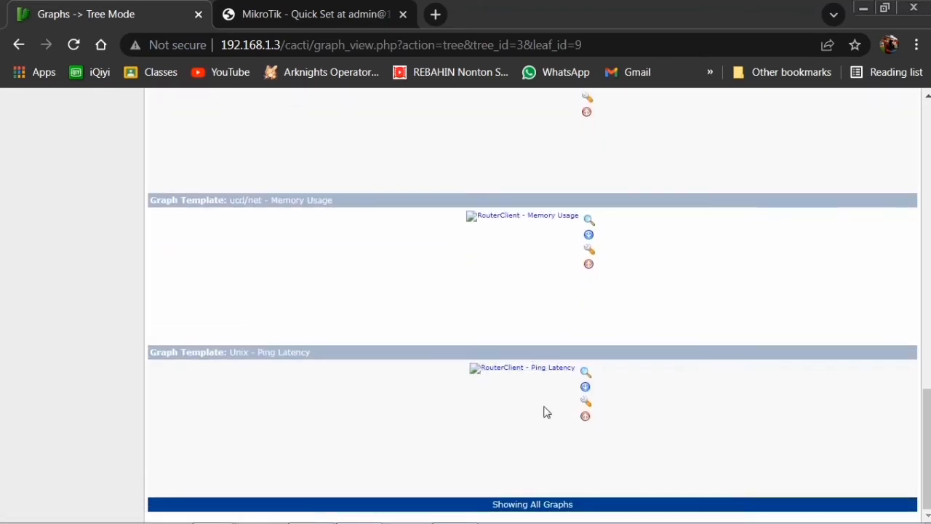
scroll(442, 177, up, 12)
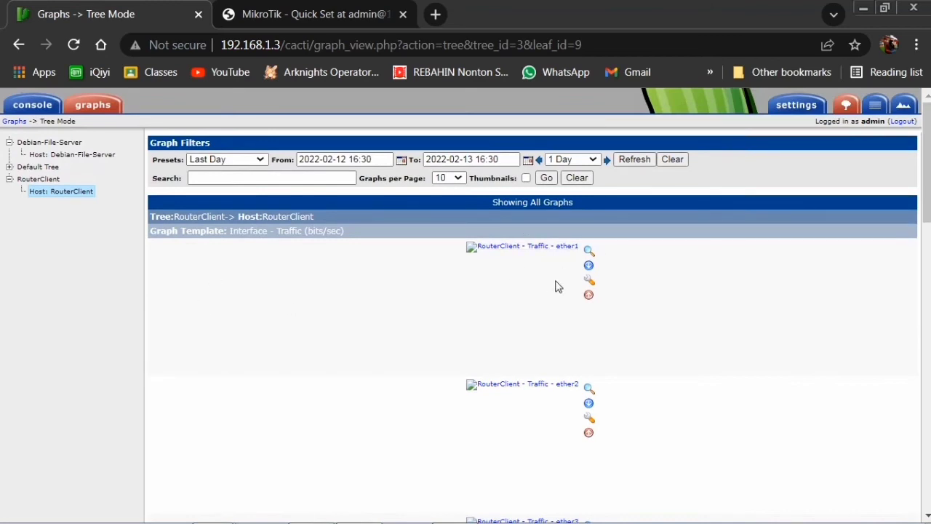
Show the Debian-File-Server host's graphs and look through its interface traffic graphs for comparison.
click(100, 155)
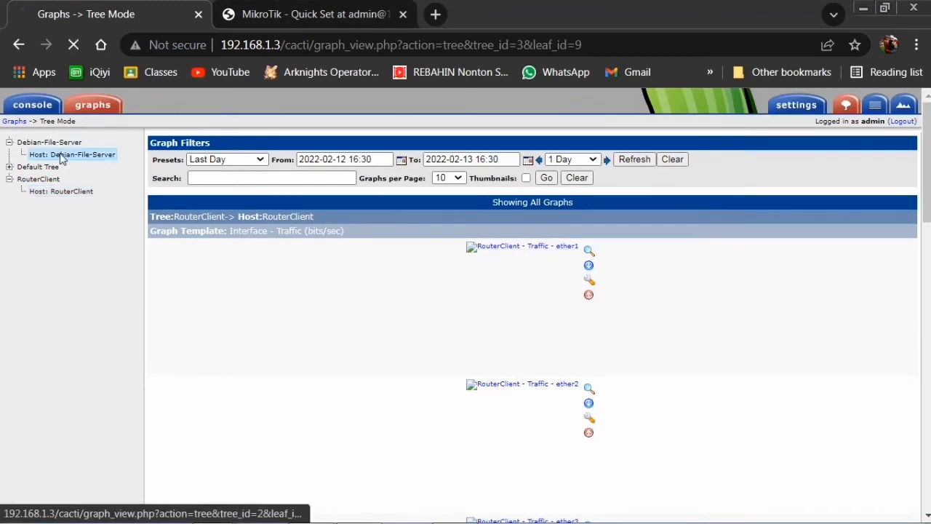
scroll(593, 297, down, 1)
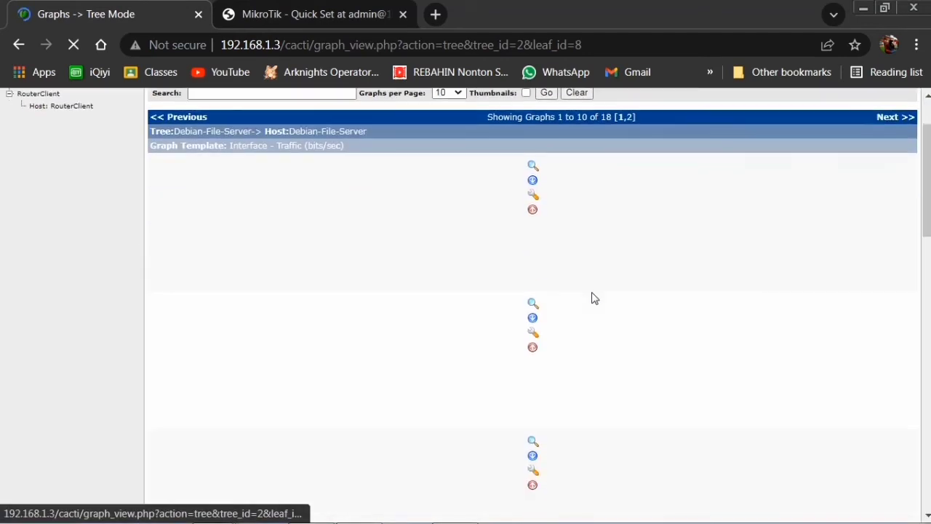
scroll(592, 299, down, 9)
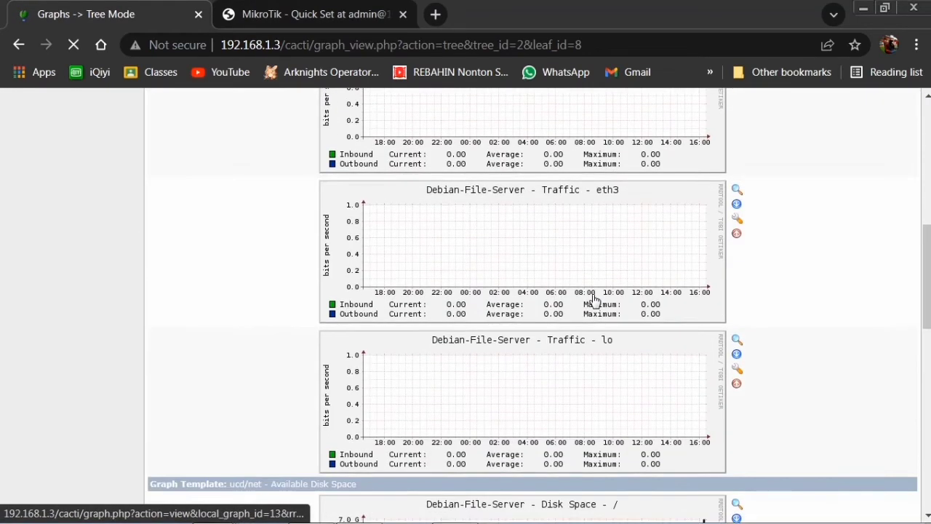
scroll(594, 301, up, 10)
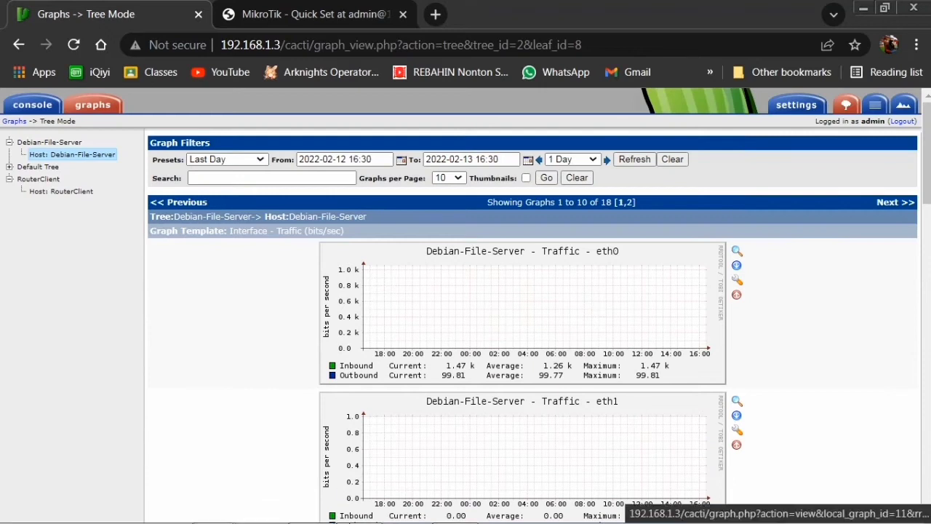
Switch to the Monitoring Client Cacti virtual machine, ping google.com from its terminal, and minimize its window.
mouse_move(219, 513)
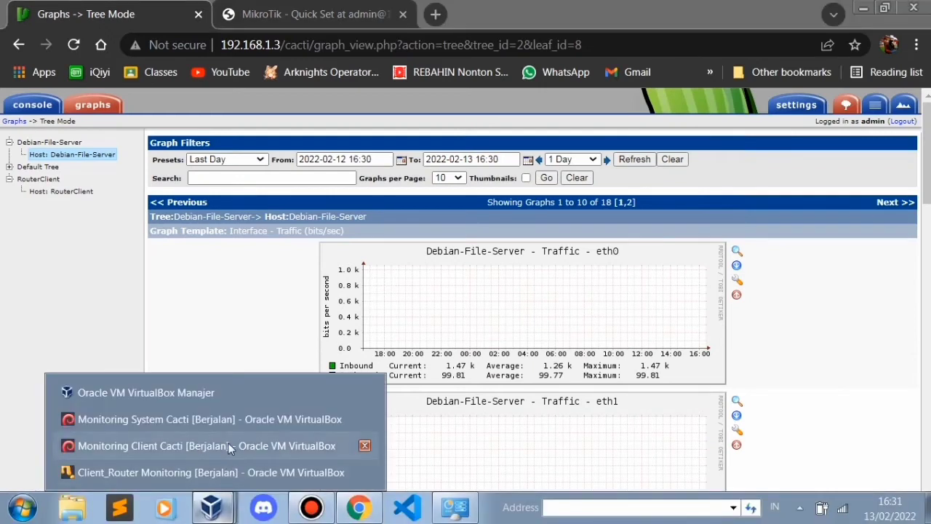
click(227, 446)
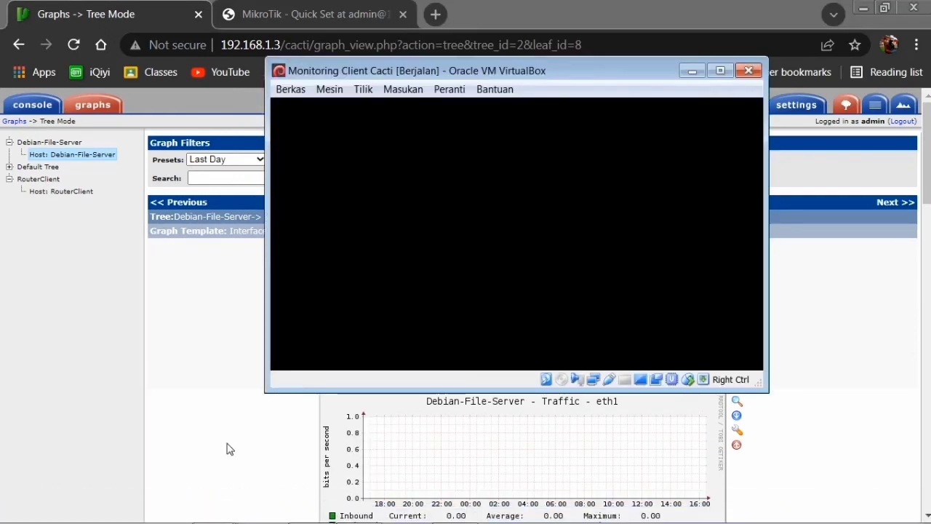
text(com)
key(Return)
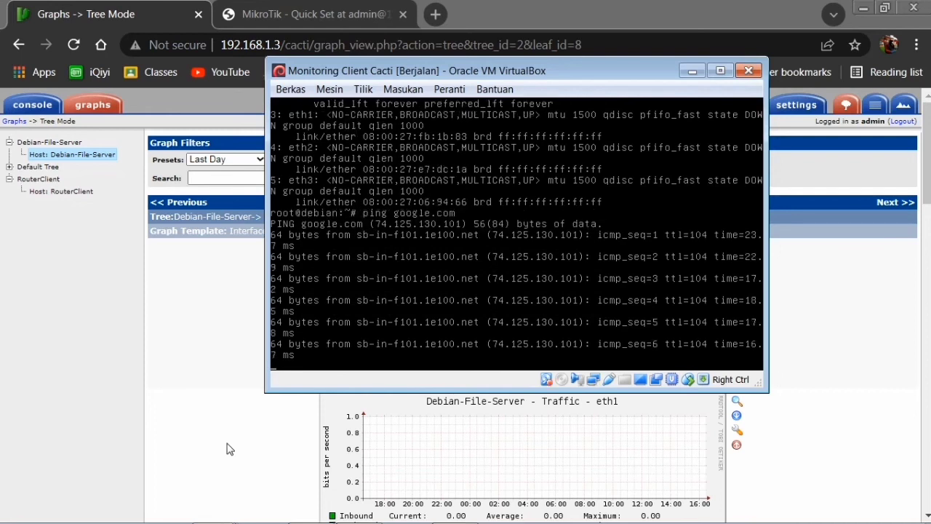
click(692, 70)
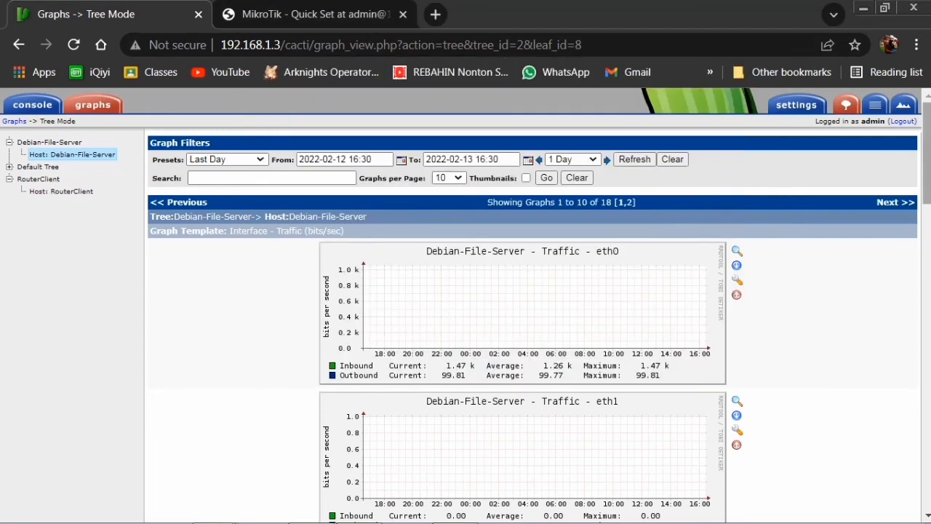
Examine the second page of Debian-File-Server graphs again, reviewing ping latency, memory, load, CPU and disk space.
click(883, 204)
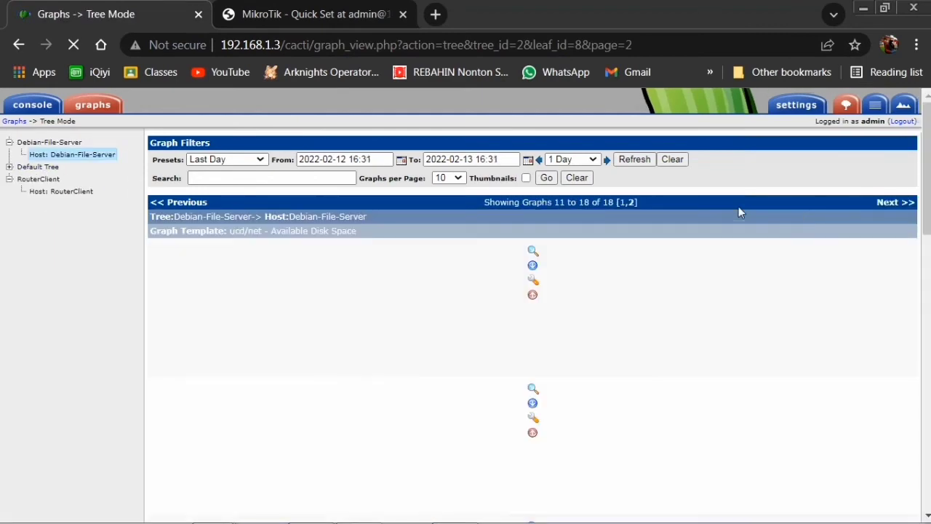
scroll(571, 239, down, 12)
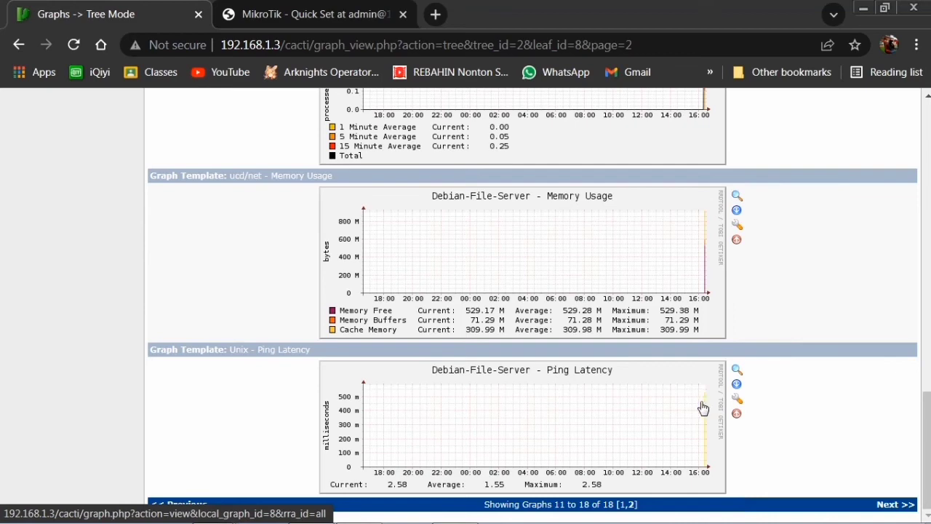
scroll(692, 384, up, 3)
scroll(685, 339, up, 1)
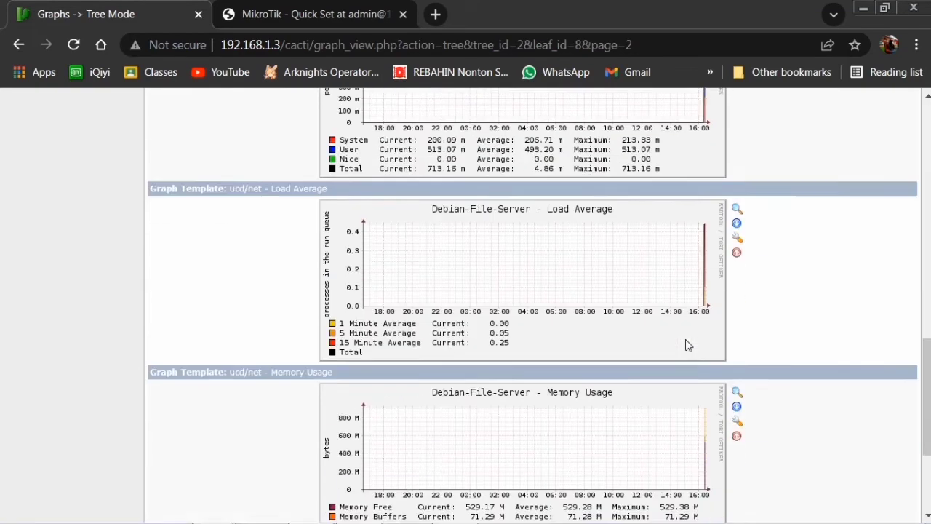
scroll(685, 339, down, 1)
scroll(726, 313, up, 3)
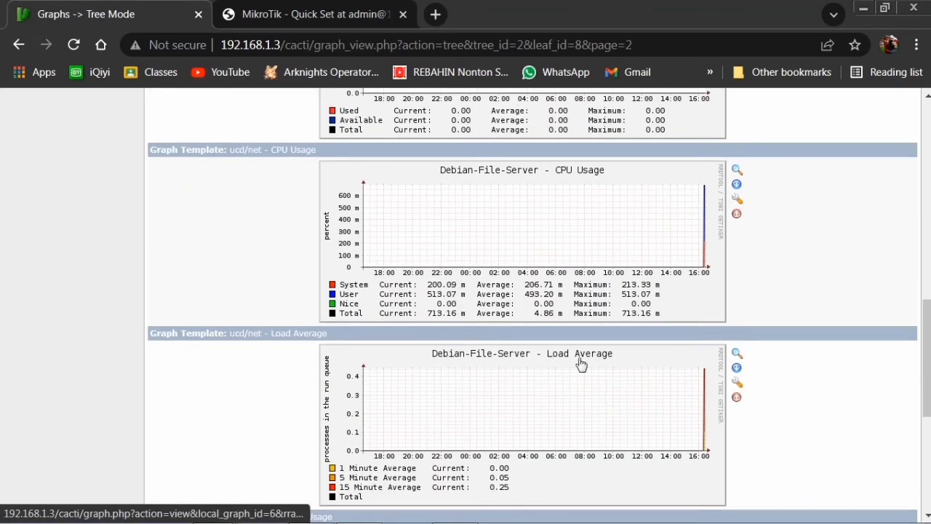
scroll(655, 320, up, 2)
scroll(677, 305, up, 4)
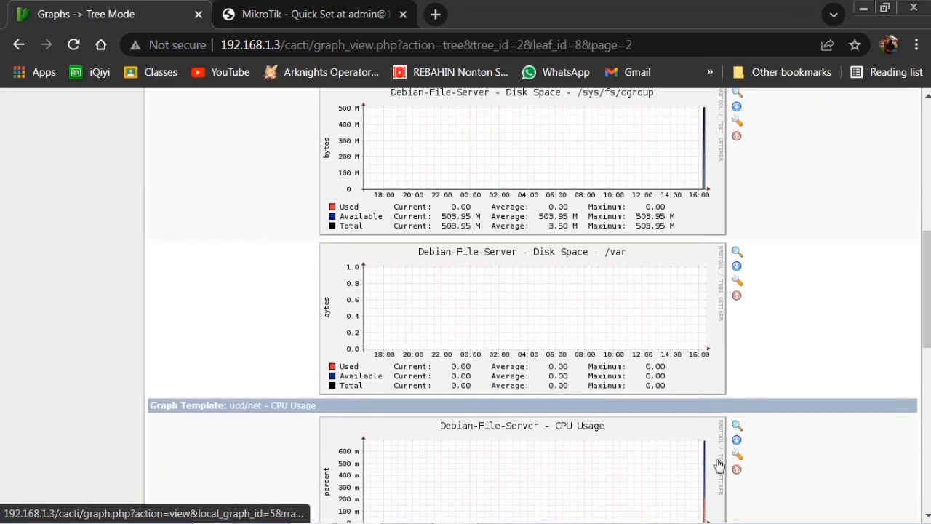
scroll(693, 334, up, 3)
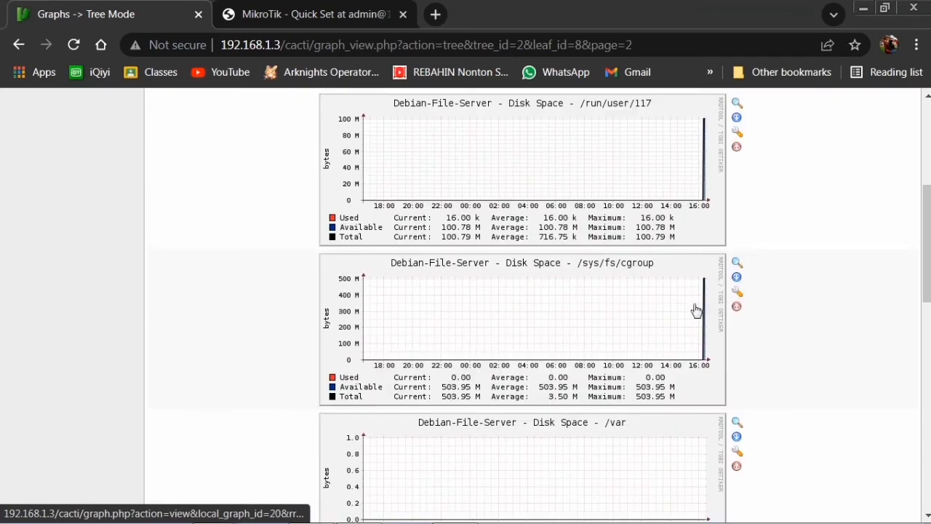
scroll(695, 309, up, 4)
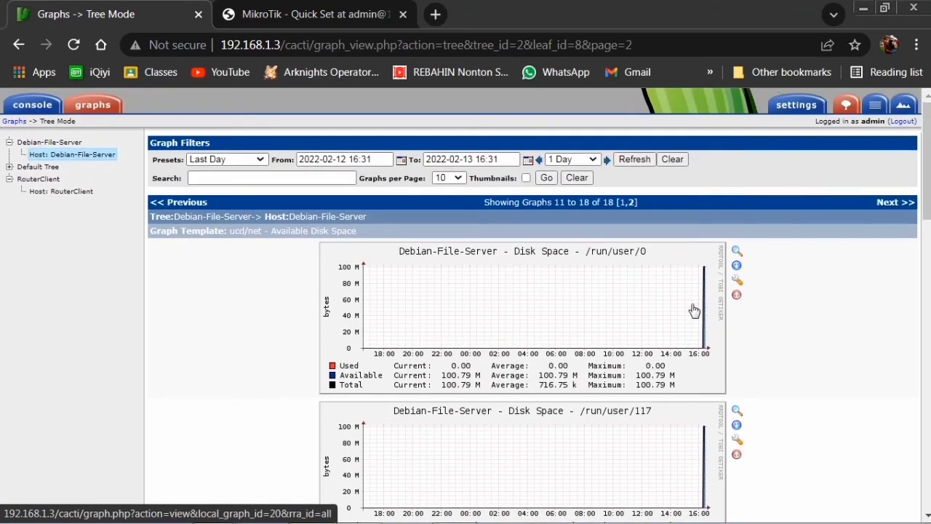
Switch to the Client_Router Monitoring virtual machine and try to ping google.com from the MikroTik terminal.
scroll(695, 310, down, 12)
key(alt+Tab)
key(Tab)
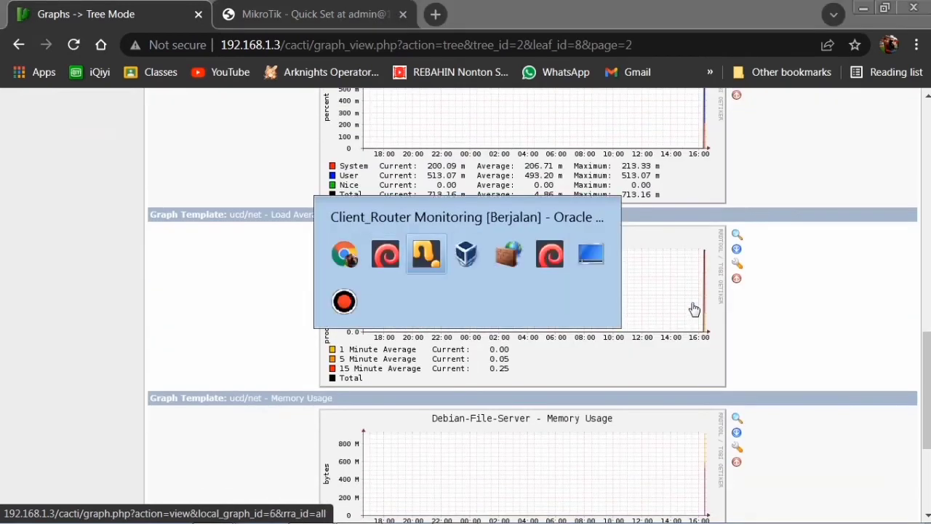
text(p)
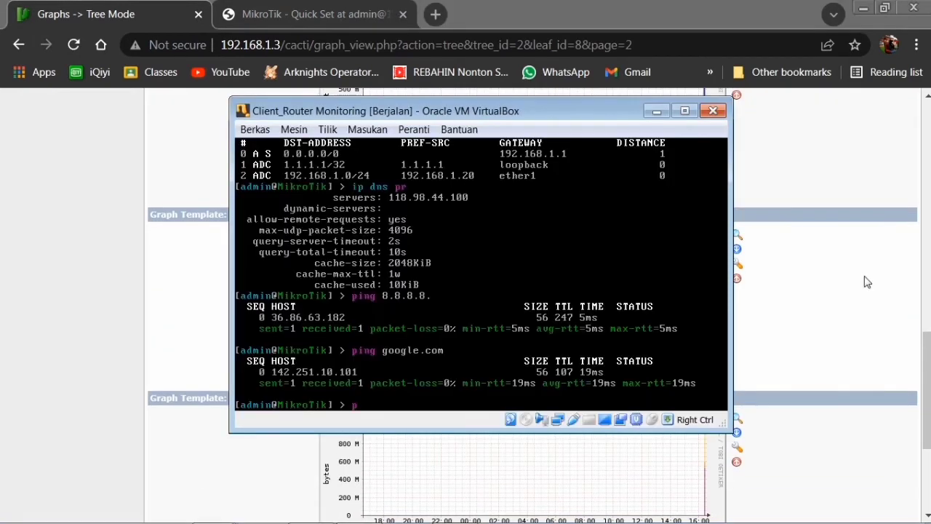
text(ing goole.com)
key(Return)
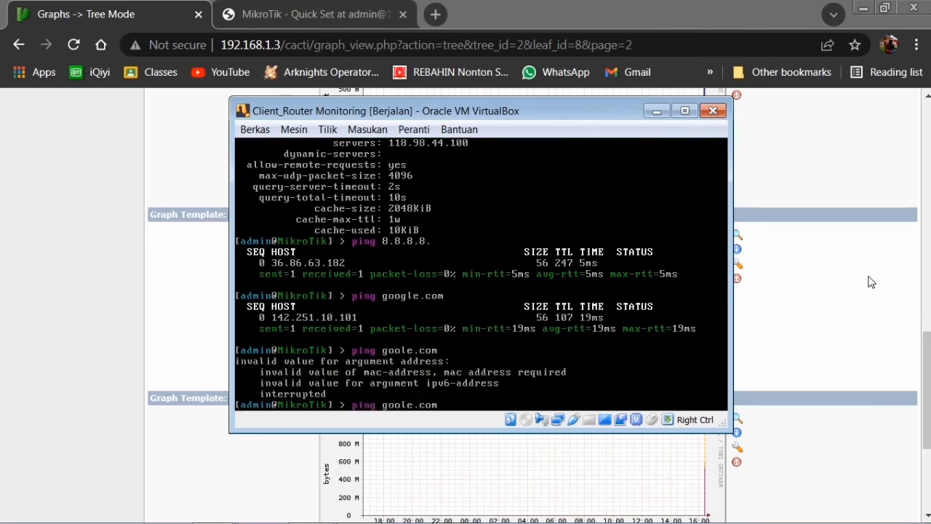
text(g)
key(Return)
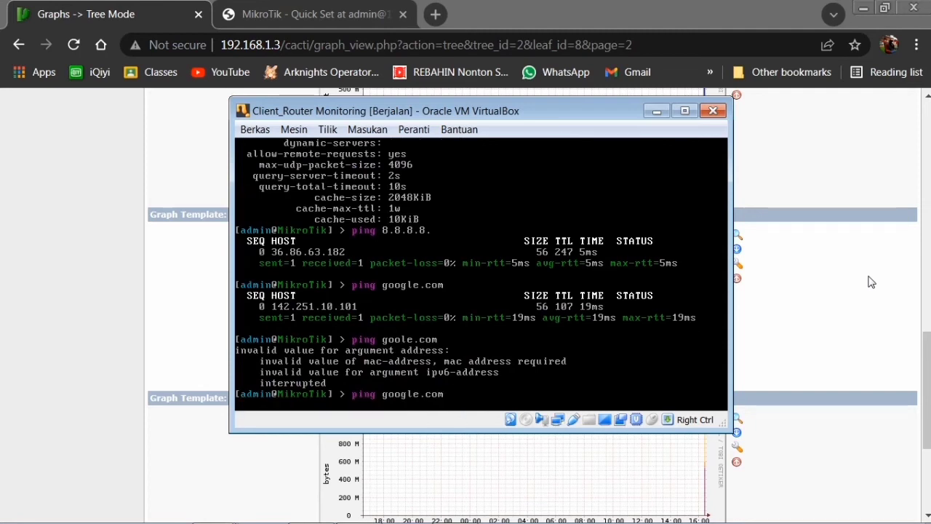
Ping 8.8.8.8 from the MikroTik router and stop the ping after a few packets.
text(ping 8.8)
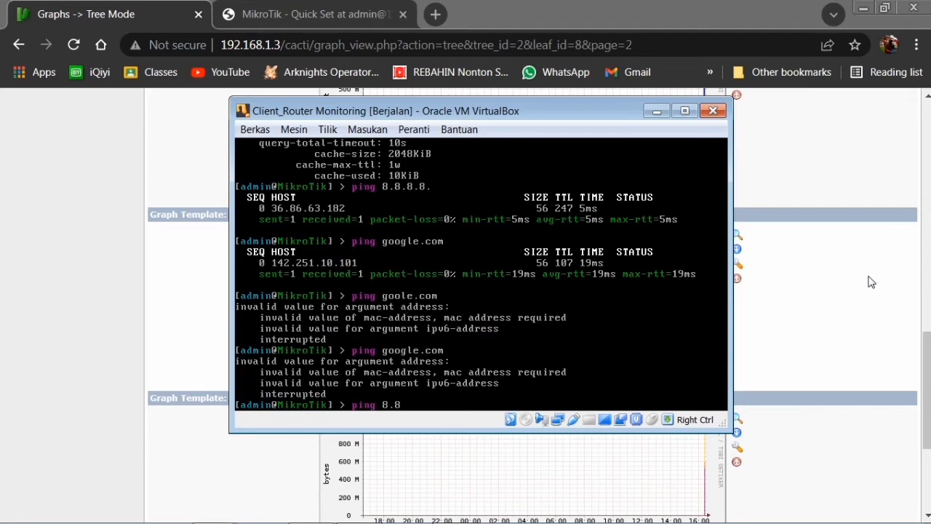
text(.8.8)
key(Return)
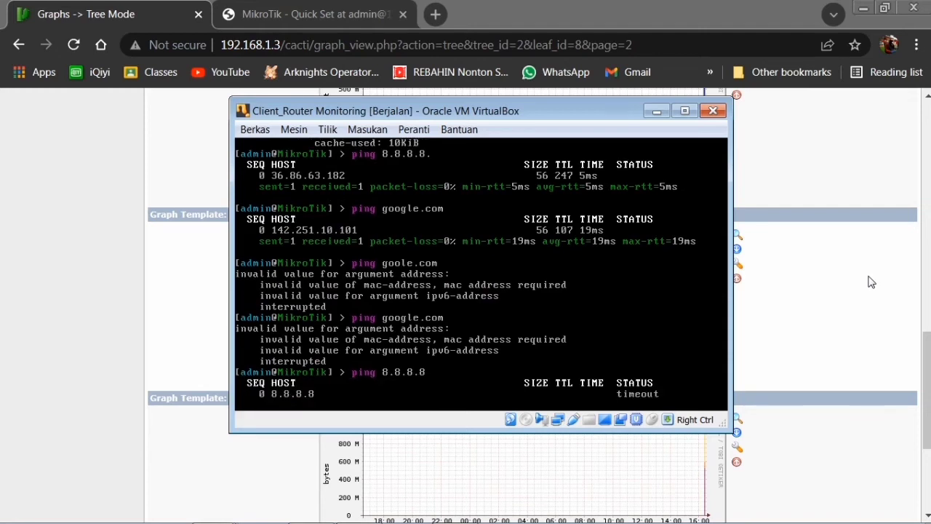
key(ctrl+c)
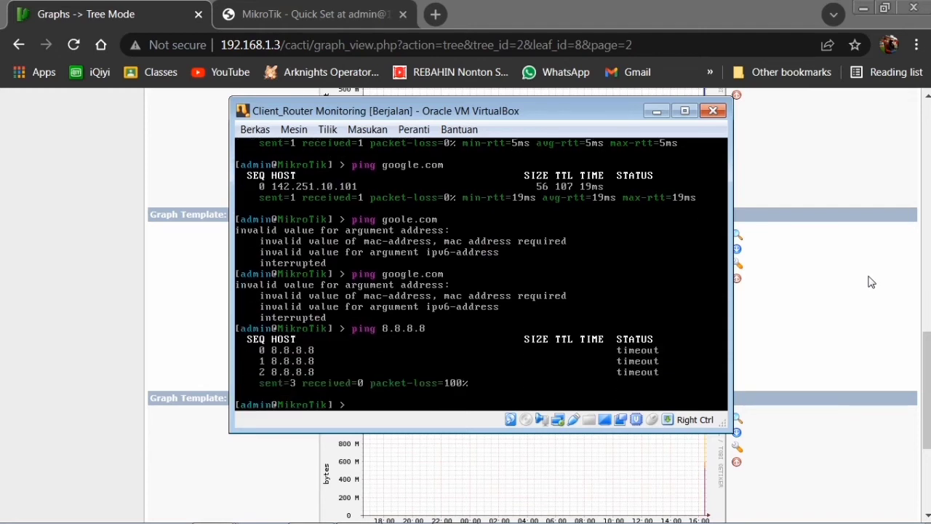
Print the MikroTik router's IP addresses and its routing table.
text(ip ad pr)
key(Return)
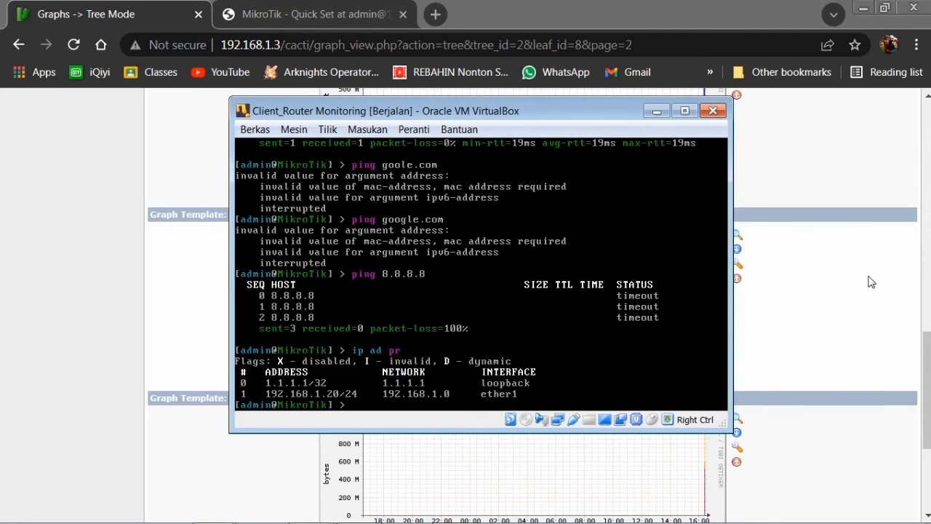
text(ip route pr)
key(Return)
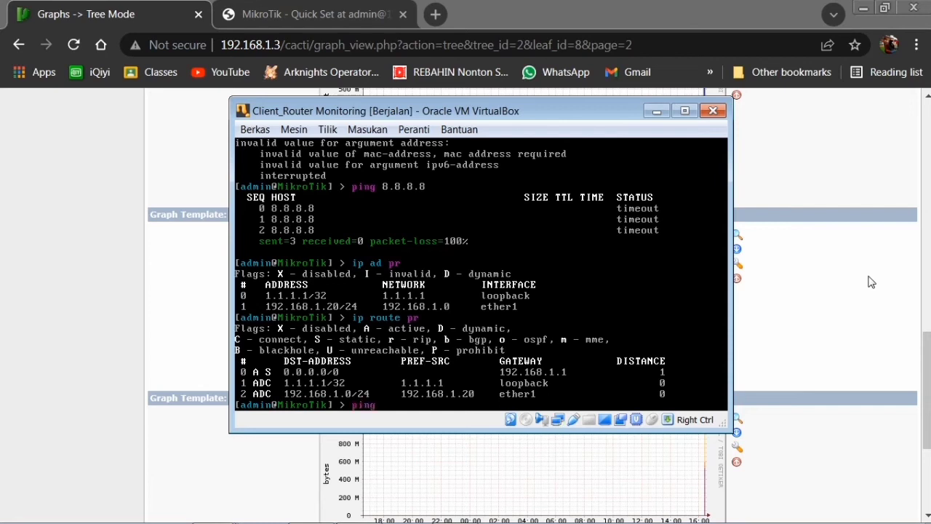
Repeat the ping to 8.8.8.8 from the router, stop it, and ping google.com.
text(ping 8.8.8)
key(Return)
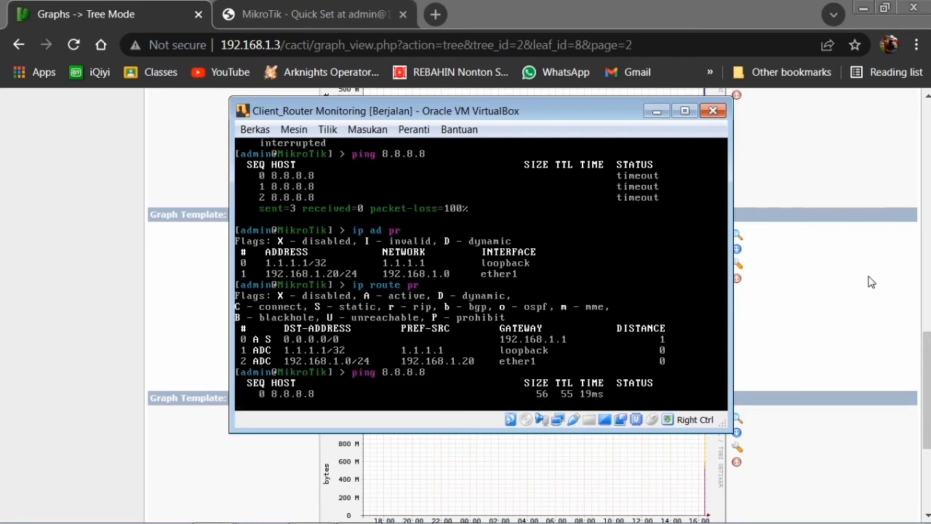
key(ctrl+c)
text(ping google)
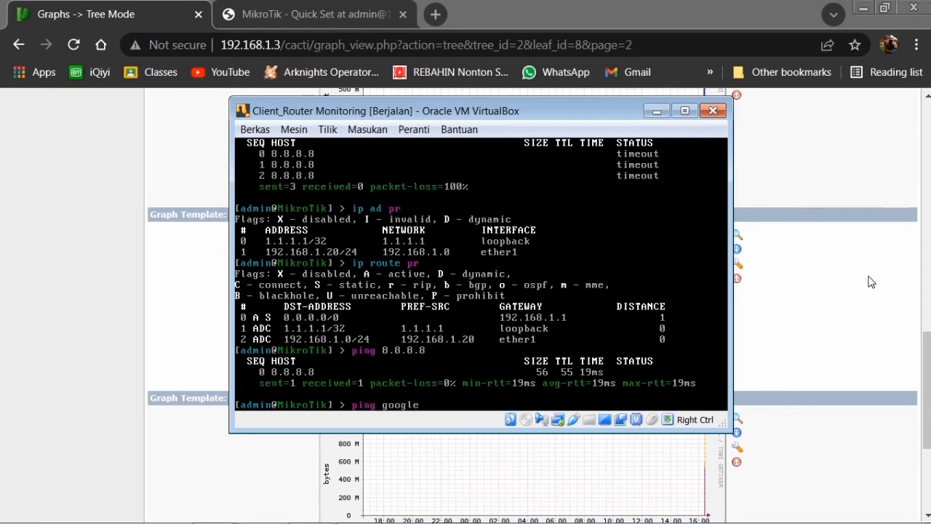
text(.com)
key(Return)
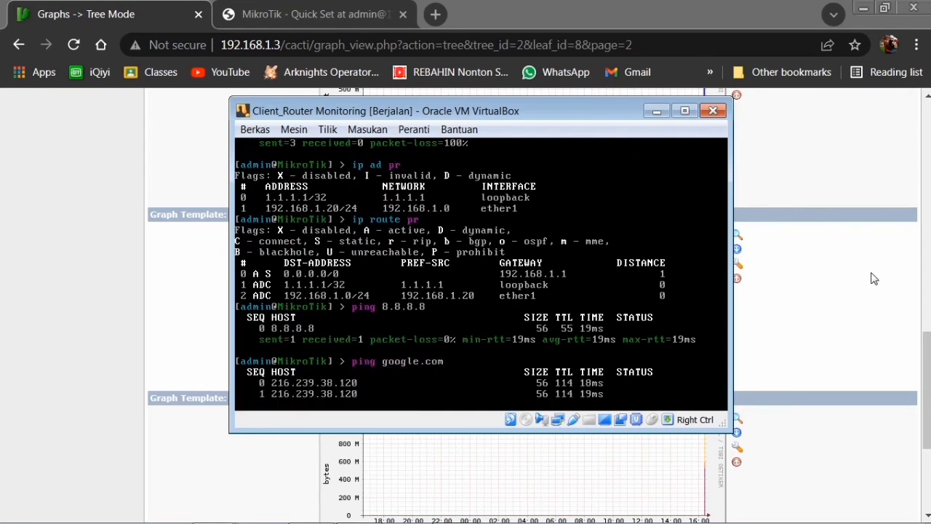
Return to Cacti in the browser and examine the RouterClient host's traffic, CPU, load, memory and ping latency graphs.
click(871, 281)
scroll(757, 236, up, 15)
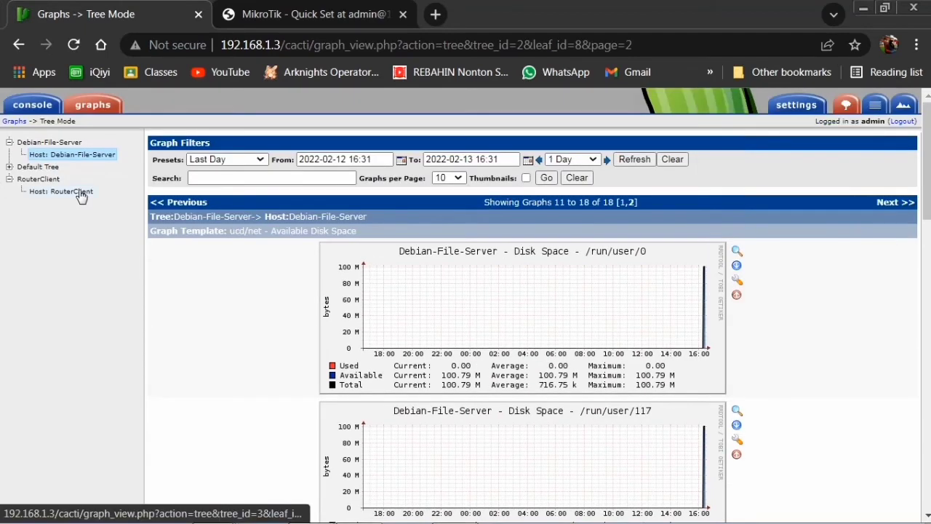
click(80, 193)
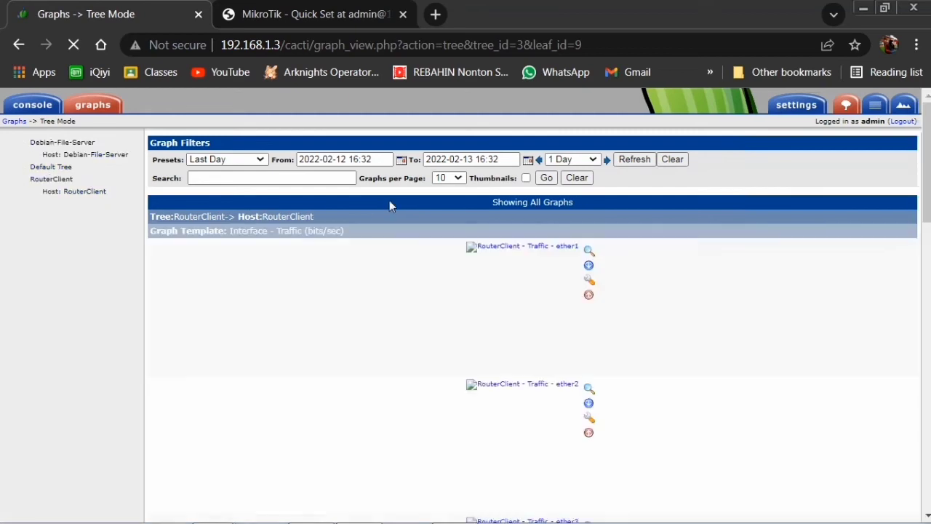
scroll(354, 294, down, 6)
scroll(353, 293, up, 3)
scroll(354, 293, up, 3)
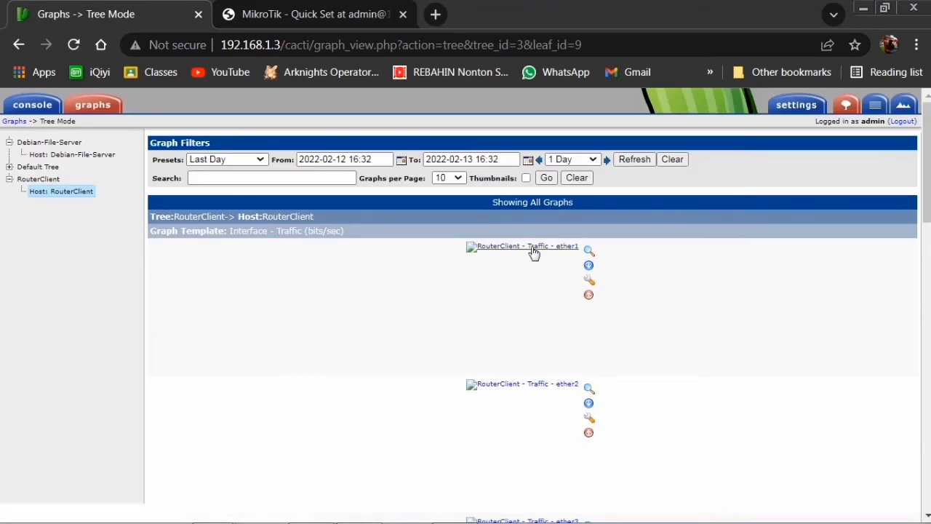
scroll(526, 250, down, 8)
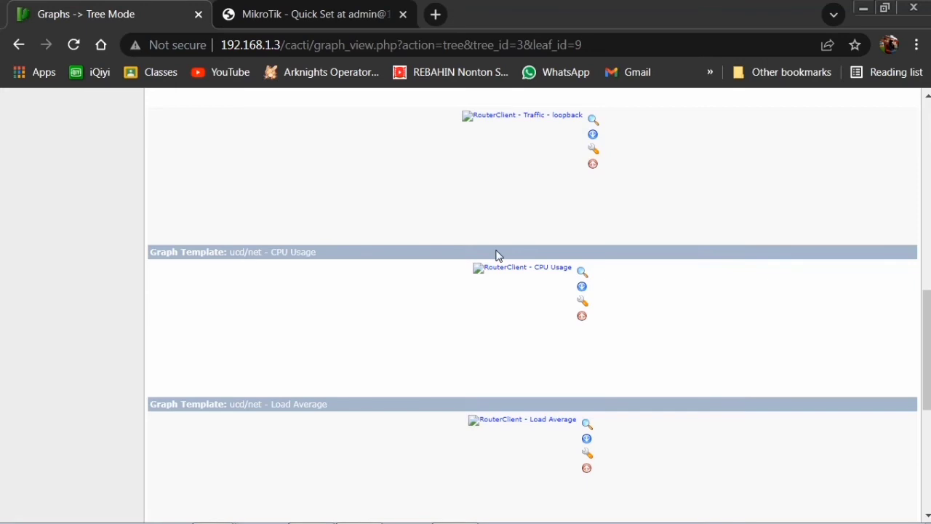
scroll(499, 229, down, 5)
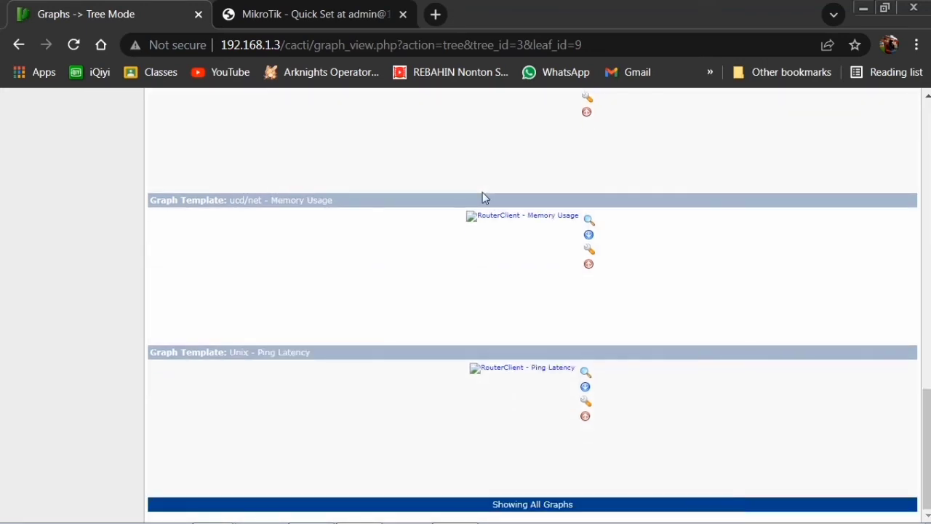
scroll(485, 197, up, 6)
scroll(485, 197, up, 8)
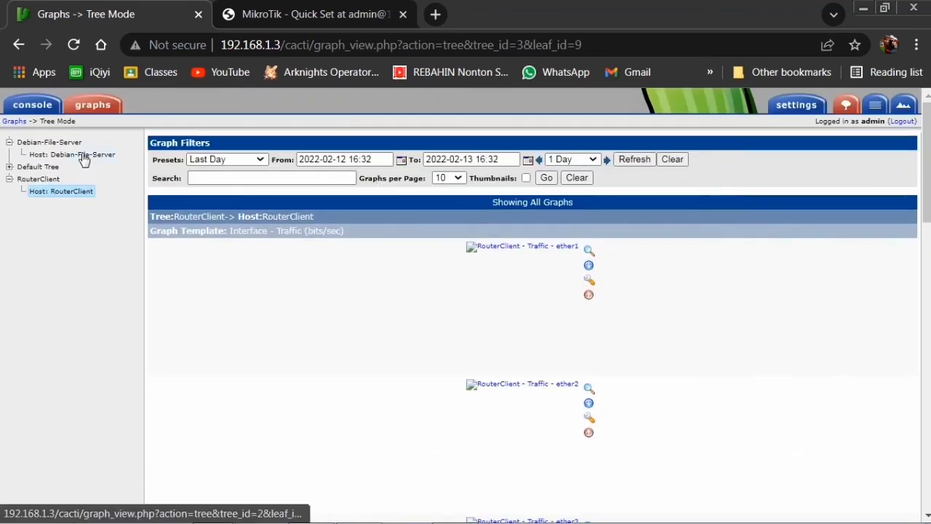
Show the Debian-File-Server host's graphs and look through them up to the second page.
click(83, 155)
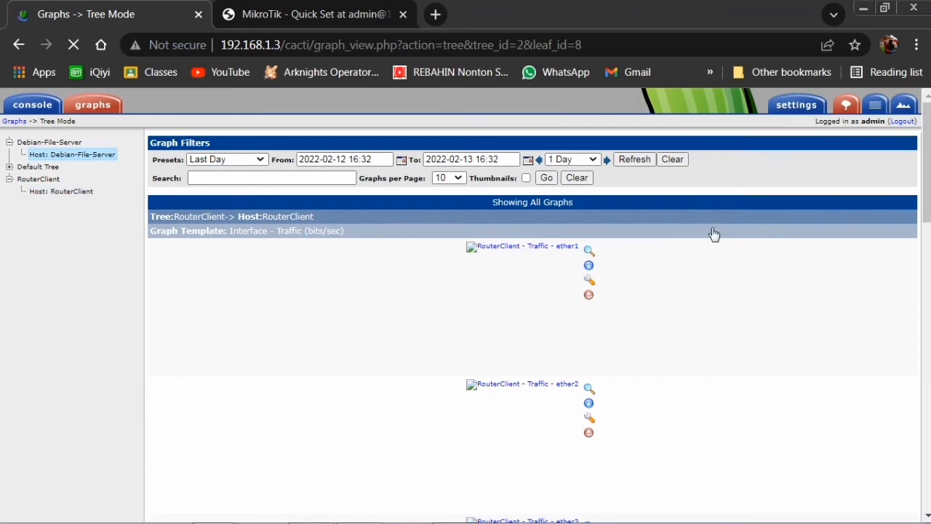
scroll(745, 254, down, 15)
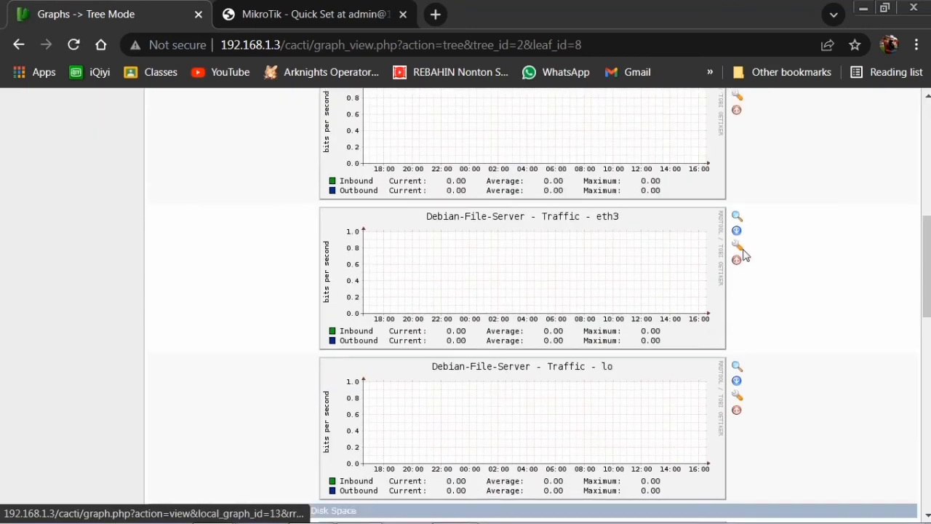
scroll(820, 363, down, 2)
click(890, 505)
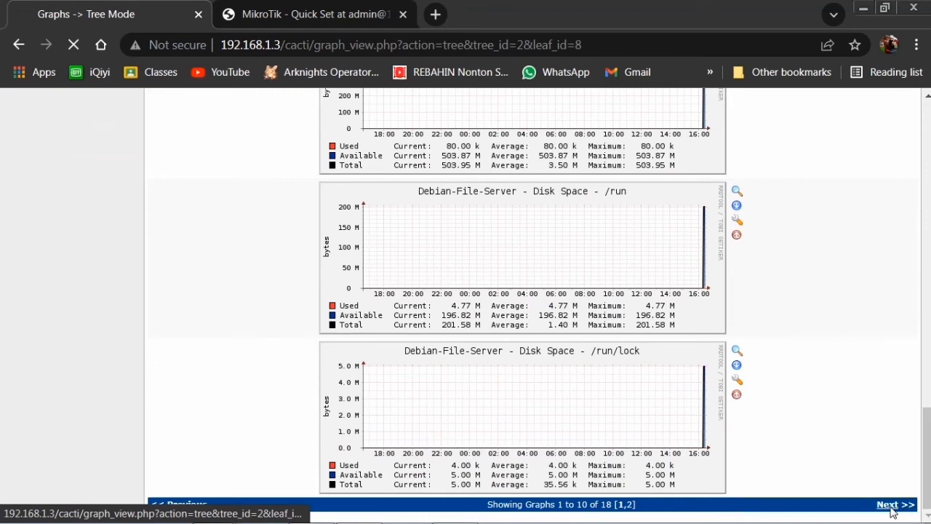
scroll(764, 340, down, 8)
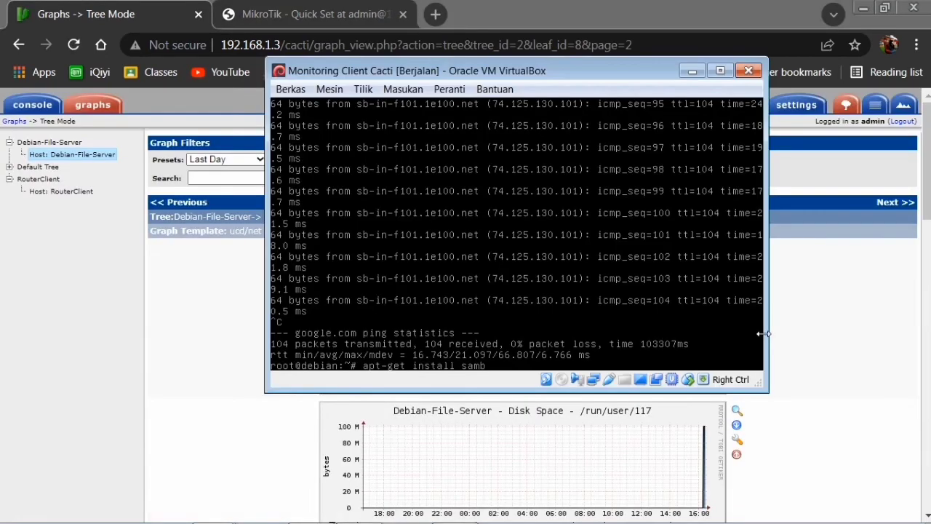
Run apt-get install samba in the Monitoring Client Cacti virtual machine's terminal.
key(Return)
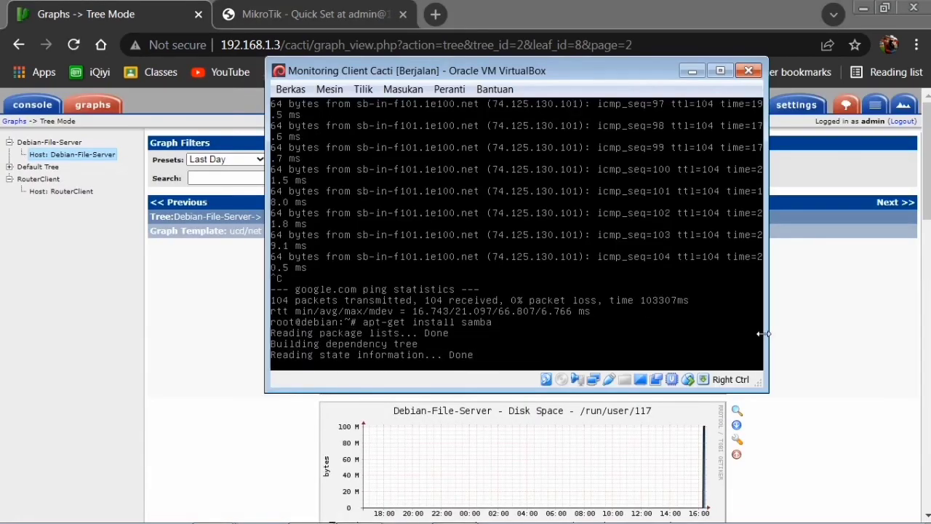
key(Return)
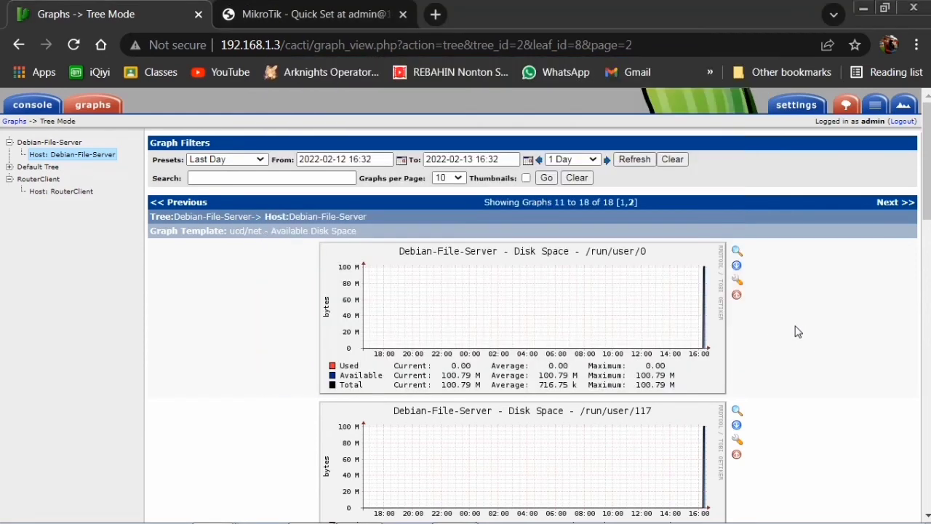
Review the second page of Debian-File-Server graphs, from the /run/user disk space to memory usage and ping latency.
scroll(692, 294, down, 2)
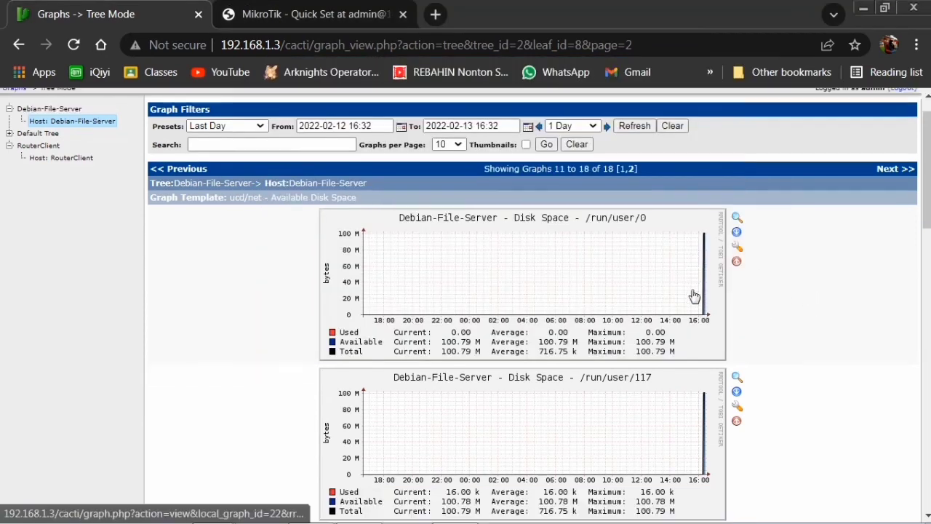
scroll(692, 294, up, 2)
scroll(692, 286, up, 1)
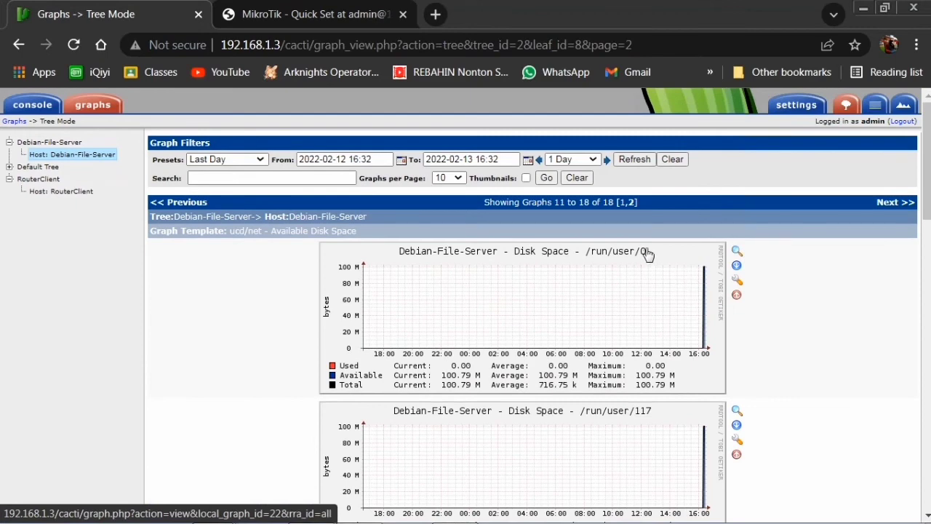
scroll(647, 254, down, 8)
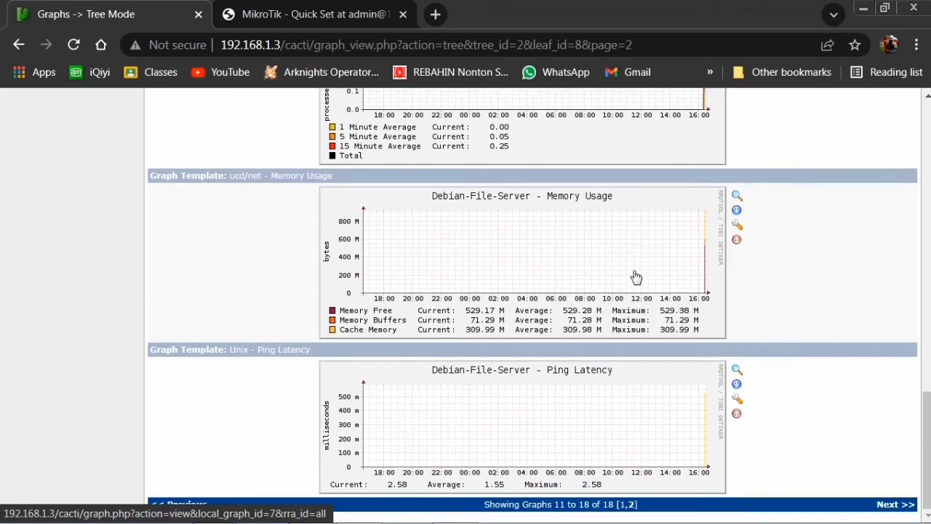
scroll(636, 276, up, 10)
Go back to the first page of Debian-File-Server graphs and examine the interface traffic and disk space graphs.
click(198, 206)
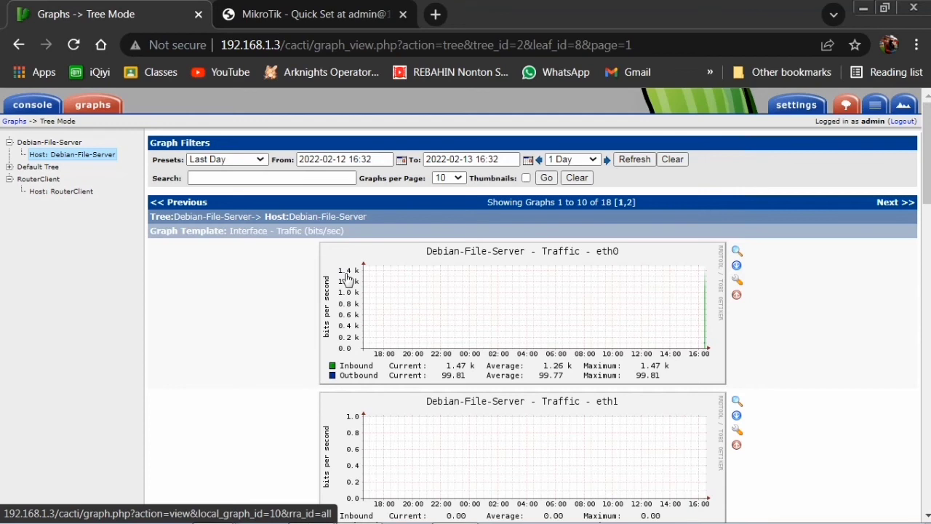
scroll(707, 197, down, 10)
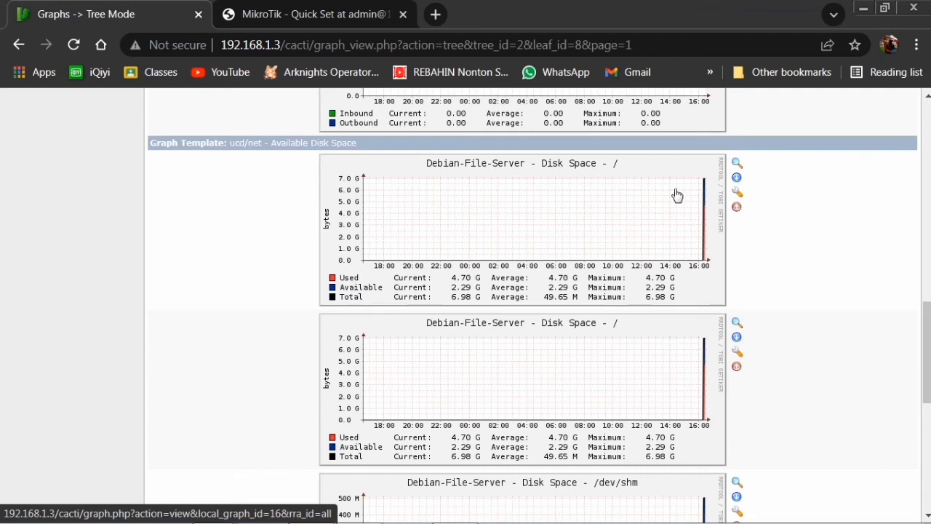
scroll(706, 225, down, 4)
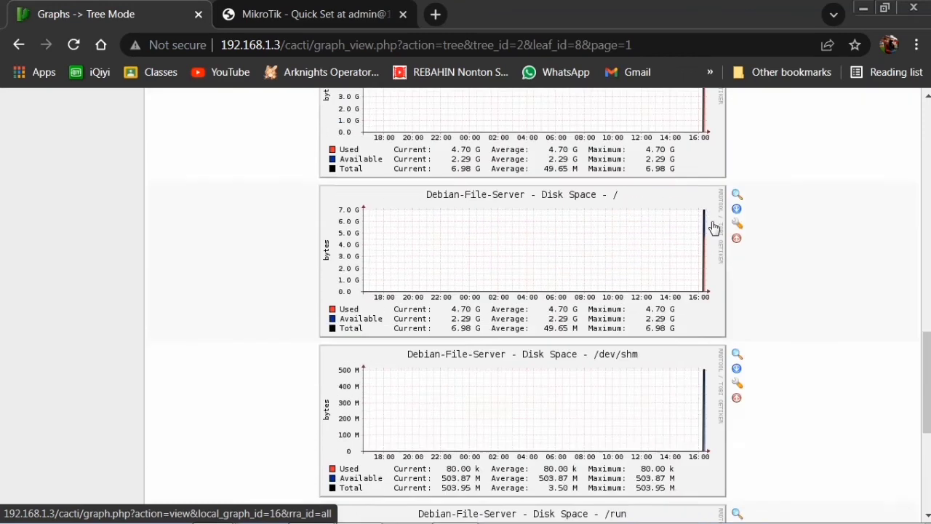
scroll(584, 253, down, 1)
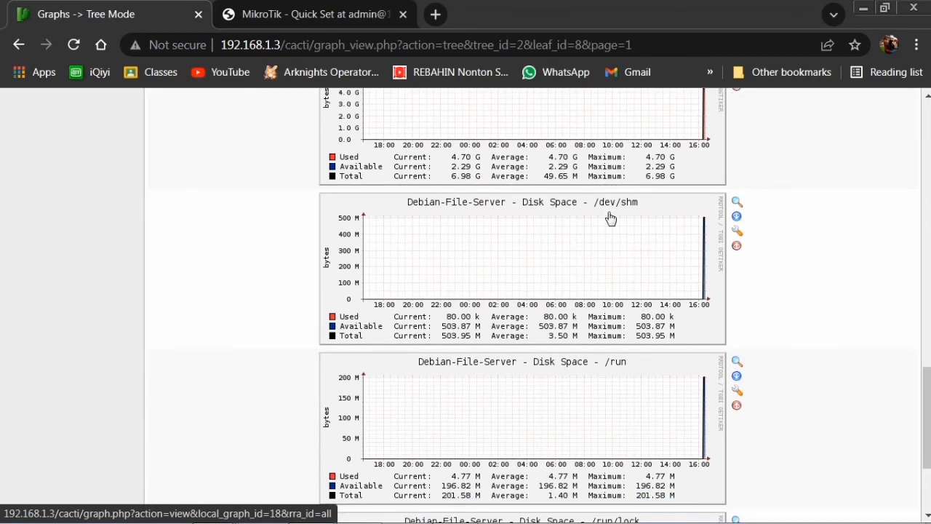
scroll(638, 219, down, 1)
scroll(637, 225, up, 1)
scroll(680, 327, up, 2)
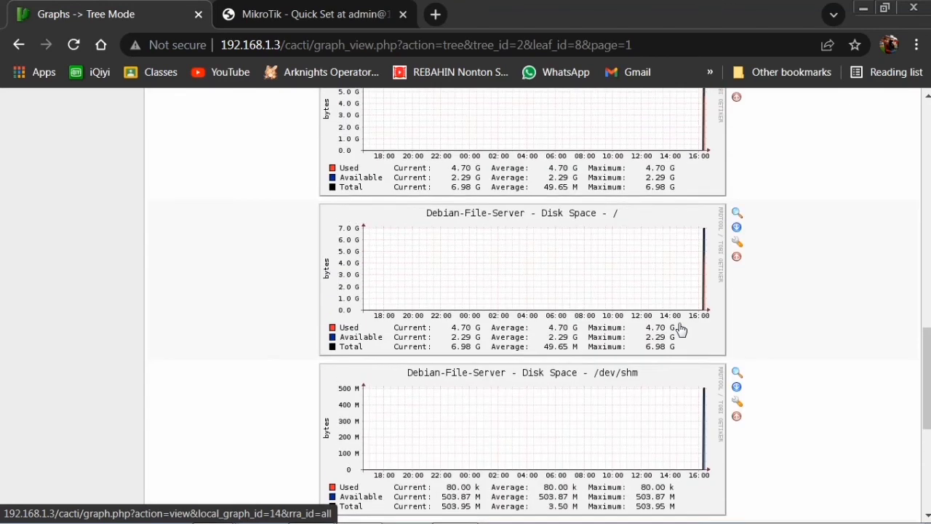
scroll(683, 331, down, 4)
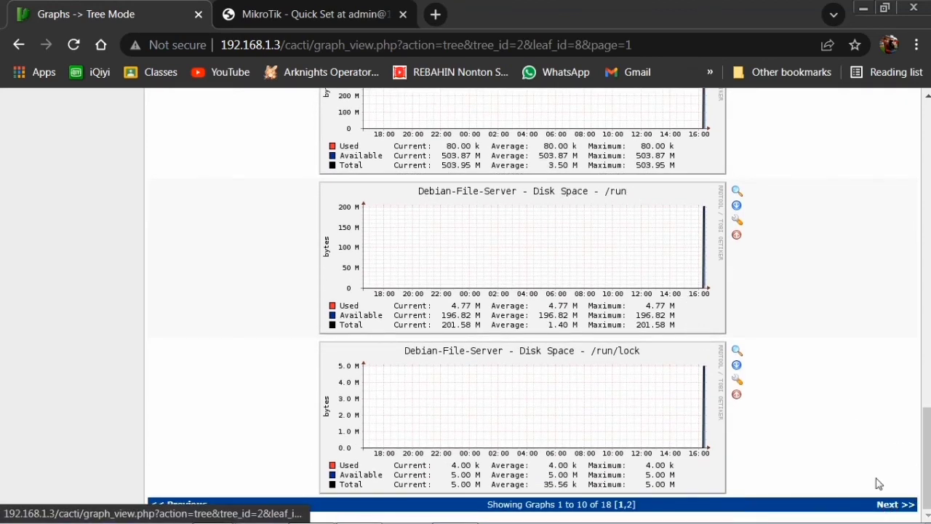
scroll(847, 424, up, 2)
scroll(850, 424, down, 2)
Move to the second page of Debian-File-Server graphs and examine the disk space graphs for /run/user, /sys/fs/cgroup and /var.
click(890, 504)
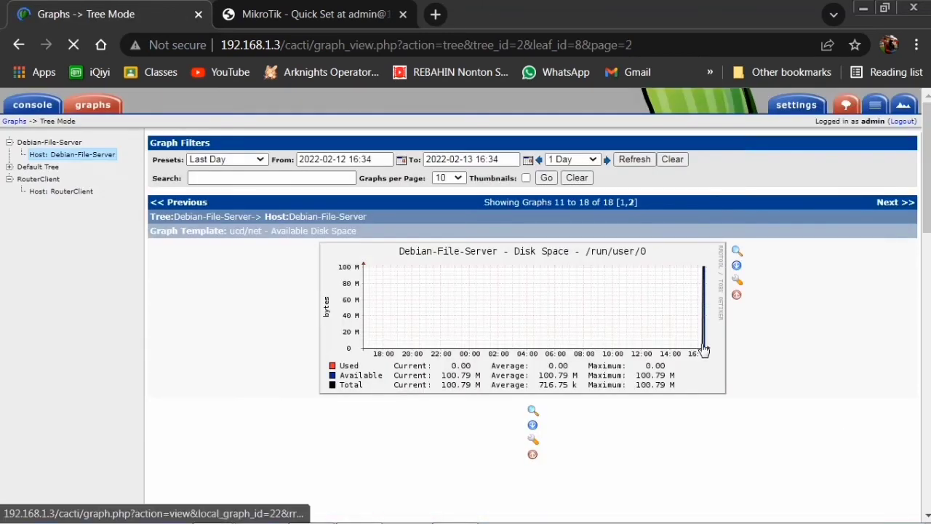
scroll(697, 344, down, 2)
scroll(697, 343, down, 5)
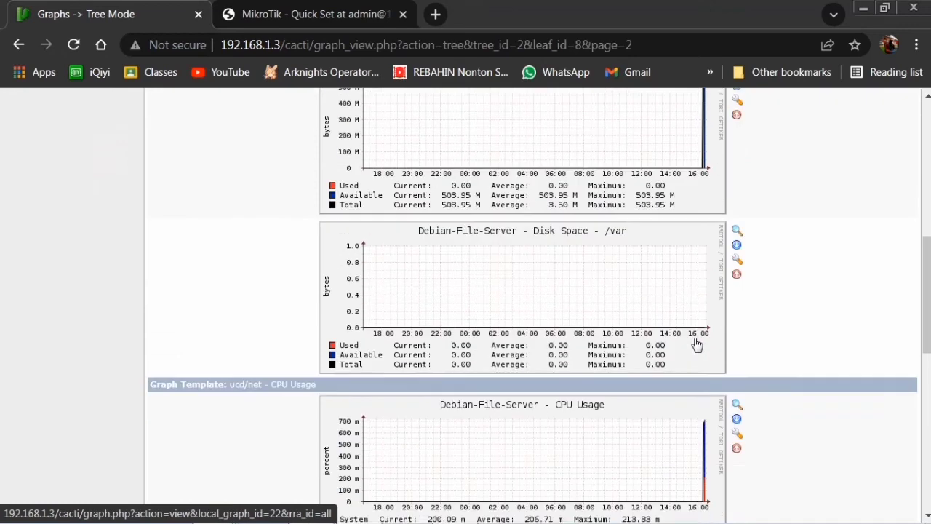
scroll(697, 343, up, 1)
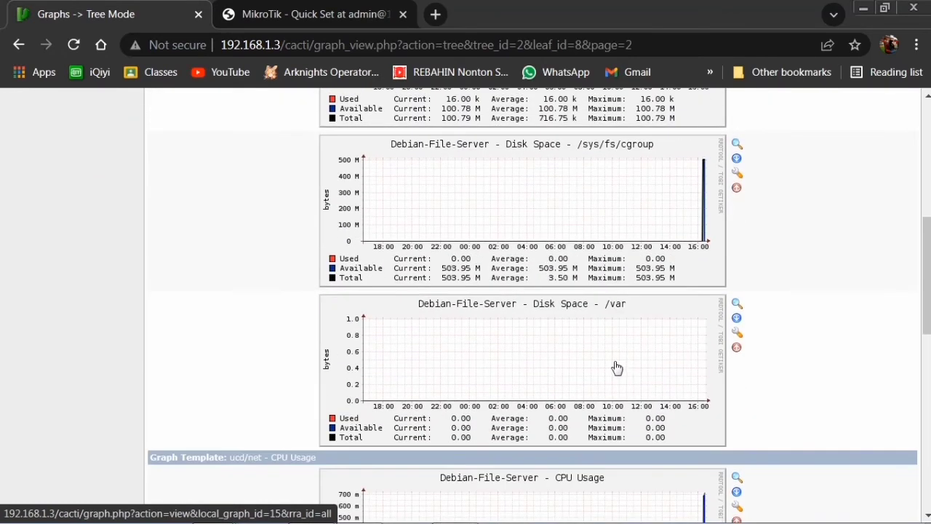
scroll(615, 349, up, 3)
scroll(741, 367, up, 2)
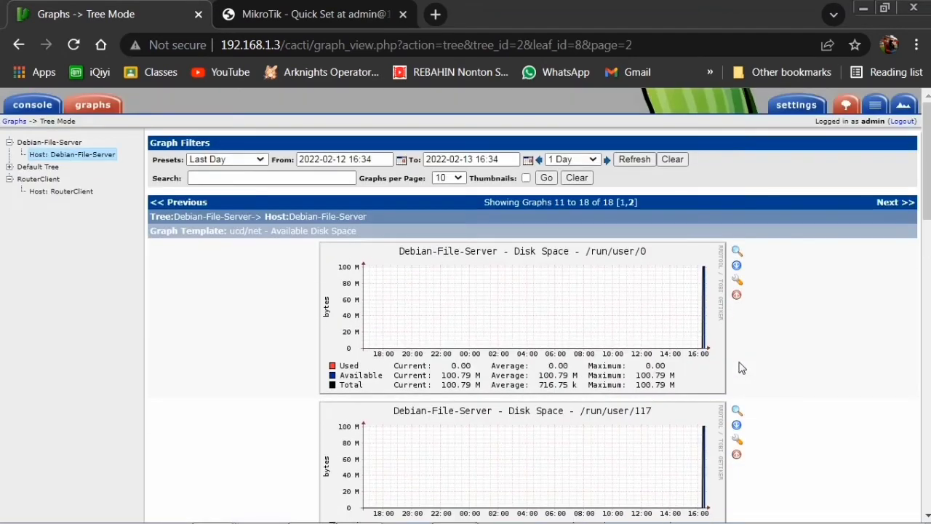
scroll(739, 364, down, 7)
scroll(739, 363, up, 3)
scroll(740, 367, up, 1)
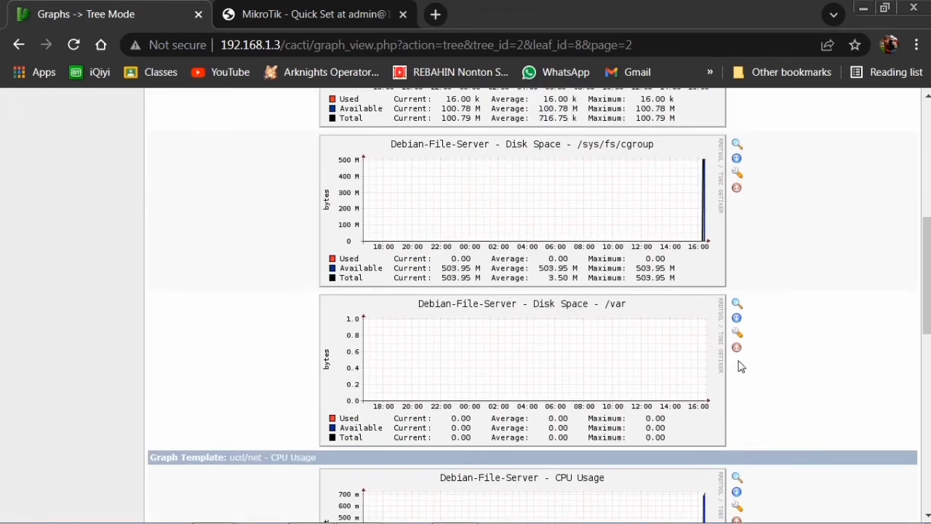
Examine the Debian-File-Server graphs for CPU usage, load average, memory usage and ping latency.
scroll(739, 366, down, 4)
scroll(738, 363, up, 1)
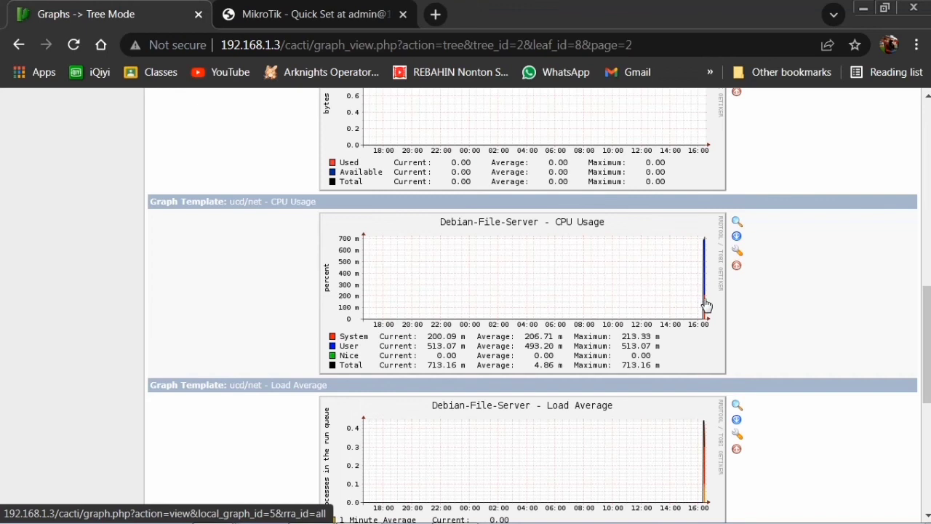
scroll(706, 306, down, 1)
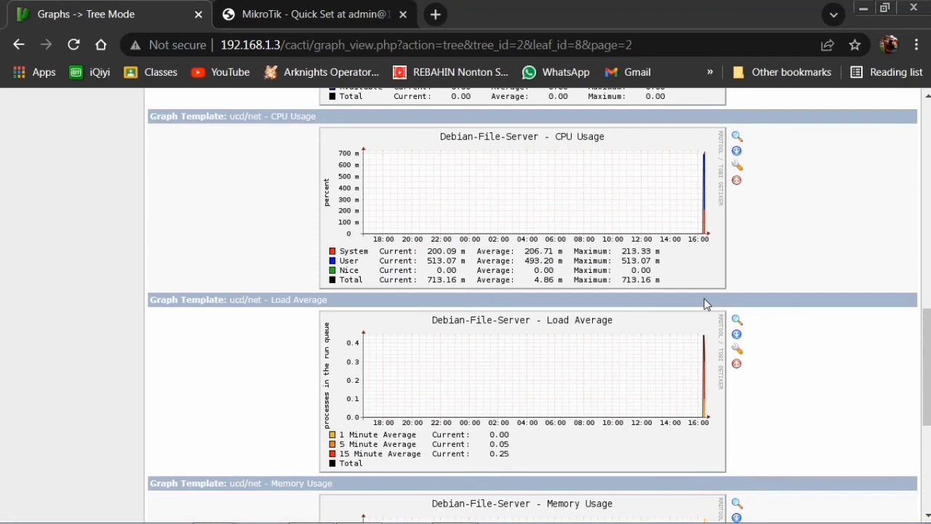
scroll(704, 304, down, 2)
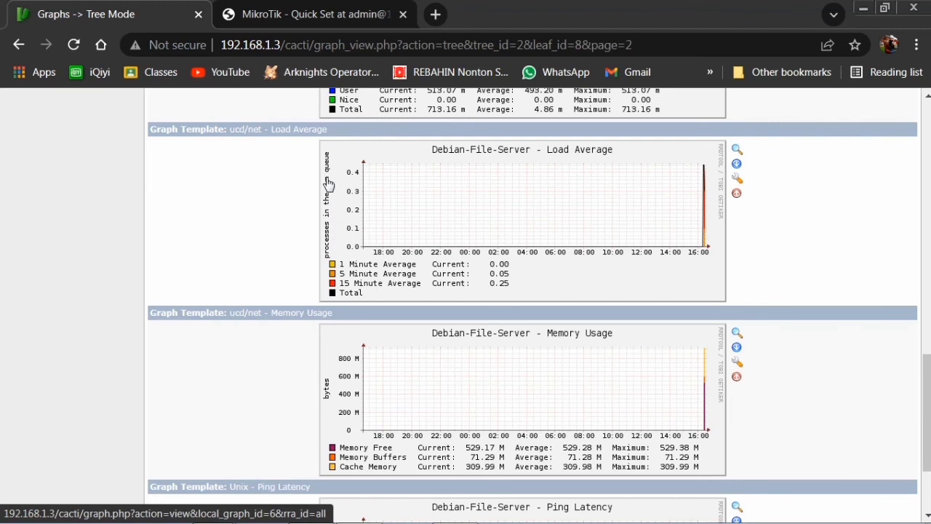
scroll(790, 308, down, 2)
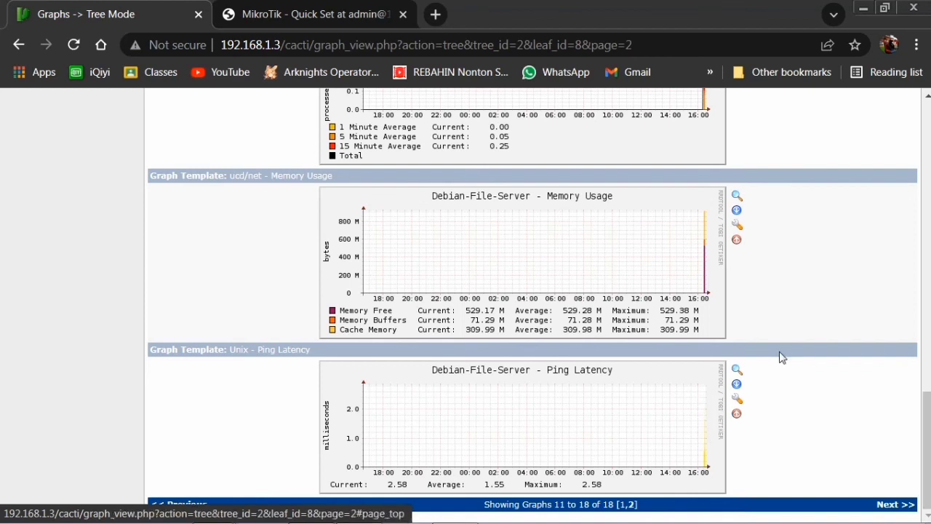
scroll(873, 466, up, 15)
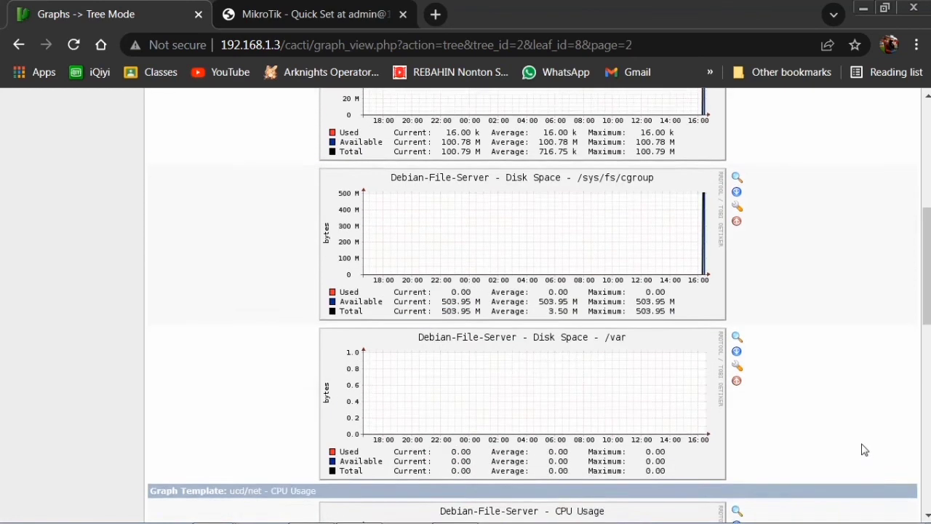
Show the RouterClient host's graphs and refresh them with the current one-day range.
click(68, 193)
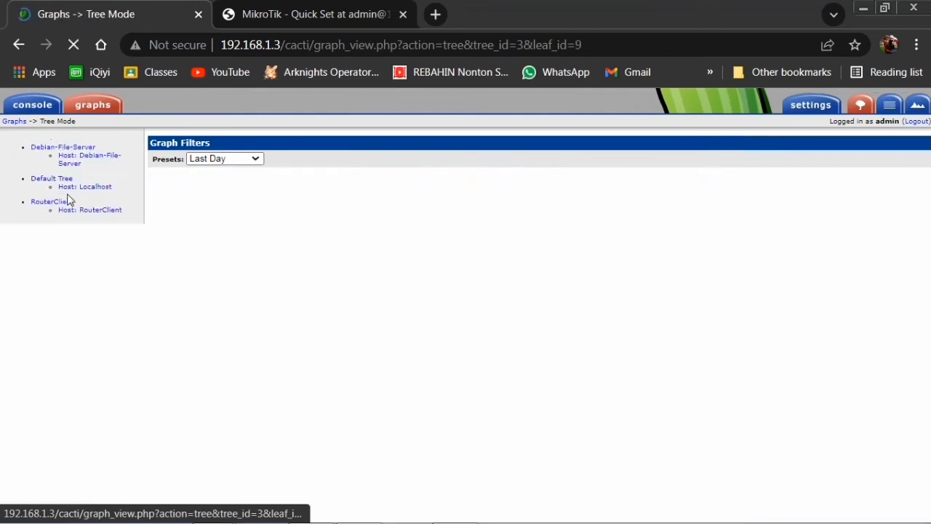
scroll(631, 255, down, 3)
scroll(630, 255, up, 3)
click(635, 160)
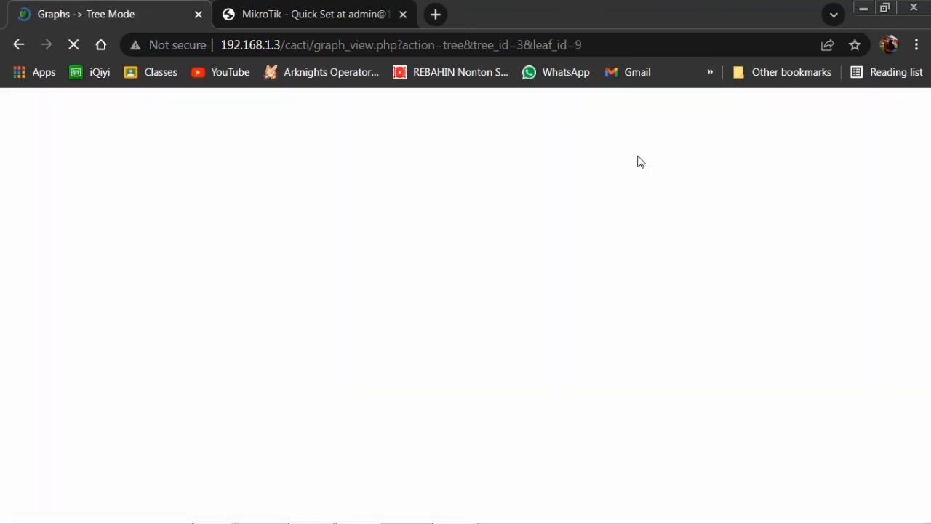
click(546, 178)
Look through all the RouterClient graphs, from ether1 traffic to ping latency.
scroll(699, 225, down, 5)
scroll(699, 226, up, 5)
scroll(695, 222, down, 3)
scroll(694, 222, up, 3)
scroll(695, 220, down, 7)
scroll(695, 220, down, 3)
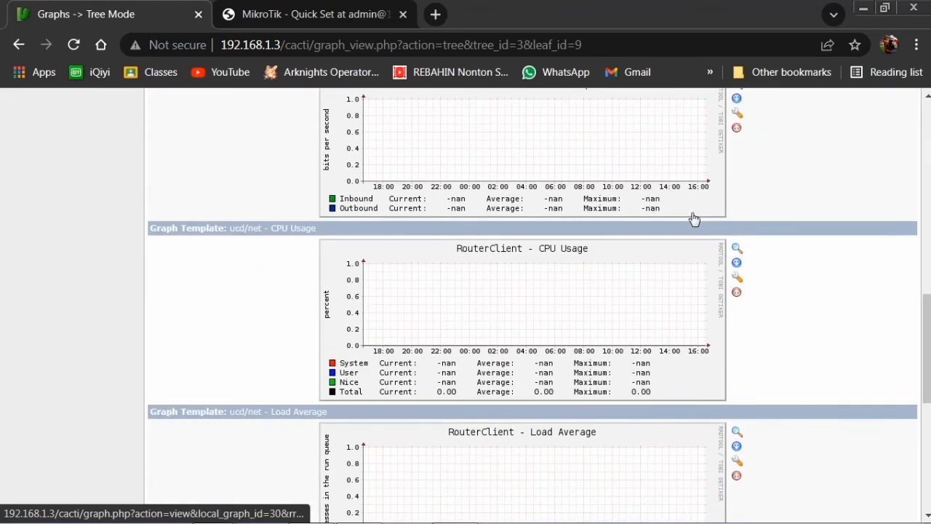
scroll(695, 219, up, 8)
scroll(695, 215, down, 7)
scroll(694, 211, down, 8)
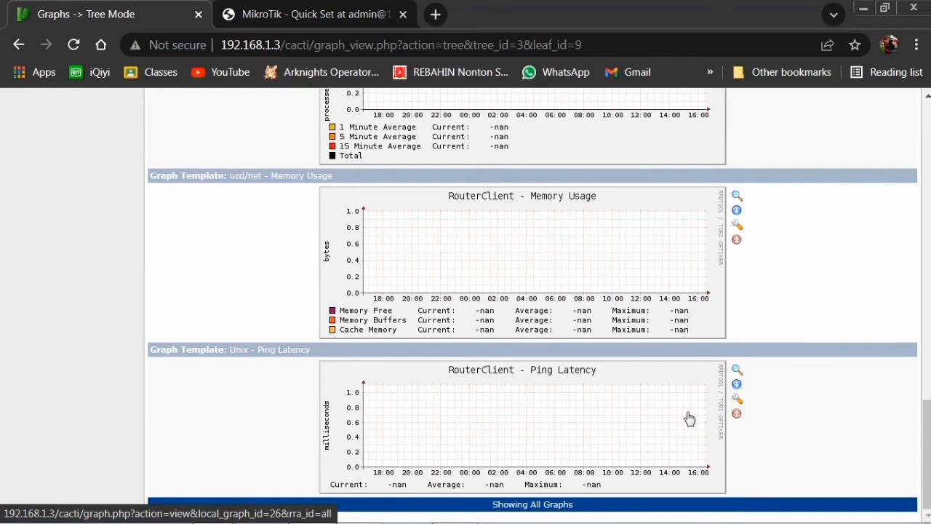
Check the running ping in the Client_Router Monitoring virtual machine, then return to the first RouterClient graphs in the browser.
key(alt+Tab)
key(alt+Tab)
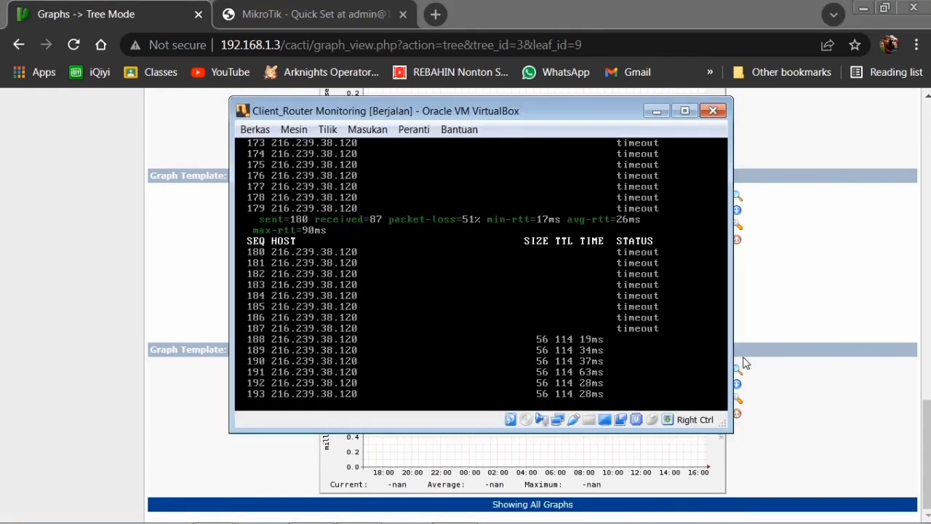
click(848, 279)
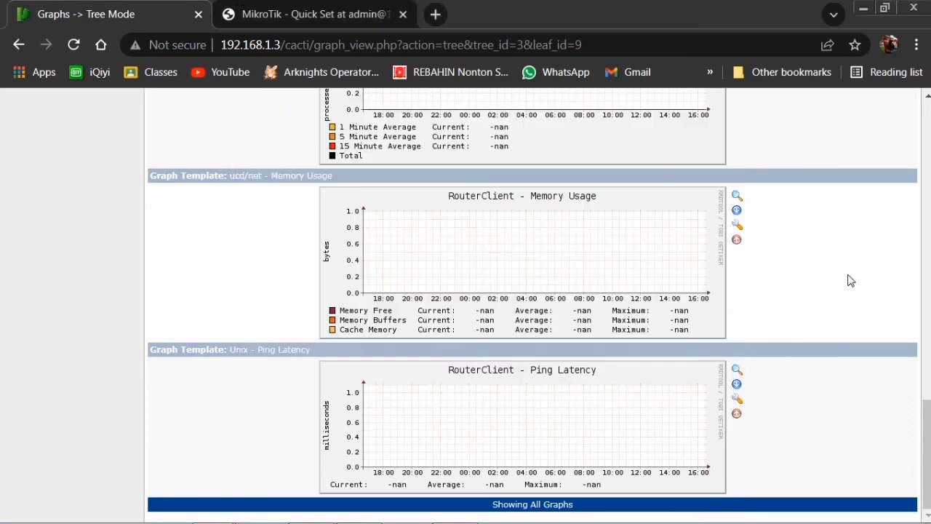
scroll(852, 270, up, 10)
scroll(851, 261, up, 5)
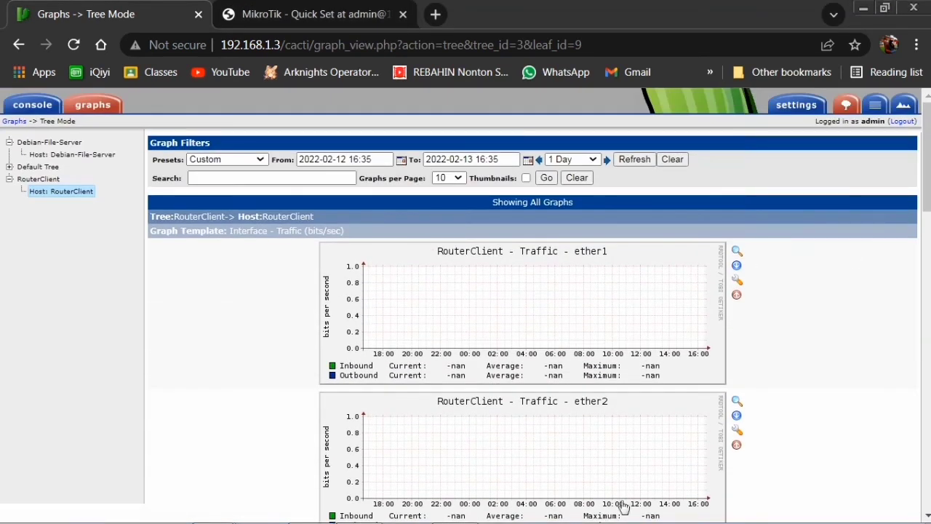
Check the samba installation output in the Monitoring Client Cacti virtual machine, then return to the RouterClient traffic graphs.
mouse_move(852, 510)
key(alt+Tab)
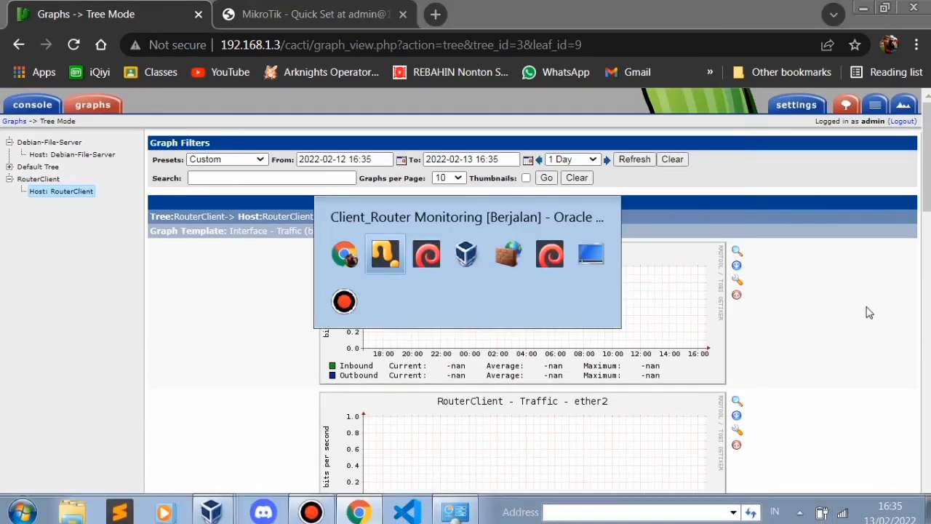
key(alt+Tab)
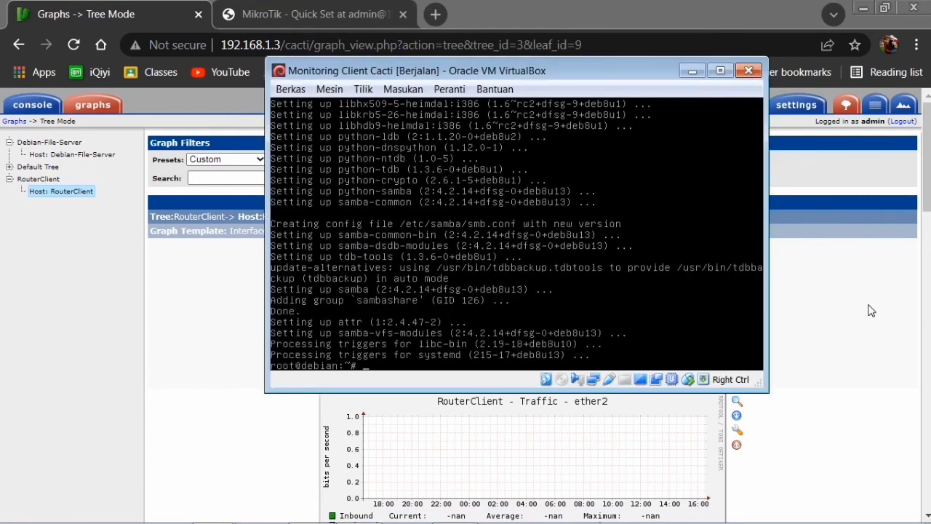
text(nano /et)
click(876, 306)
scroll(718, 285, down, 8)
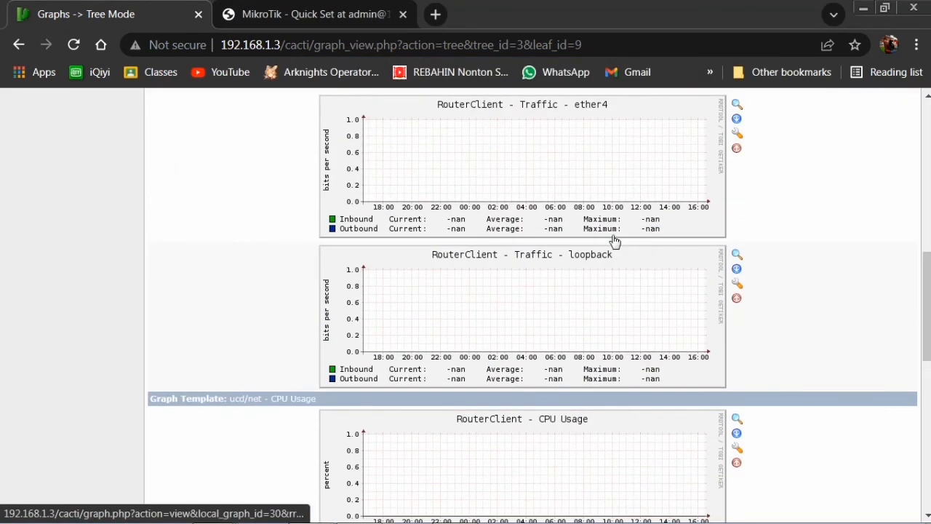
scroll(615, 242, up, 10)
Show the Debian-File-Server graphs, review the traffic and disk space graphs on the first page, and continue to the second page.
click(64, 156)
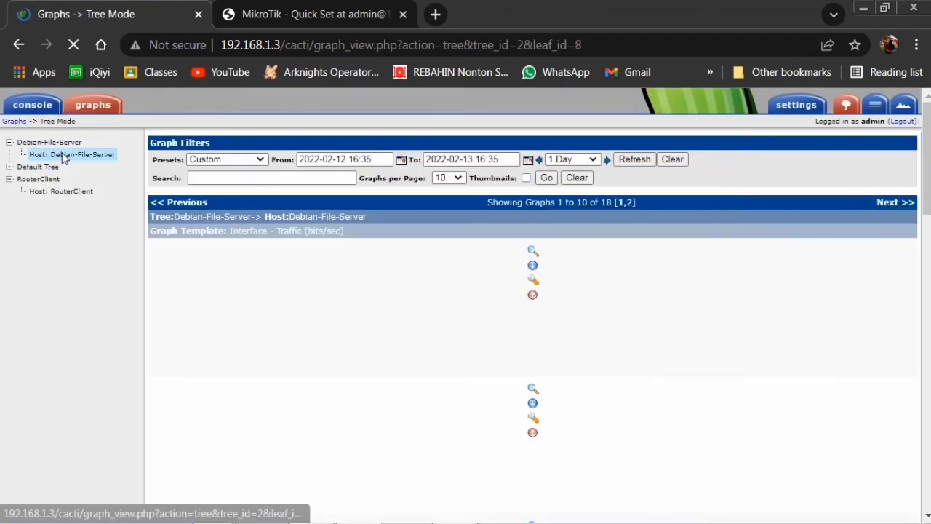
scroll(726, 303, down, 8)
scroll(725, 303, down, 10)
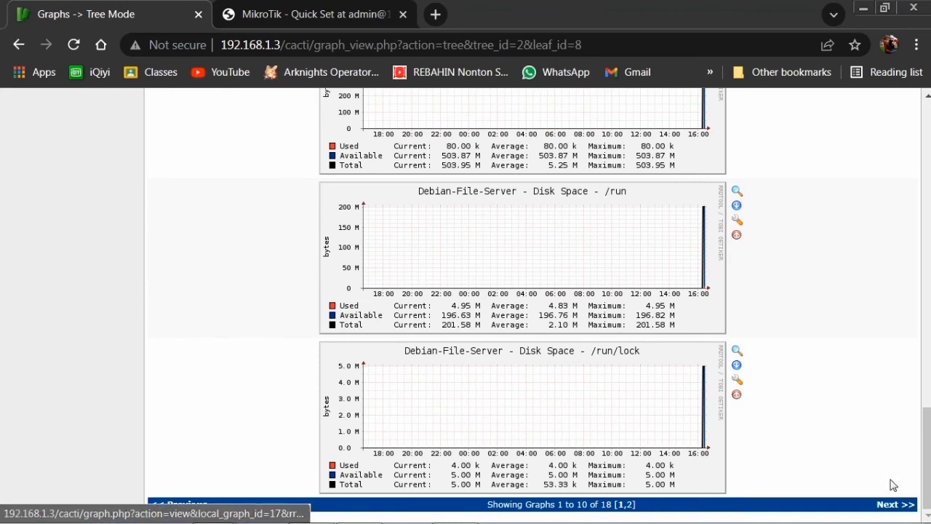
scroll(828, 401, up, 15)
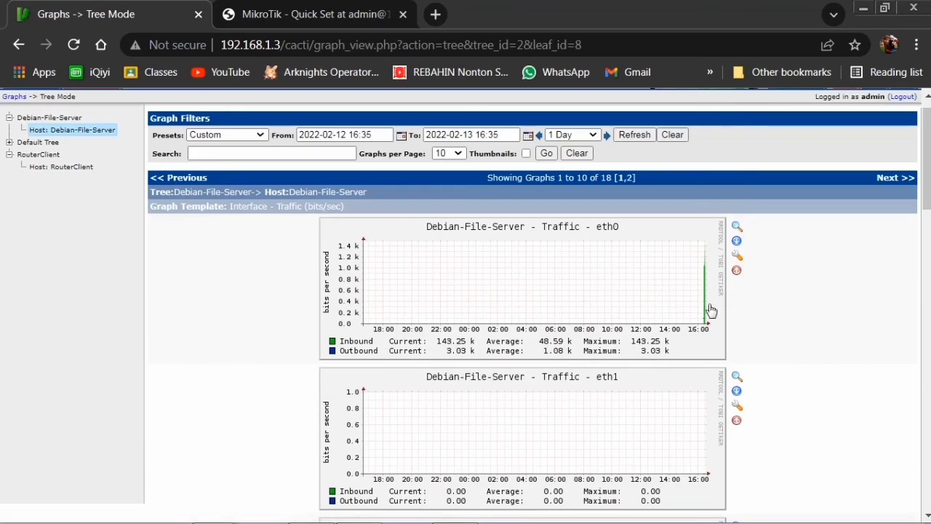
scroll(809, 364, down, 13)
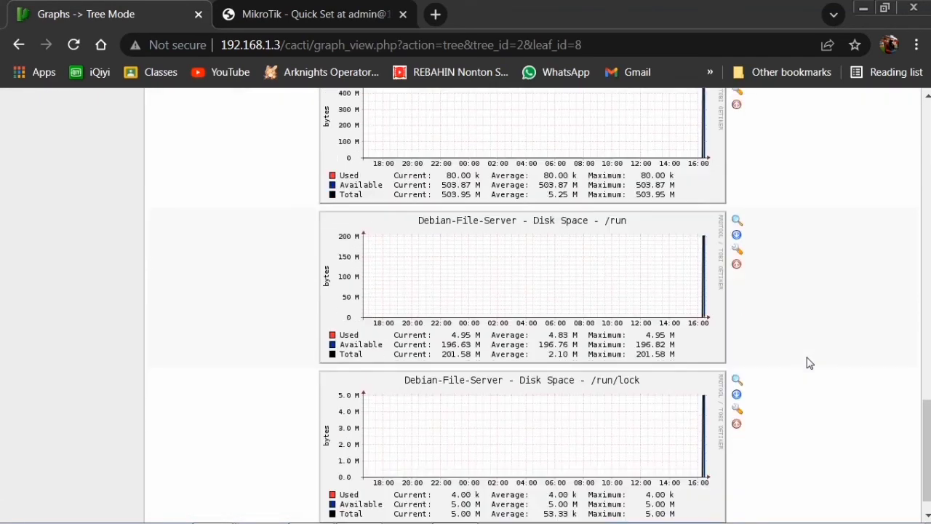
scroll(810, 363, down, 1)
click(894, 503)
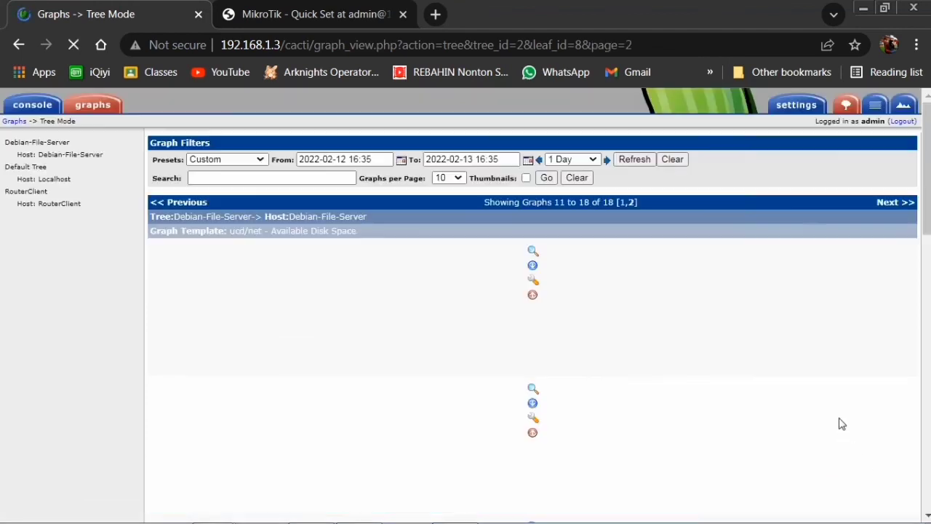
Run ping google.com in the Monitoring Client Cacti virtual machine's terminal.
key(alt+Tab)
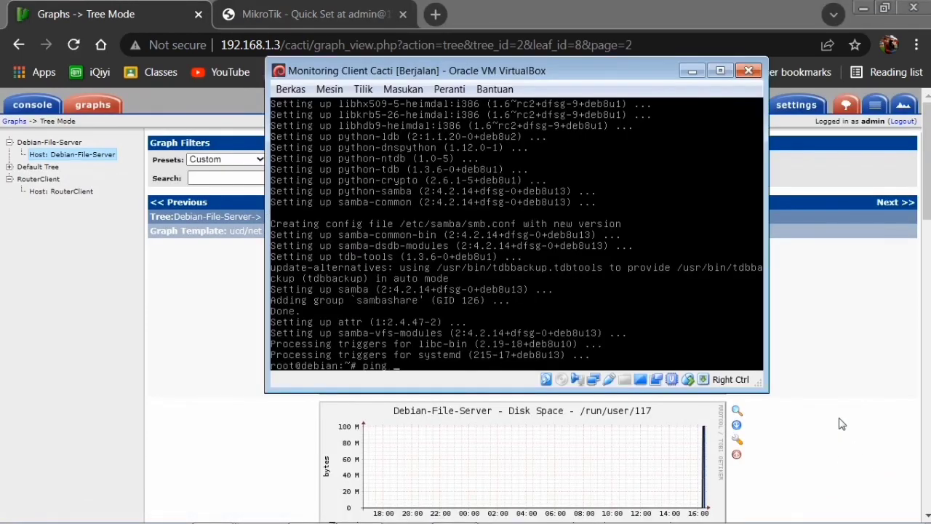
text(ping google.com)
key(Return)
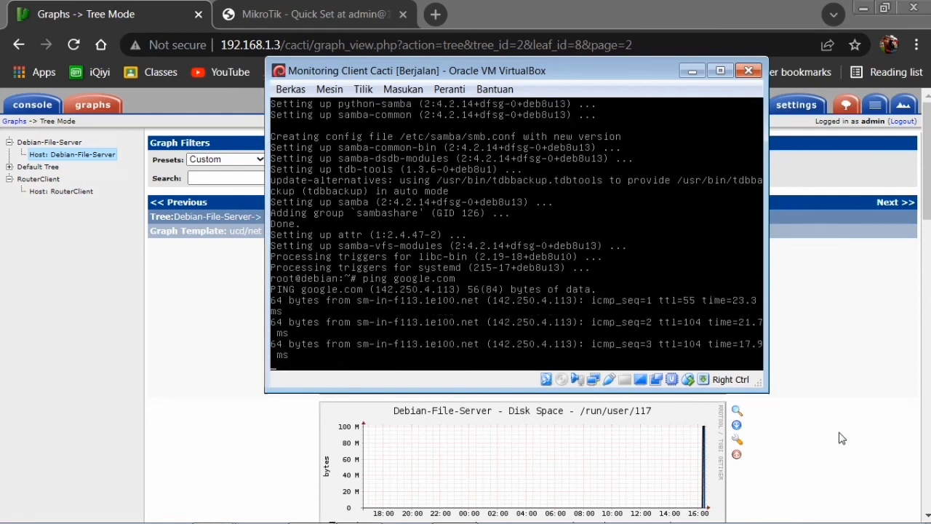
Return to the browser and review the second page of Debian-File-Server graphs, covering disk space, CPU, load, memory and ping latency.
click(844, 436)
scroll(777, 353, down, 6)
scroll(767, 347, down, 1)
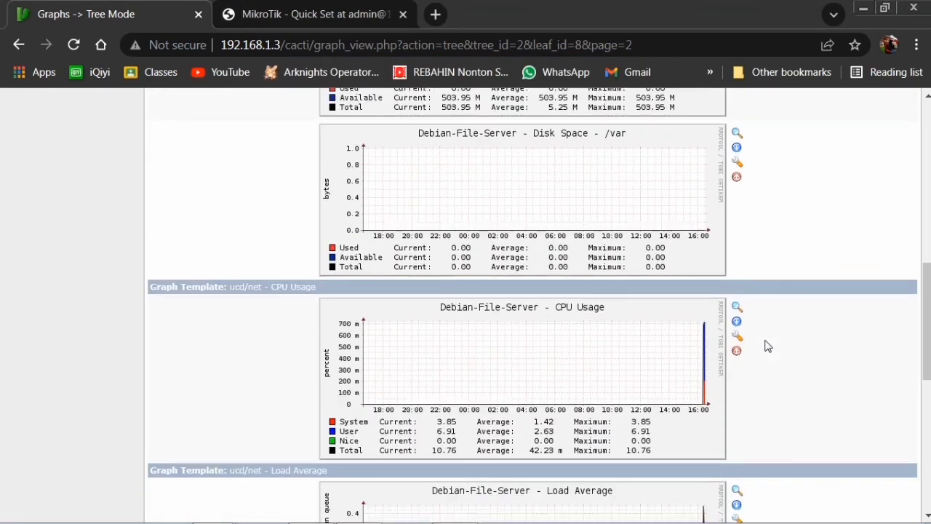
scroll(765, 345, up, 3)
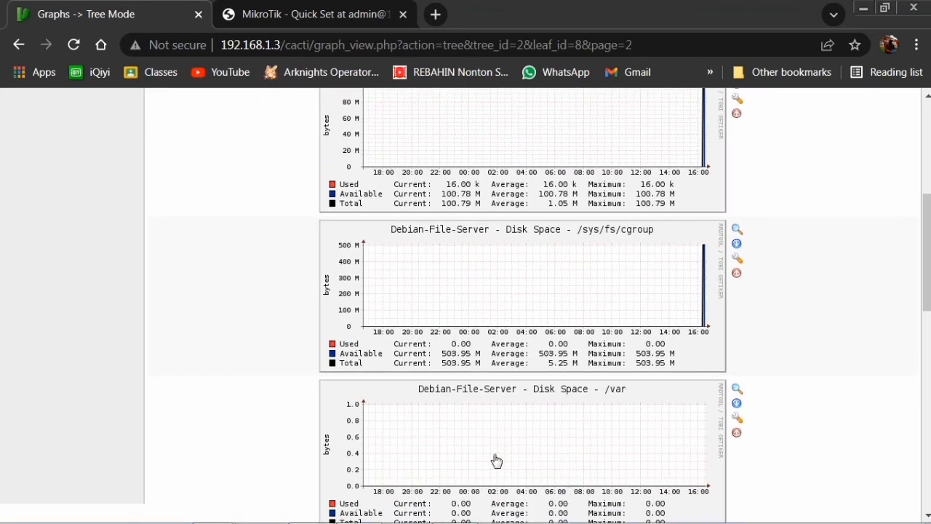
scroll(613, 297, down, 2)
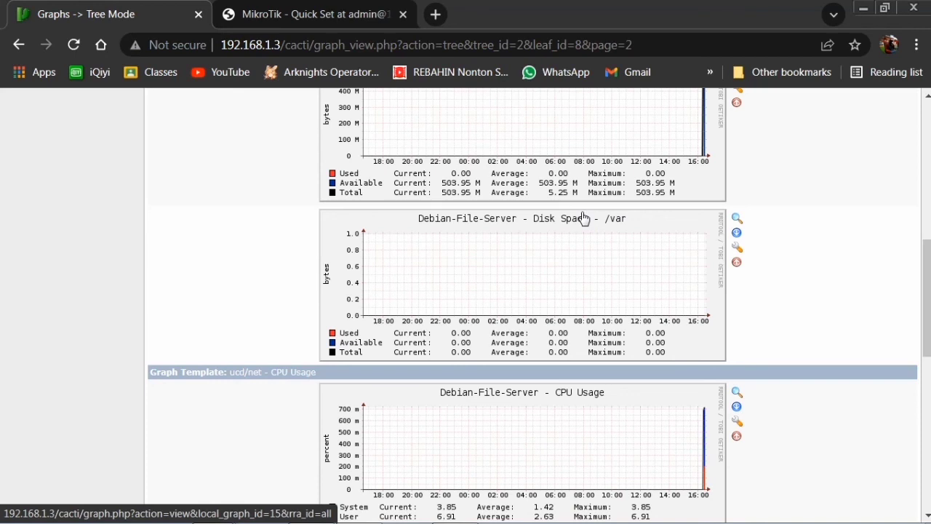
scroll(591, 216, down, 5)
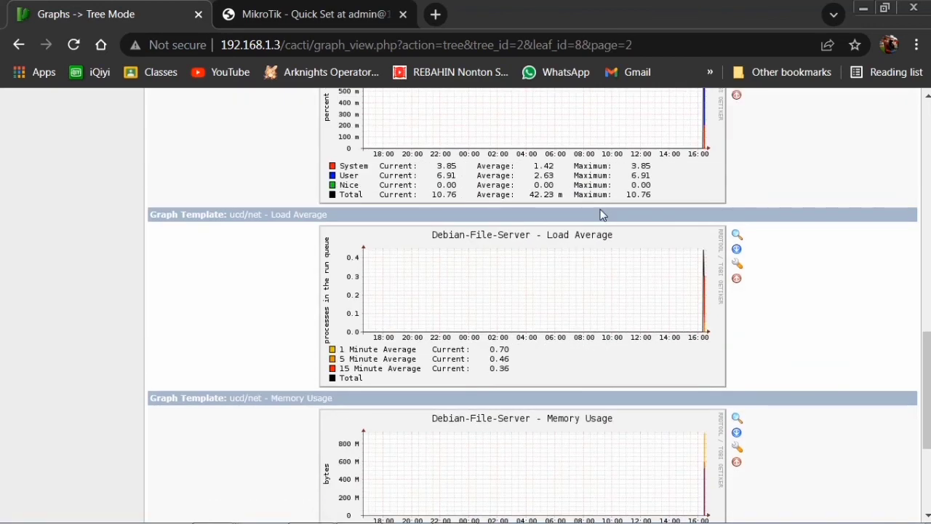
scroll(601, 214, down, 3)
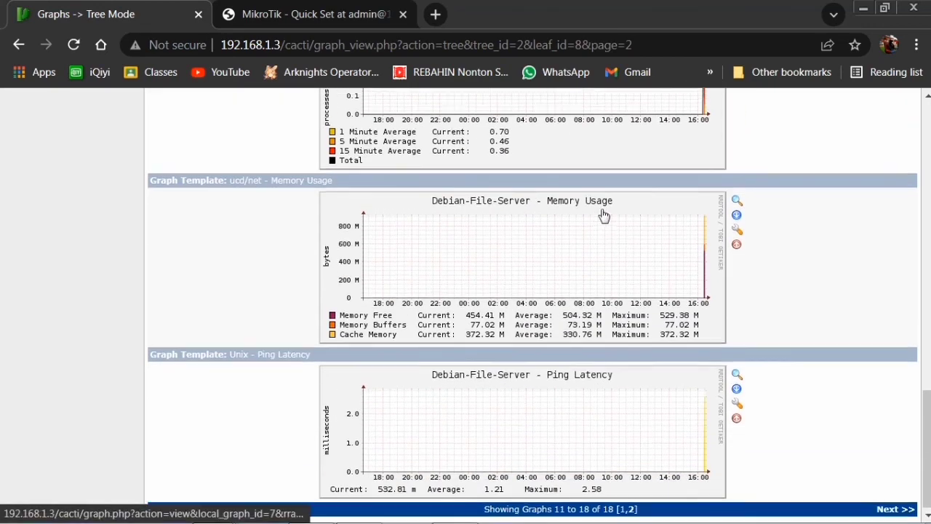
scroll(604, 215, up, 15)
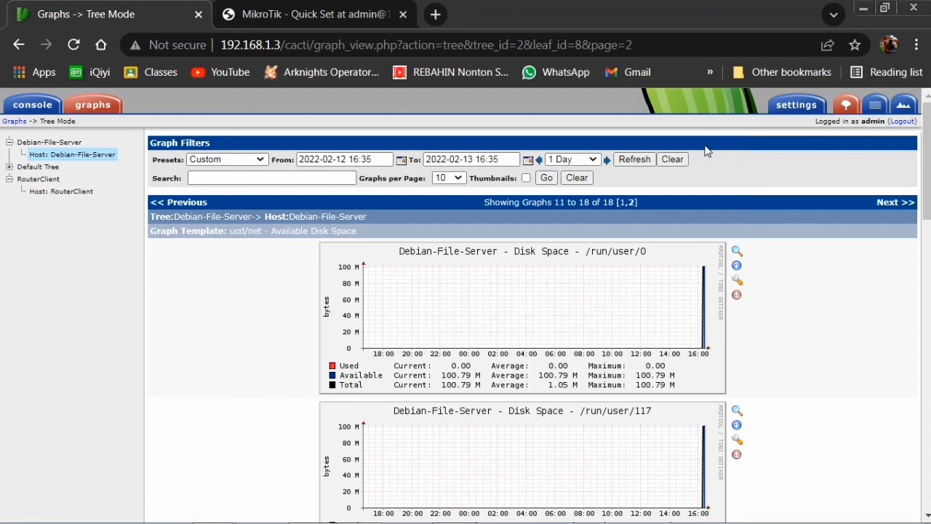
scroll(592, 407, down, 15)
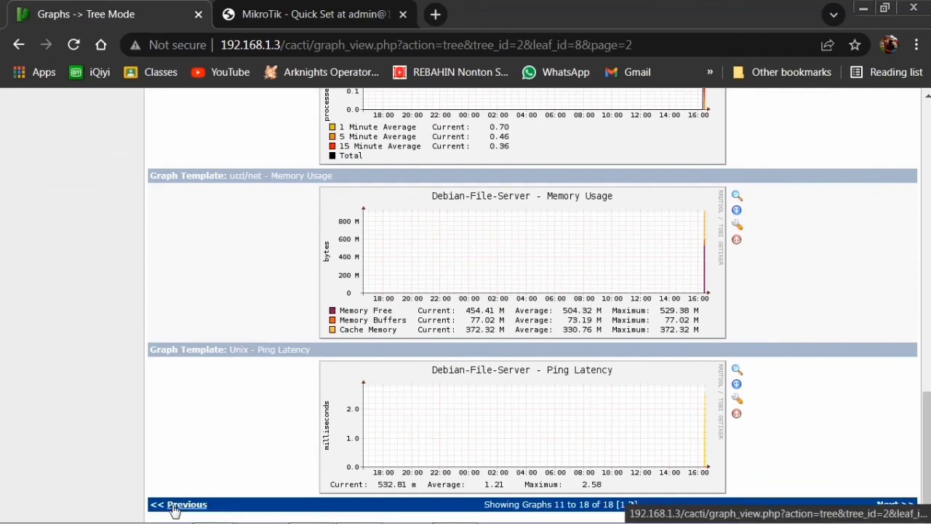
scroll(769, 322, up, 9)
scroll(769, 322, down, 4)
scroll(772, 323, up, 2)
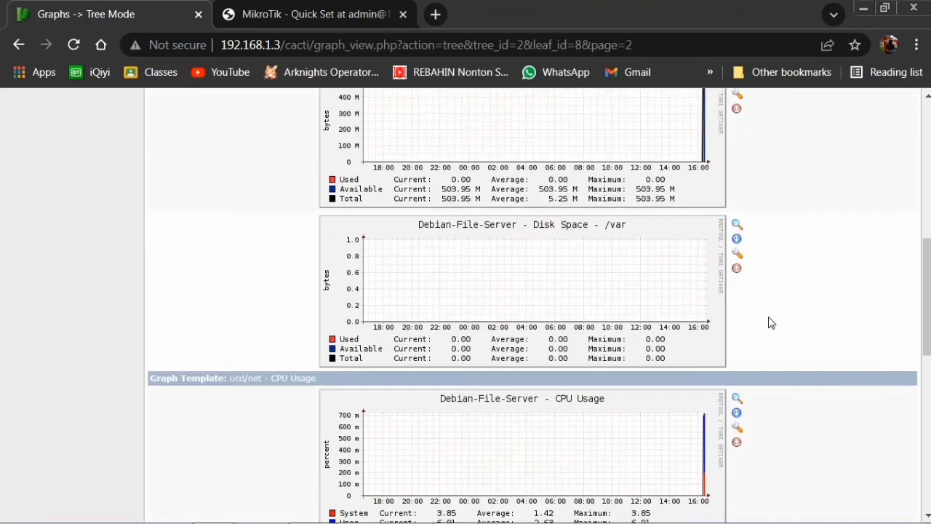
Filter the Debian-File-Server graphs with the search text "Ping Latency".
scroll(705, 341, down, 8)
scroll(602, 427, up, 15)
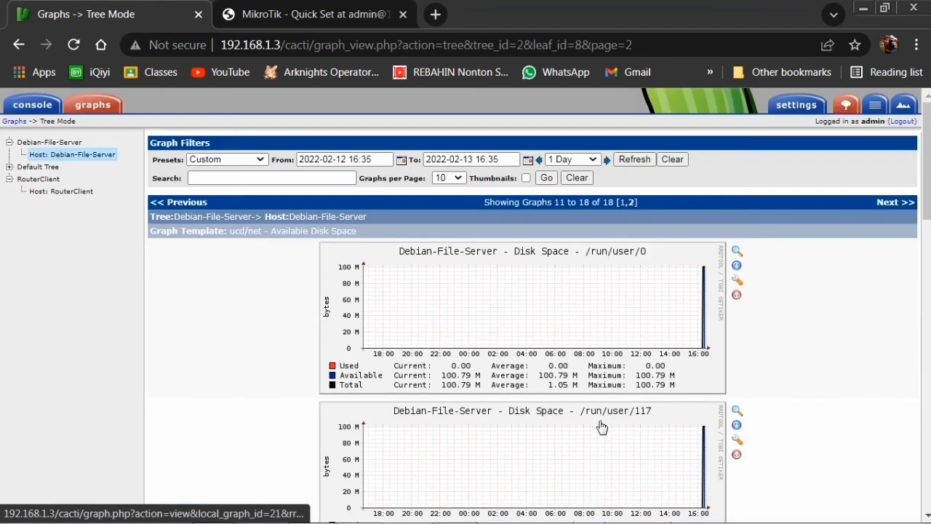
click(211, 159)
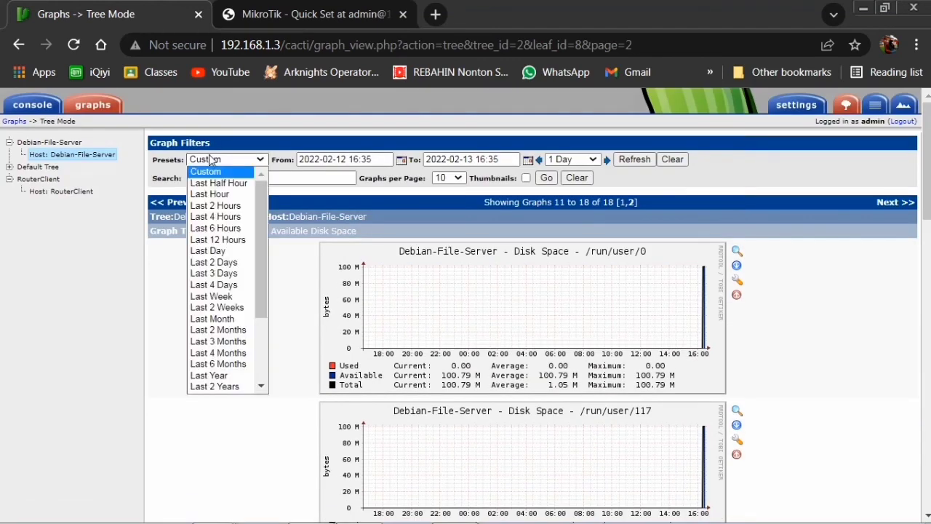
click(258, 159)
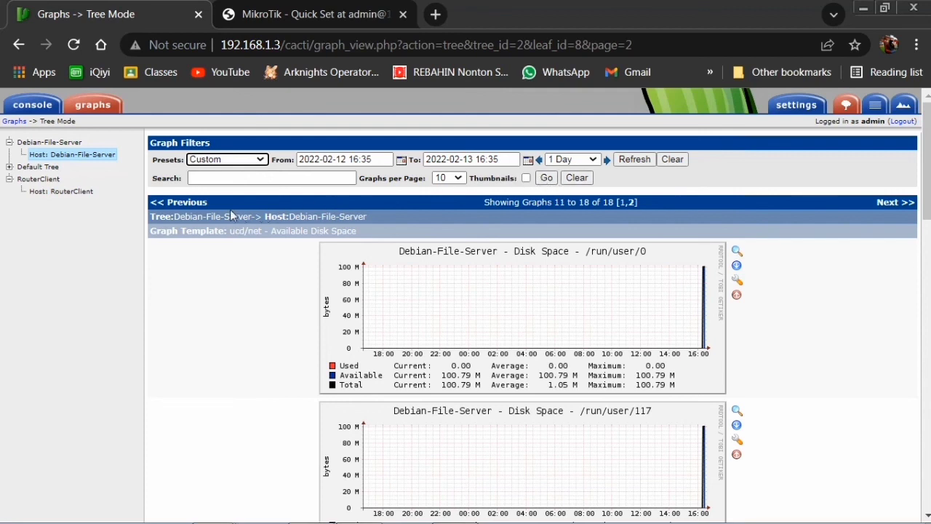
click(263, 179)
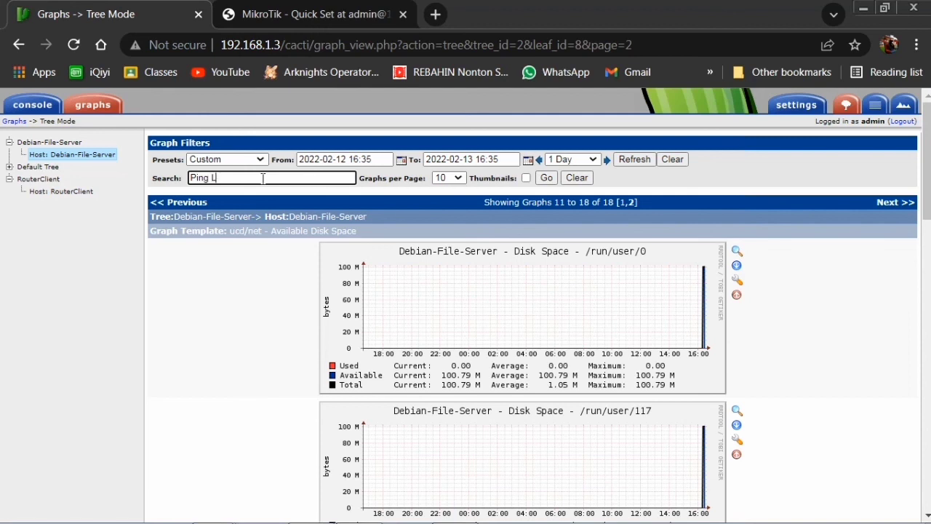
text(Ping Latency)
key(Return)
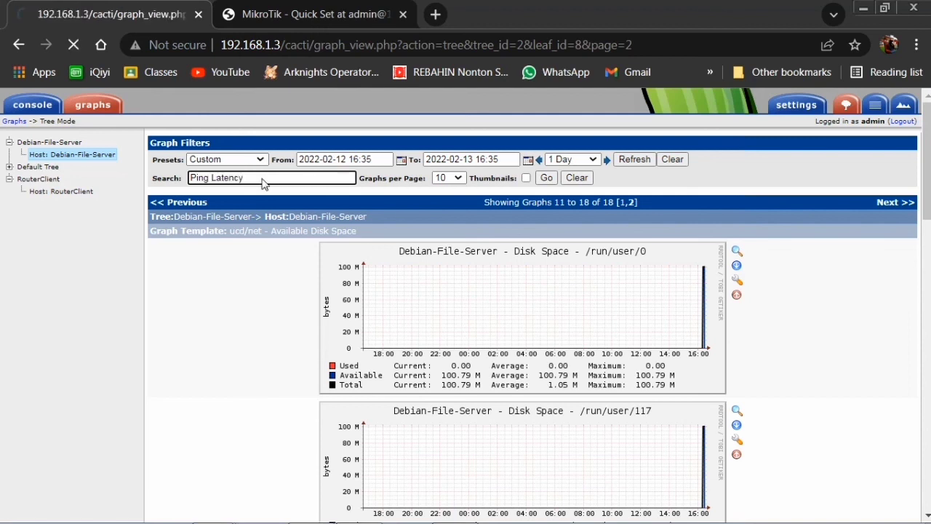
Empty the graph search text and reopen the graphs view.
click(276, 180)
key(ctrl+a)
key(BackSpace)
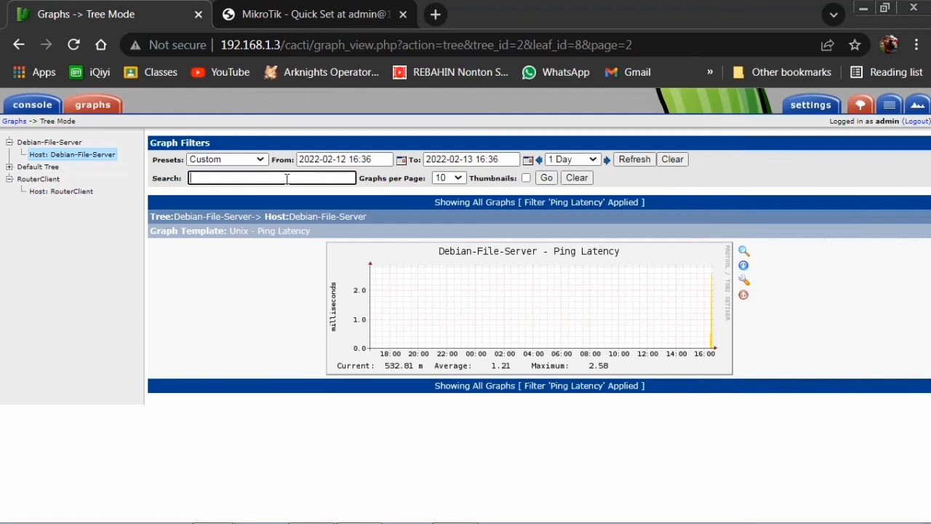
click(92, 107)
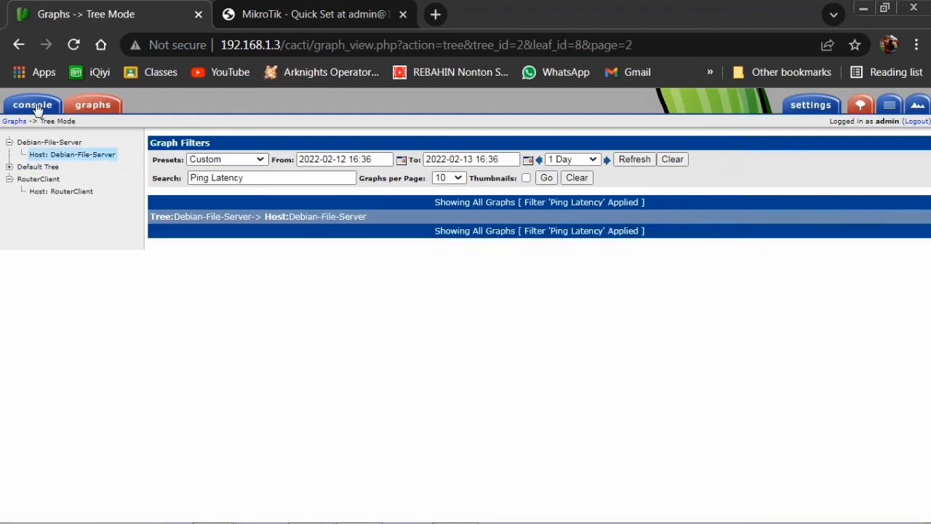
Add the Debian-File-Server - Memory Usage graph as a root-level graph item in the Debian-File-Server graph tree.
click(18, 104)
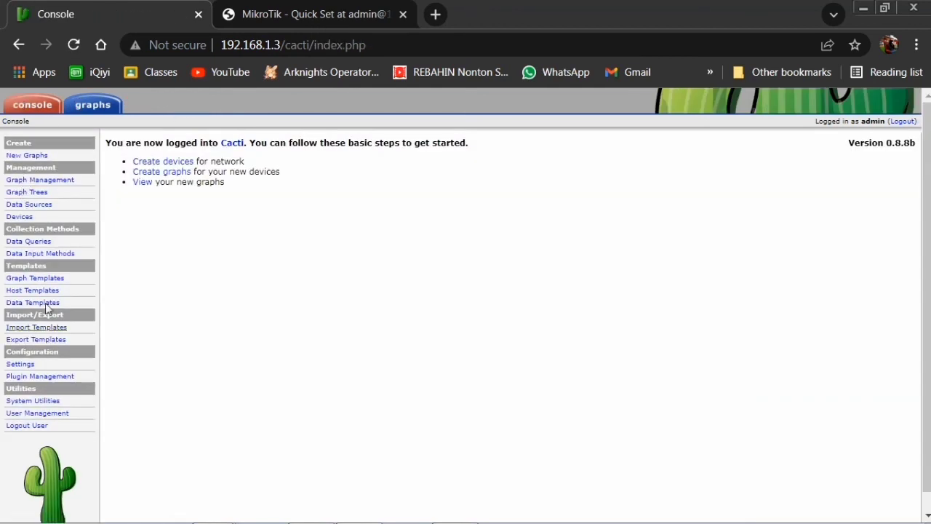
click(35, 157)
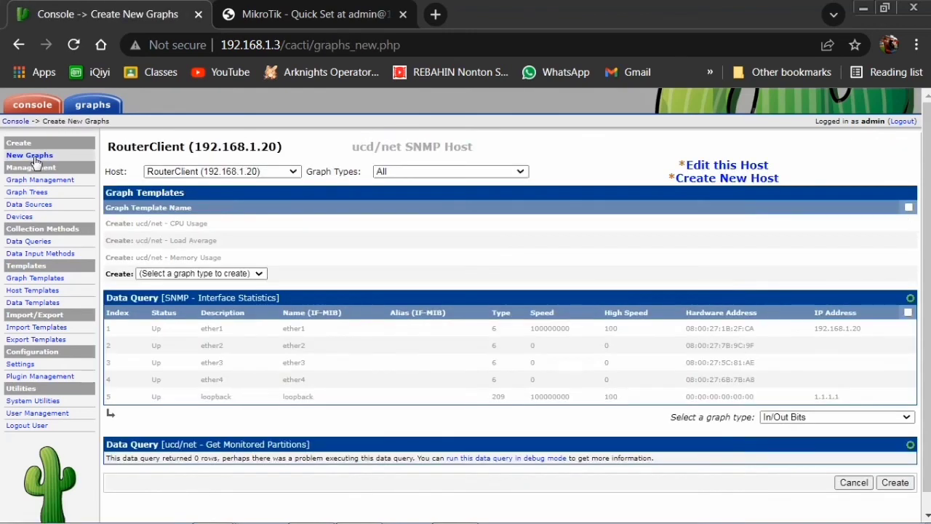
click(29, 192)
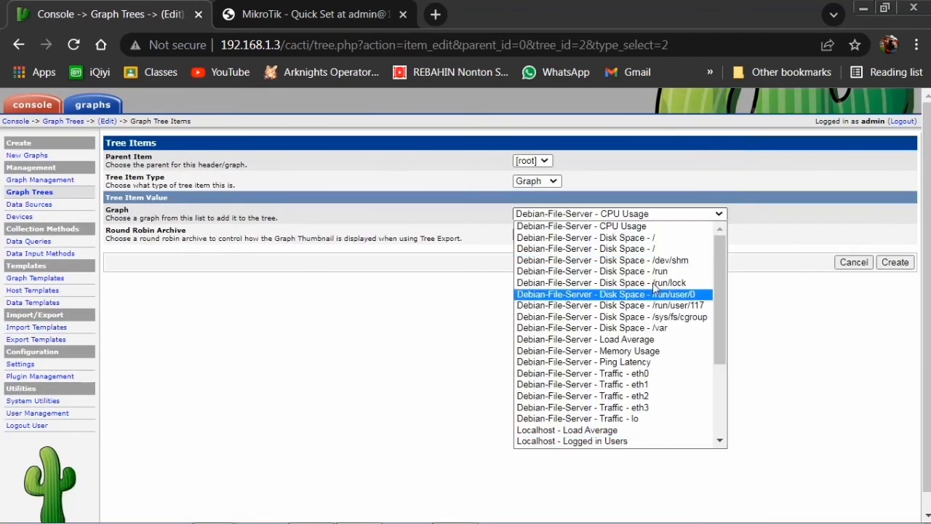
click(588, 351)
click(905, 266)
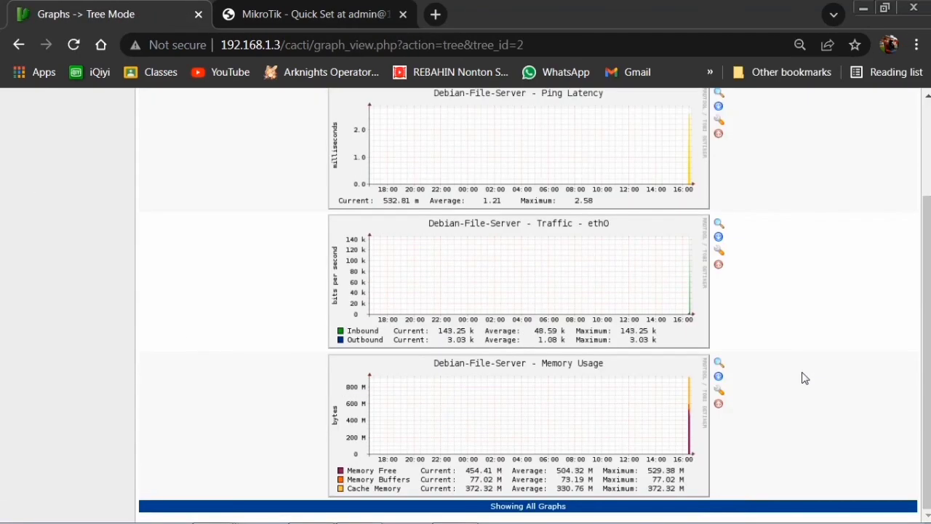